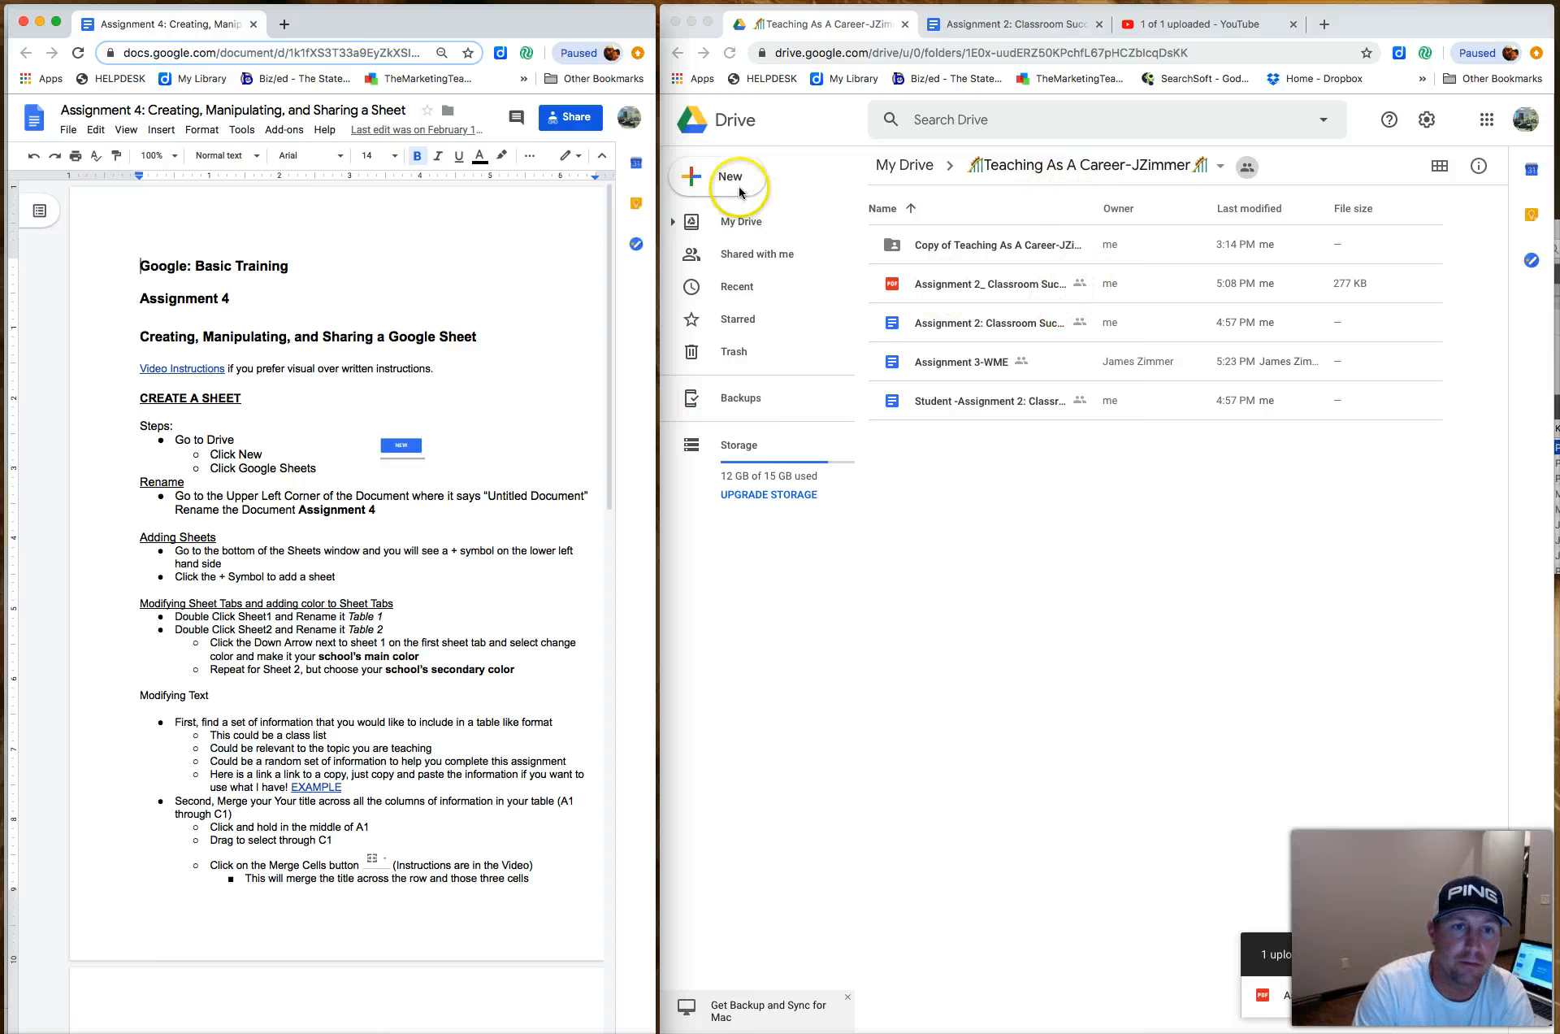
Create a new Google Sheets spreadsheet in the shared Teaching As A Career folder, accepting the folder's sharing permissions
{"action": "left_click", "coordinate": [740, 191]}
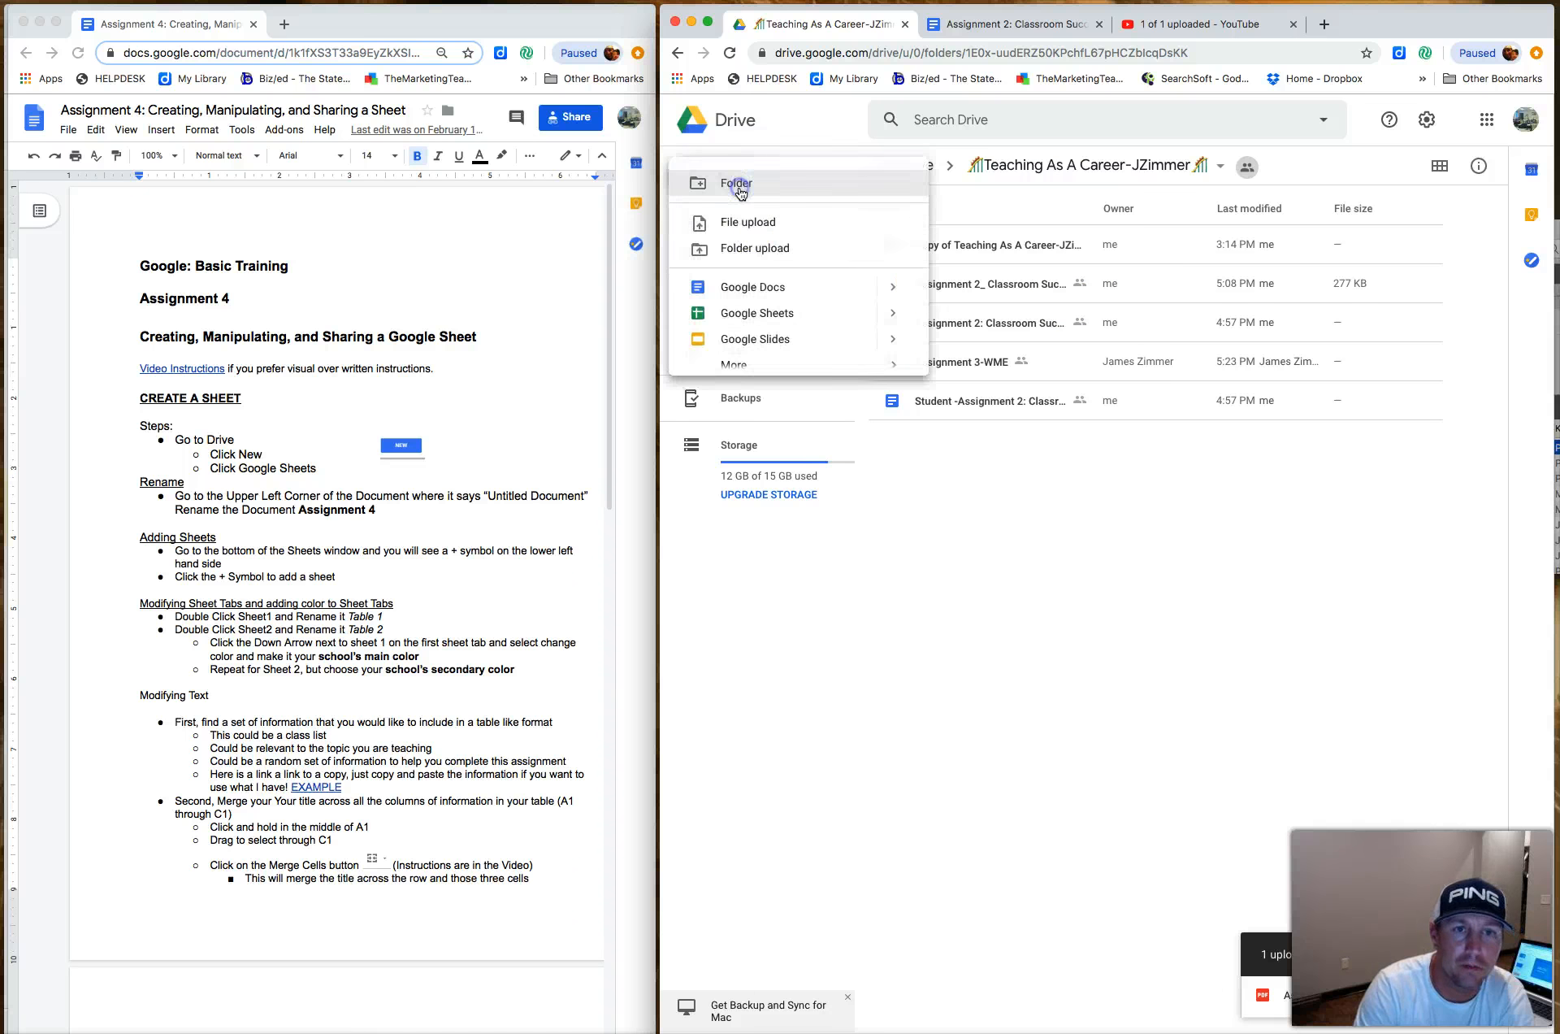
{"action": "left_click", "coordinate": [760, 318]}
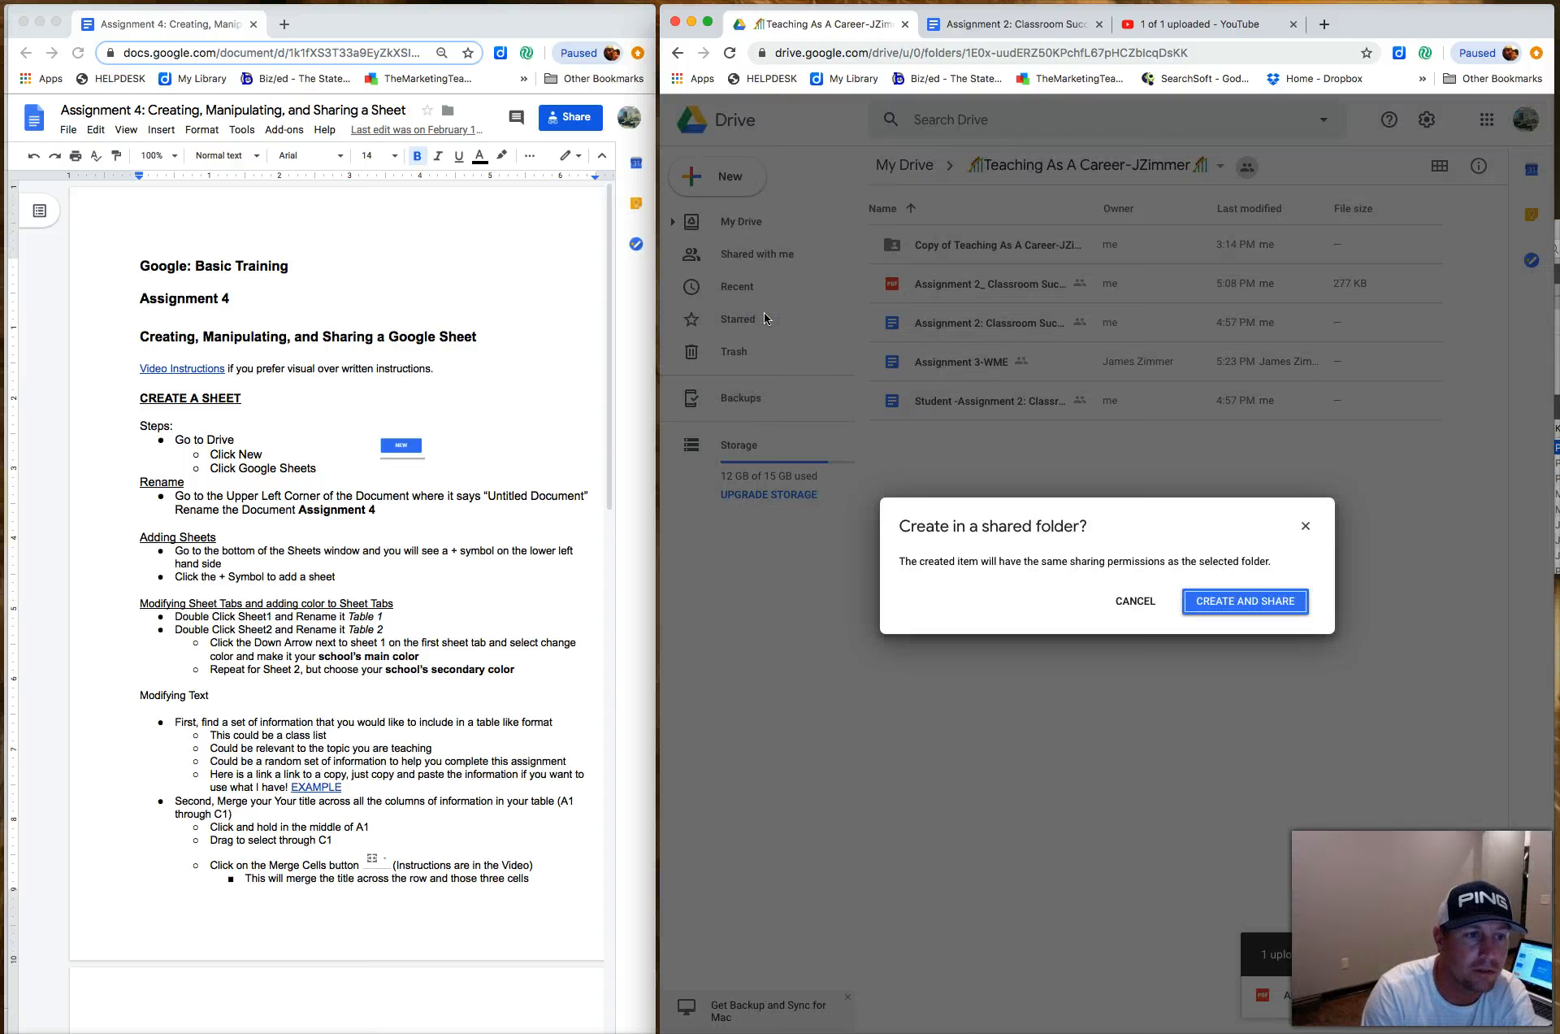
{"action": "left_click", "coordinate": [1245, 604]}
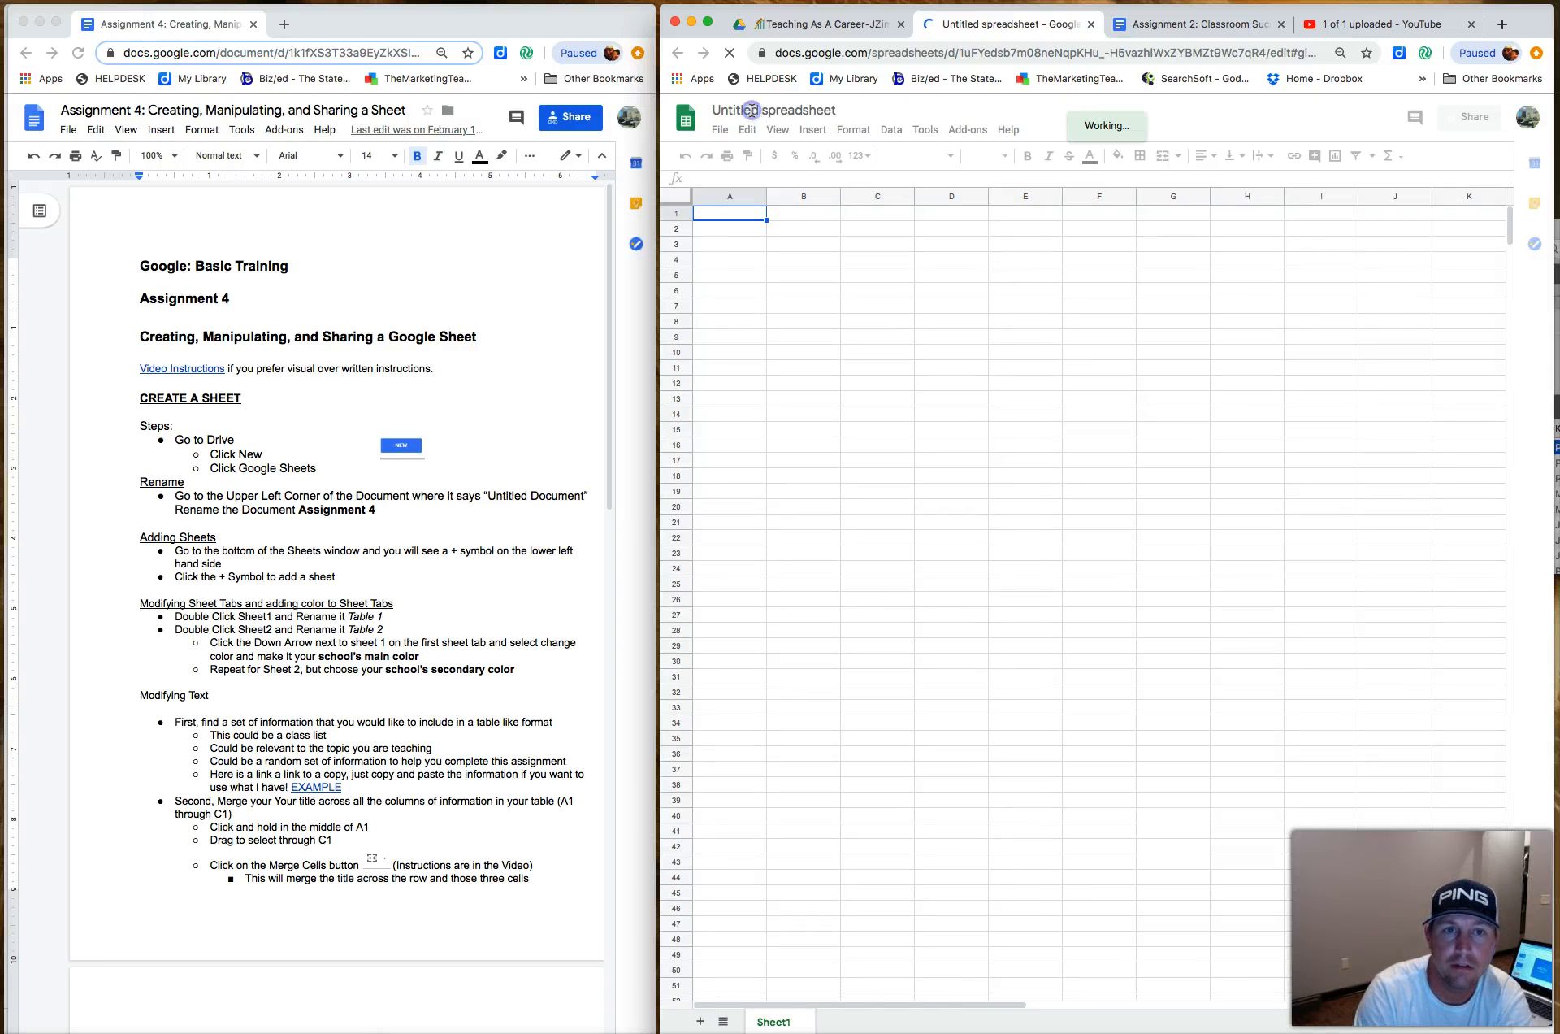
Rename the untitled spreadsheet as Assignment 4
{"action": "left_click", "coordinate": [752, 109]}
{"action": "type", "text": "Assign"}
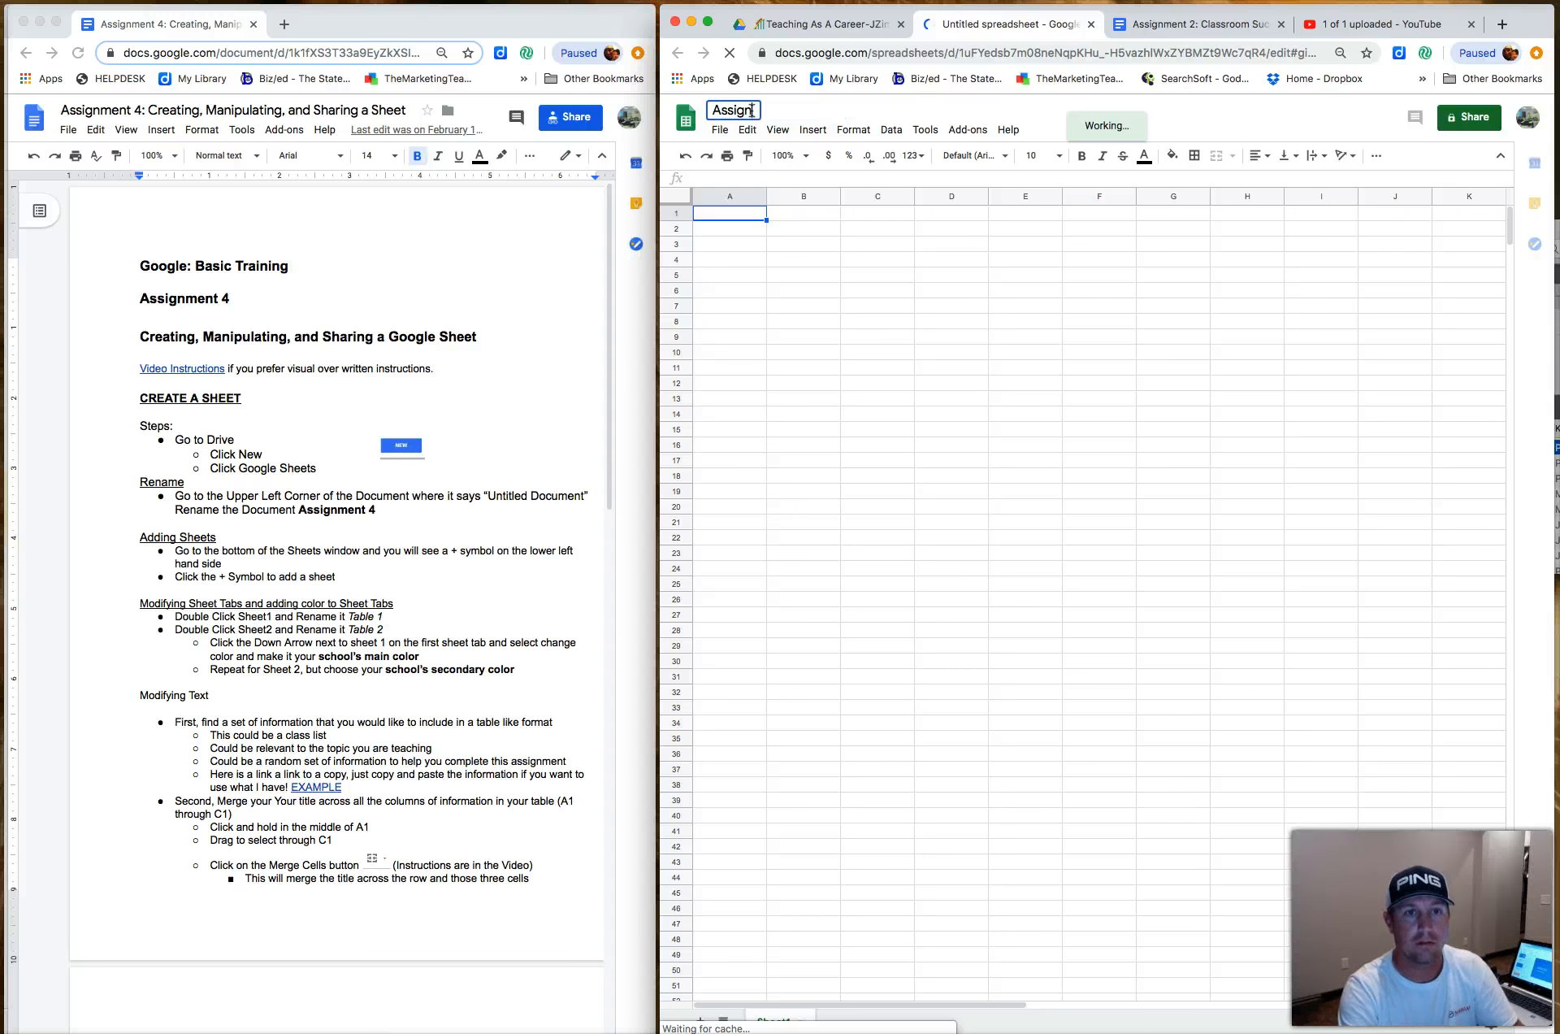
{"action": "type", "text": "ment 4"}
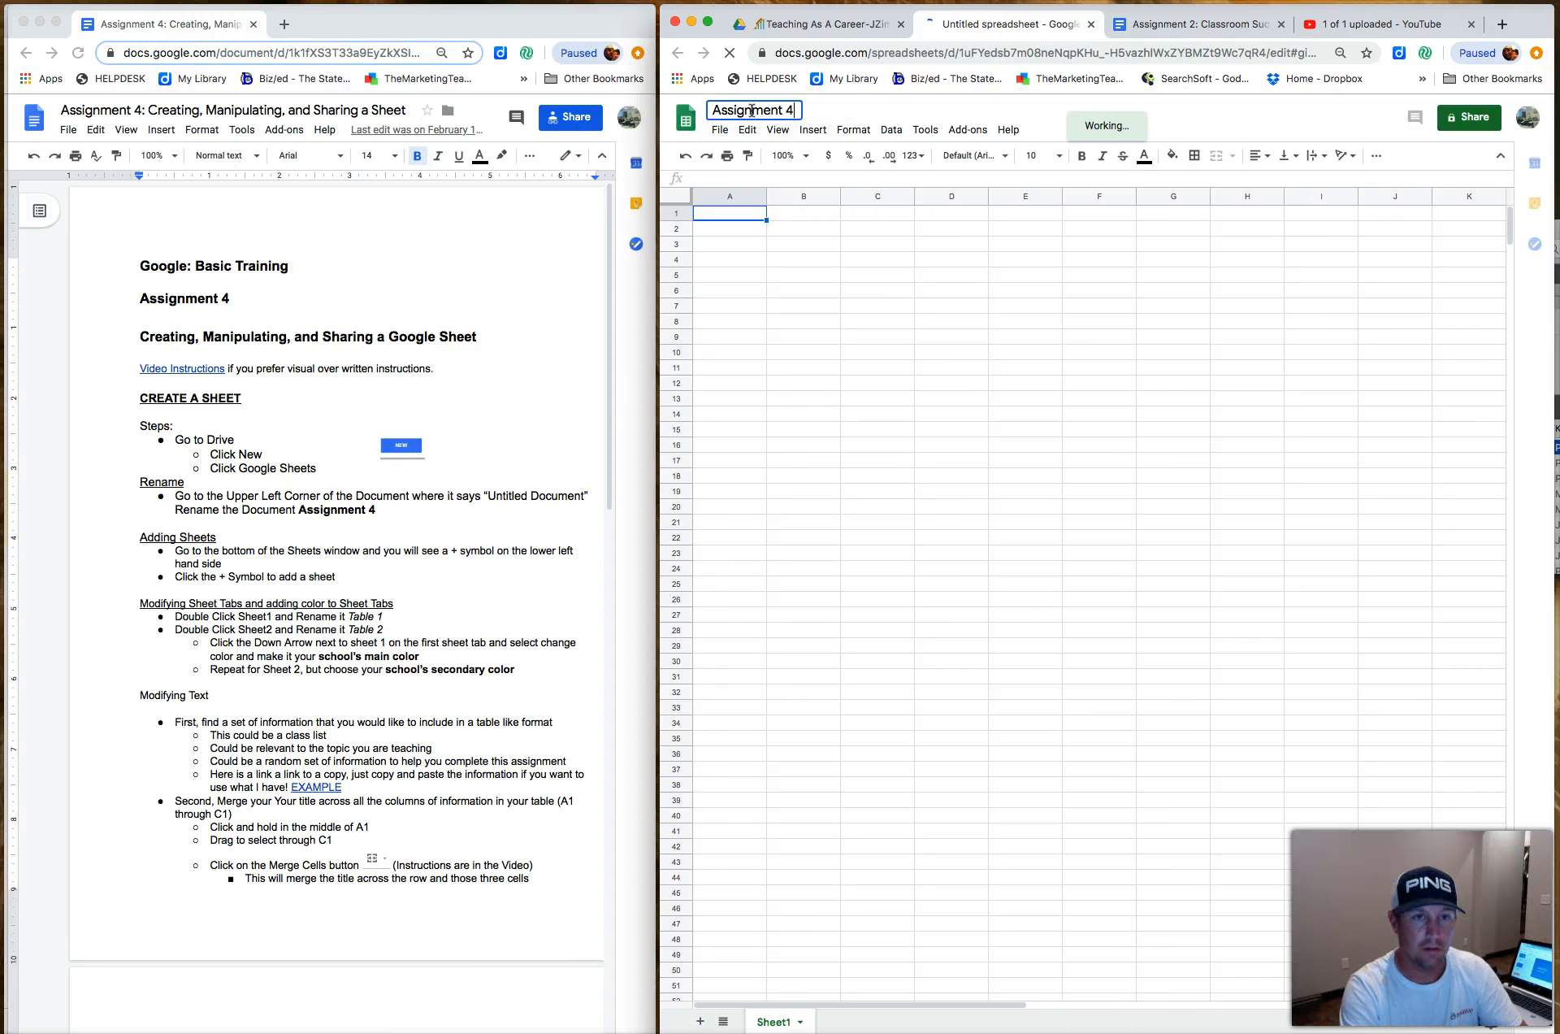
{"action": "key", "text": "Return"}
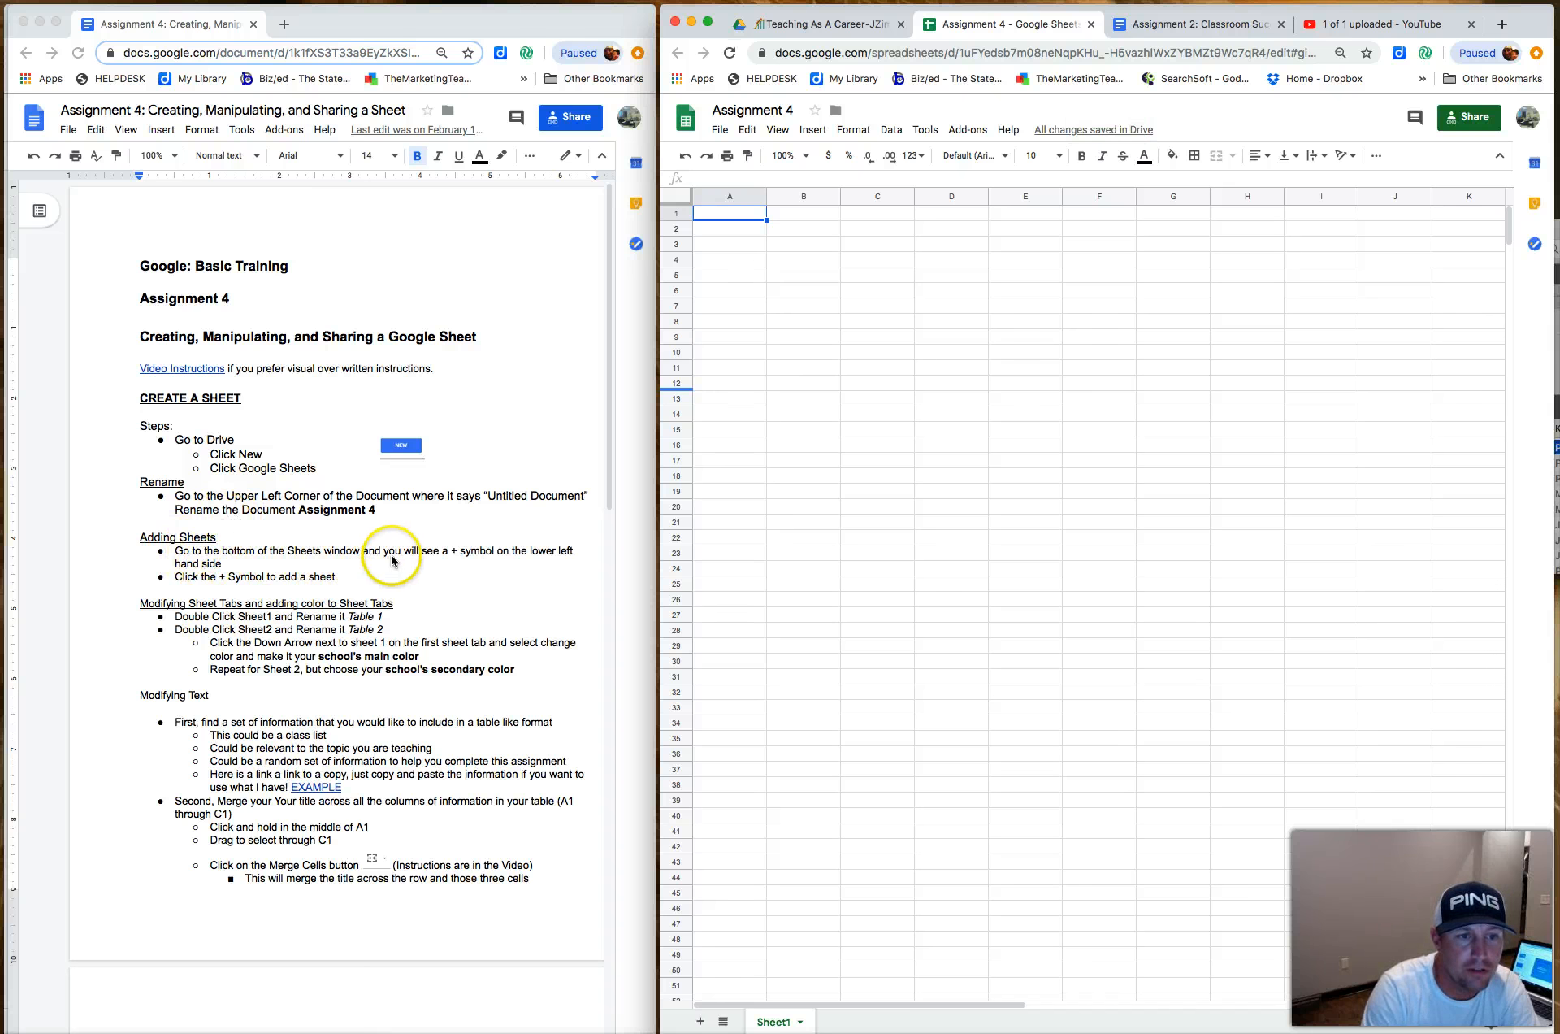
Add a second sheet to the spreadsheet and rename Sheet1 as Table 1
{"action": "left_click", "coordinate": [700, 1021]}
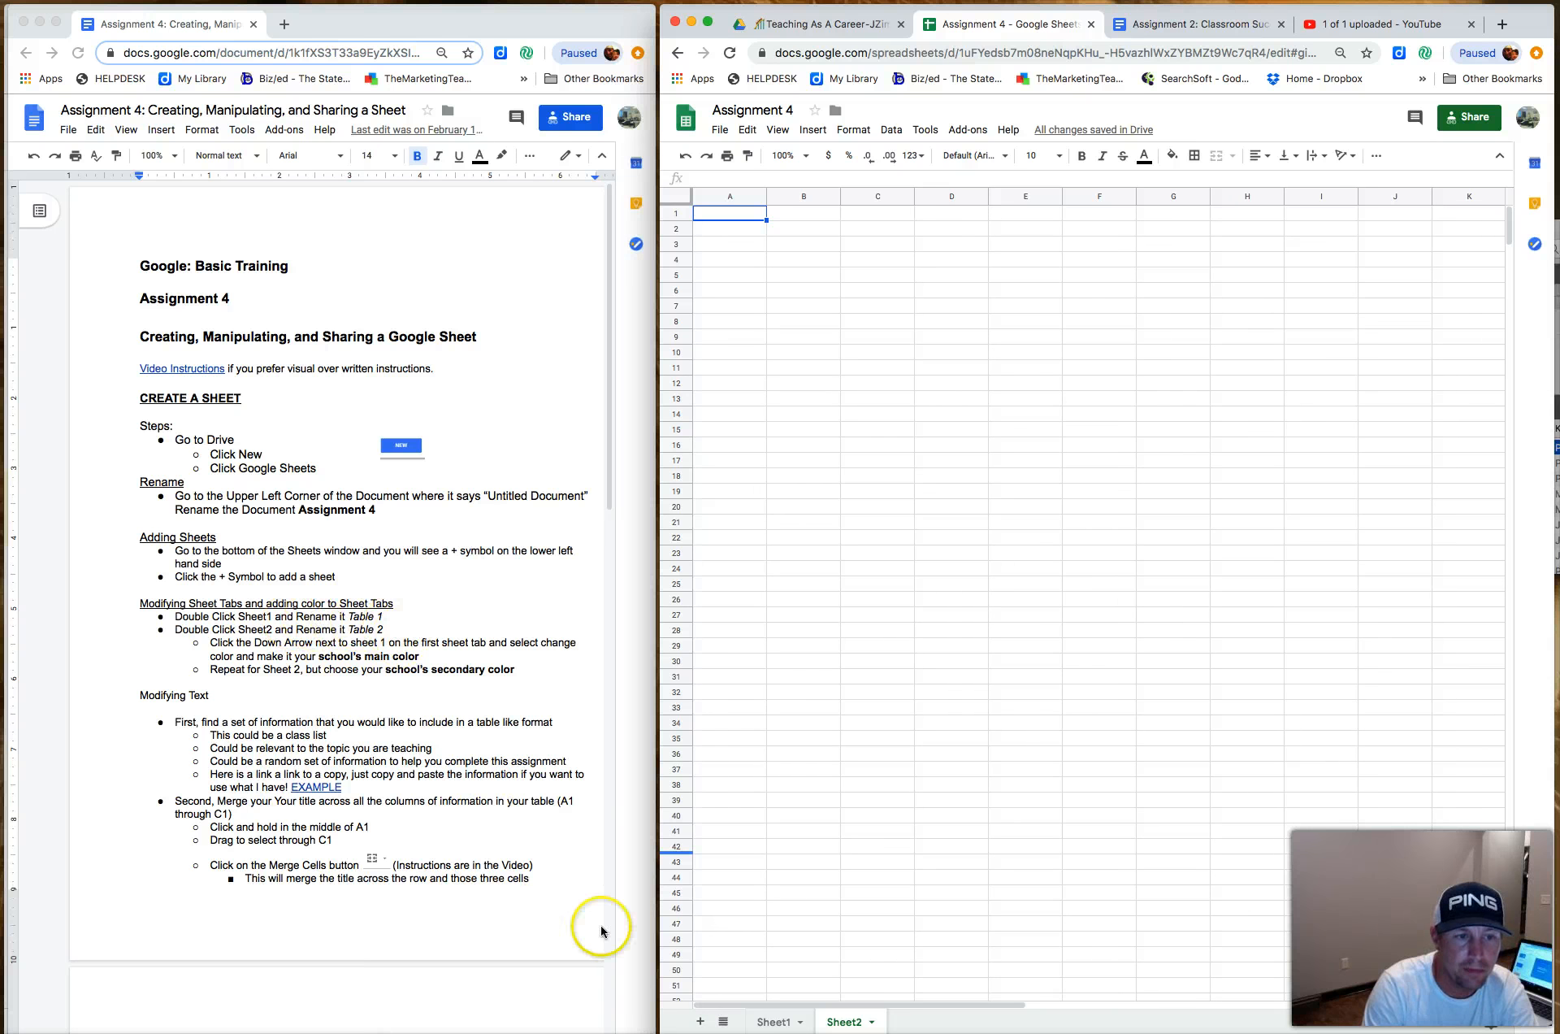
{"action": "left_click", "coordinate": [789, 1024]}
{"action": "double_click", "coordinate": [789, 1024]}
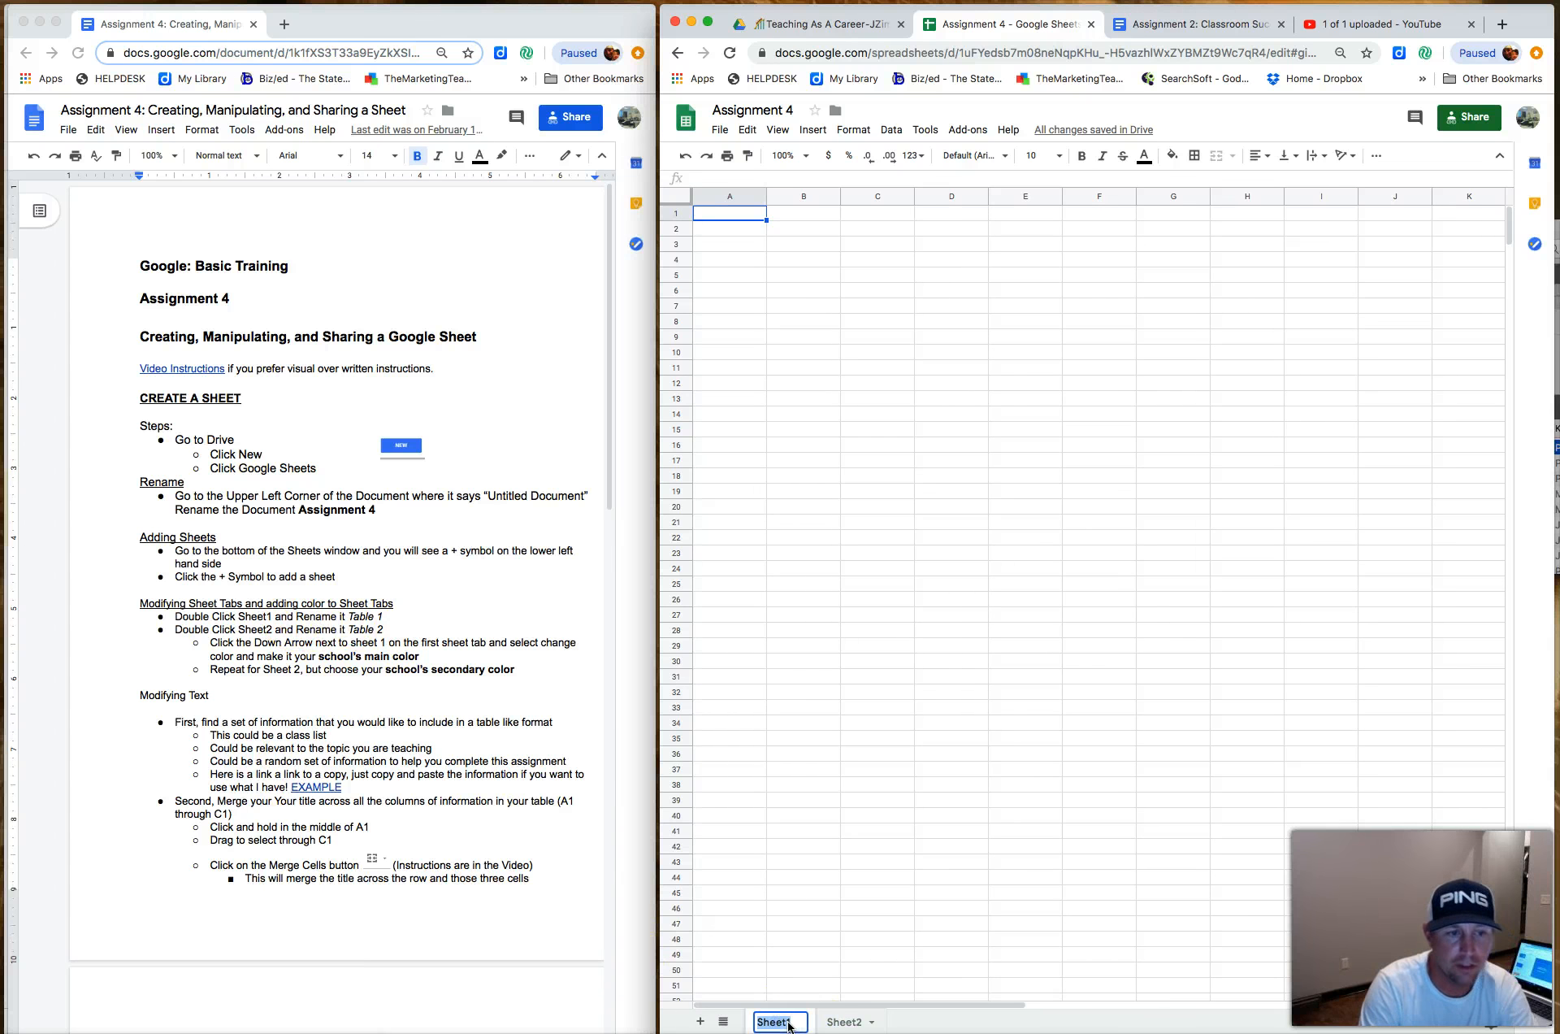
{"action": "type", "text": "Table 1"}
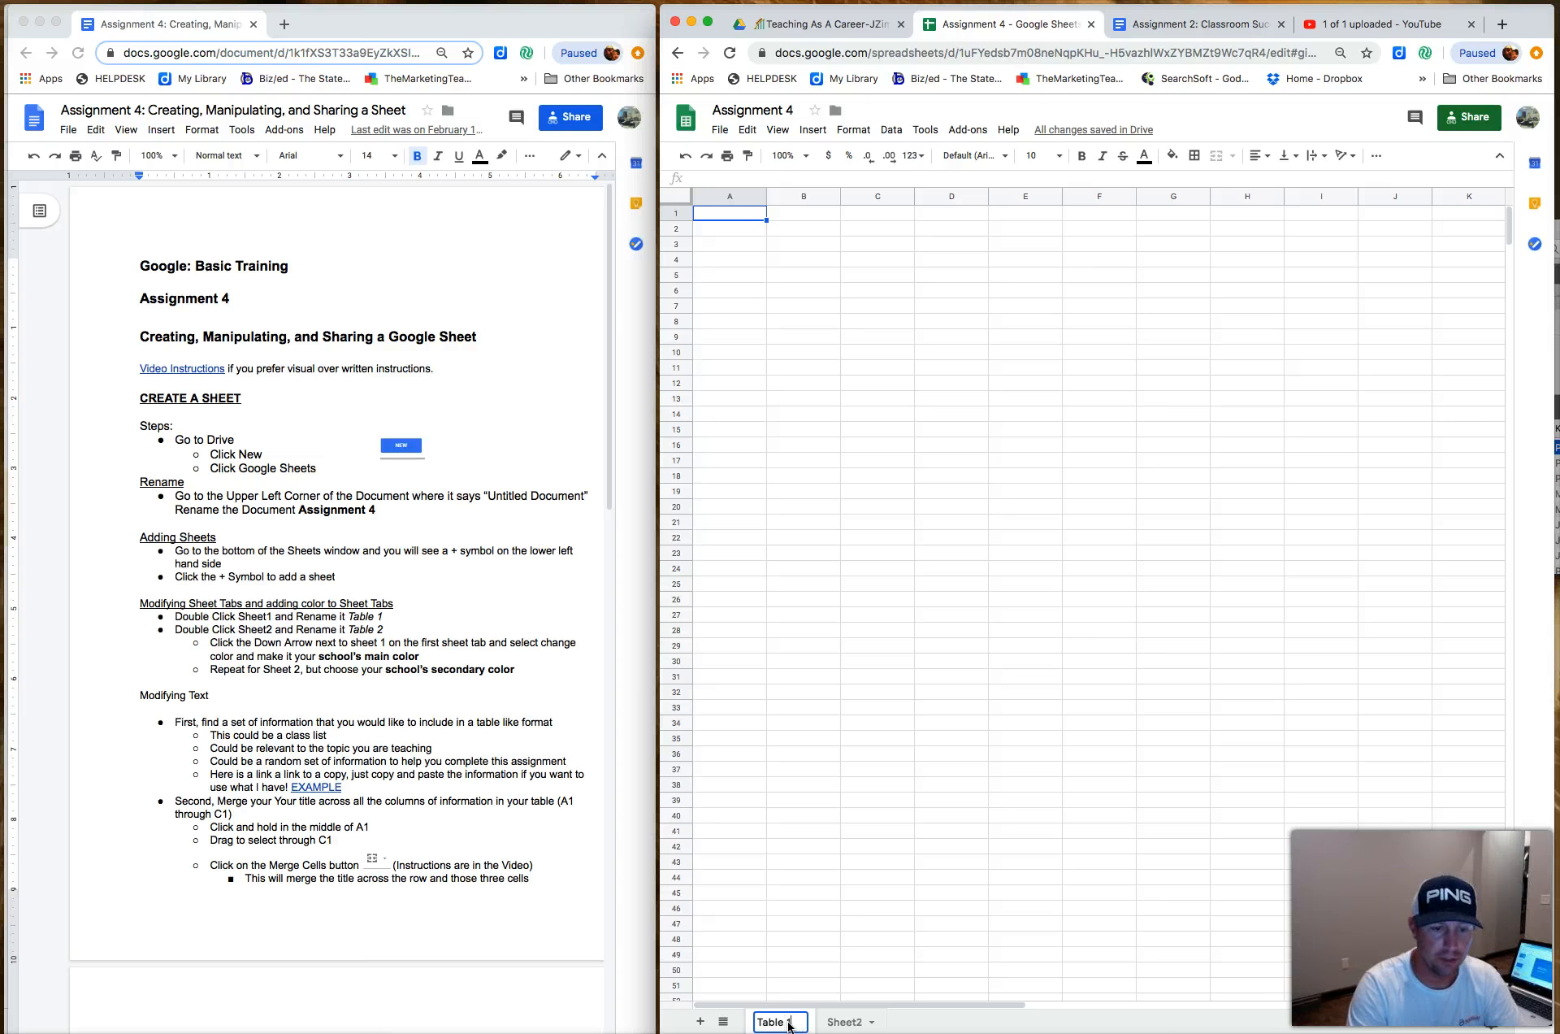
{"action": "key", "text": "Return"}
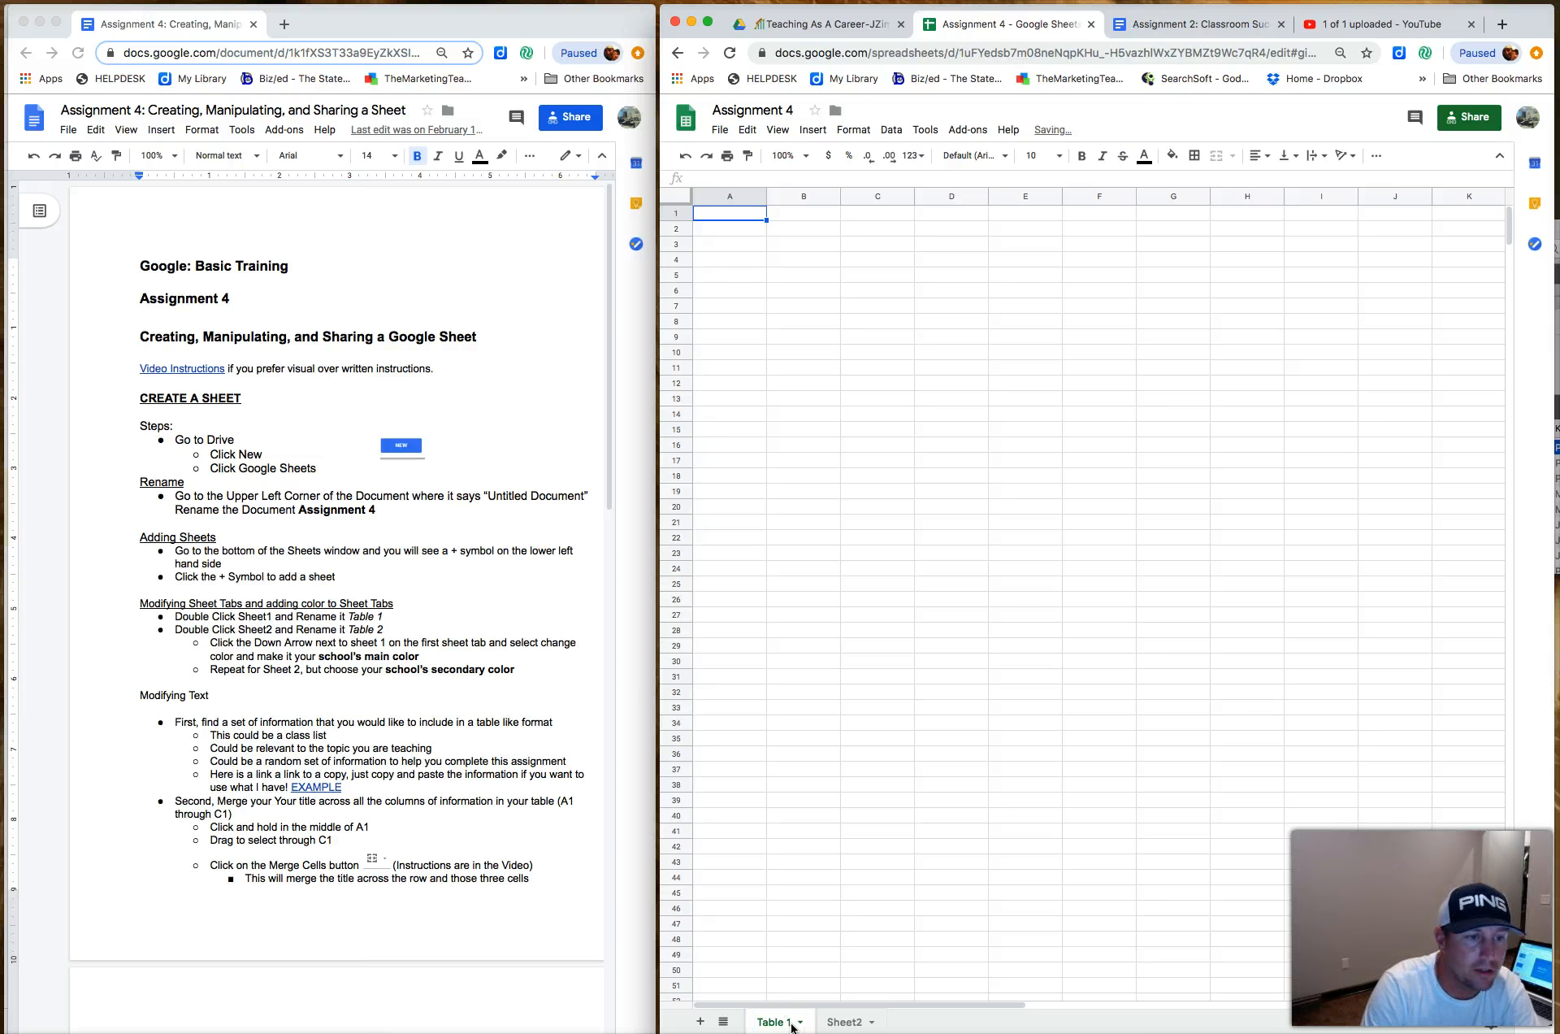
Rename Sheet2 as Table 2
{"action": "double_click", "coordinate": [845, 1024]}
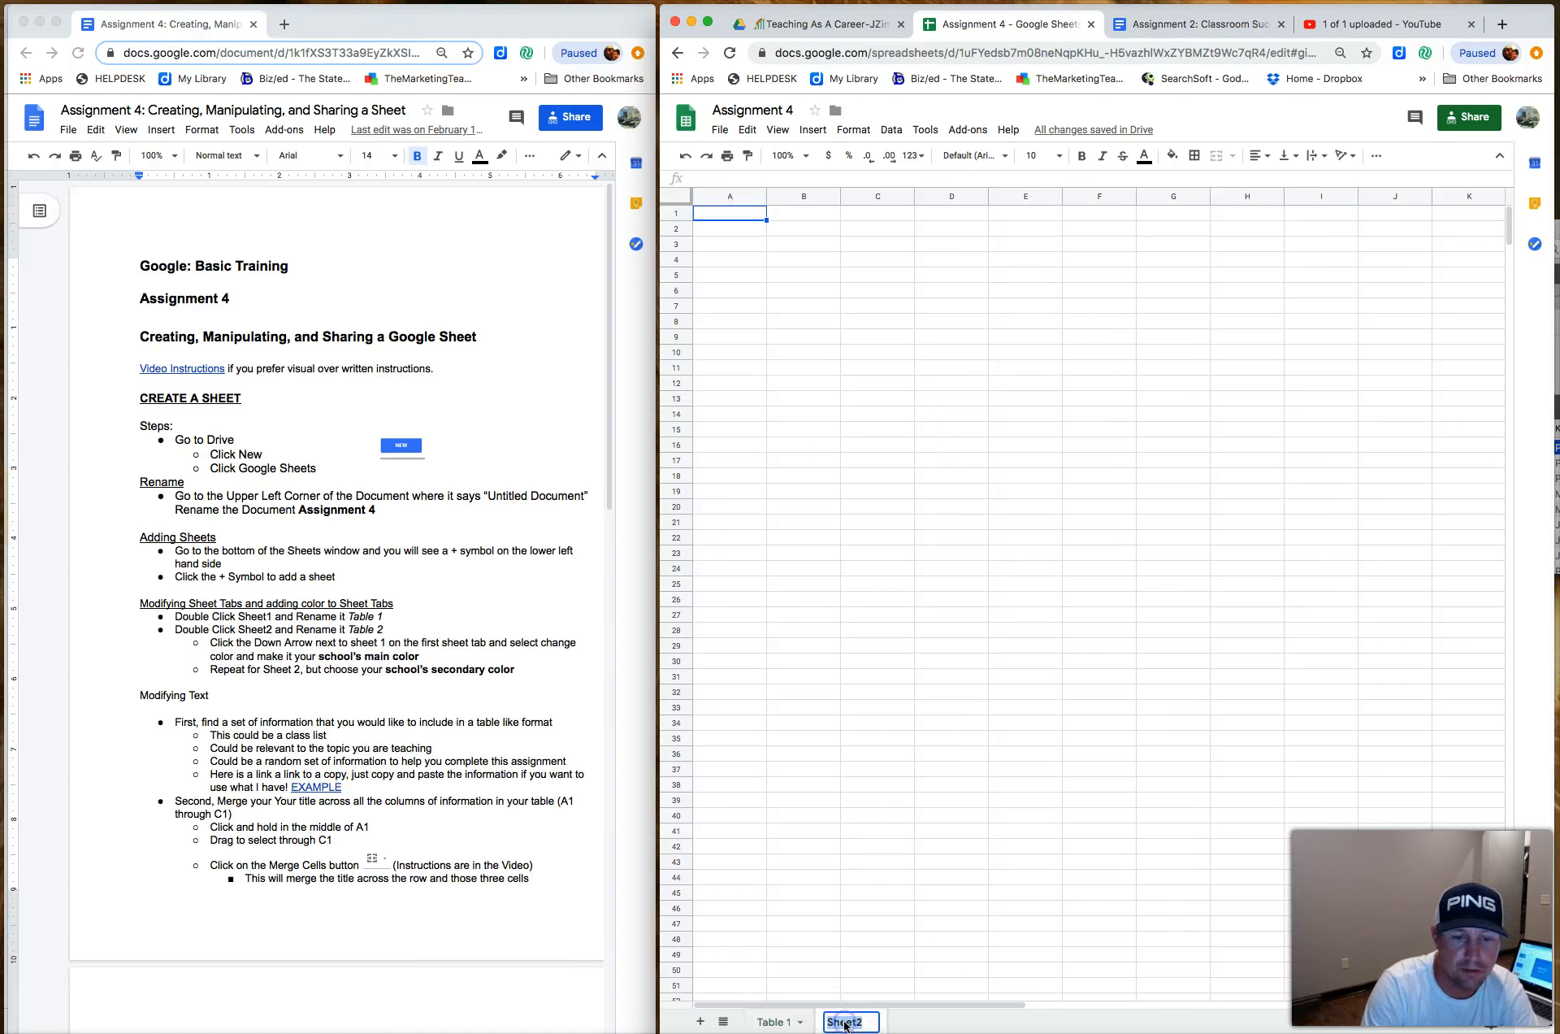
{"action": "type", "text": "Table 2"}
{"action": "key", "text": "Return"}
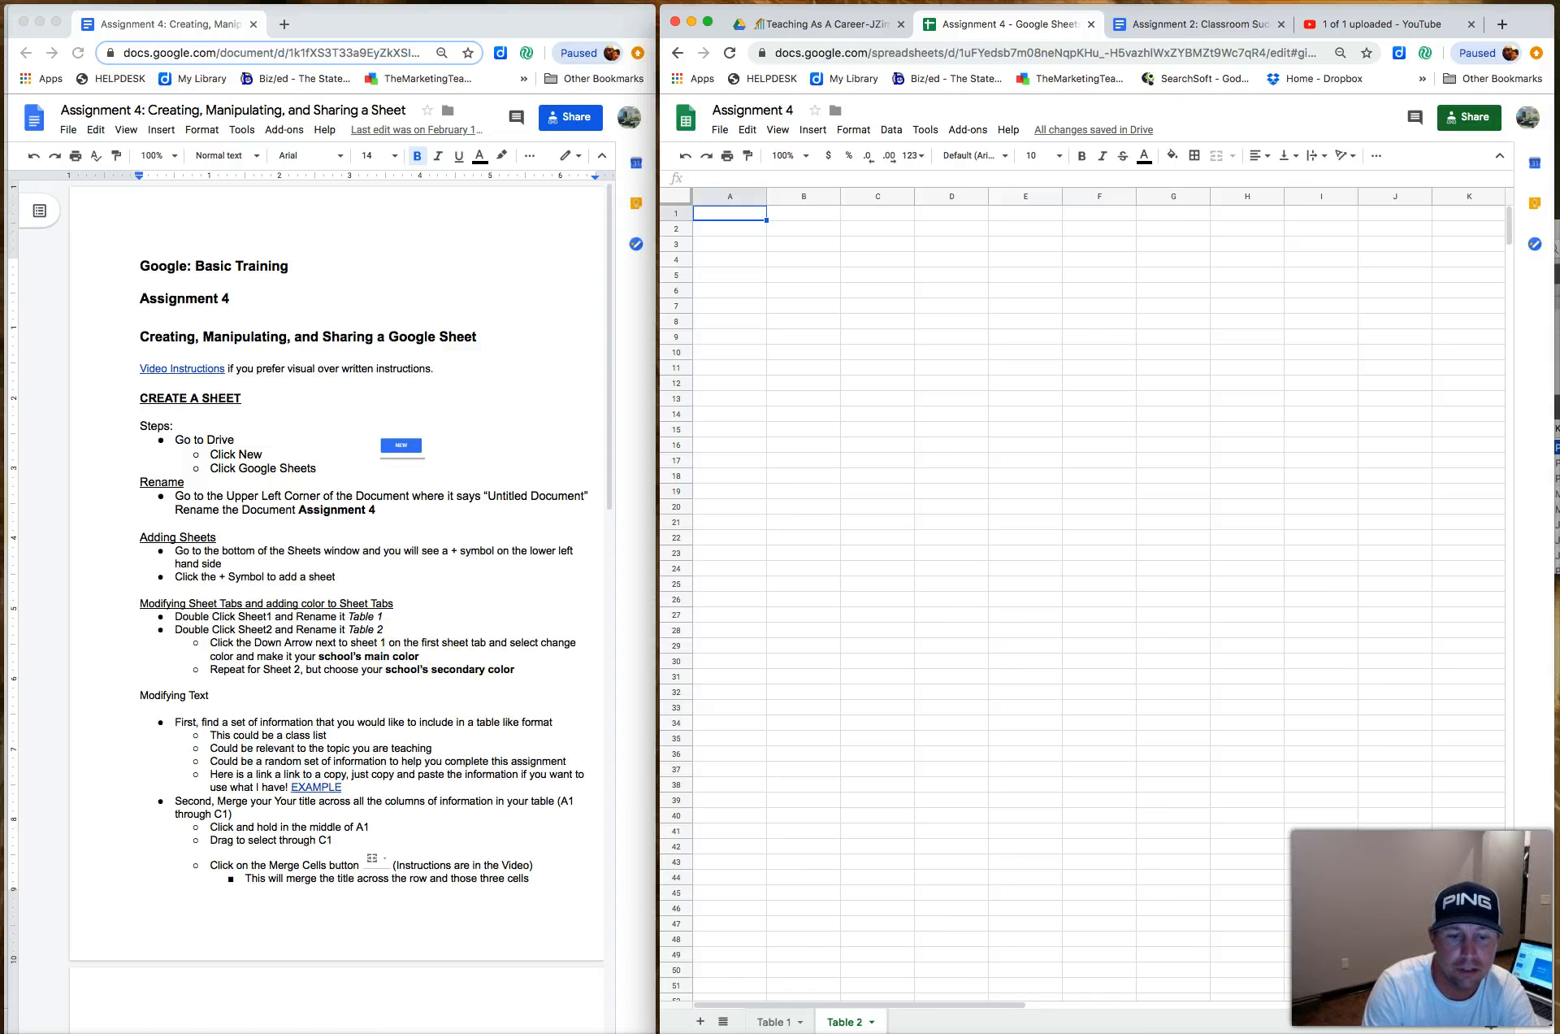
Set the tab color of the Table 1 sheet to blue
{"action": "left_click", "coordinate": [808, 1026]}
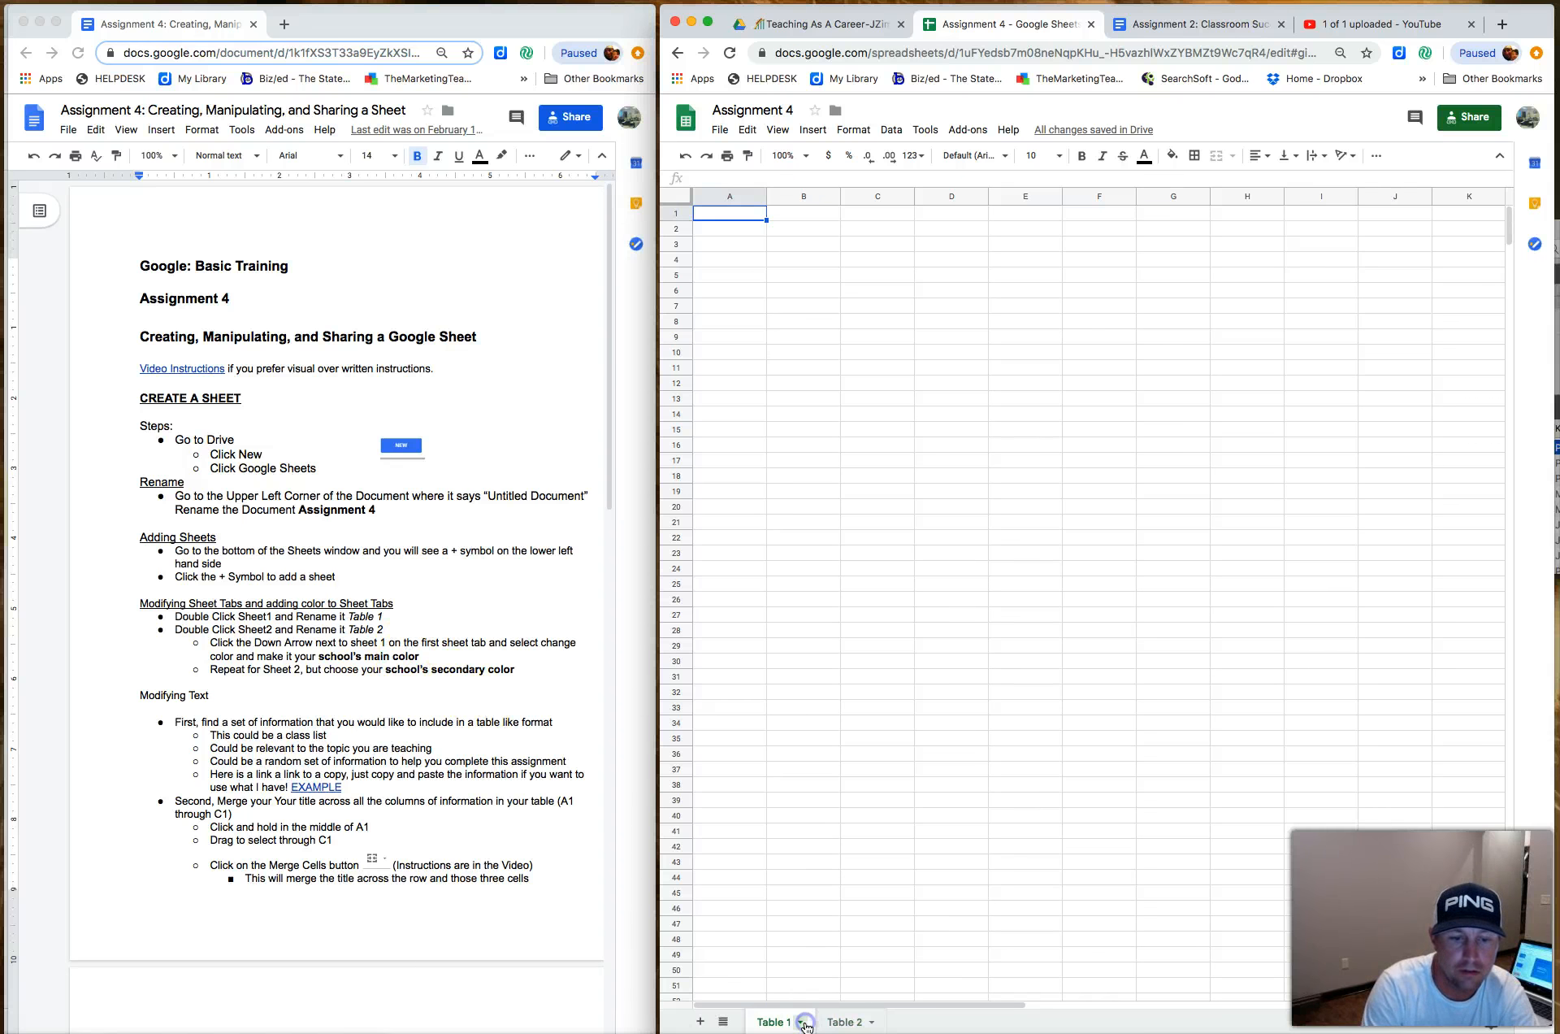
{"action": "left_click", "coordinate": [806, 1025]}
{"action": "mouse_move", "coordinate": [808, 866]}
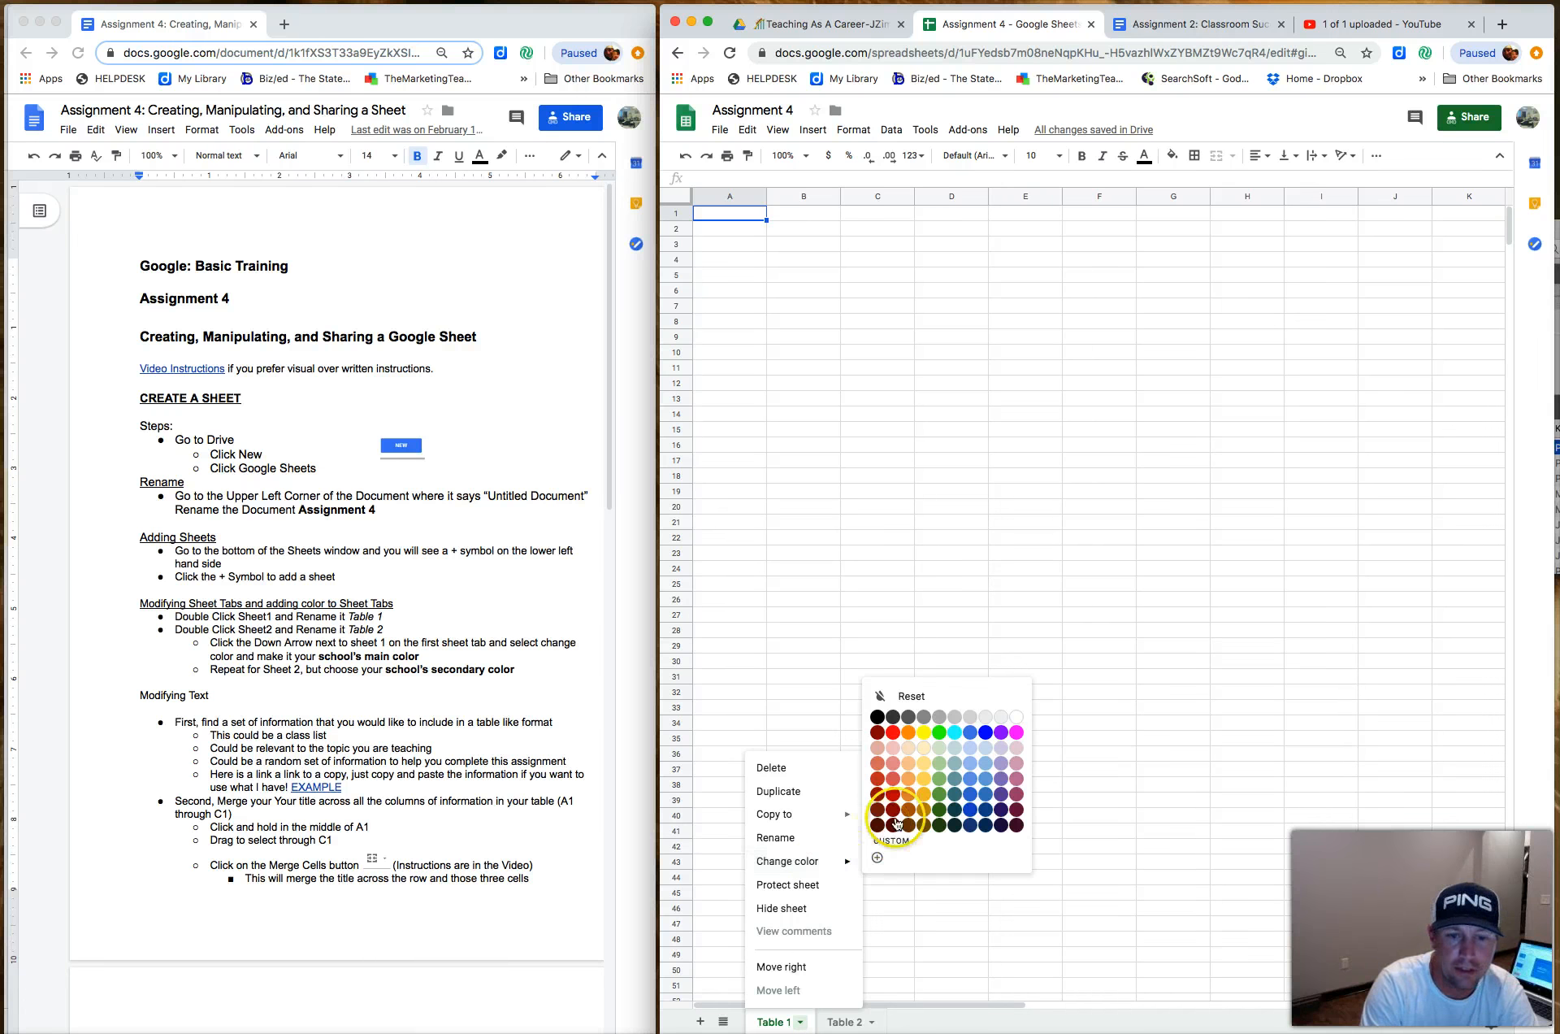
{"action": "left_click", "coordinate": [985, 733]}
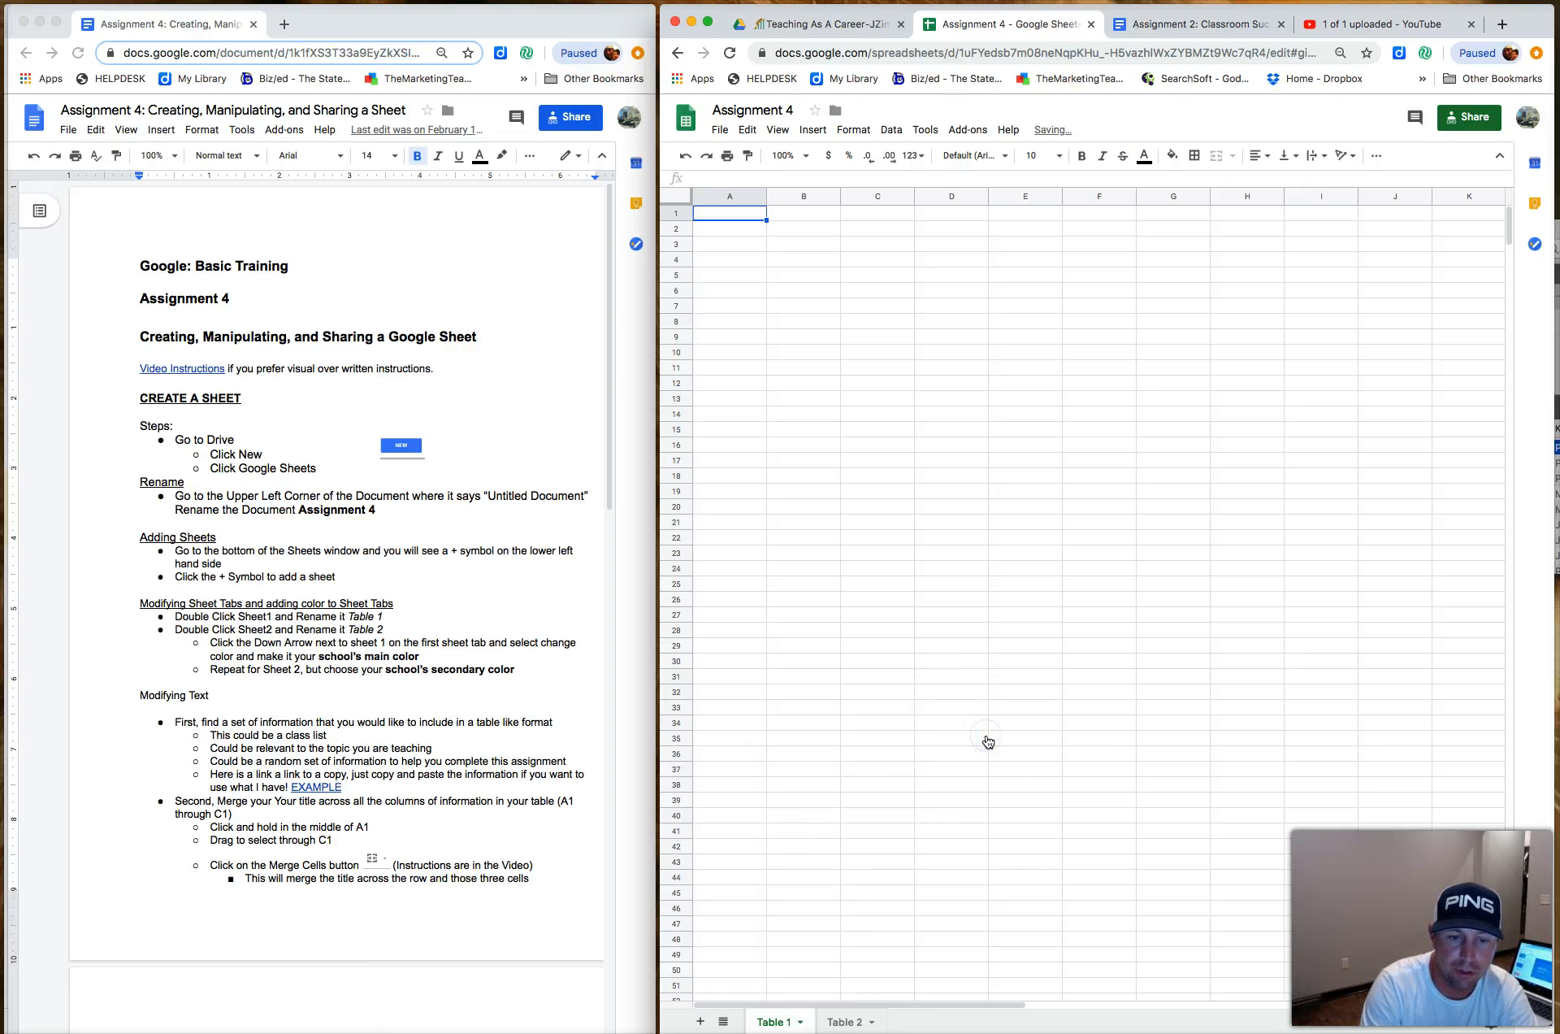
Set the tab color of the Table 2 sheet to black
{"action": "left_click", "coordinate": [870, 1025]}
{"action": "left_click", "coordinate": [875, 1023]}
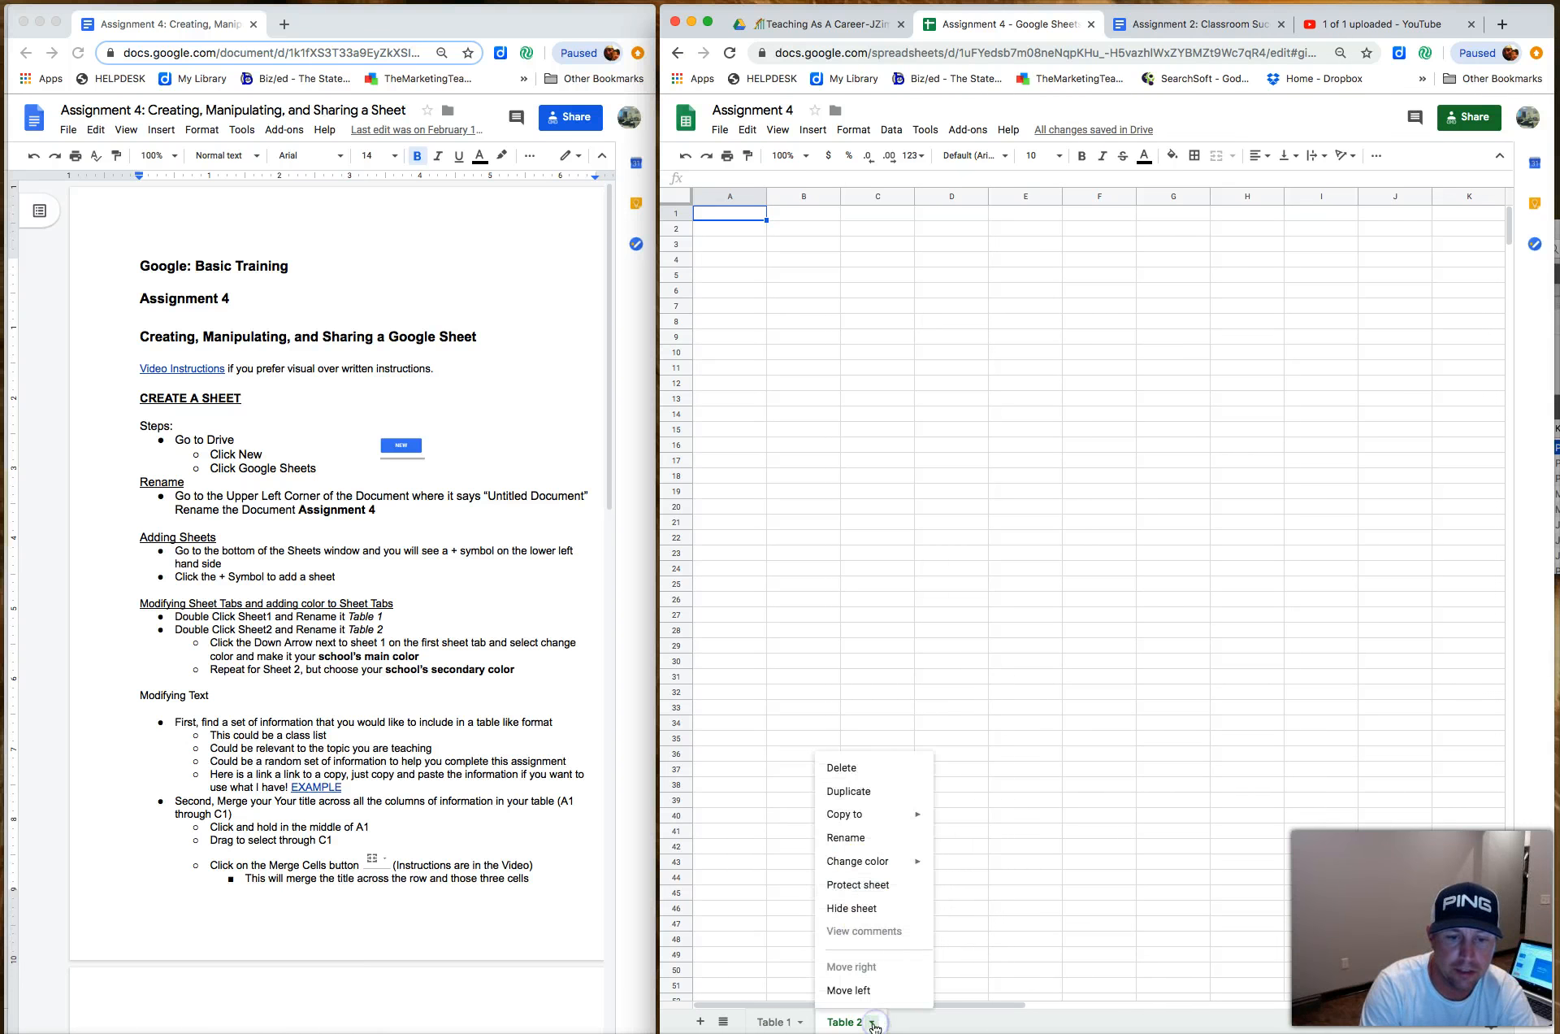
{"action": "left_click", "coordinate": [872, 862]}
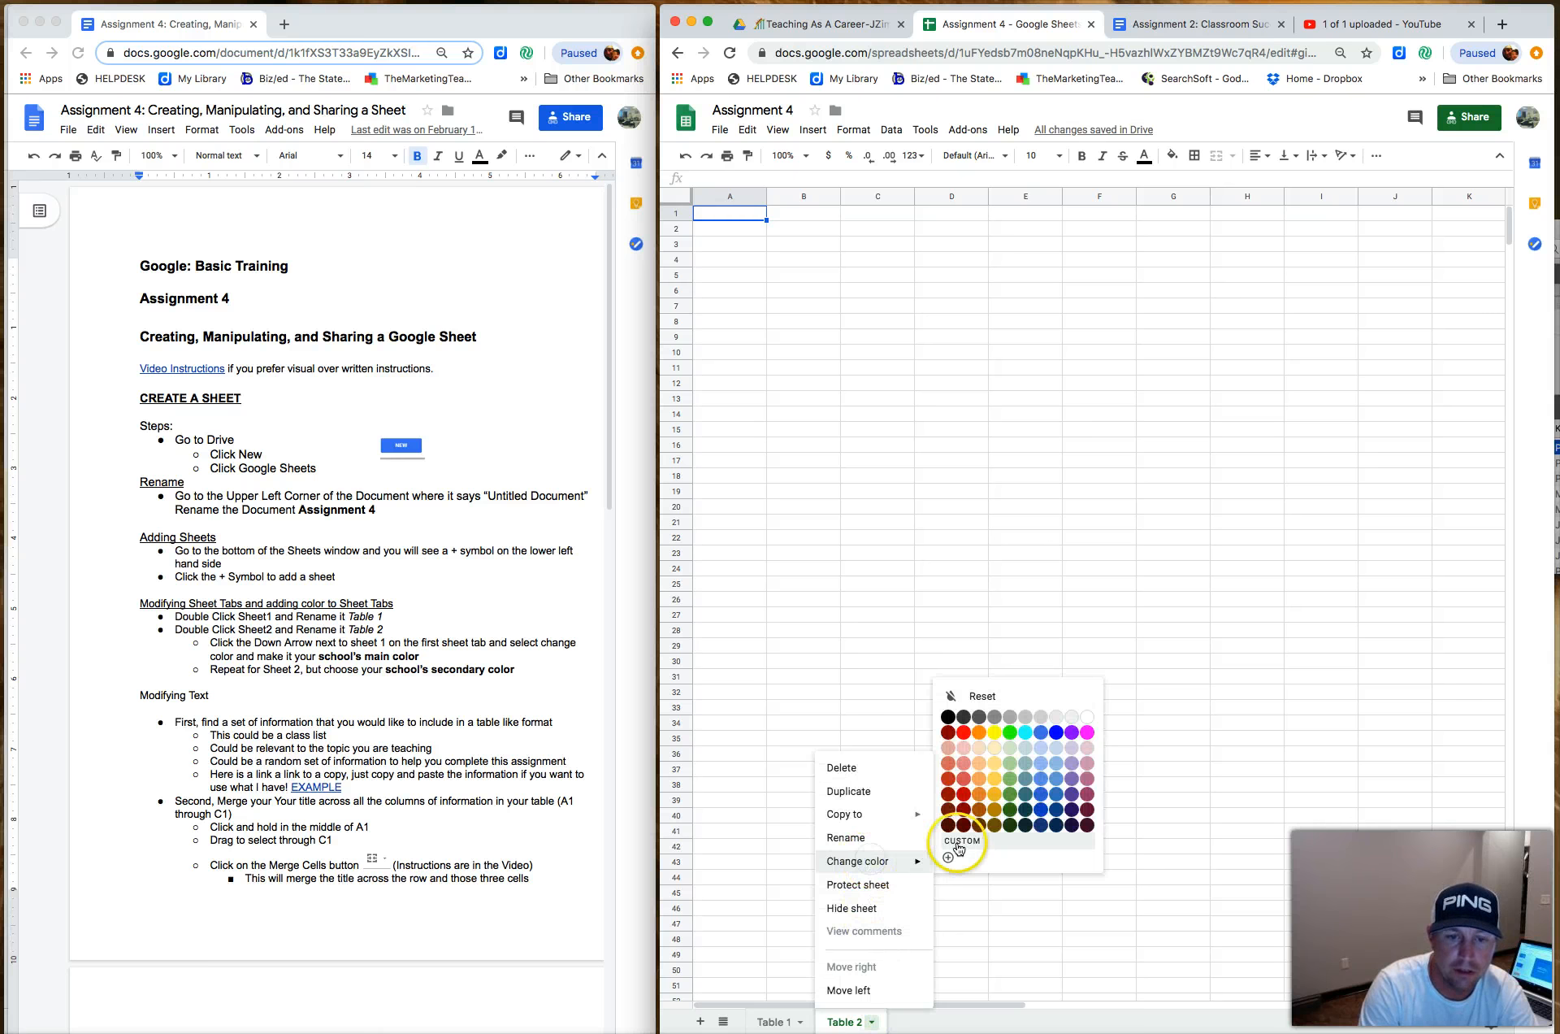
{"action": "left_click", "coordinate": [949, 717]}
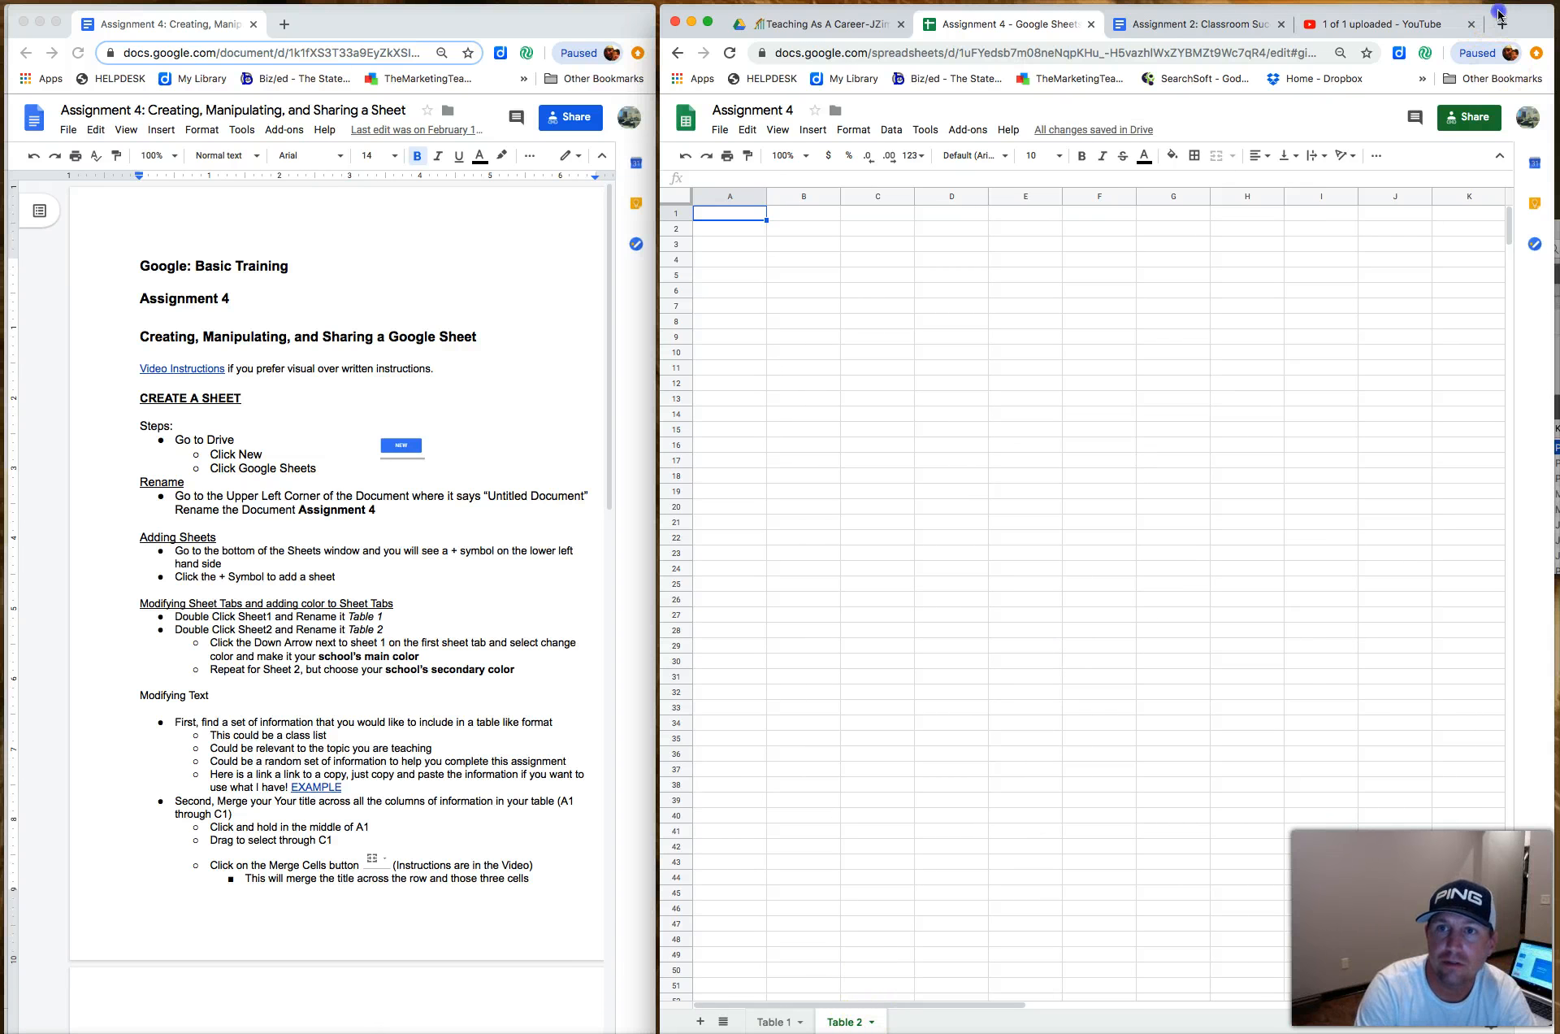
Shift the spreadsheet window slightly upward and check the tab colors by switching between Table 1 and Table 2
{"action": "mouse_move", "coordinate": [1474, 10]}
{"action": "left_mouse_down"}
{"action": "mouse_move", "coordinate": [1425, 14]}
{"action": "mouse_move", "coordinate": [1473, 0]}
{"action": "left_mouse_up"}
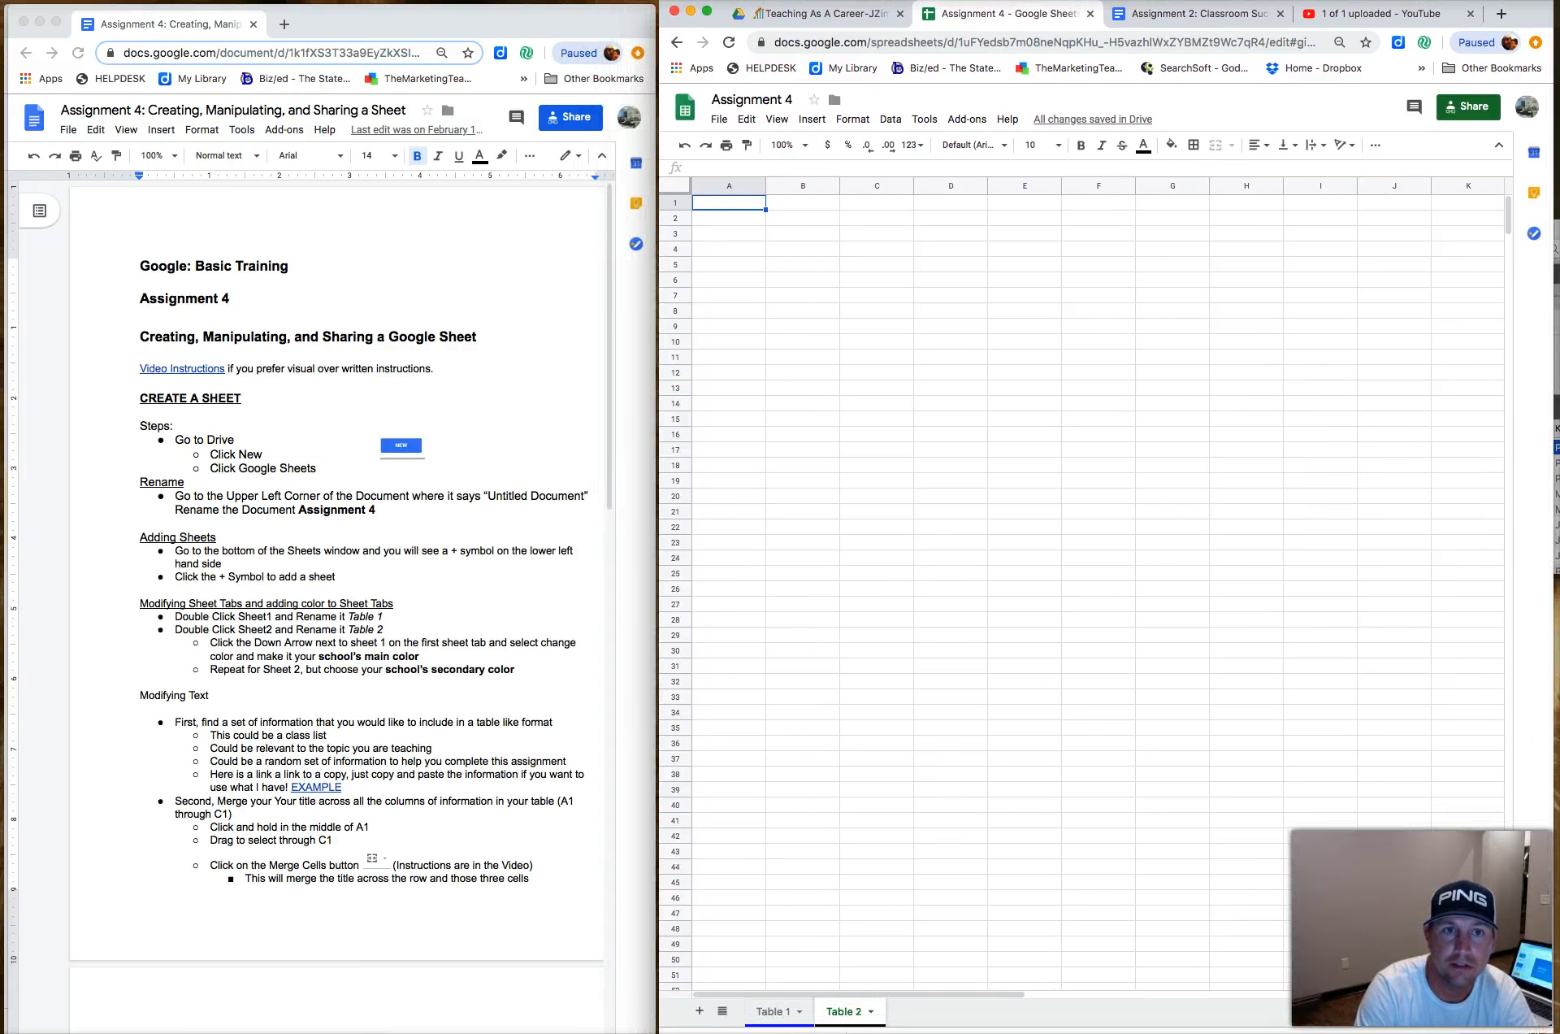
{"action": "left_click", "coordinate": [778, 1014]}
{"action": "left_click", "coordinate": [845, 1016]}
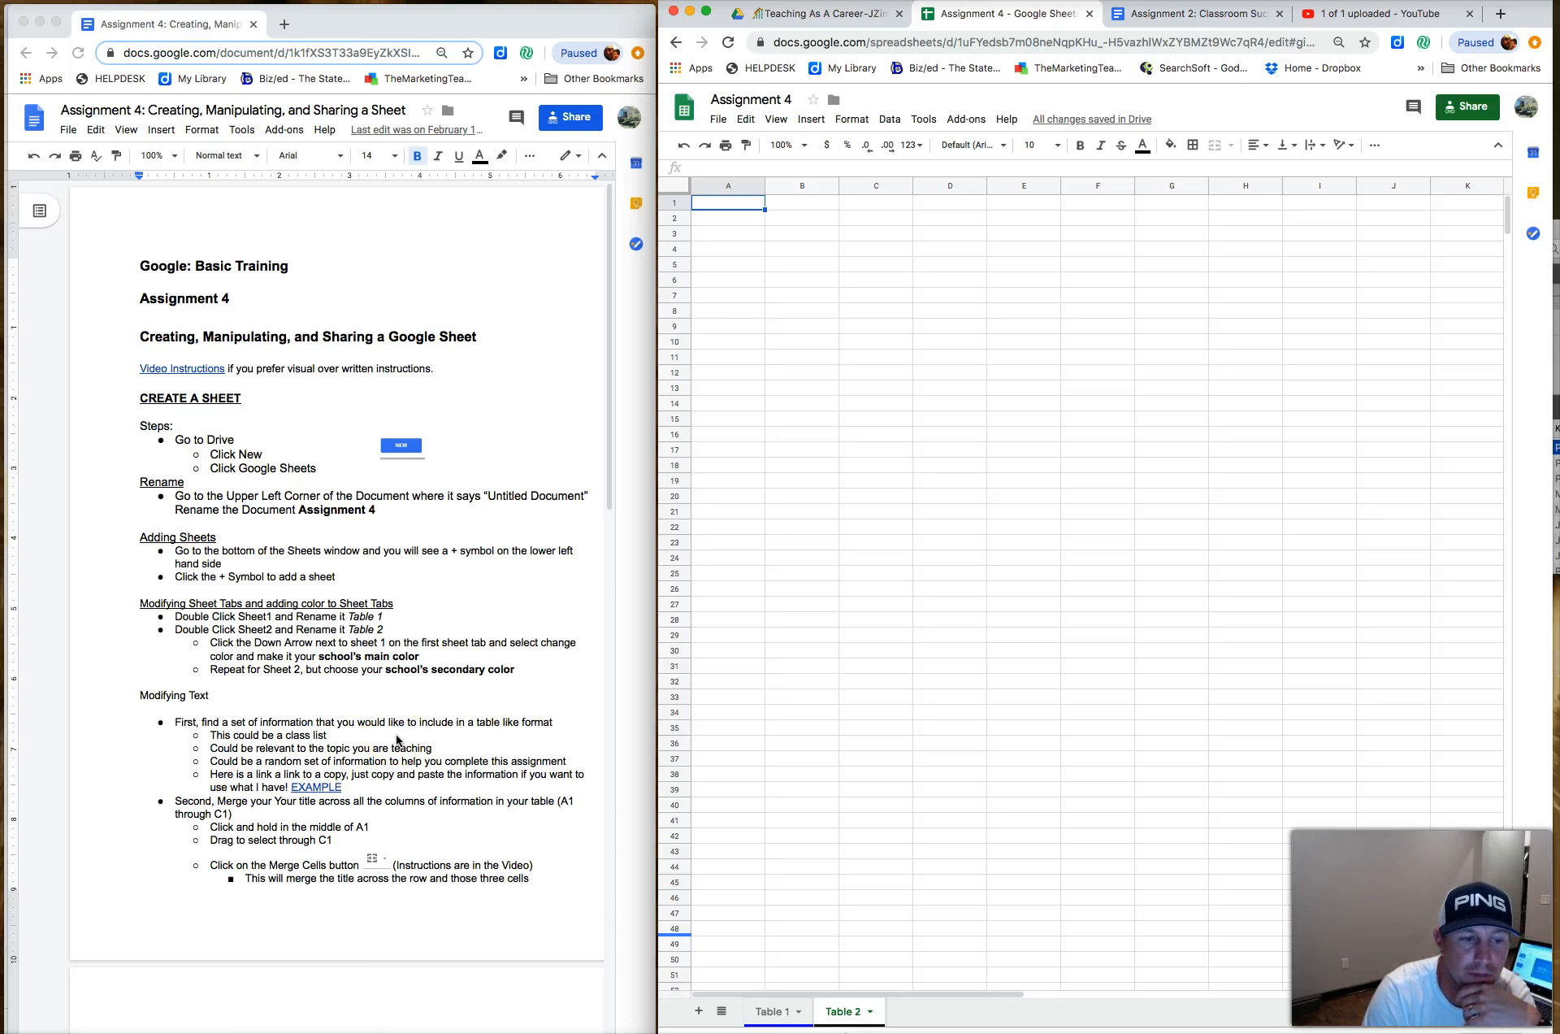
Open the EXAMPLE spreadsheet linked in the assignment instructions and copy its lawsuit table, range A1:C7
{"action": "left_click", "coordinate": [314, 790]}
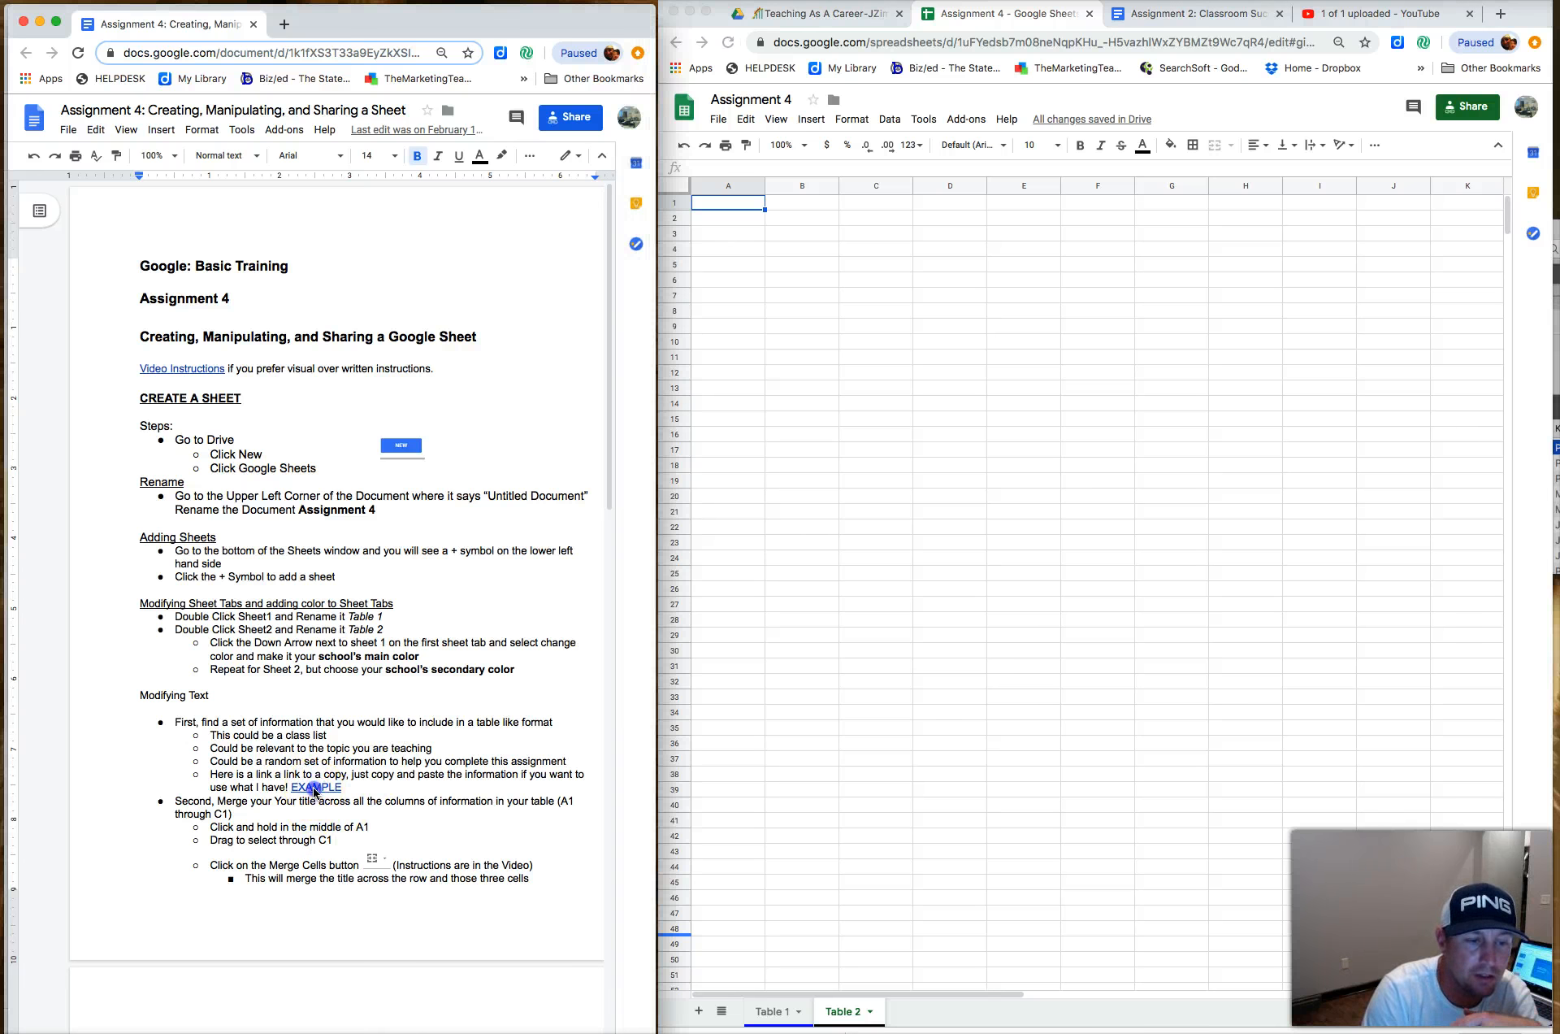
{"action": "left_click", "coordinate": [315, 791]}
{"action": "left_click", "coordinate": [352, 816]}
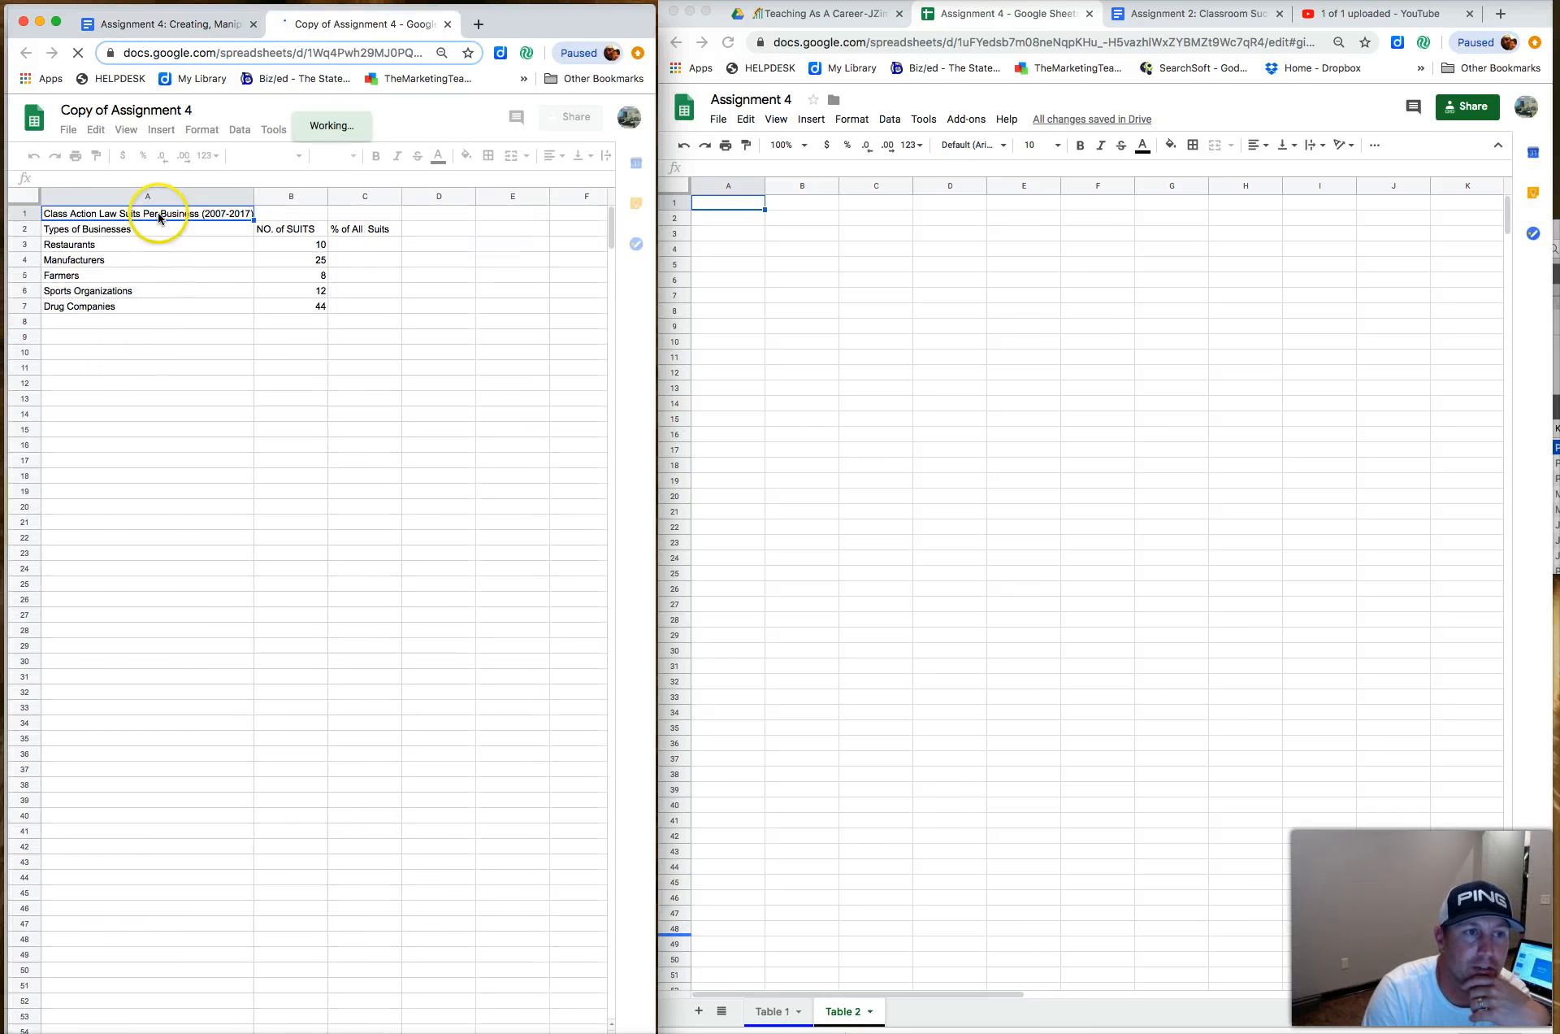
{"action": "mouse_move", "coordinate": [160, 217]}
{"action": "left_mouse_down"}
{"action": "mouse_move", "coordinate": [230, 293]}
{"action": "mouse_move", "coordinate": [351, 309]}
{"action": "left_mouse_up"}
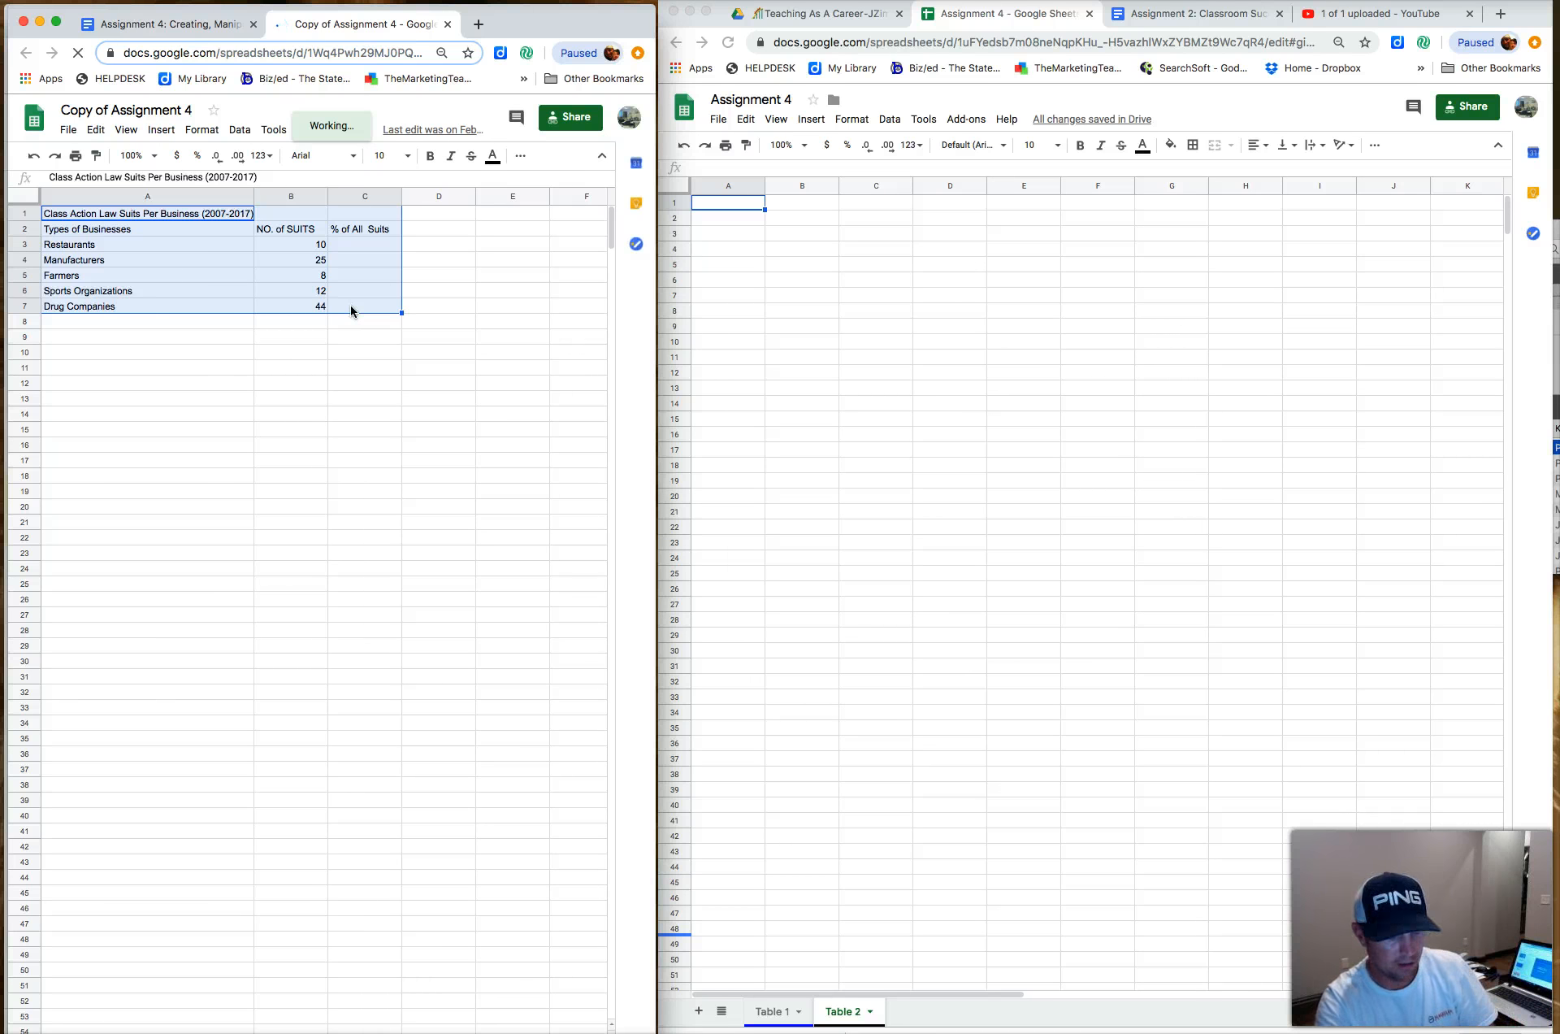
{"action": "key", "text": "ctrl+c"}
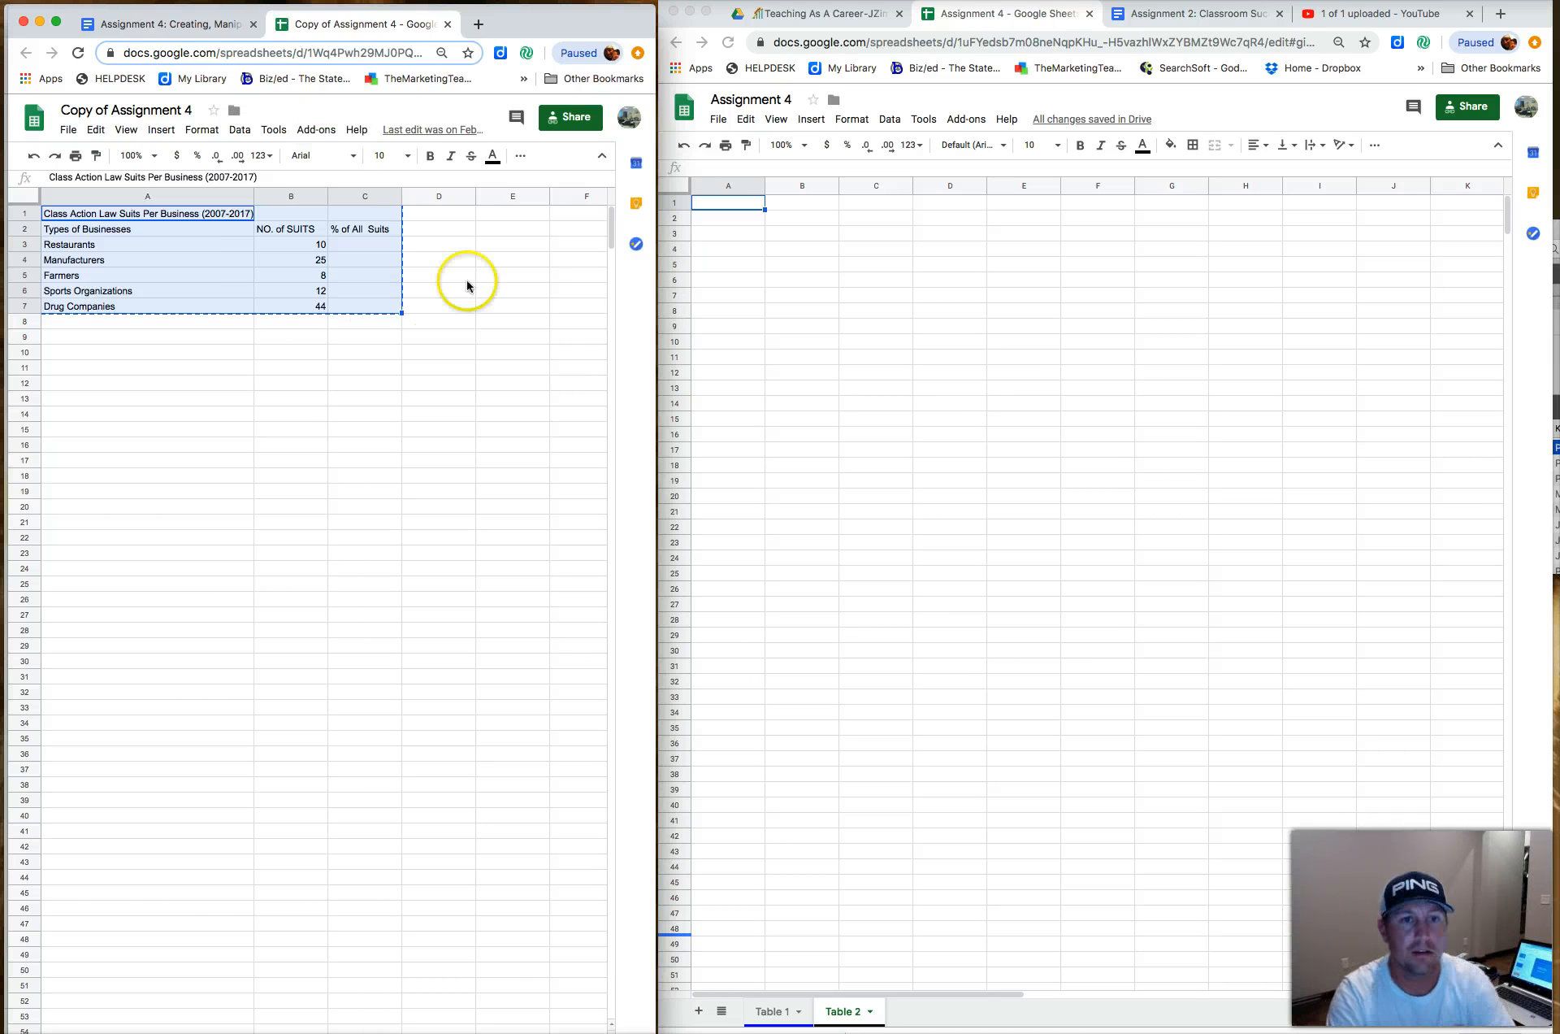
Paste the copied table at cell A1 of the Table 2 sheet and close the example spreadsheet
{"action": "left_click", "coordinate": [745, 205]}
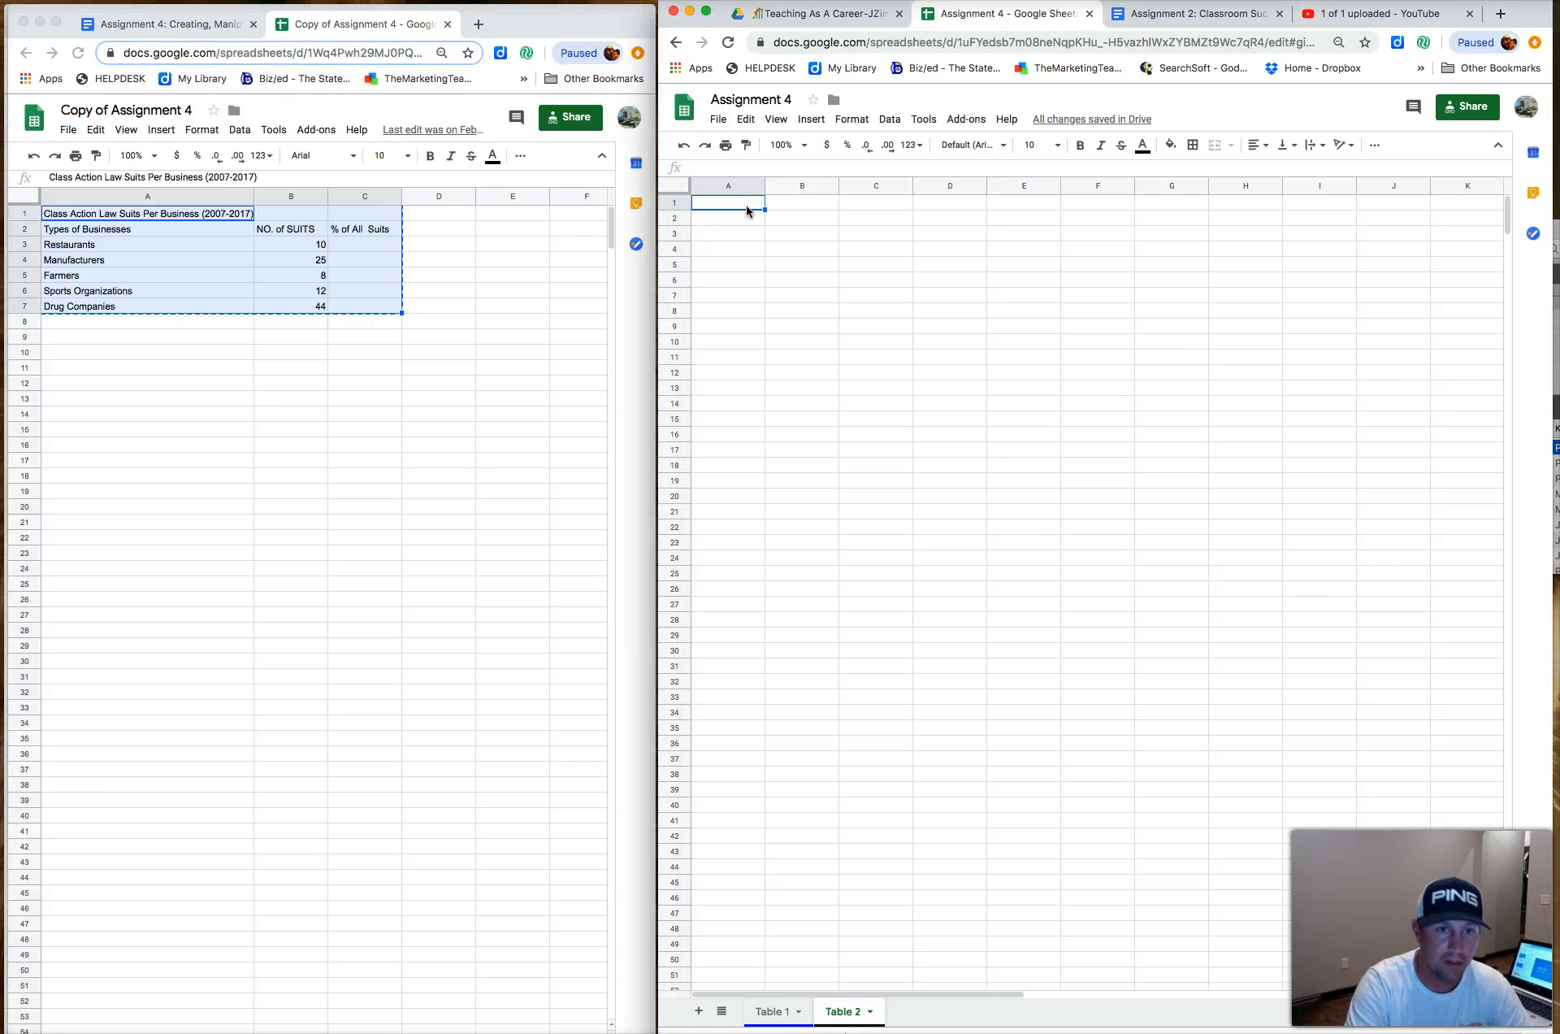
{"action": "key", "text": "ctrl+v"}
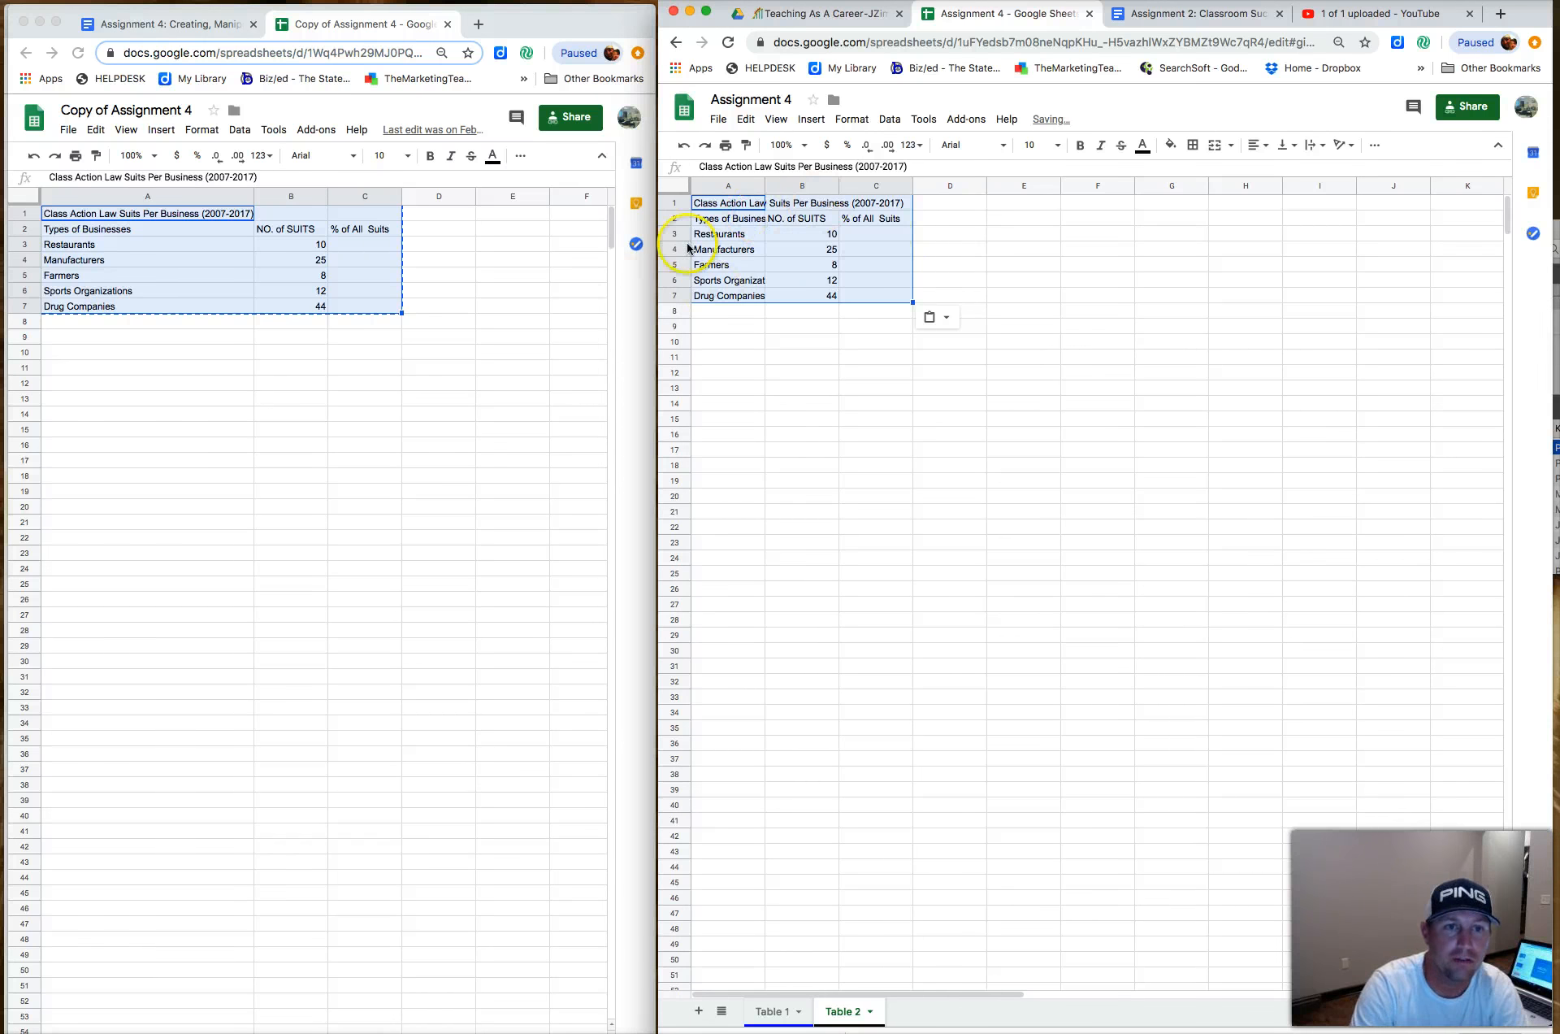
{"action": "left_click", "coordinate": [449, 24]}
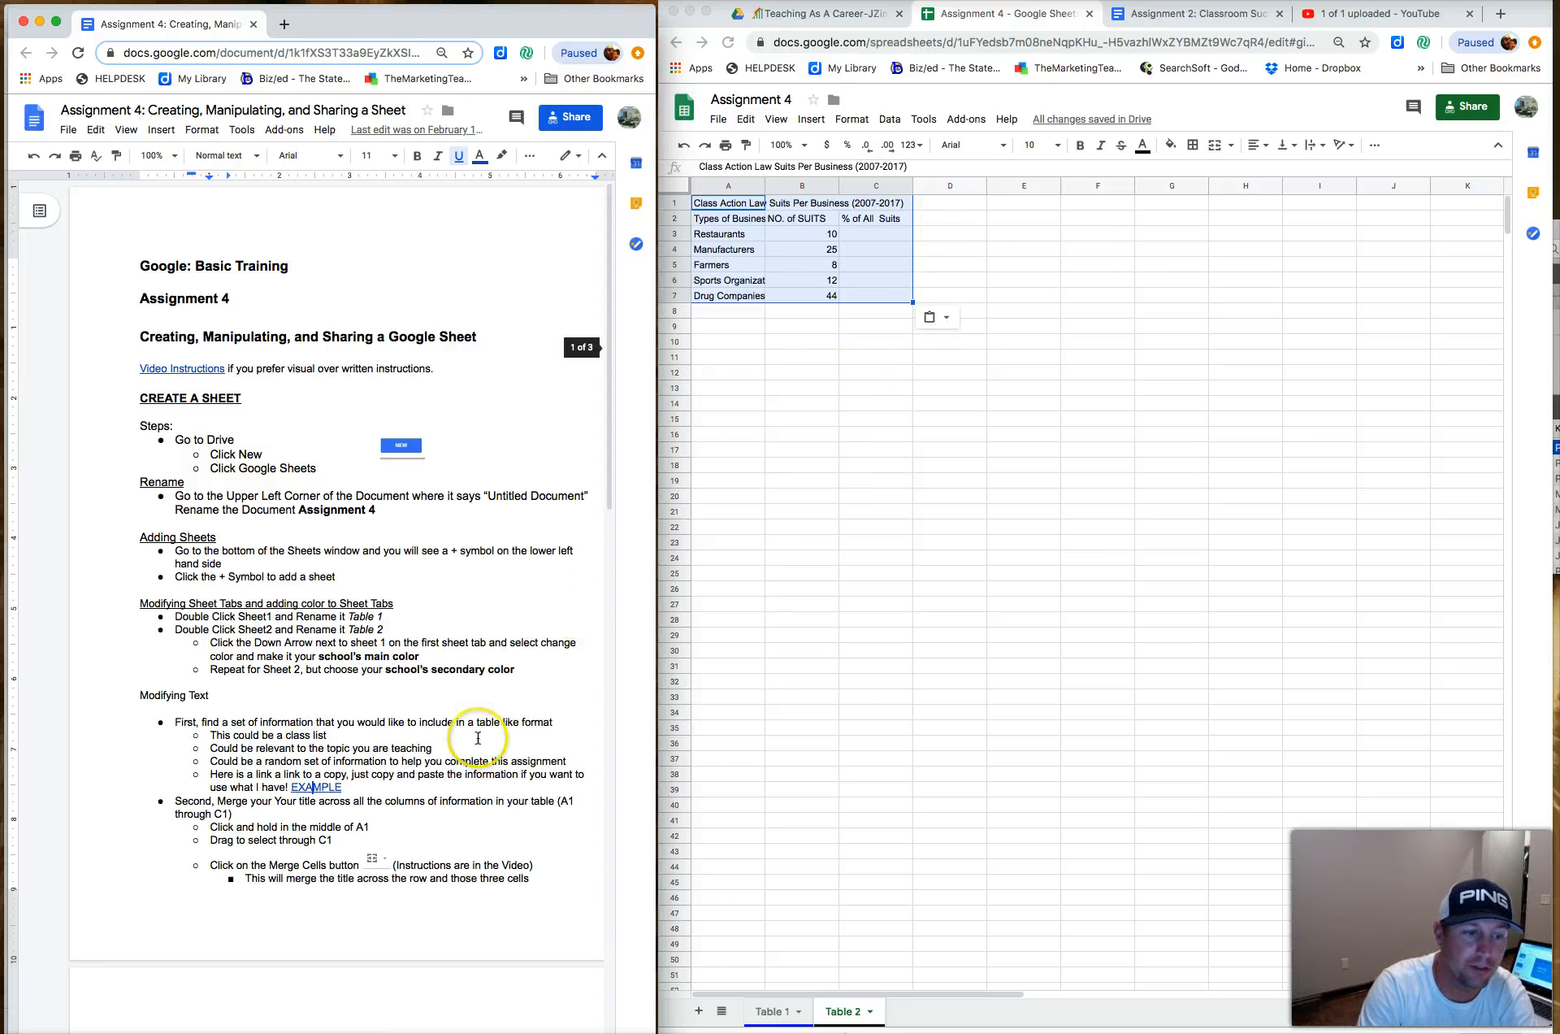
Merge cells A1 through C1 so the table title spans all three columns
{"action": "scroll", "coordinate": [436, 761], "scroll_direction": "down", "scroll_amount": 1}
{"action": "scroll", "coordinate": [436, 761], "scroll_direction": "down", "scroll_amount": 4}
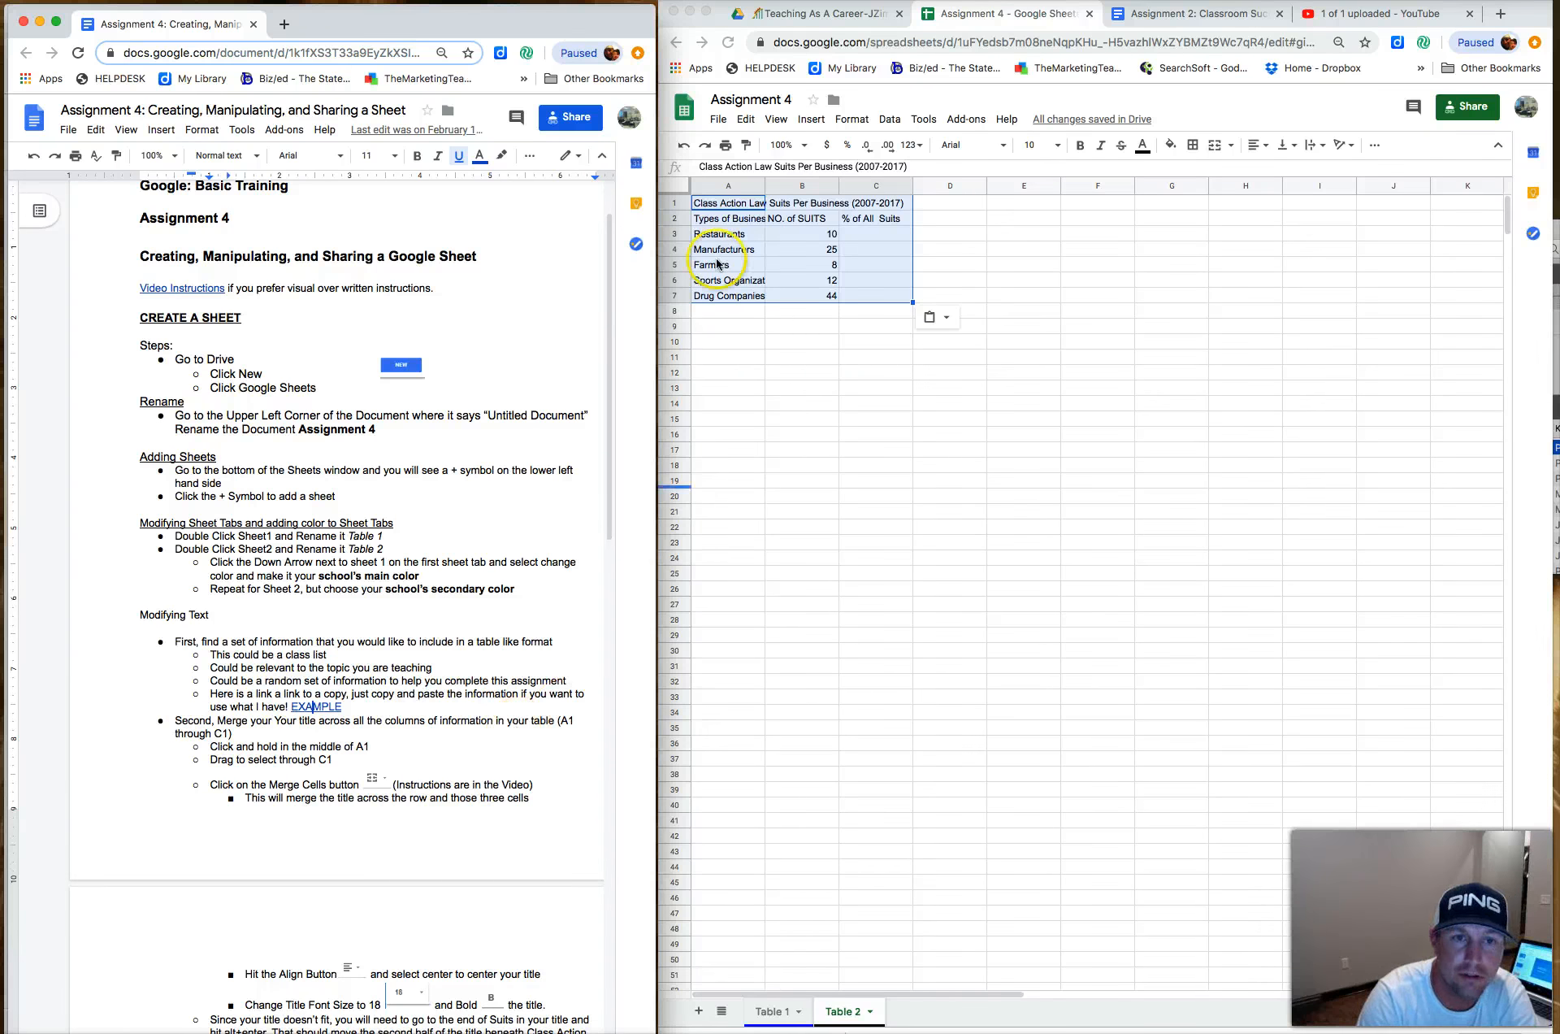
{"action": "left_click", "coordinate": [816, 338]}
{"action": "left_click", "coordinate": [775, 345]}
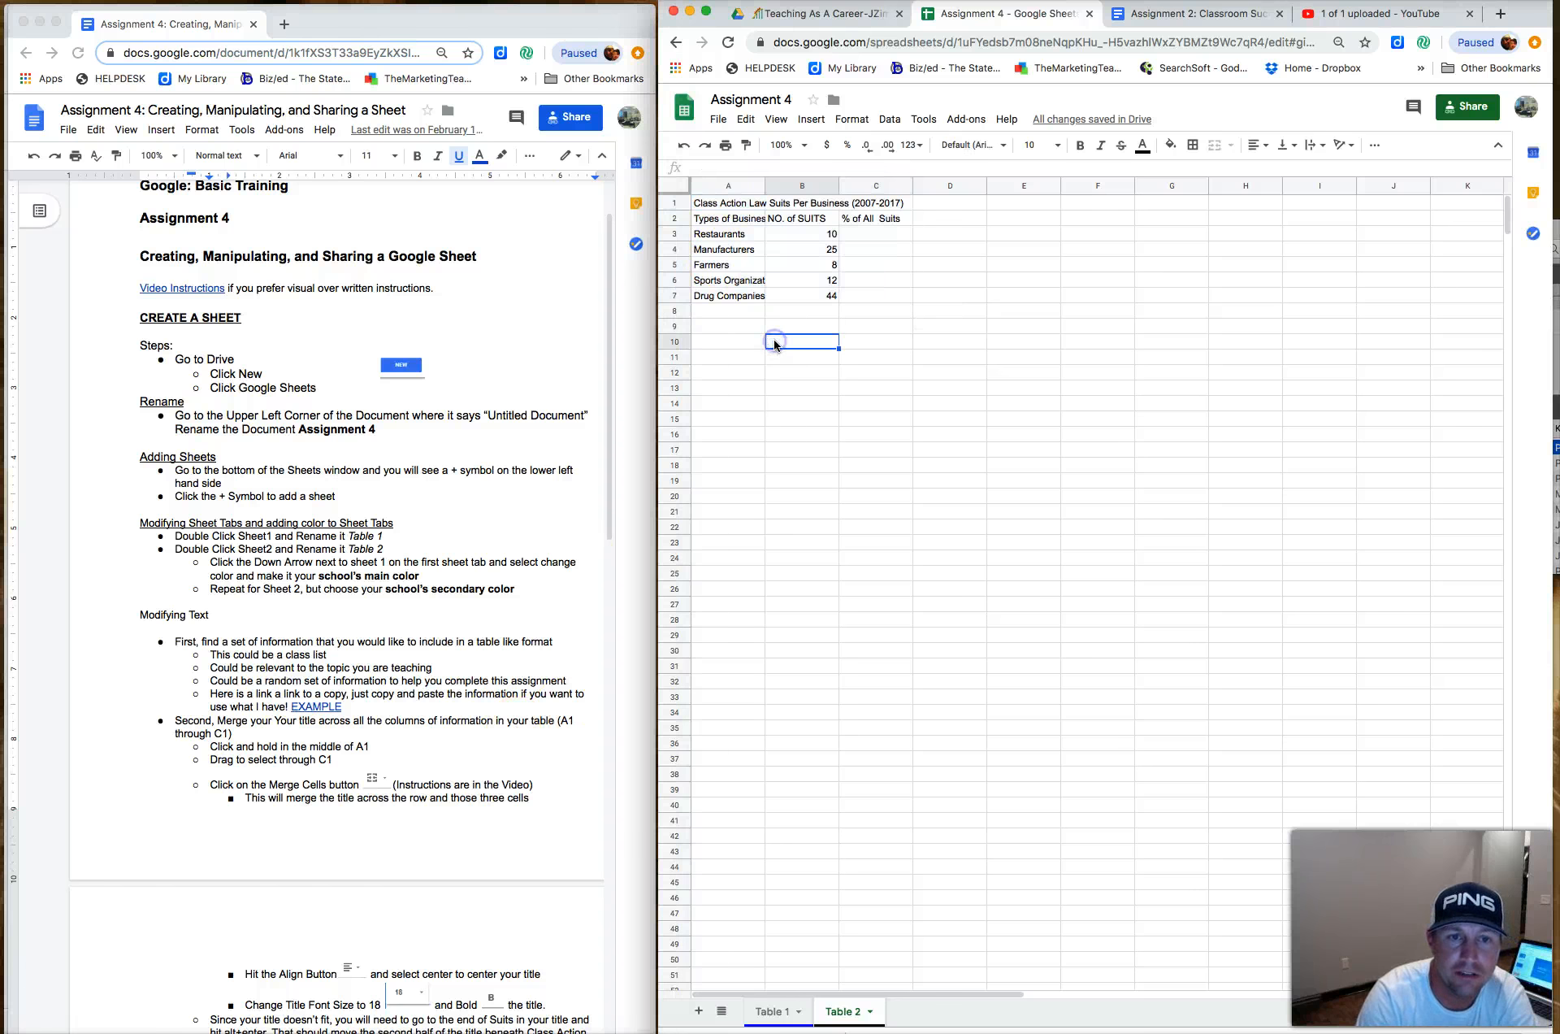
{"action": "left_click", "coordinate": [720, 204]}
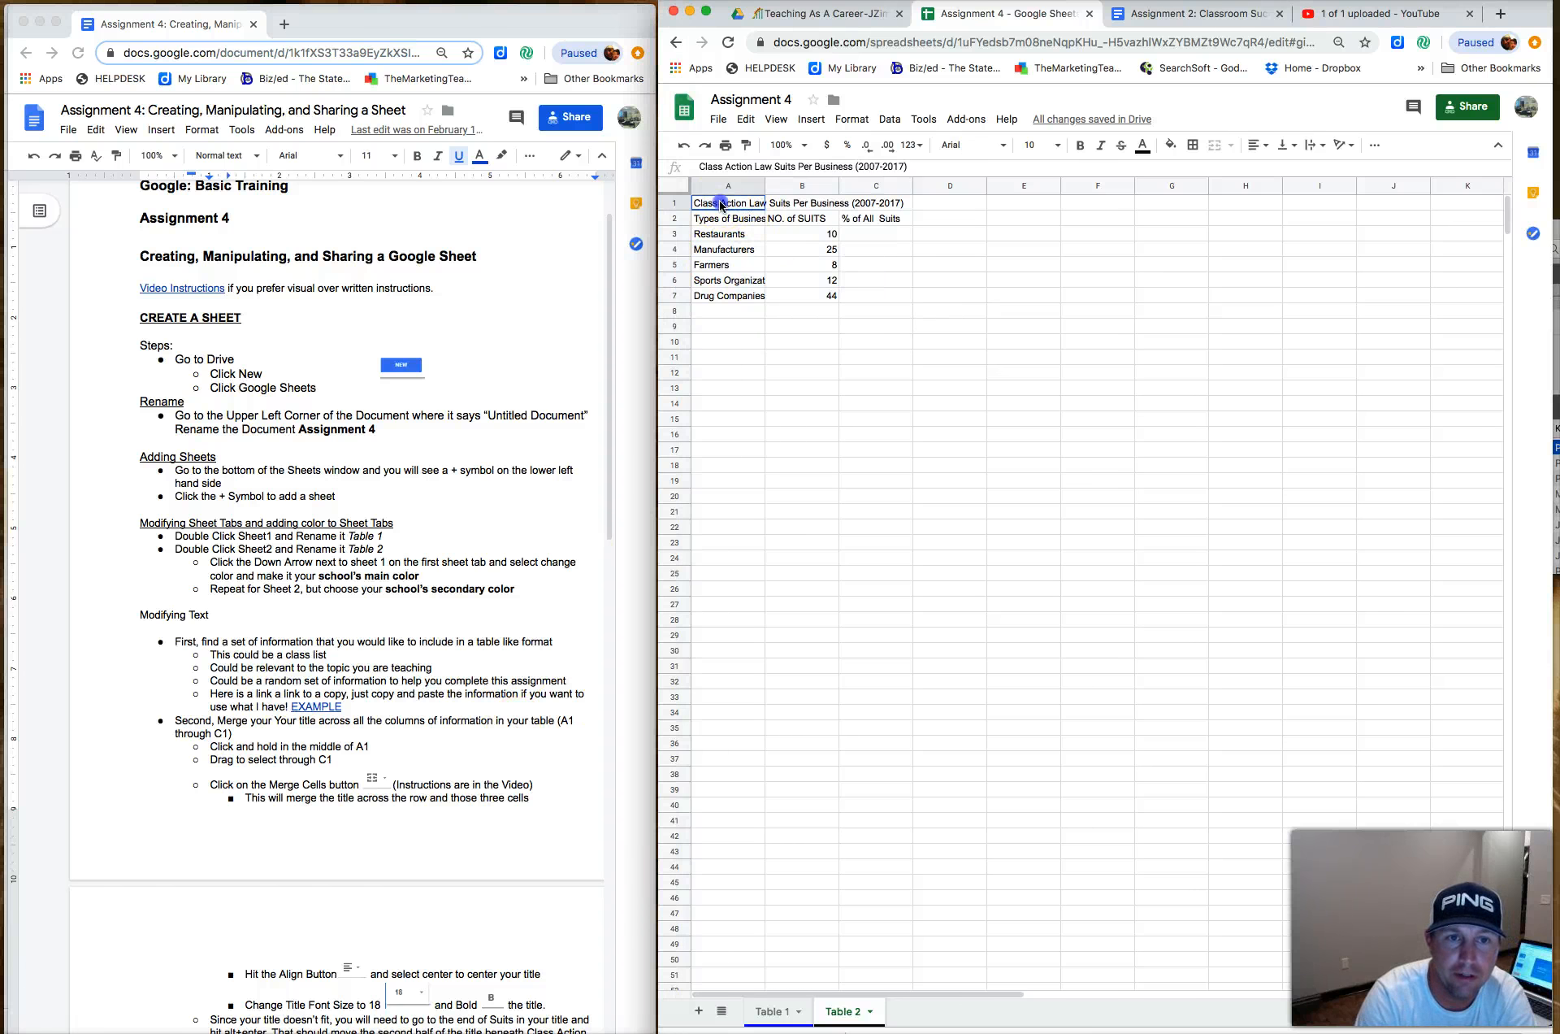
{"action": "left_click_drag", "start_coordinate": [721, 204], "coordinate": [874, 208]}
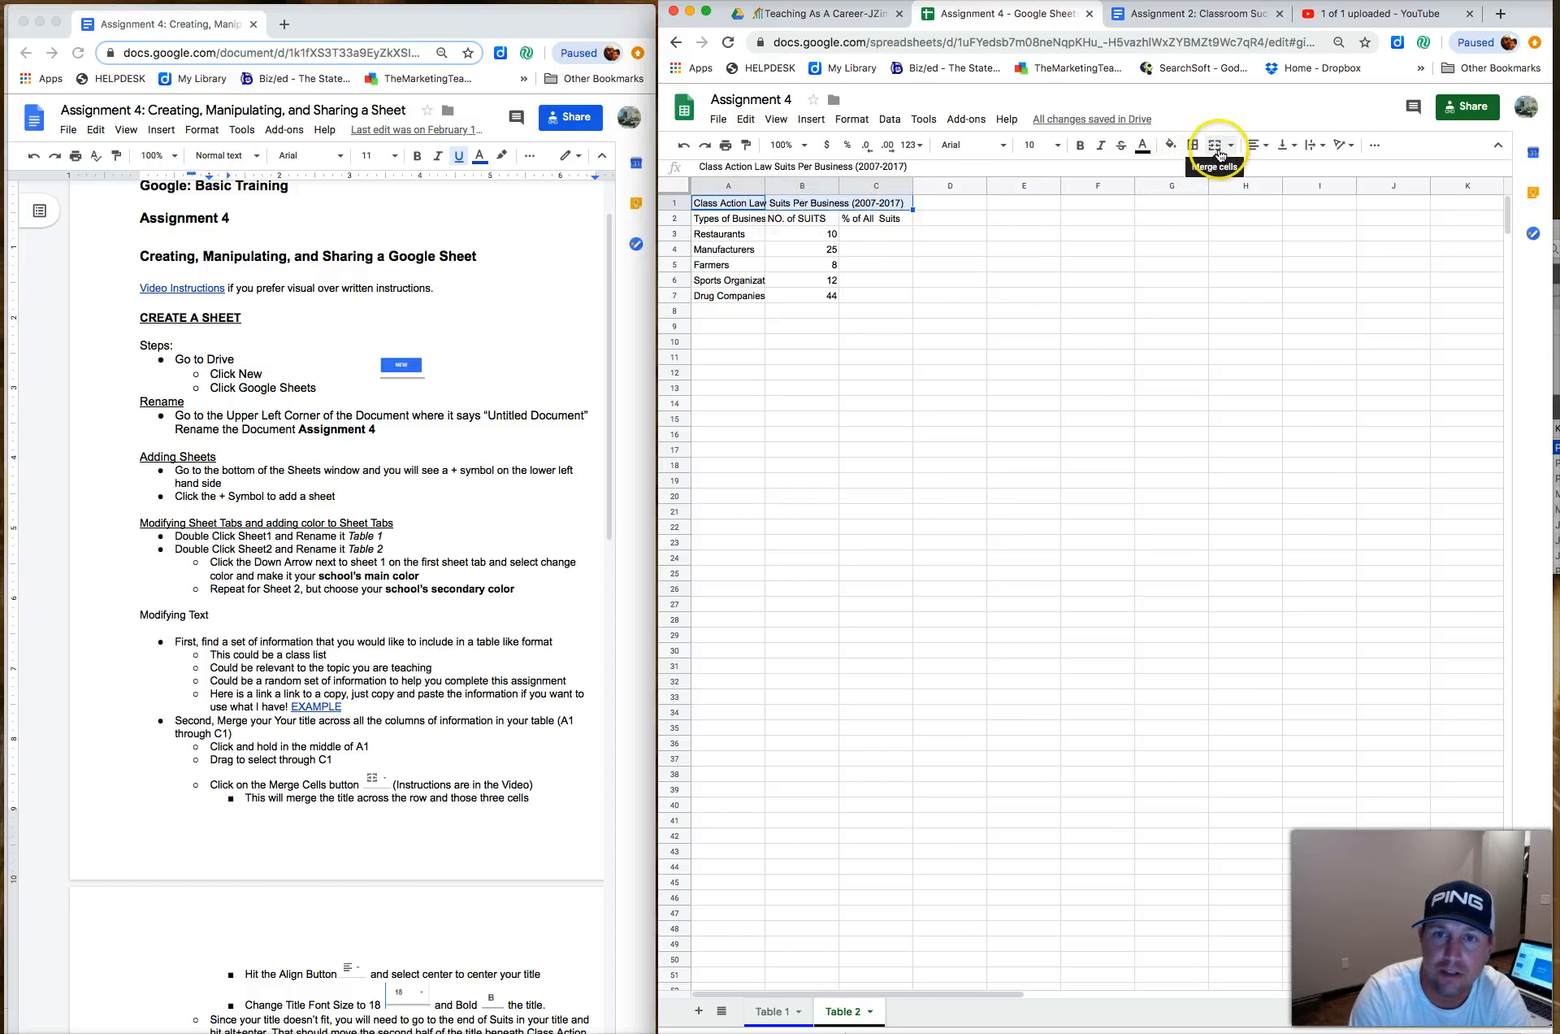
{"action": "left_click", "coordinate": [1215, 148]}
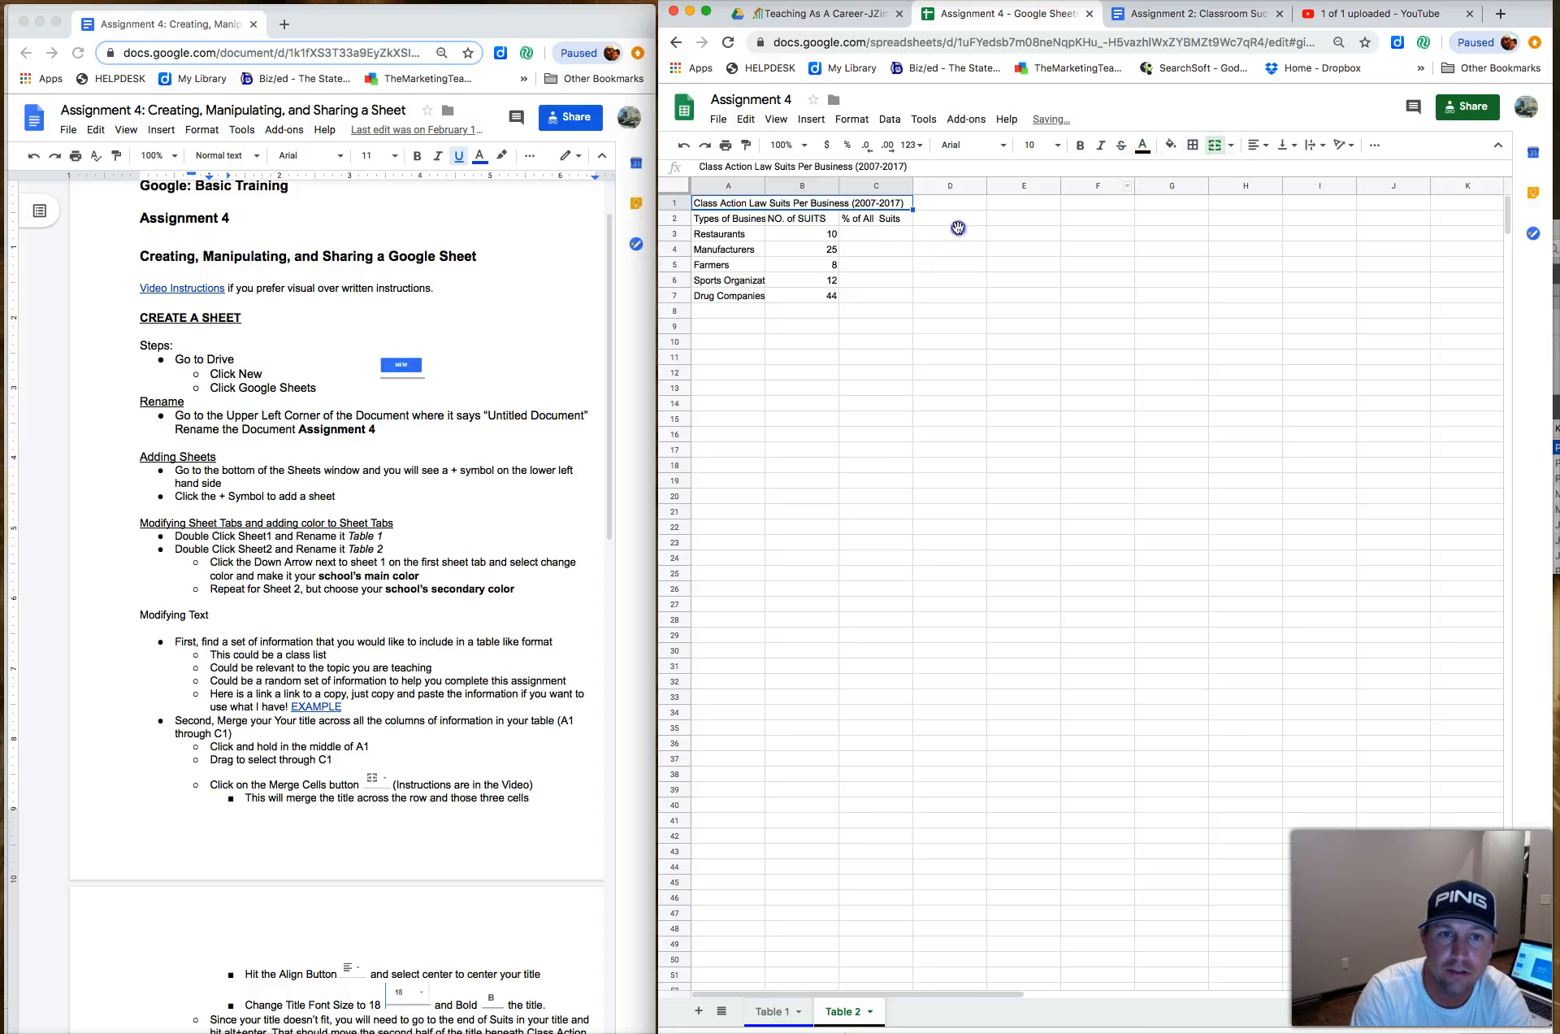
{"action": "left_click", "coordinate": [949, 235]}
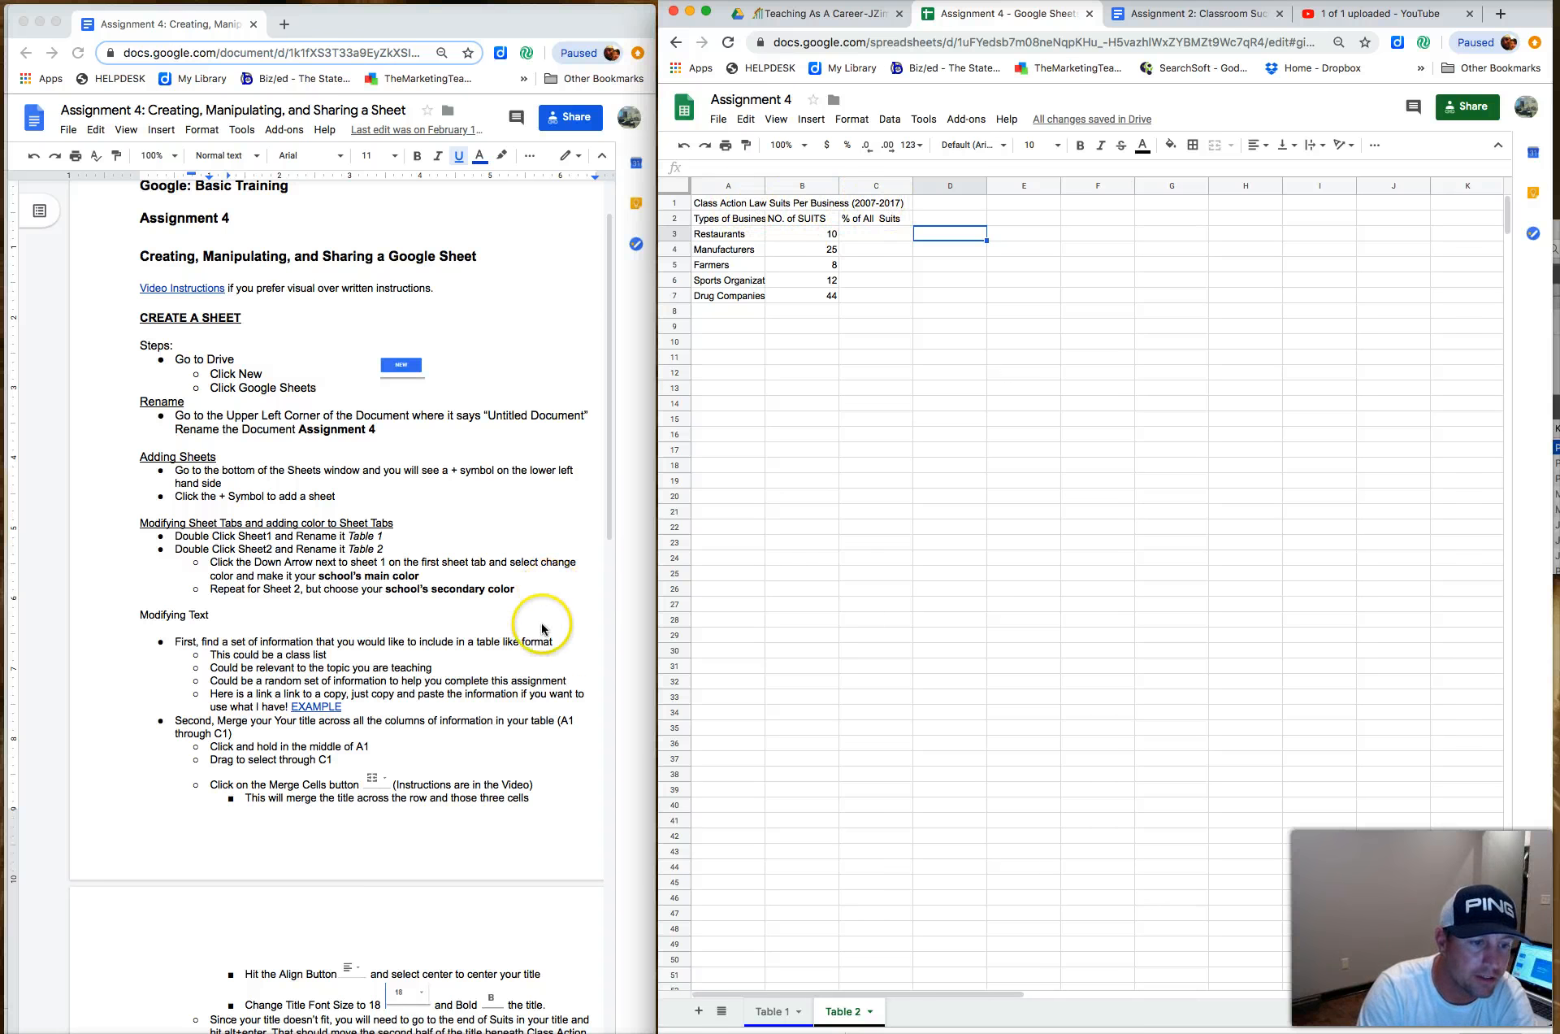
Check the title formatting instructions and center the merged title in A1
{"action": "scroll", "coordinate": [541, 642], "scroll_direction": "down", "scroll_amount": 3}
{"action": "scroll", "coordinate": [541, 642], "scroll_direction": "down", "scroll_amount": 3}
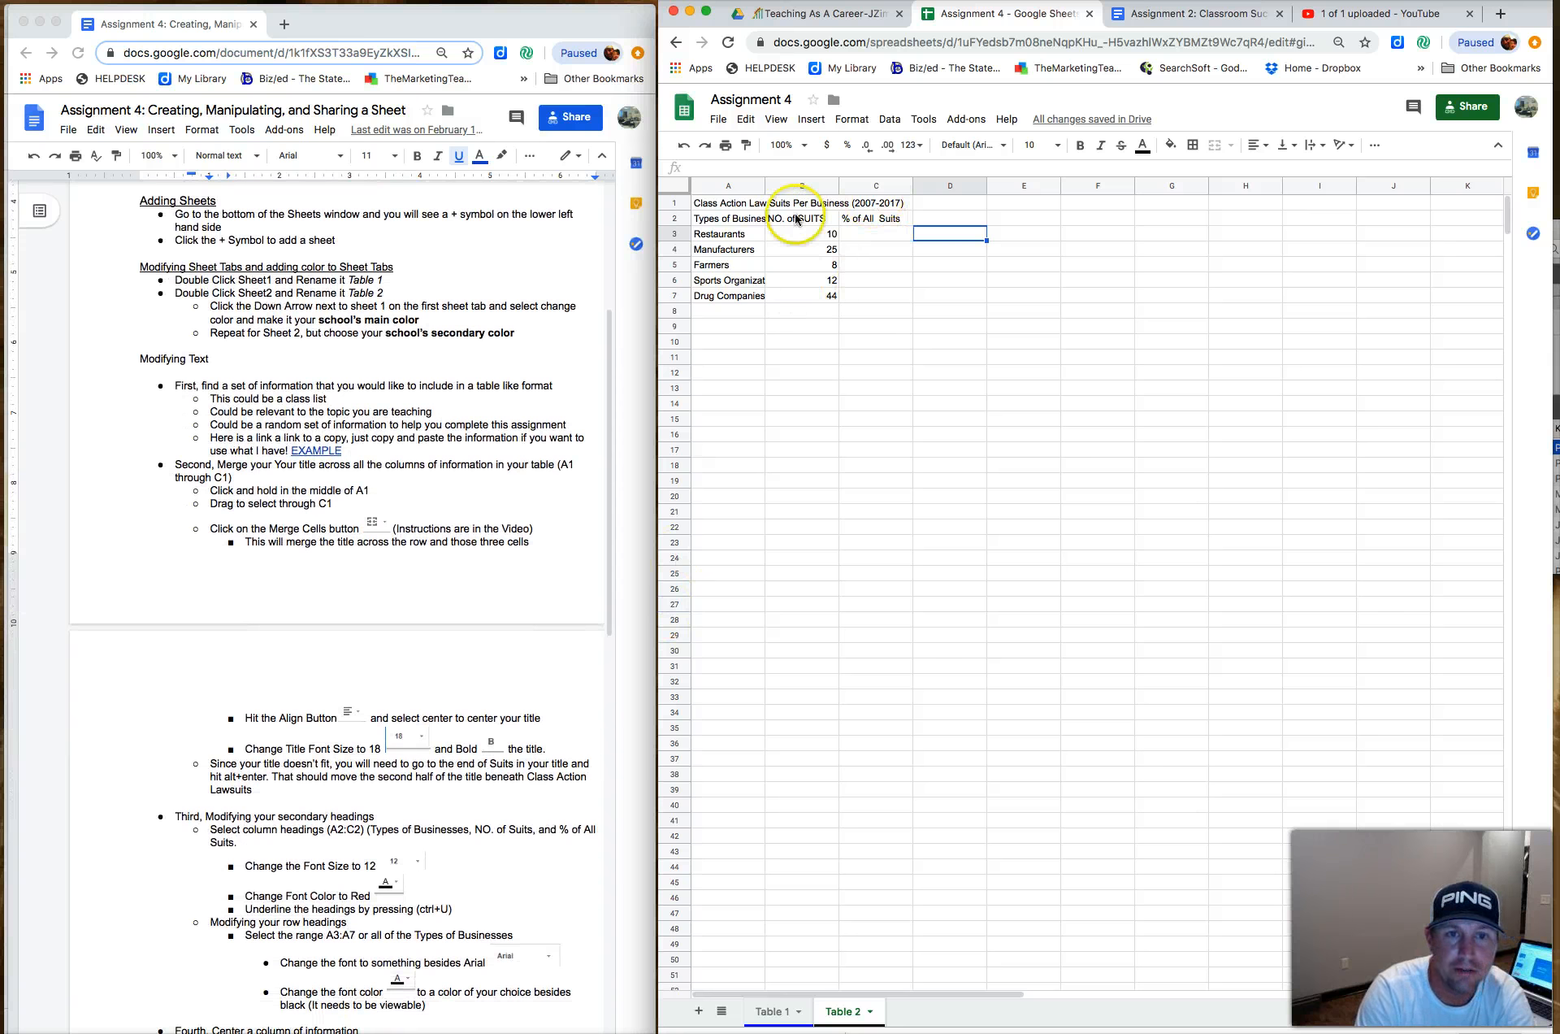
{"action": "left_click", "coordinate": [743, 203]}
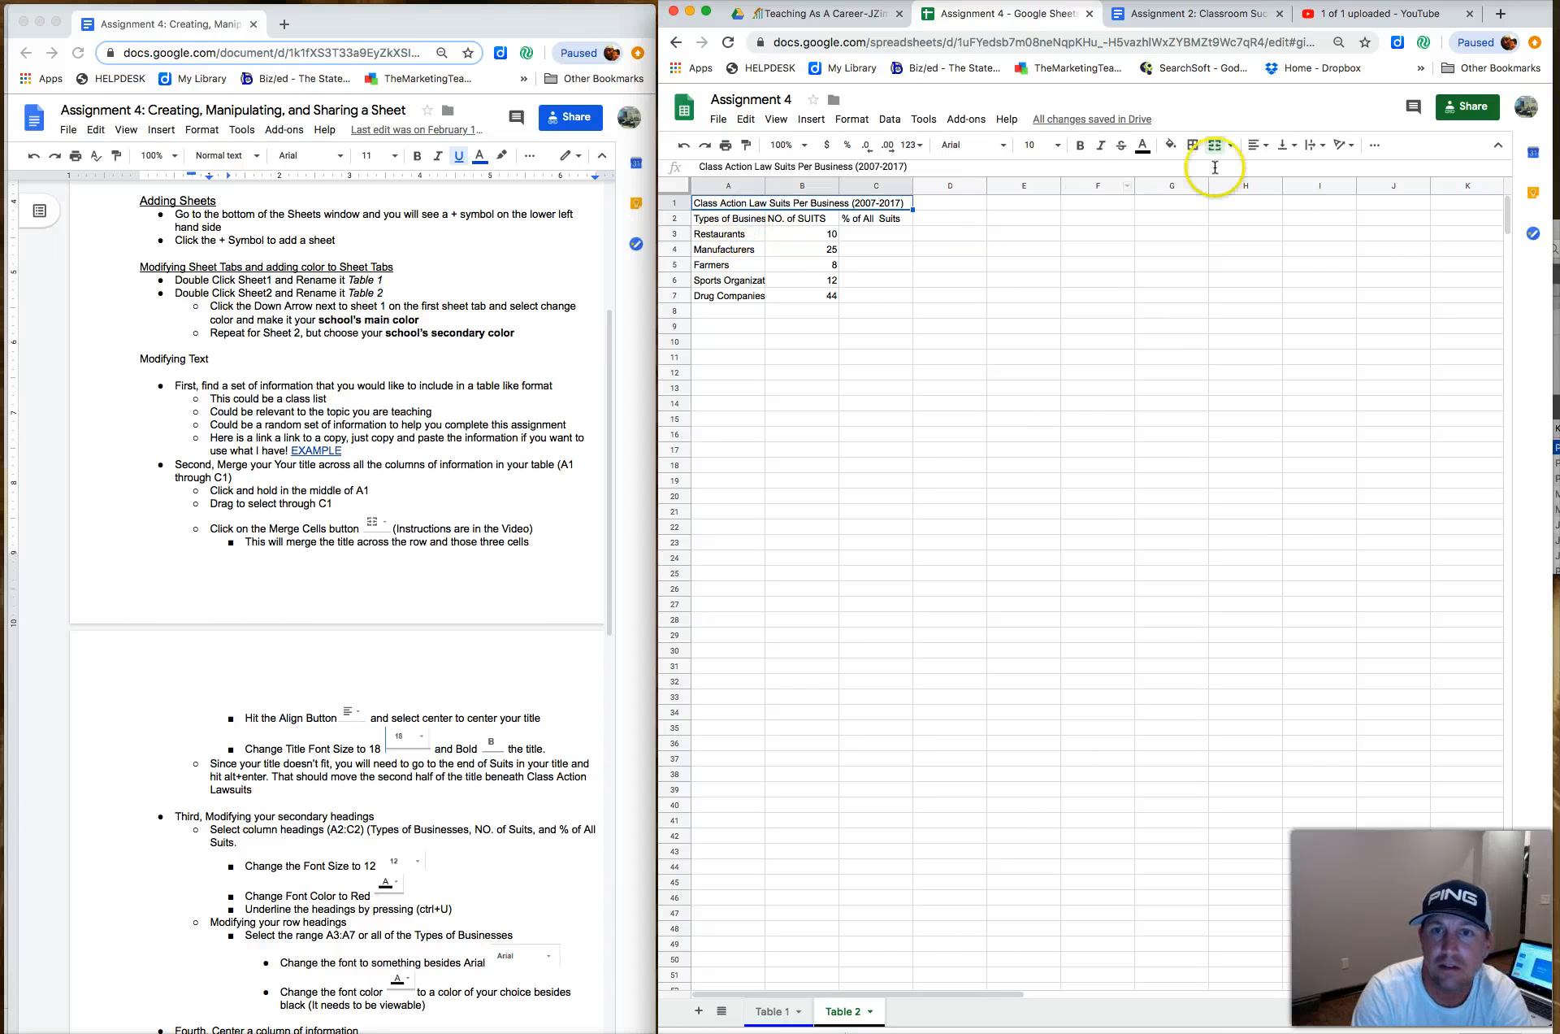
{"action": "left_click", "coordinate": [1266, 147]}
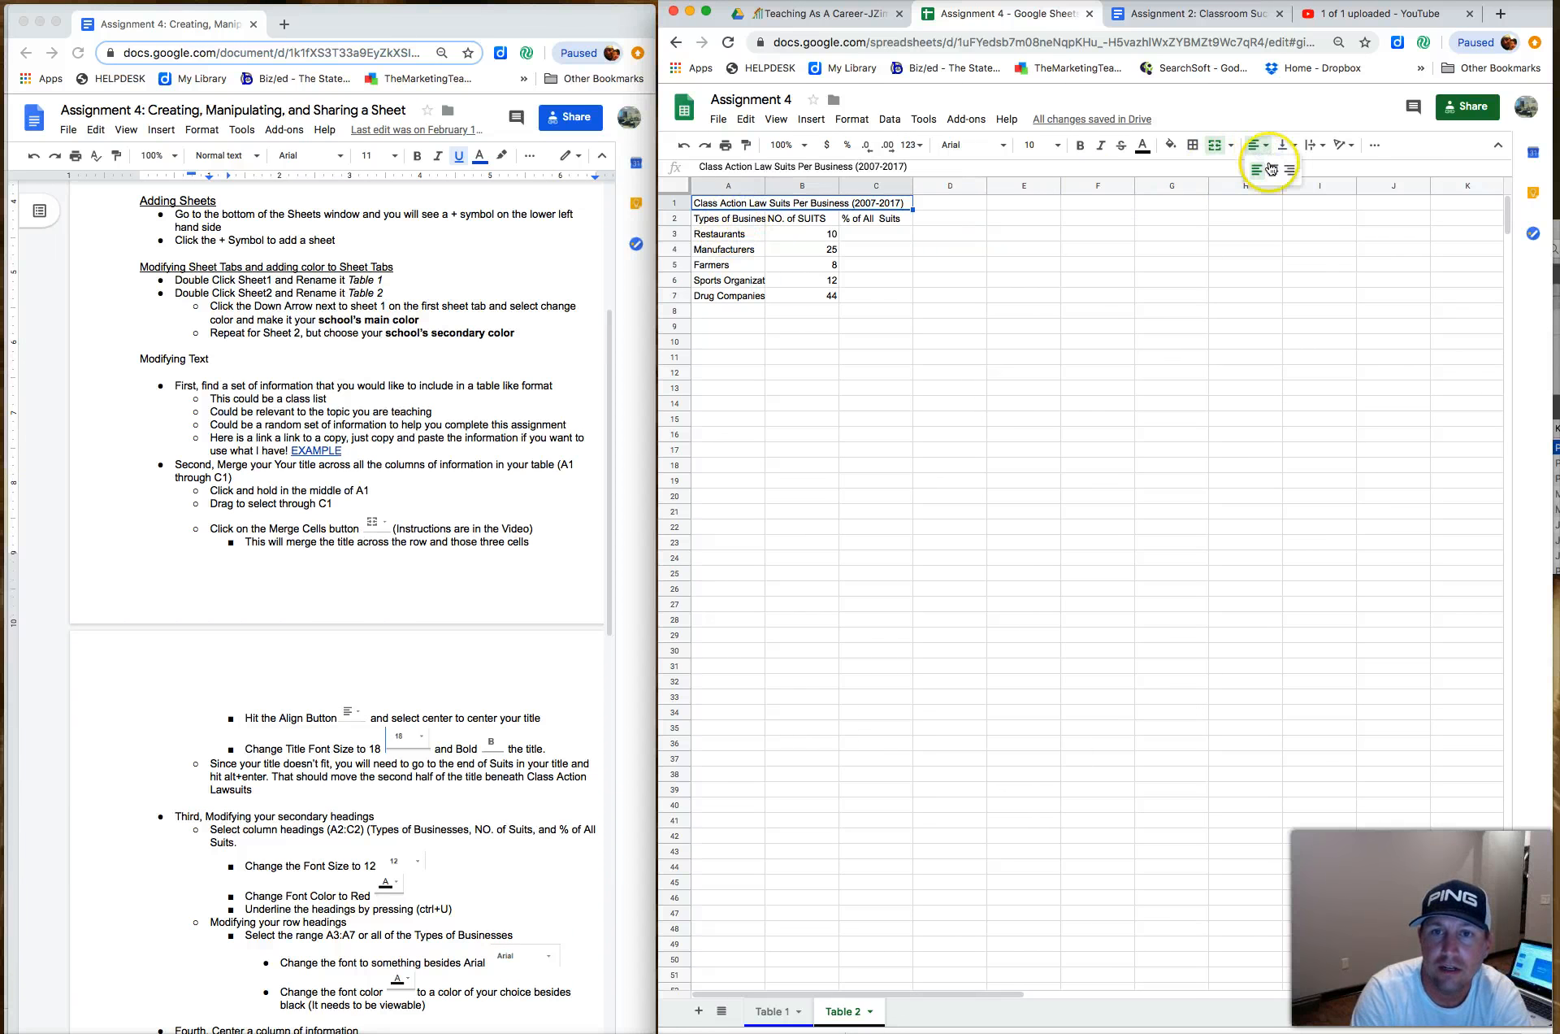
{"action": "left_click", "coordinate": [1274, 171]}
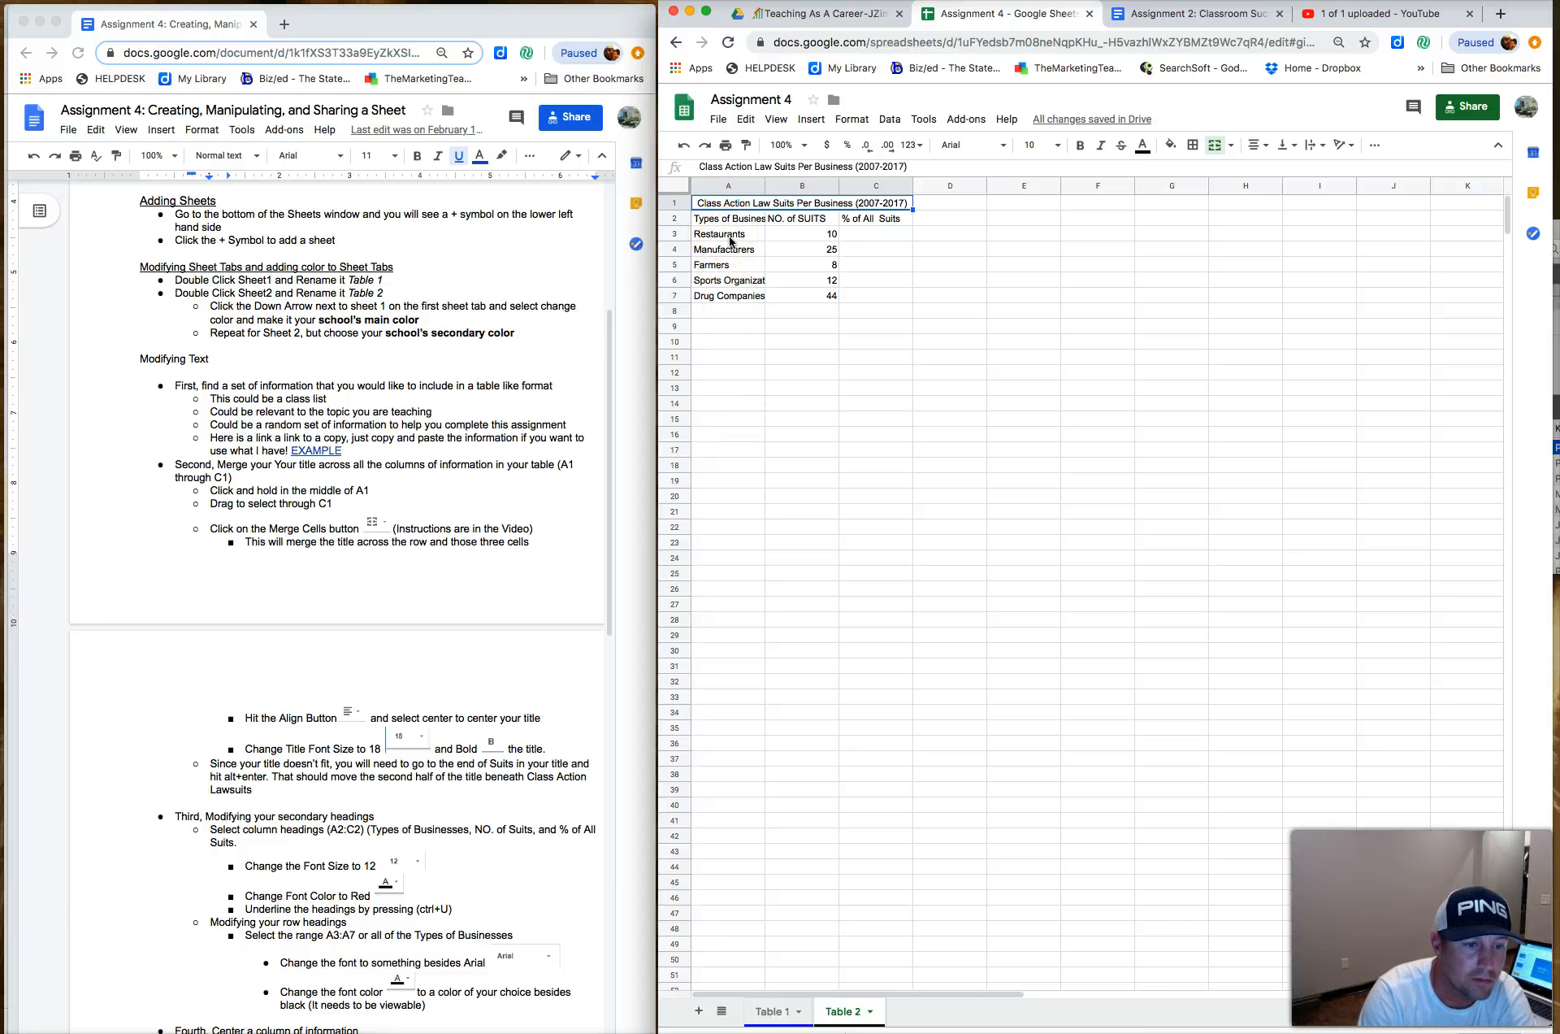
Set the title's font size to 18 and resize column A so the whole title fits across the merged cells
{"action": "left_click", "coordinate": [771, 208]}
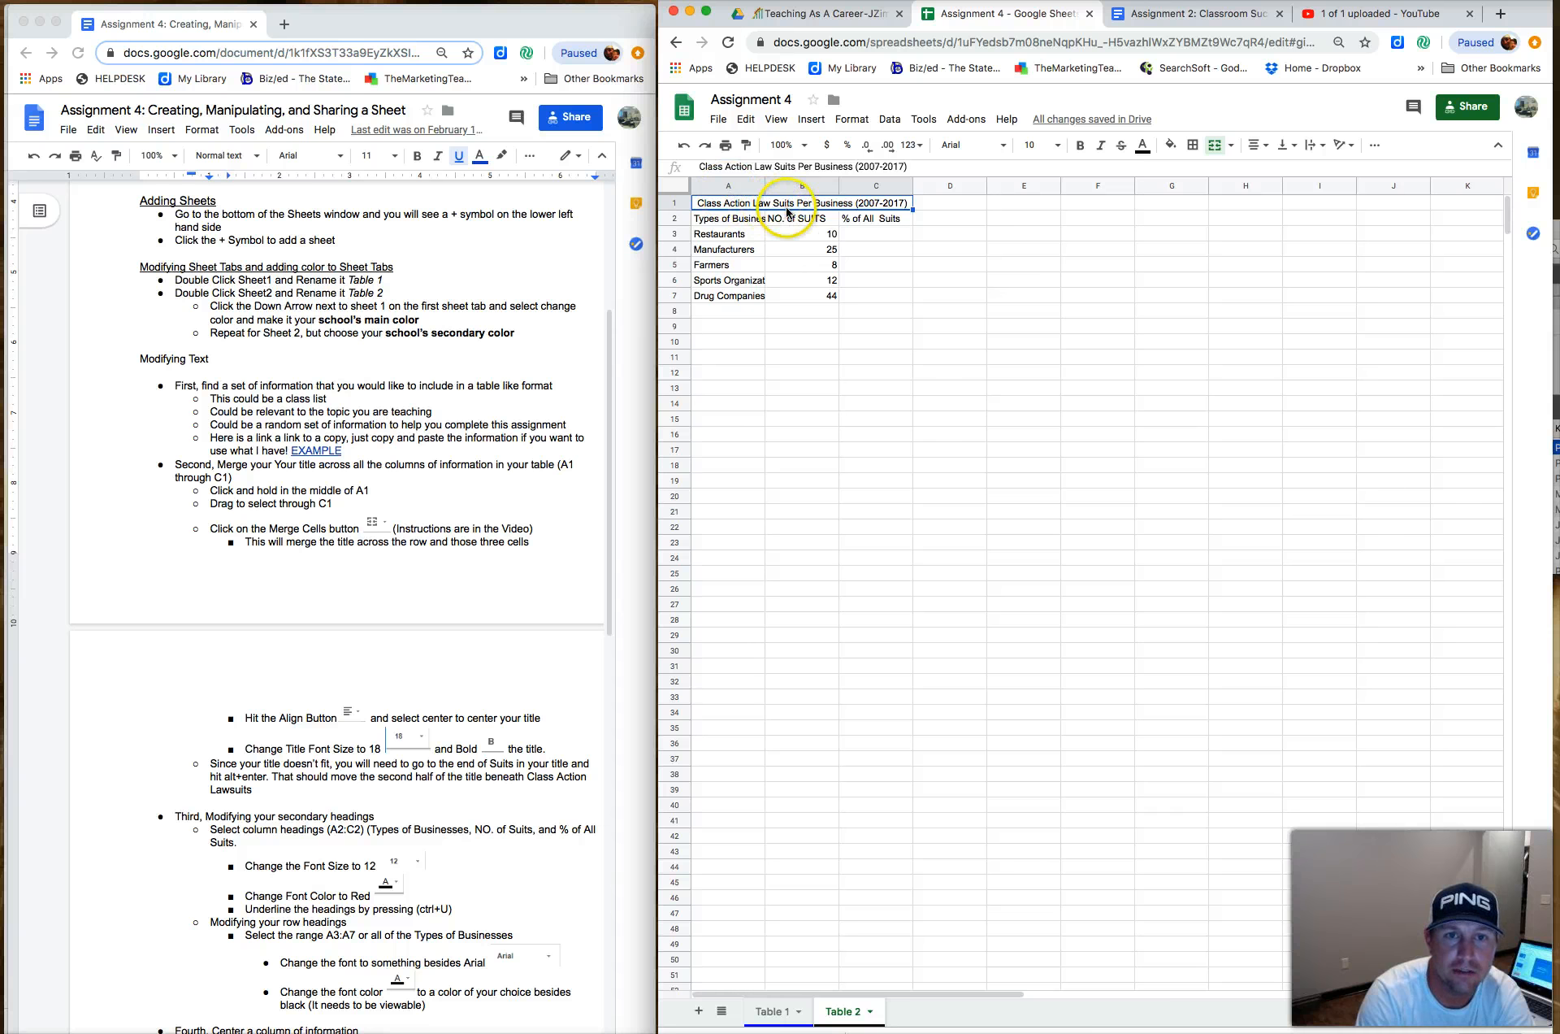
{"action": "left_click", "coordinate": [1053, 146]}
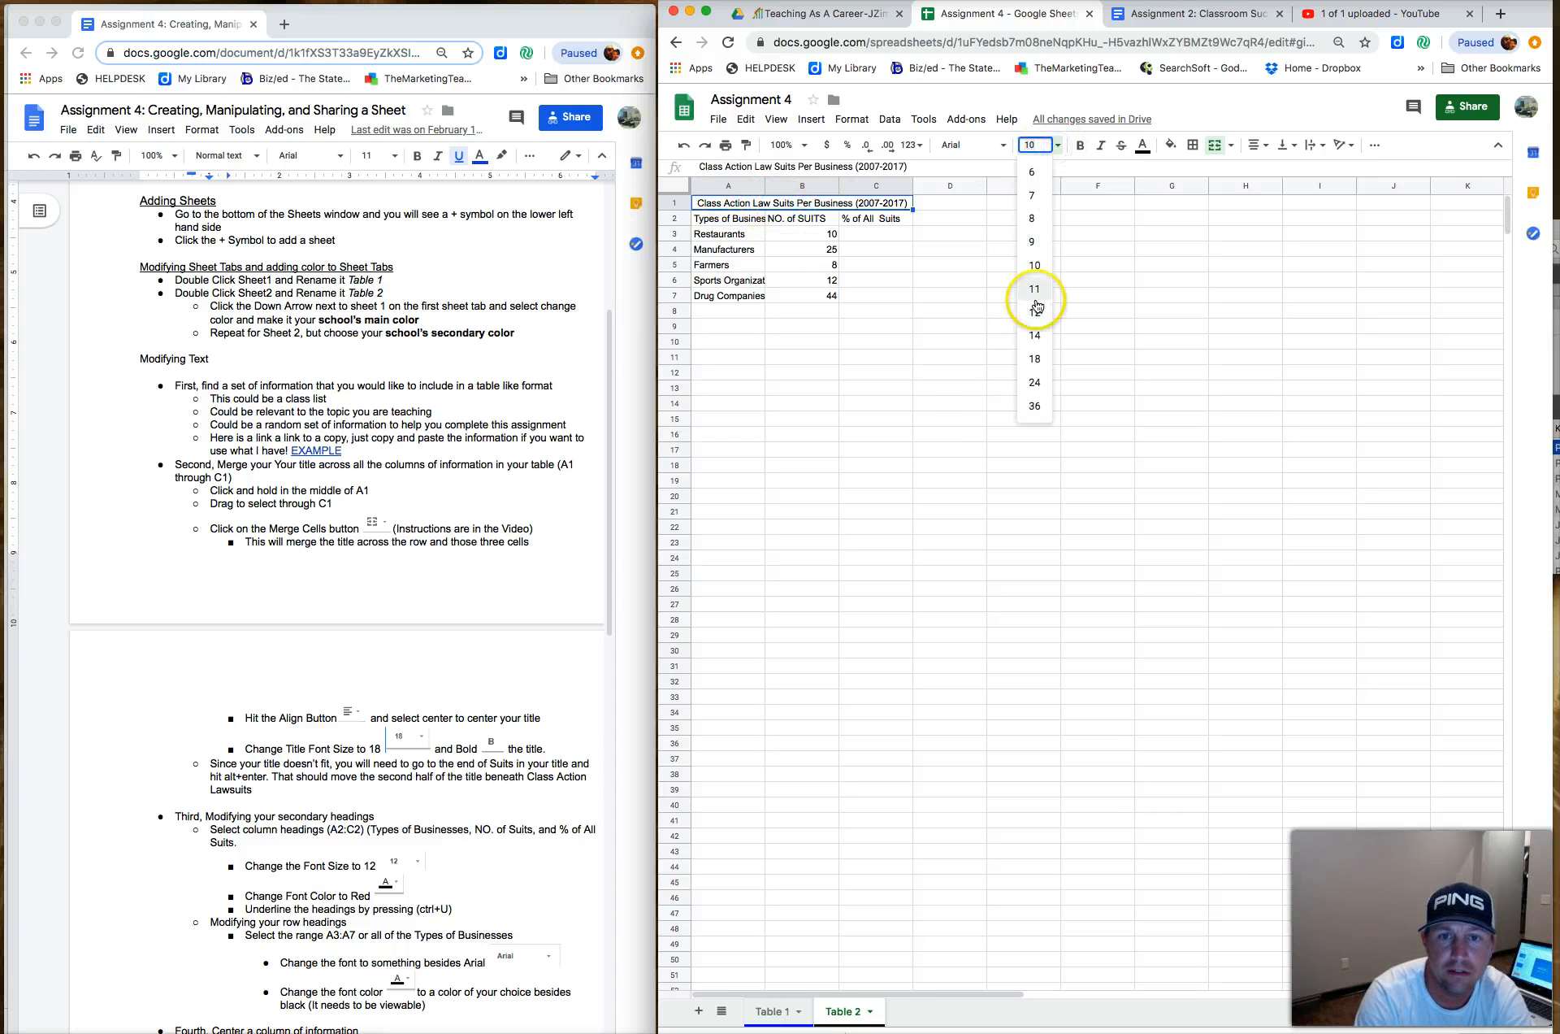
{"action": "left_click", "coordinate": [1036, 360]}
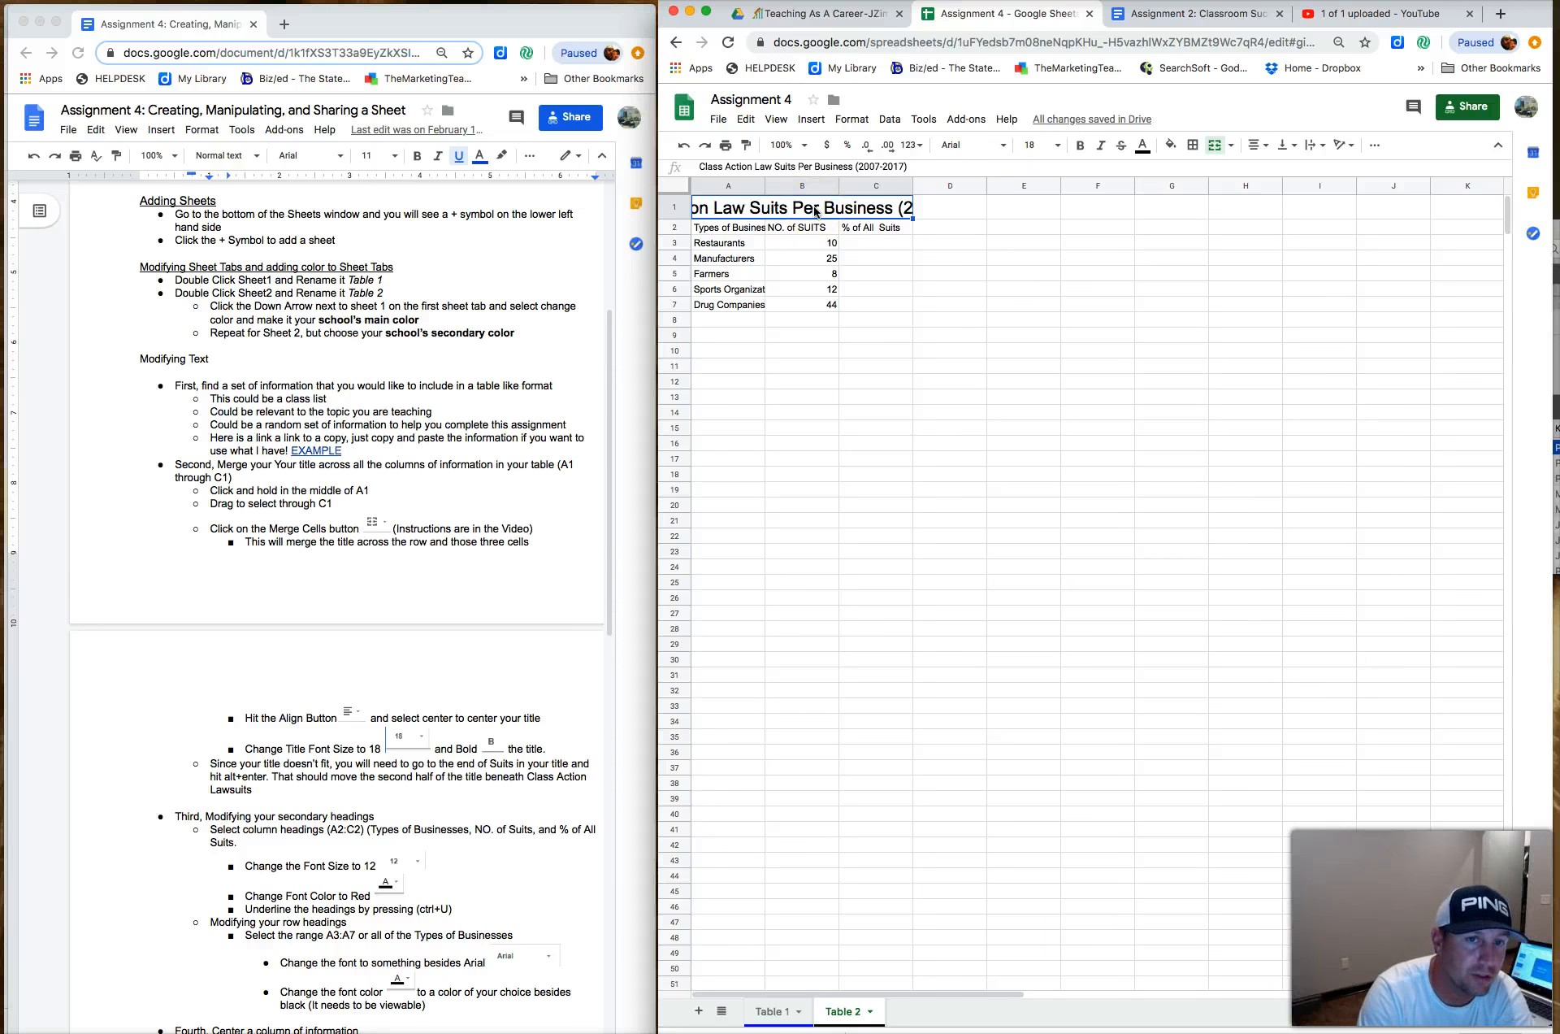
{"action": "double_click", "coordinate": [765, 185]}
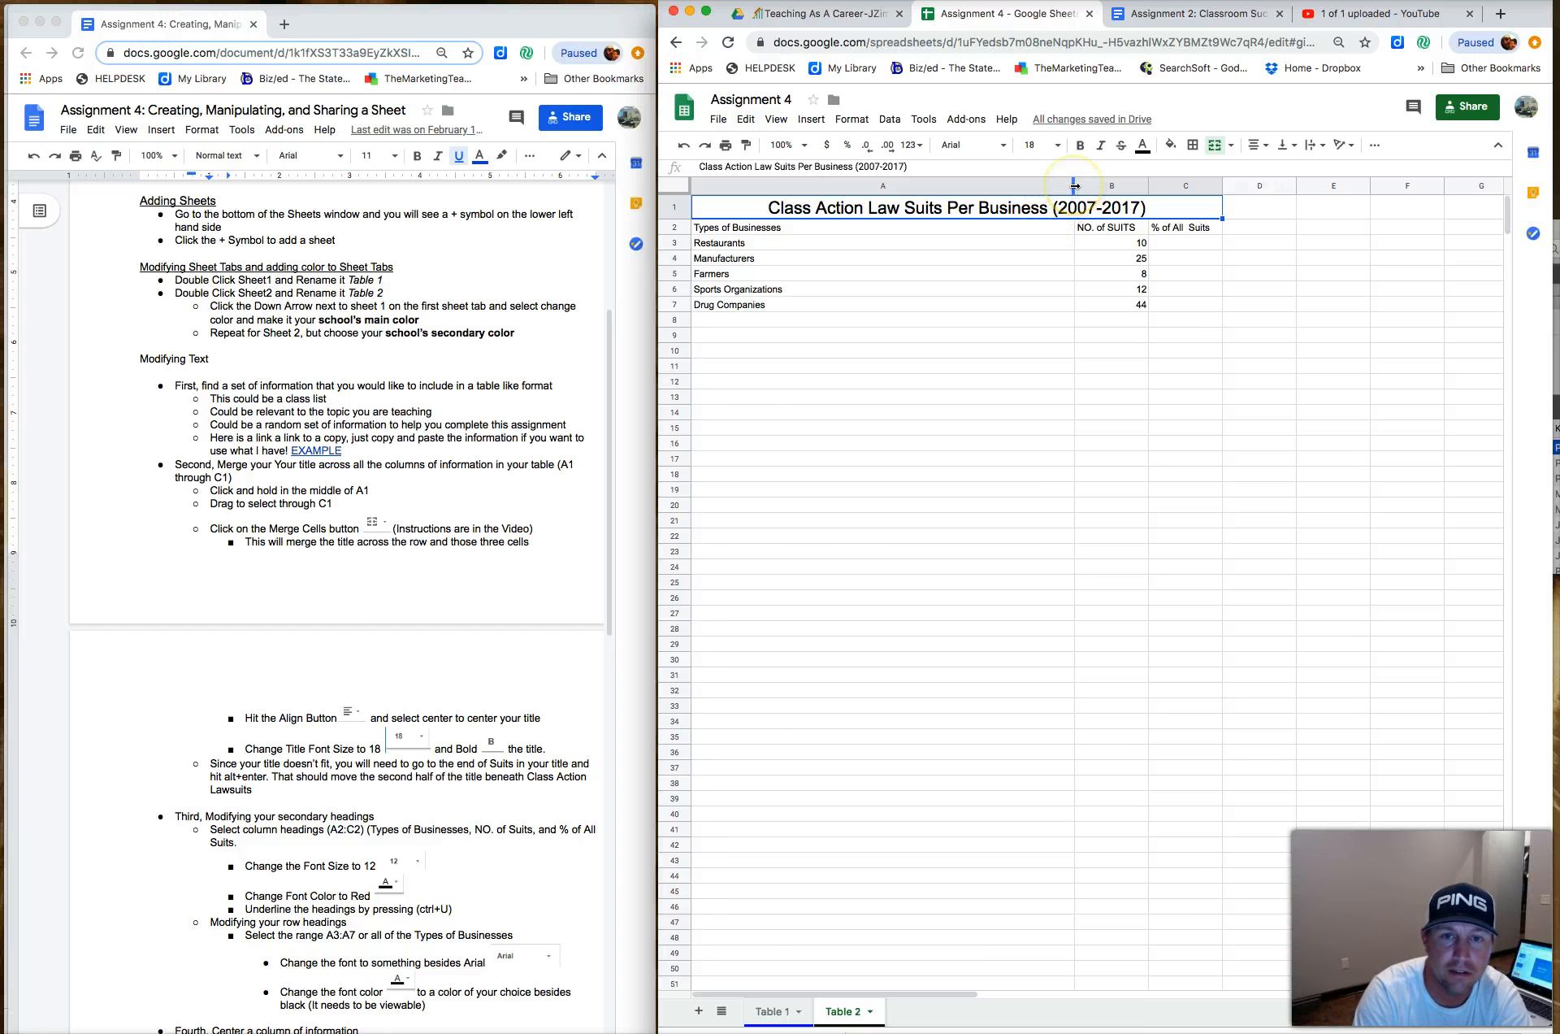
{"action": "left_click_drag", "start_coordinate": [1073, 186], "coordinate": [959, 188]}
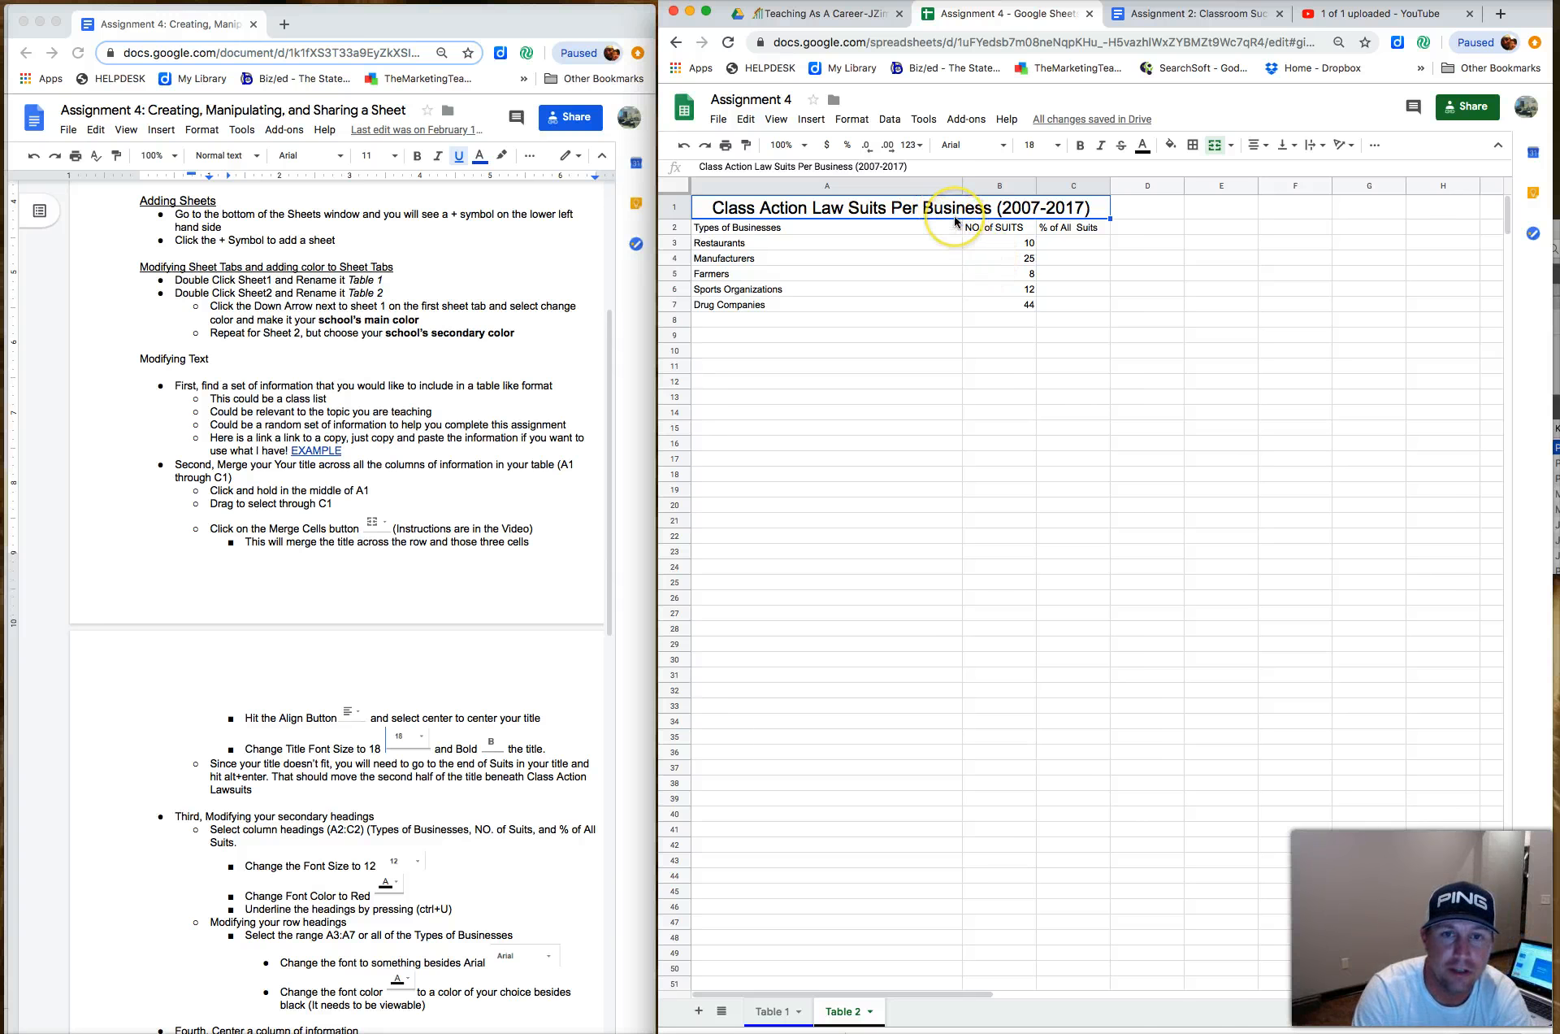
Make the table title bold and change its text color to purple
{"action": "left_click", "coordinate": [1081, 148]}
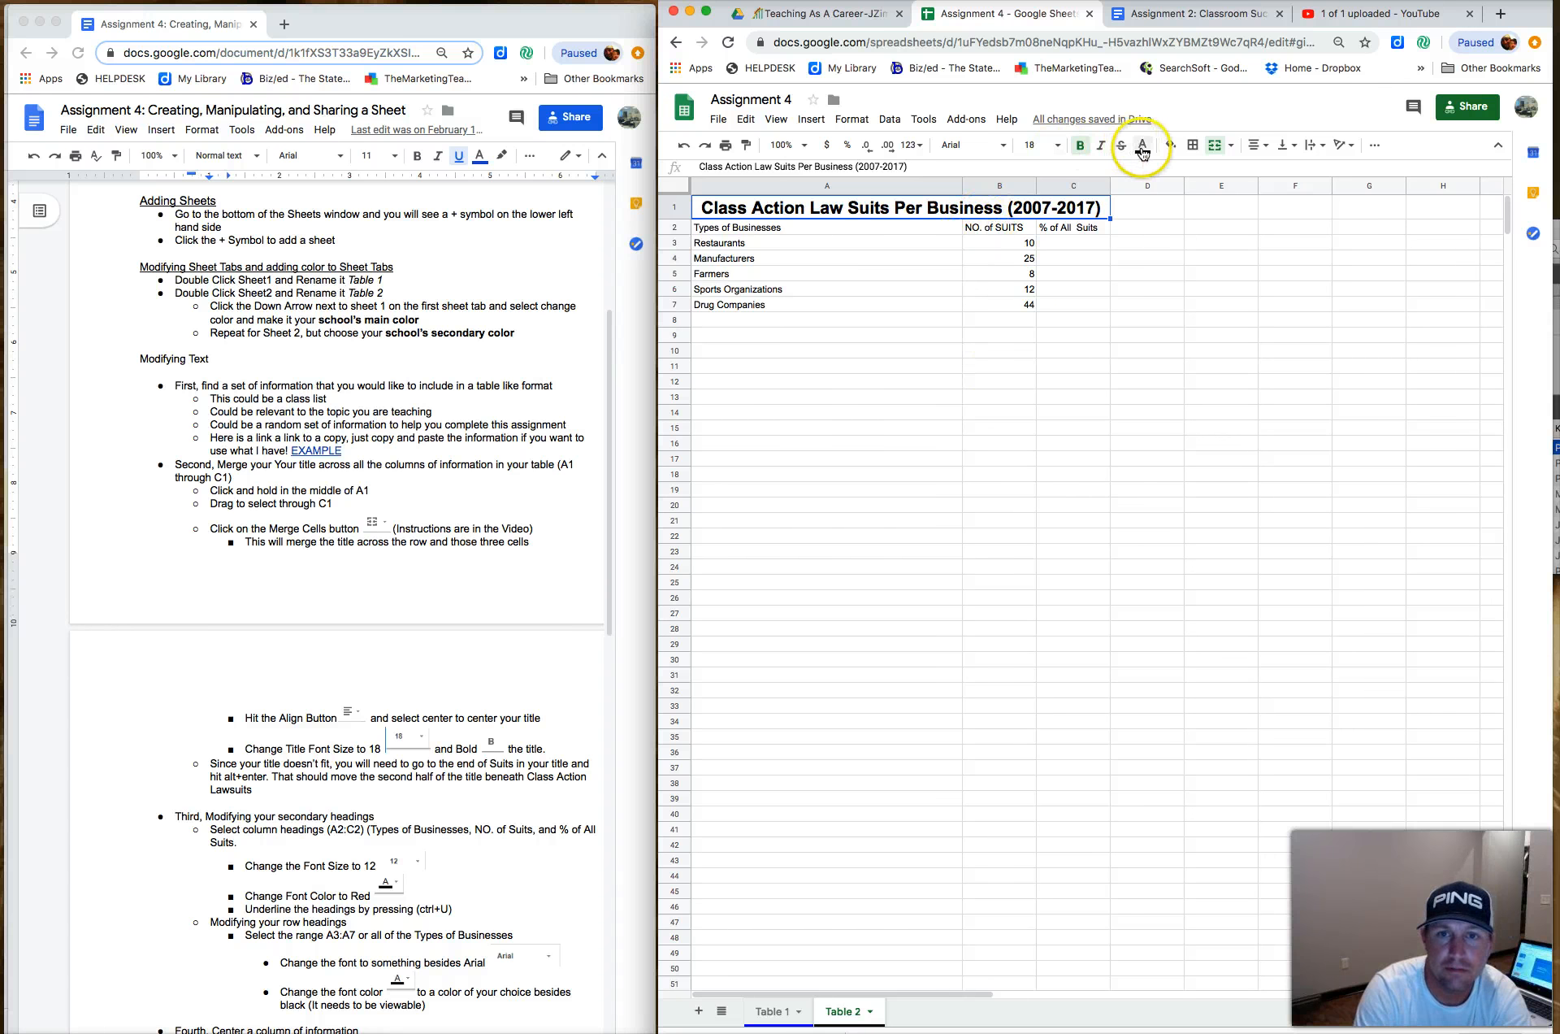
{"action": "left_click", "coordinate": [1142, 151]}
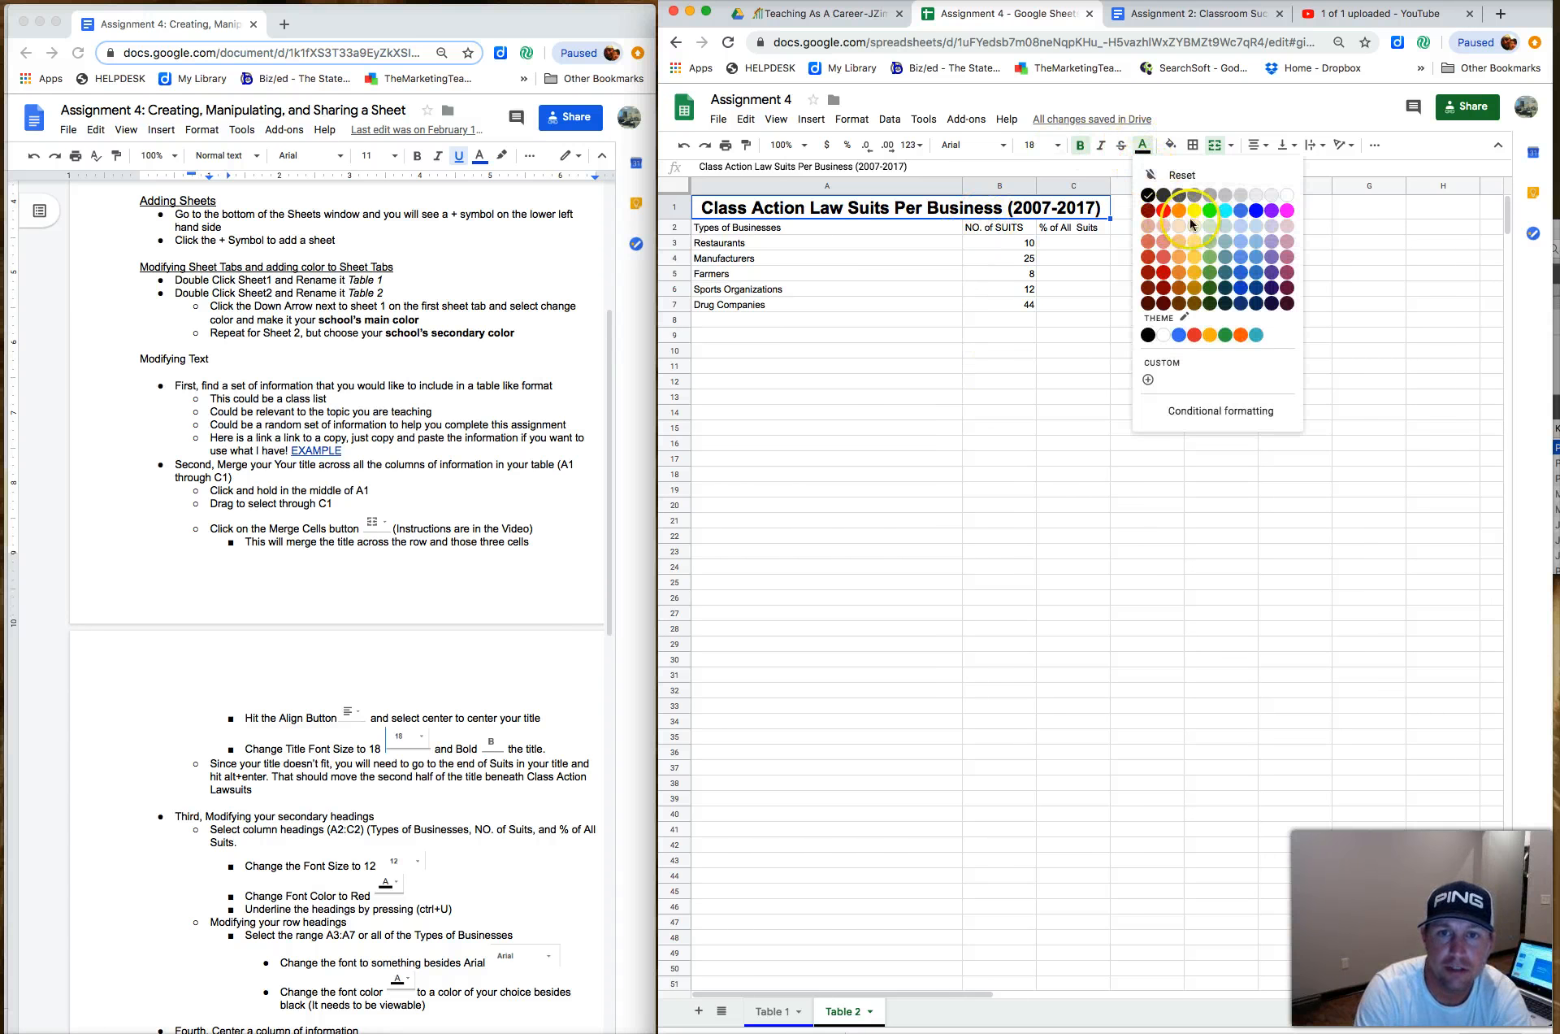
{"action": "left_click", "coordinate": [1272, 211]}
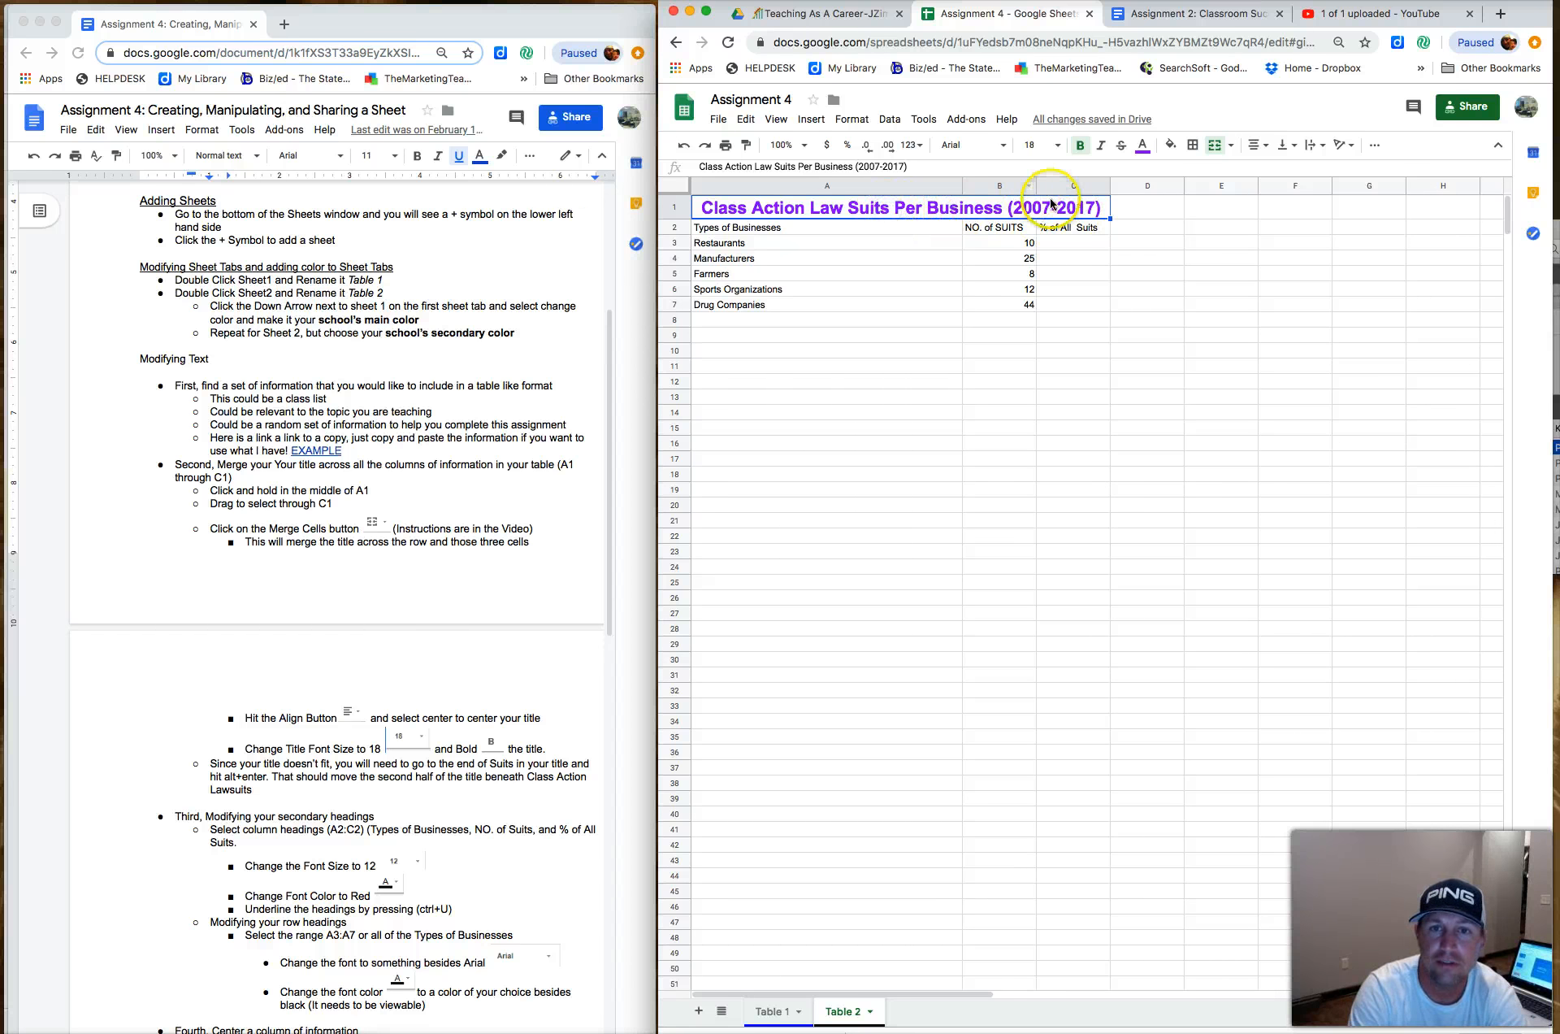
Narrow column A and insert a line break after "Class Action Law" so the title runs over two lines
{"action": "left_click_drag", "start_coordinate": [963, 185], "coordinate": [850, 185]}
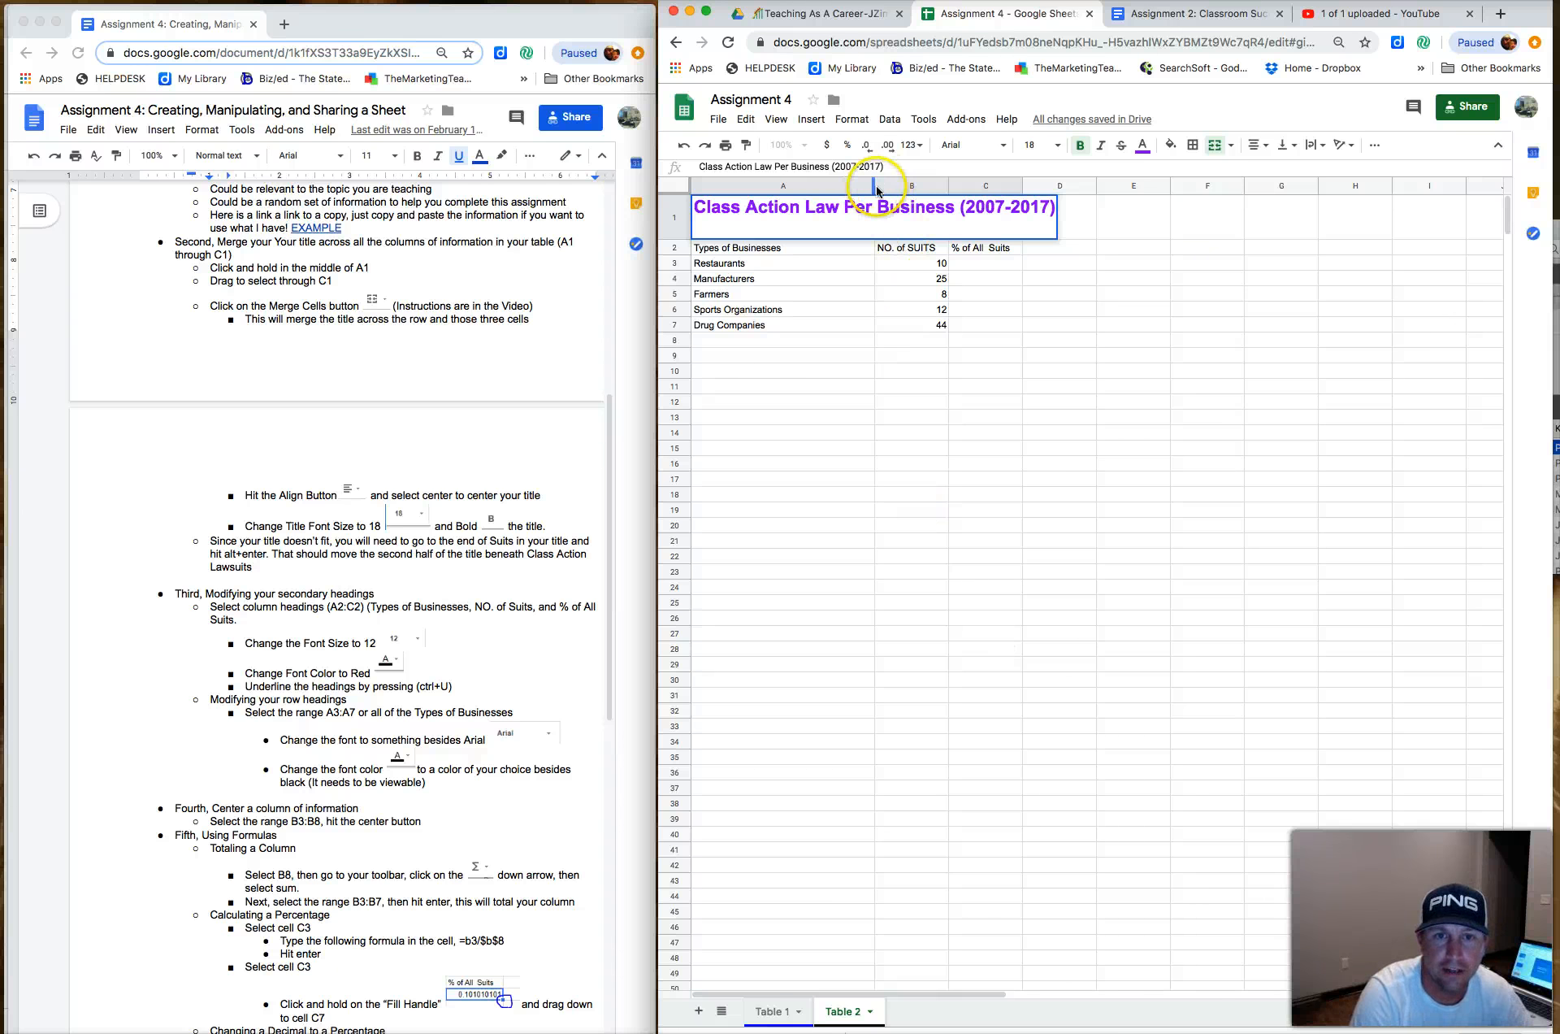
{"action": "left_click_drag", "start_coordinate": [873, 188], "coordinate": [833, 188]}
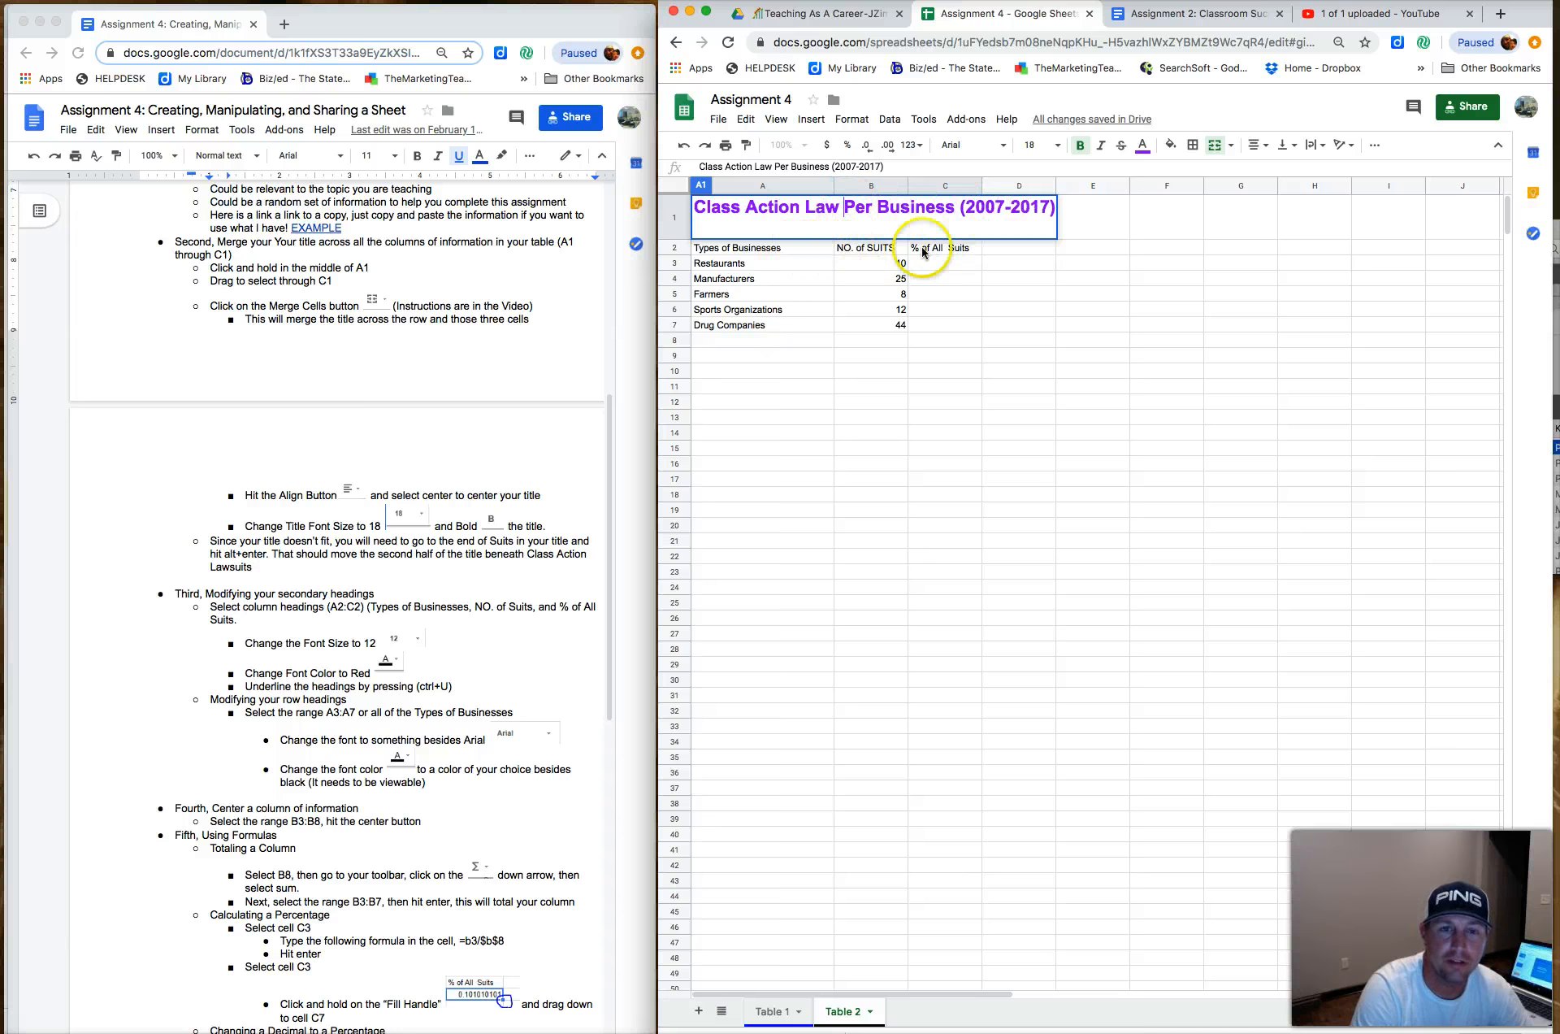
{"action": "left_click", "coordinate": [851, 213]}
{"action": "key", "text": "alt+Return"}
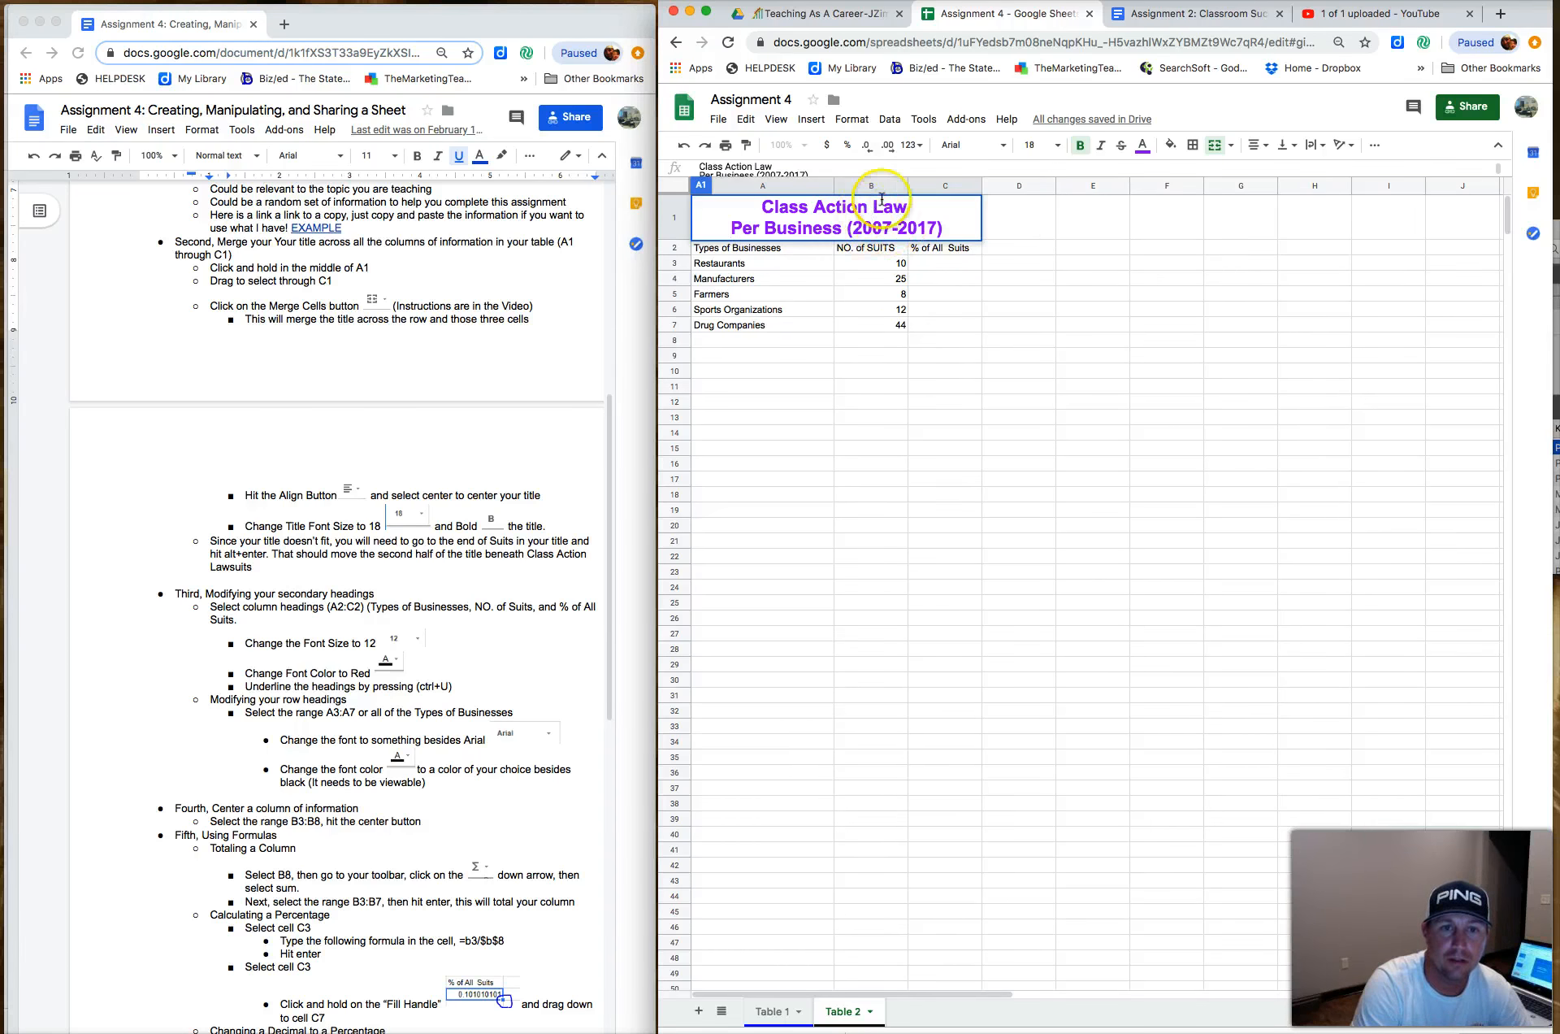
{"action": "left_click", "coordinate": [784, 279]}
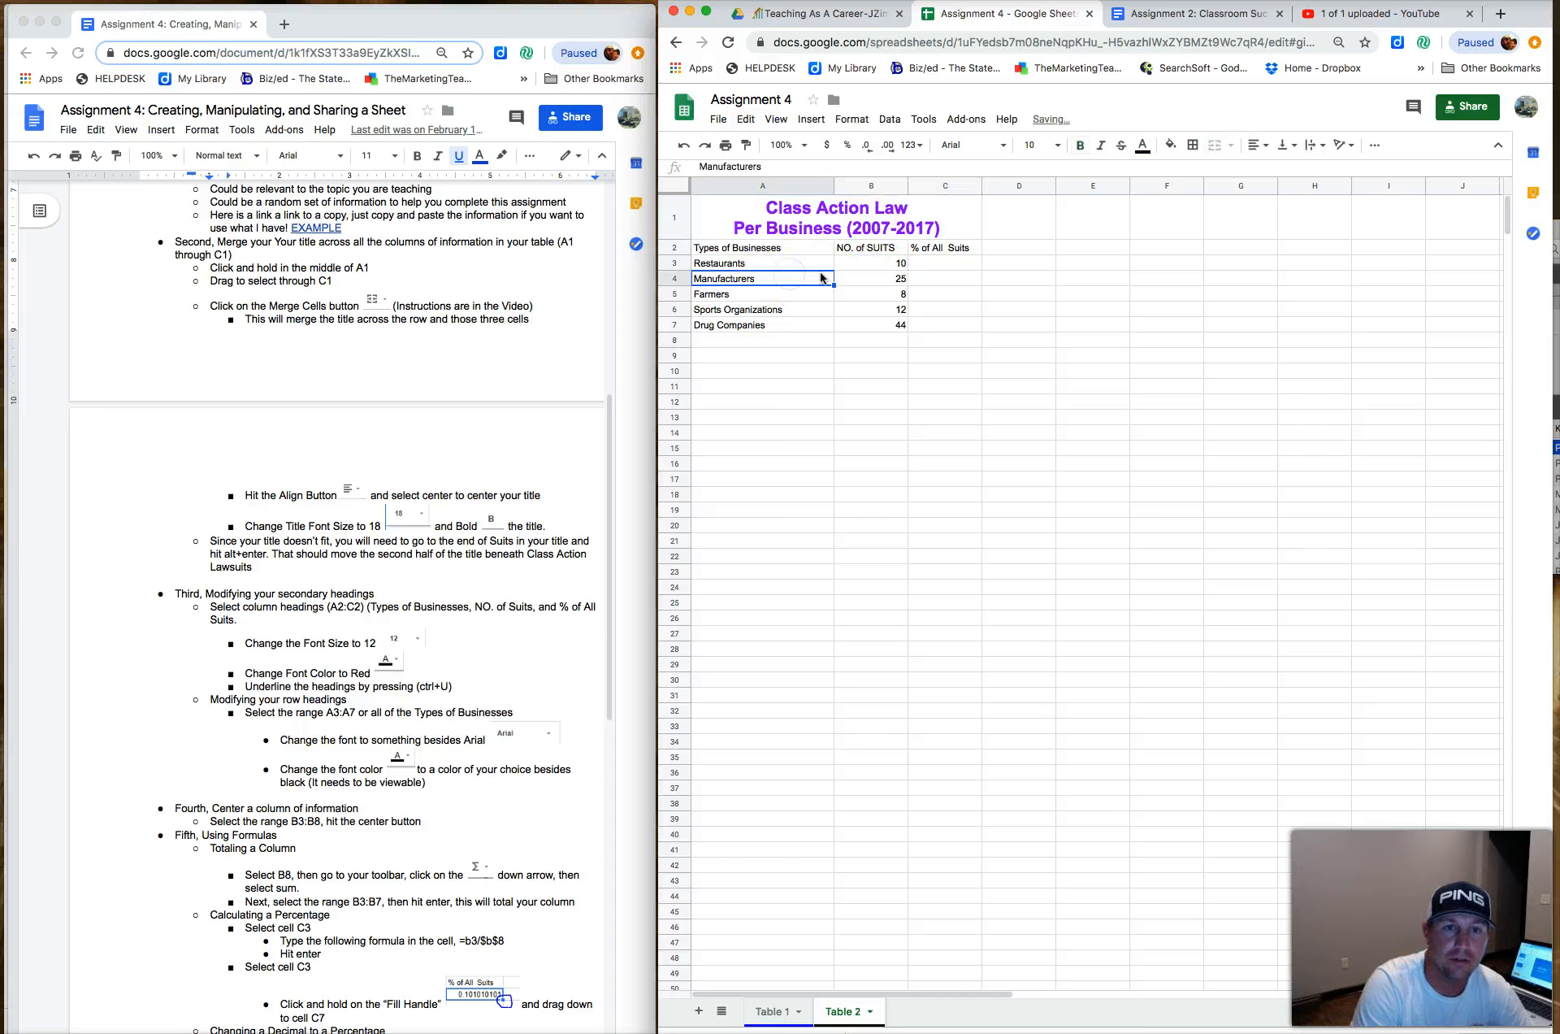
{"action": "left_click", "coordinate": [789, 249]}
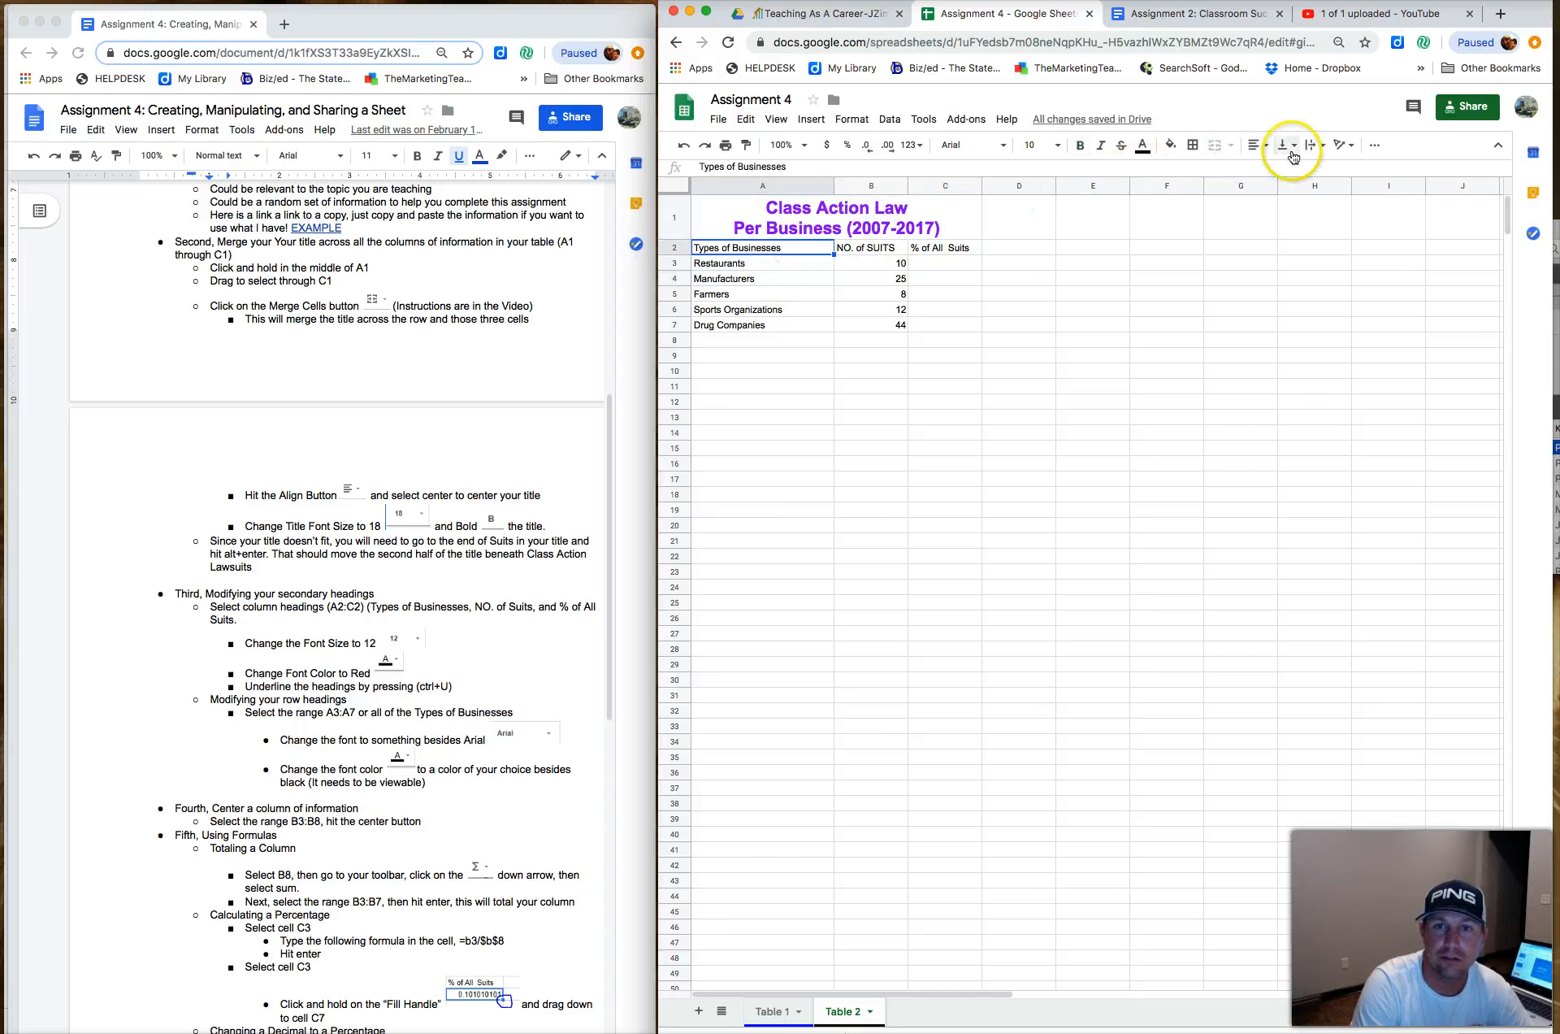
{"action": "left_click", "coordinate": [951, 216]}
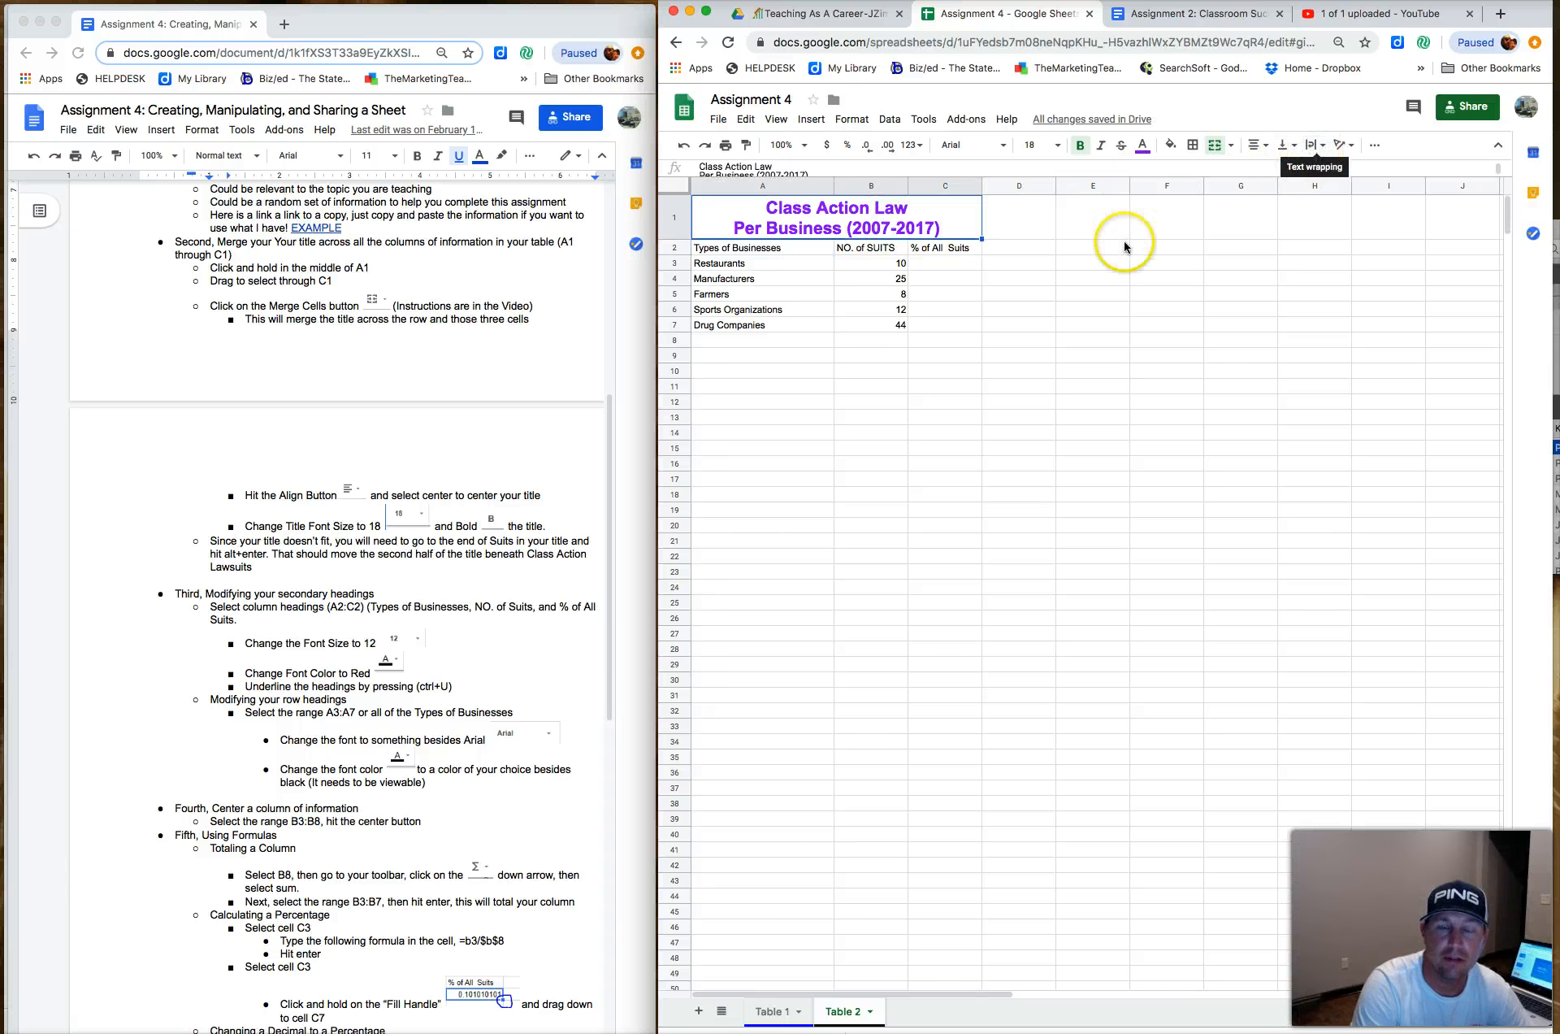
Set the font size of the column headings in A2:C2 to 12
{"action": "left_click", "coordinate": [772, 255]}
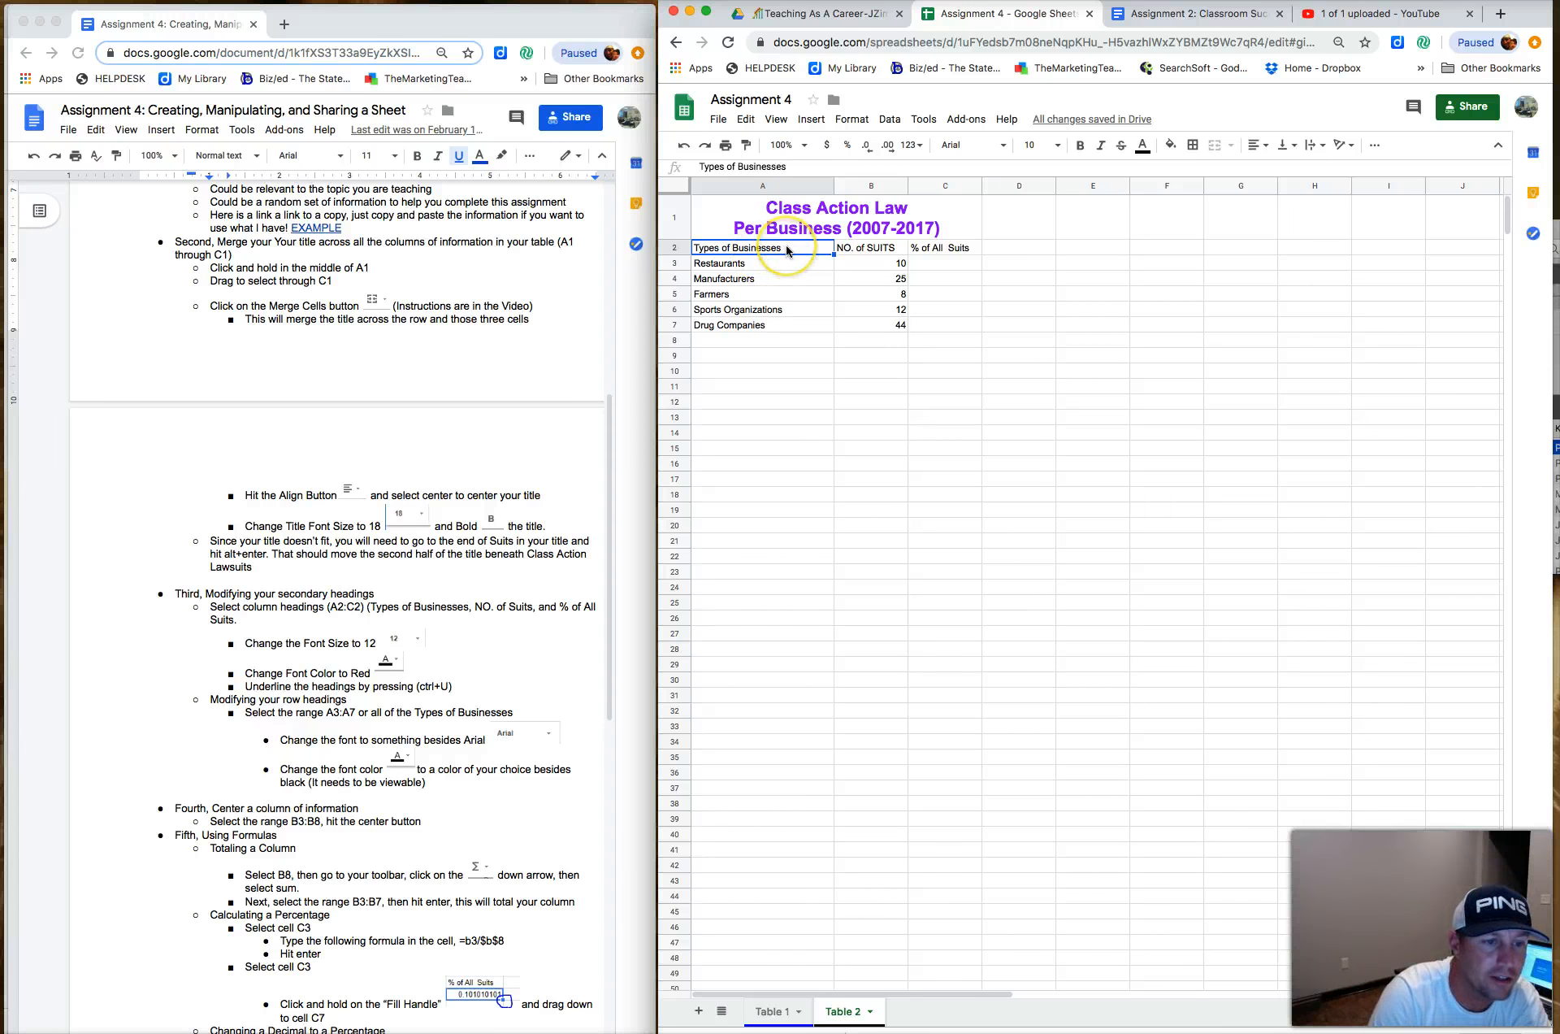
{"action": "left_click", "coordinate": [784, 248]}
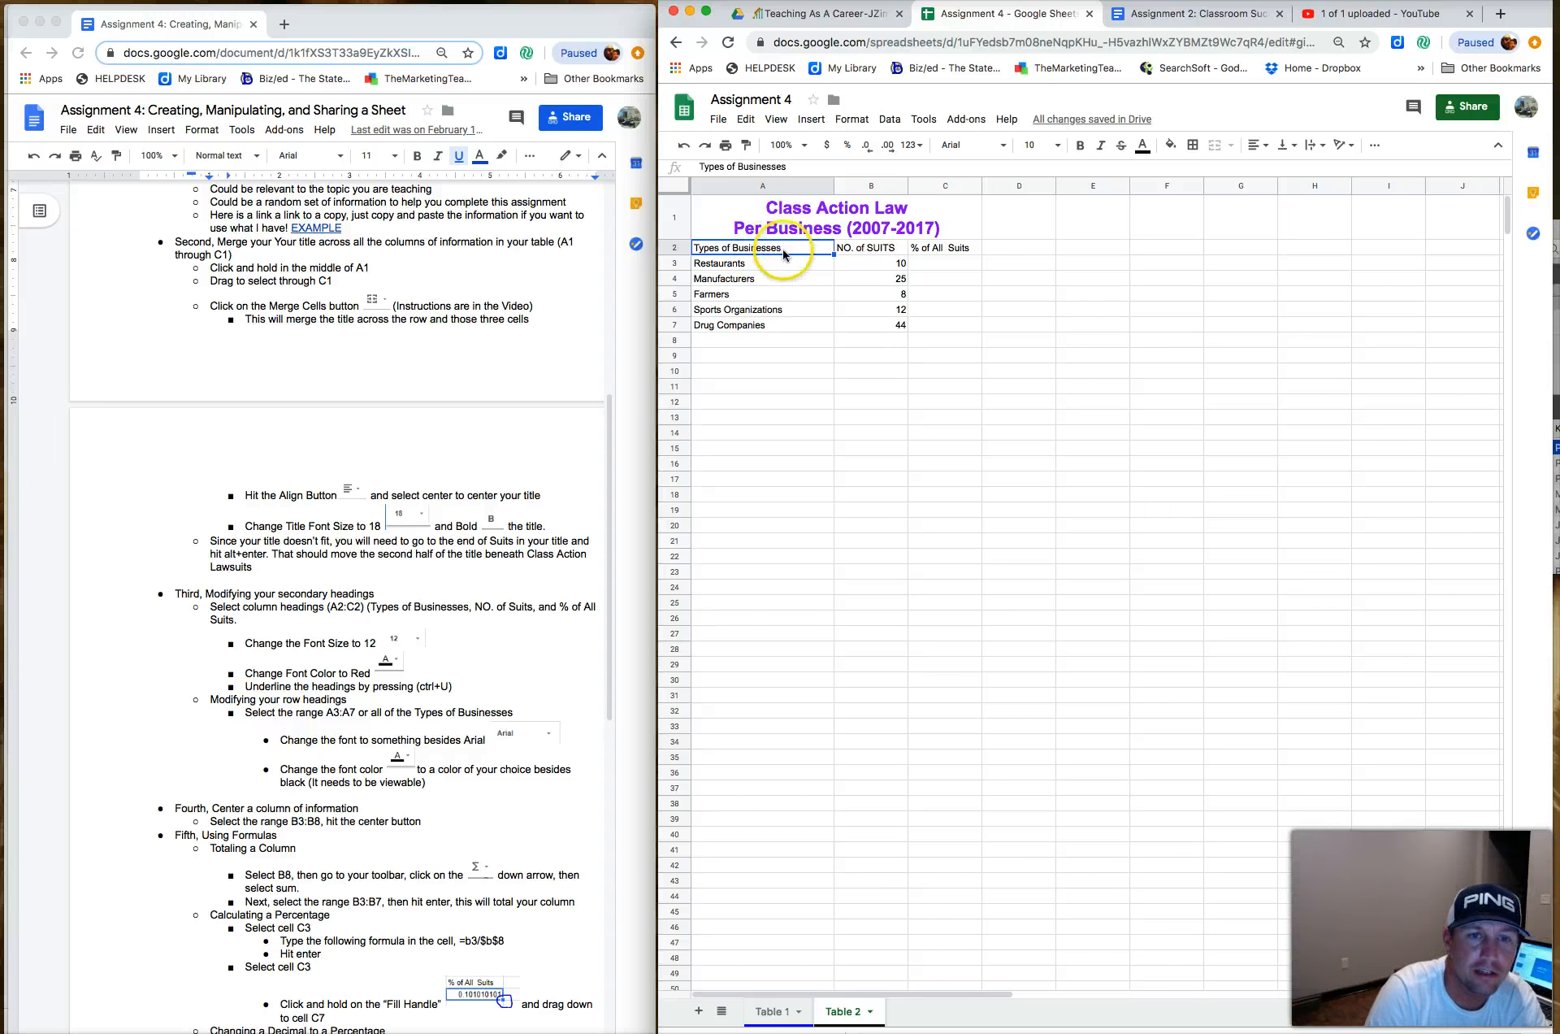
{"action": "left_click_drag", "start_coordinate": [783, 247], "coordinate": [935, 247]}
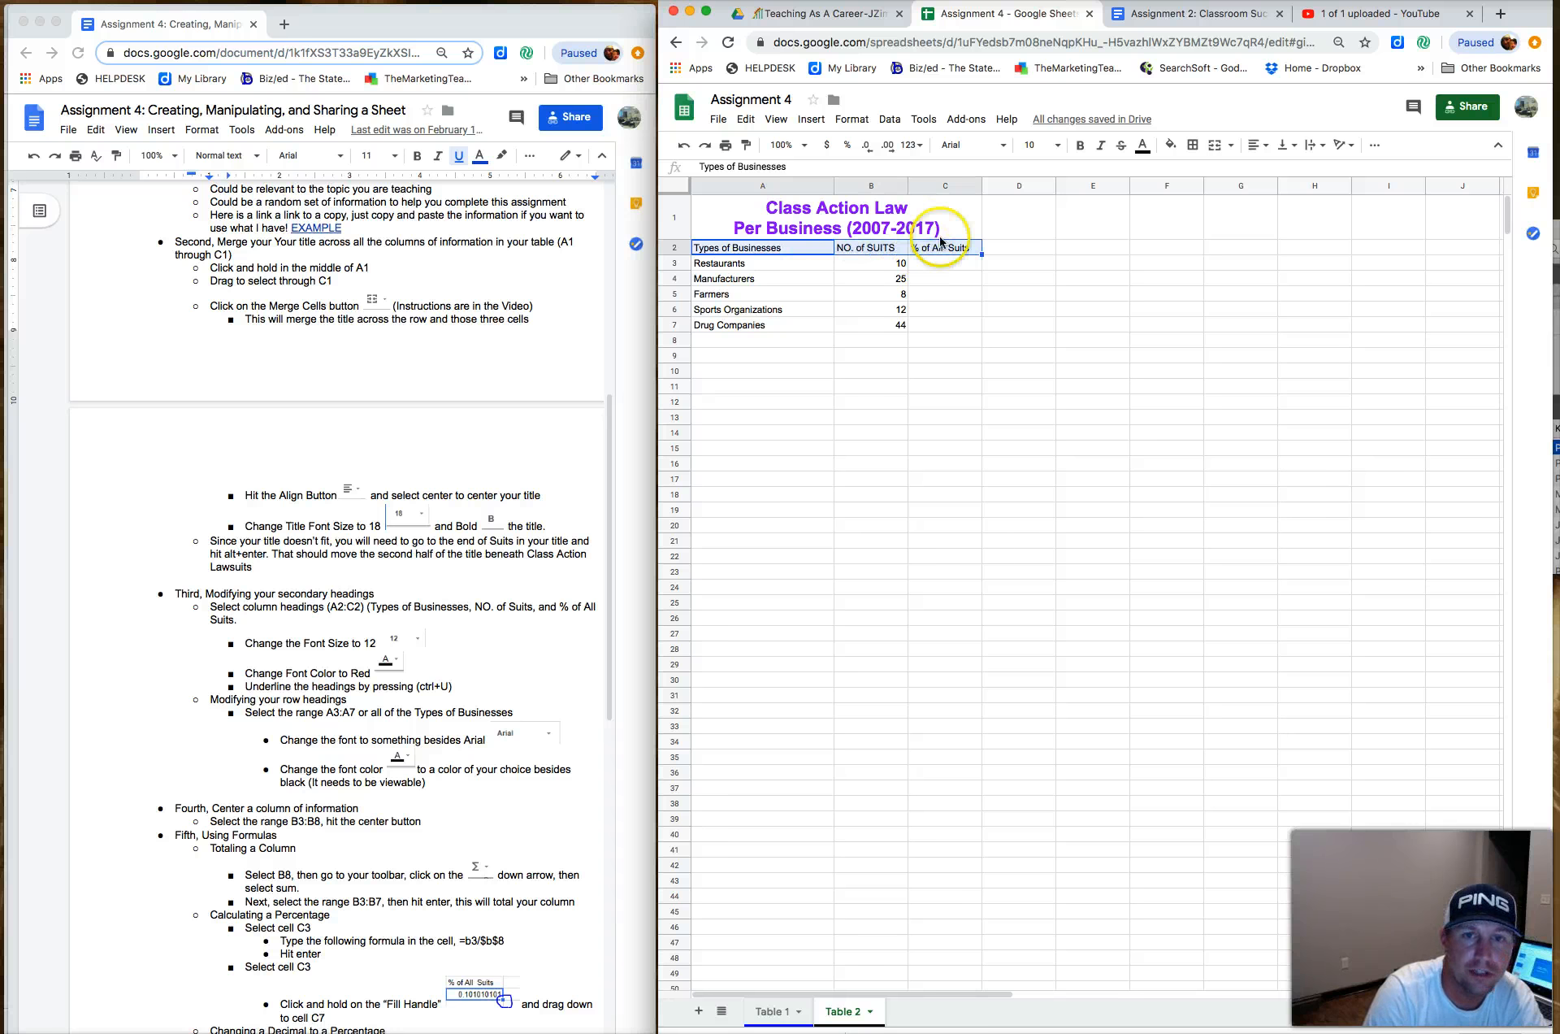
{"action": "left_click", "coordinate": [1074, 152]}
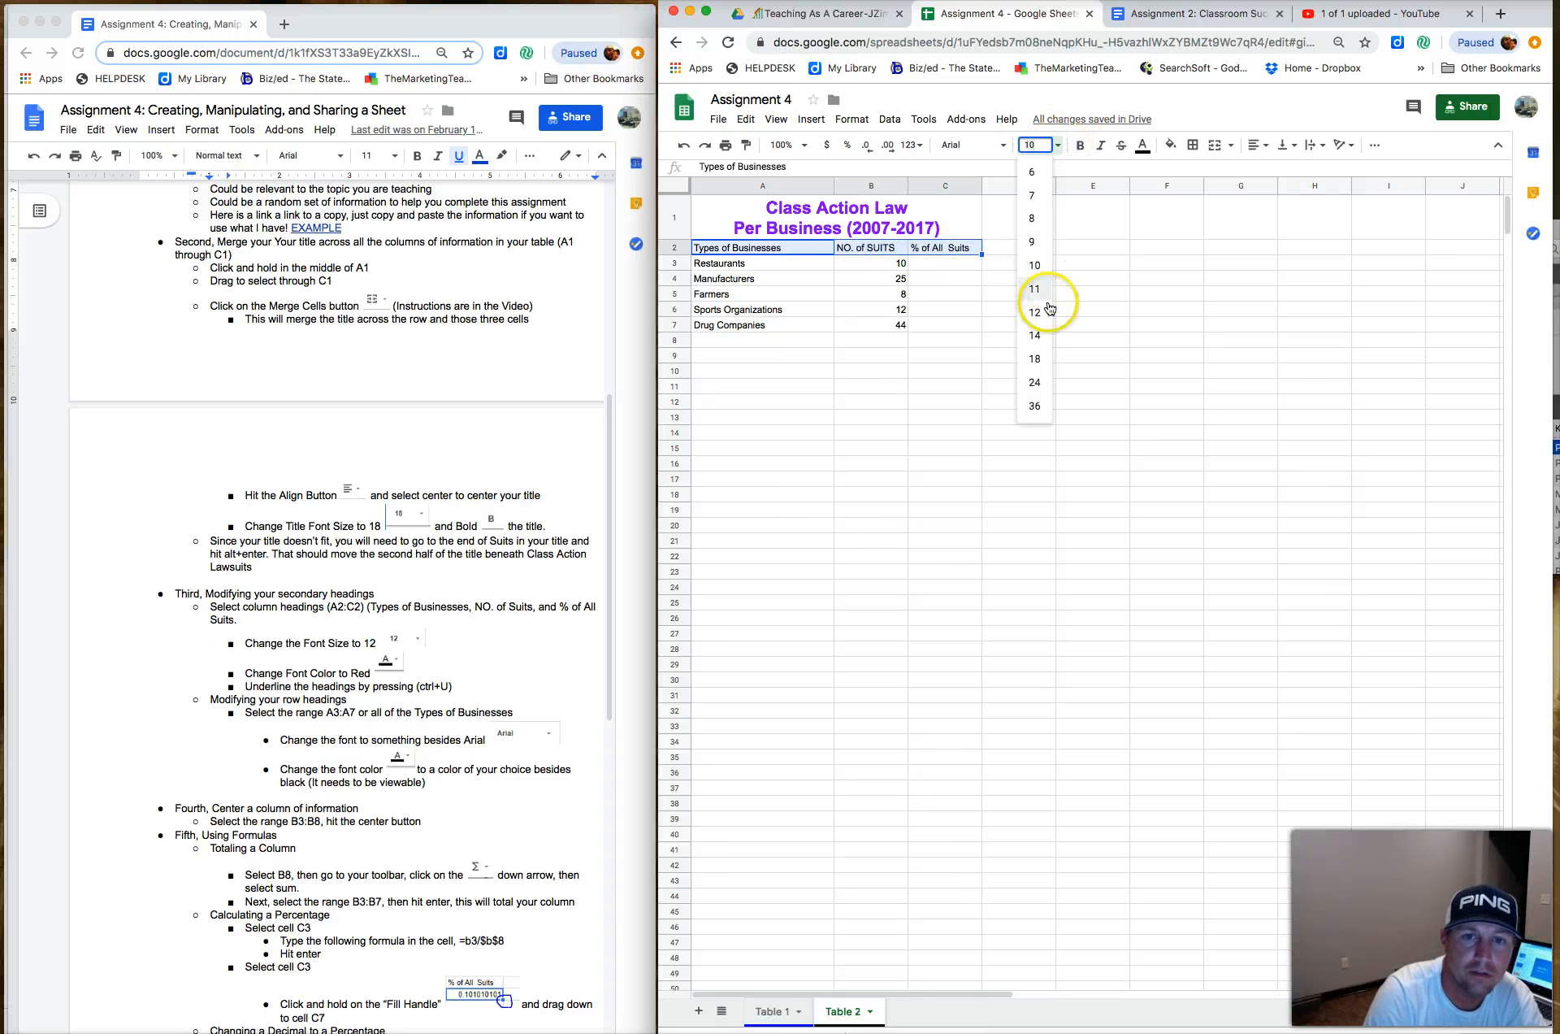
{"action": "left_click", "coordinate": [1037, 307]}
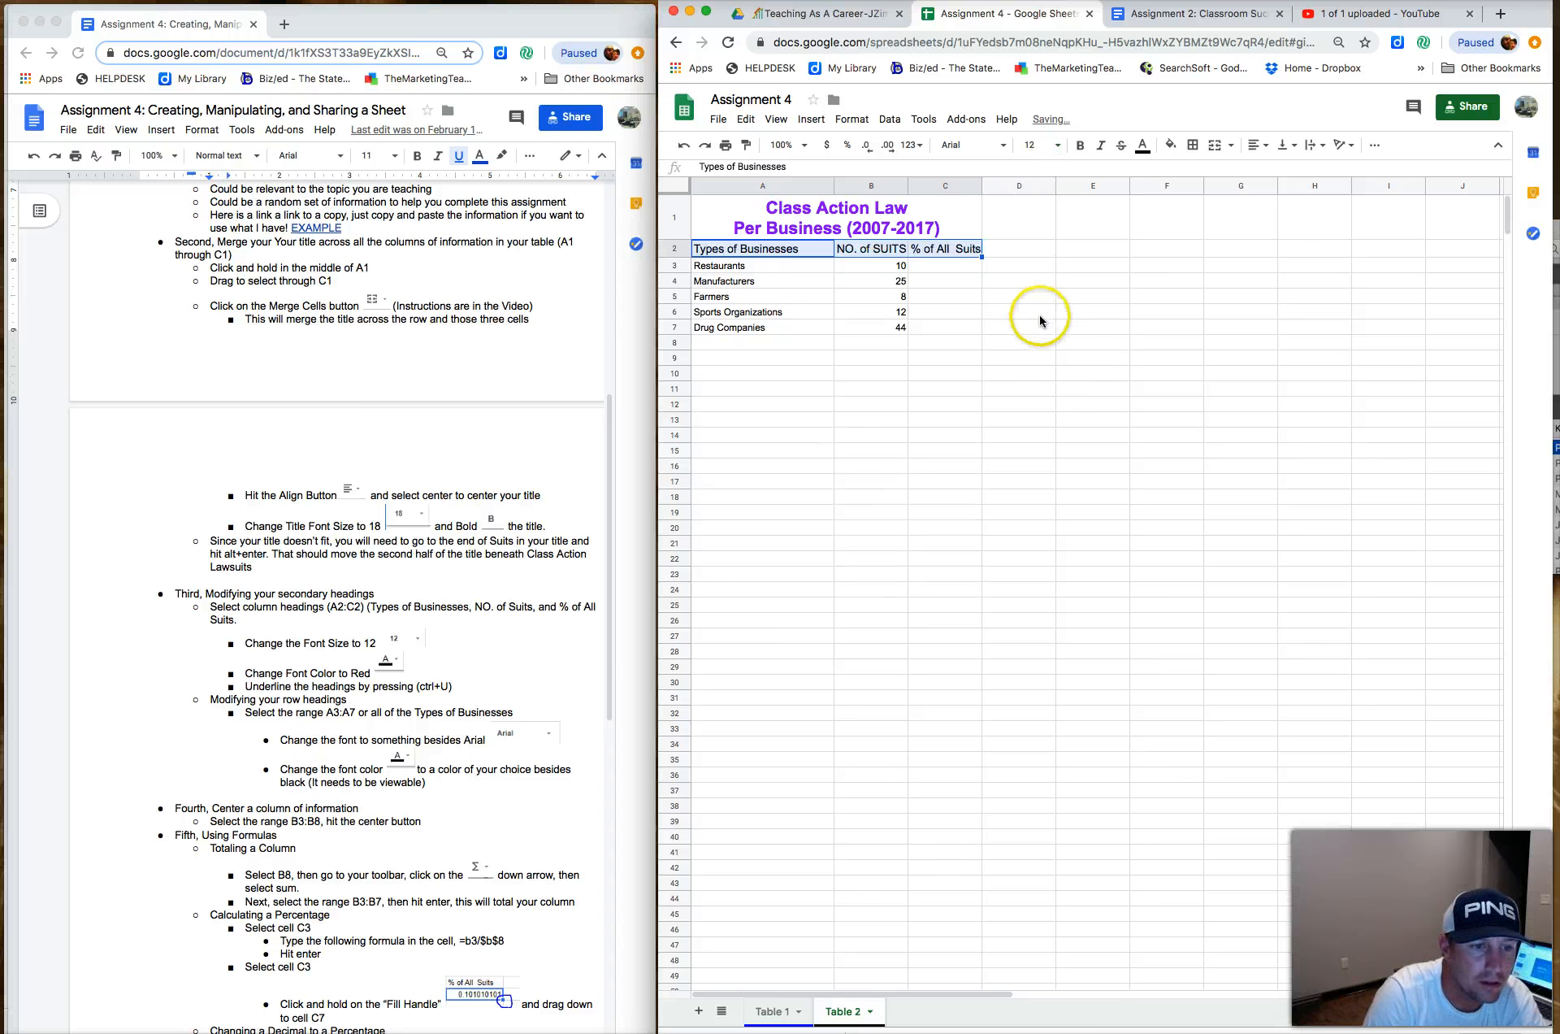
Change the text color of the column headings in A2:C2 to cyan and underline them
{"action": "left_click", "coordinate": [1144, 148]}
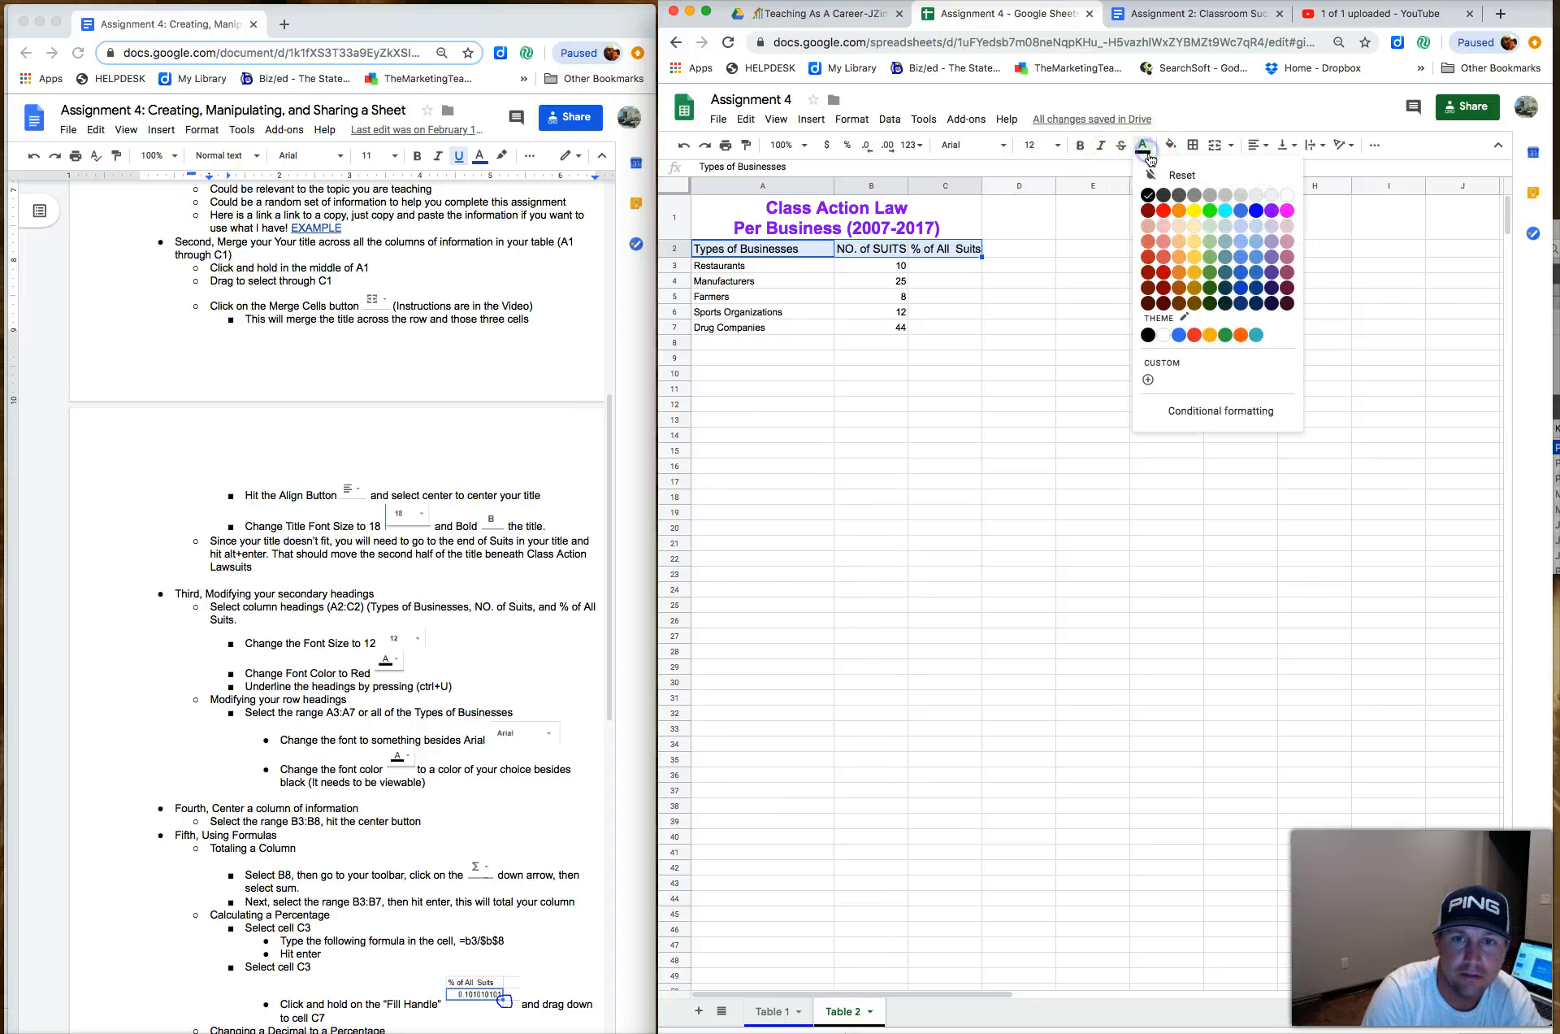
{"action": "left_click", "coordinate": [1168, 199]}
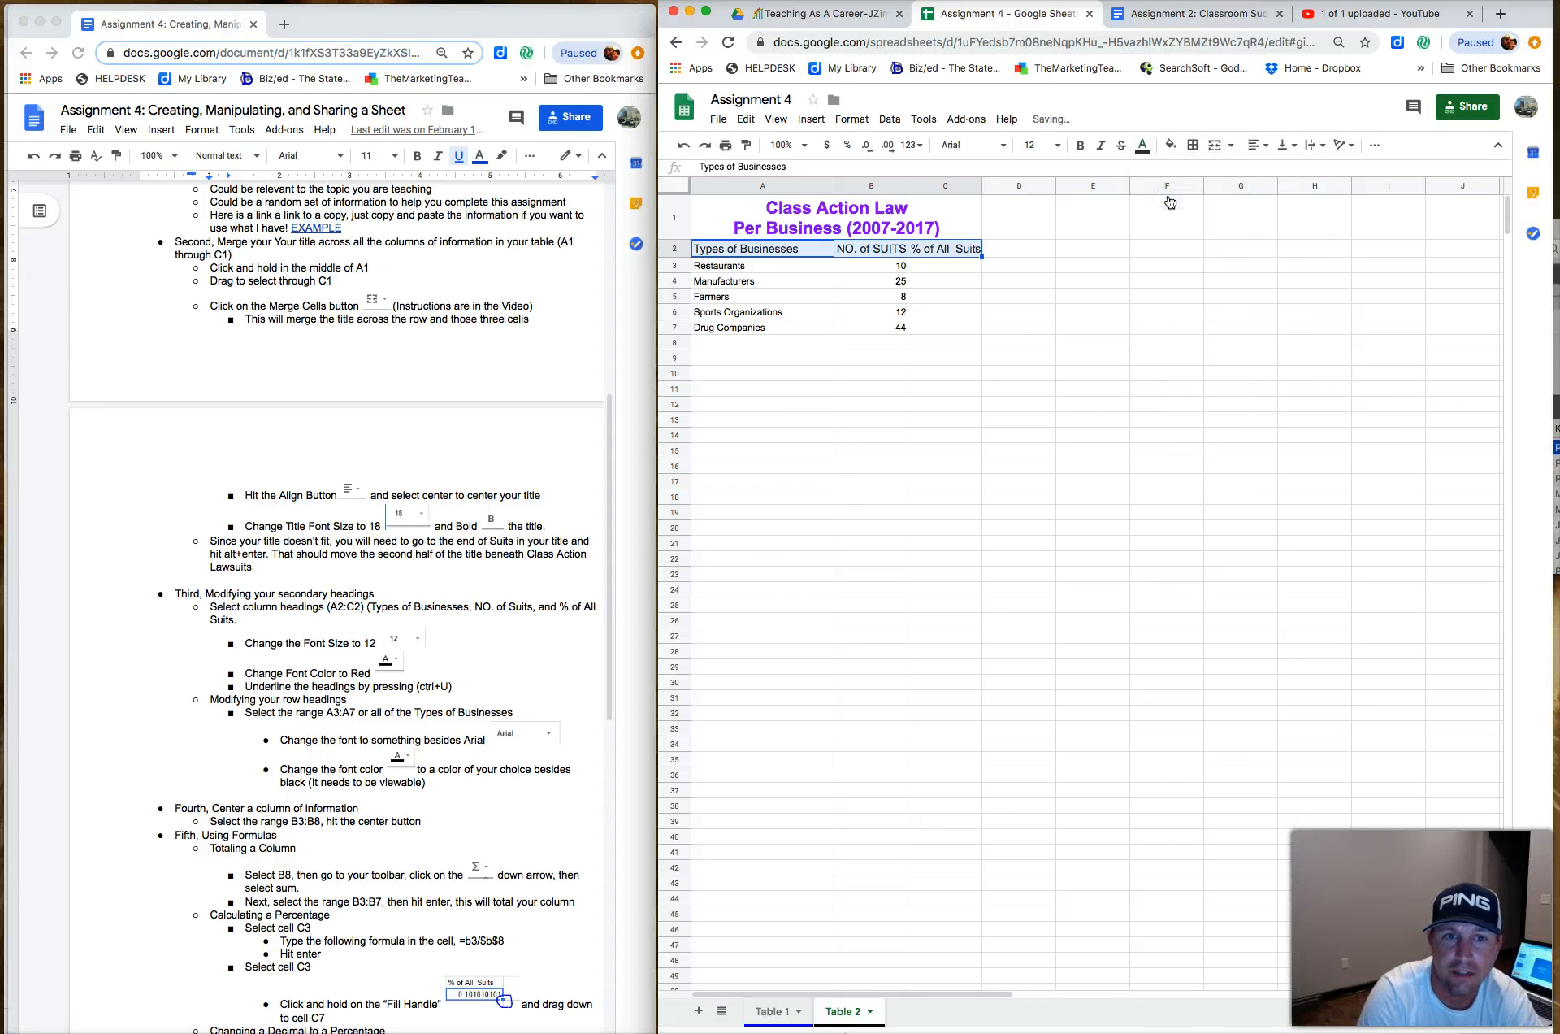
{"action": "left_click", "coordinate": [1143, 147]}
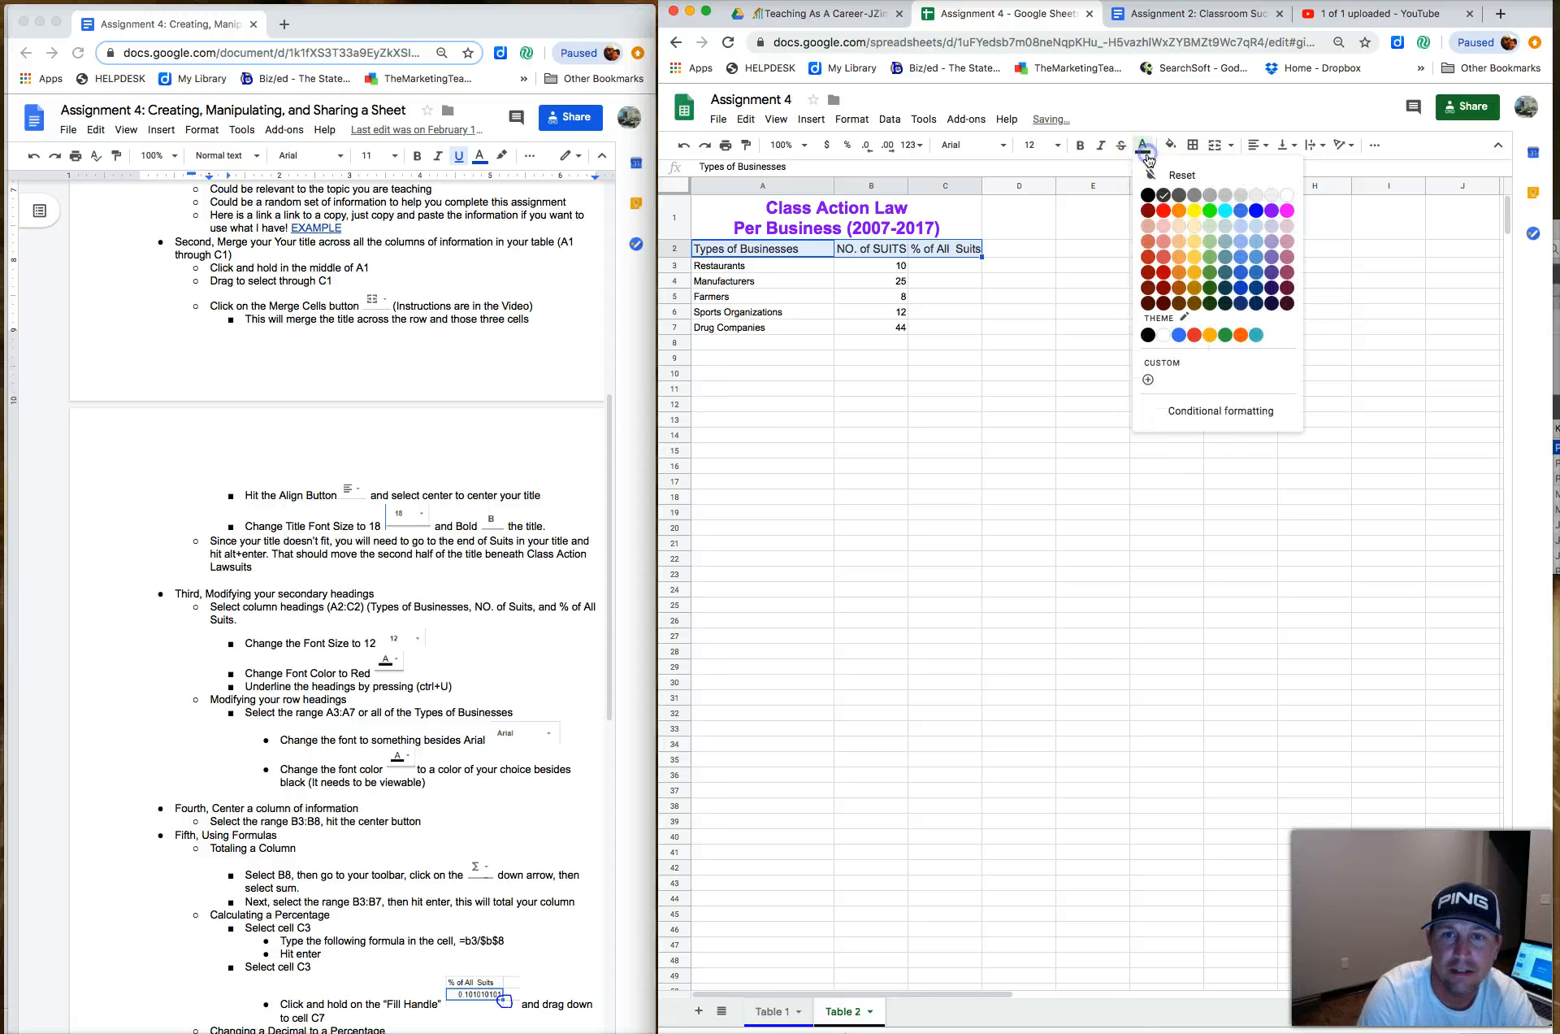
{"action": "left_click", "coordinate": [1227, 212]}
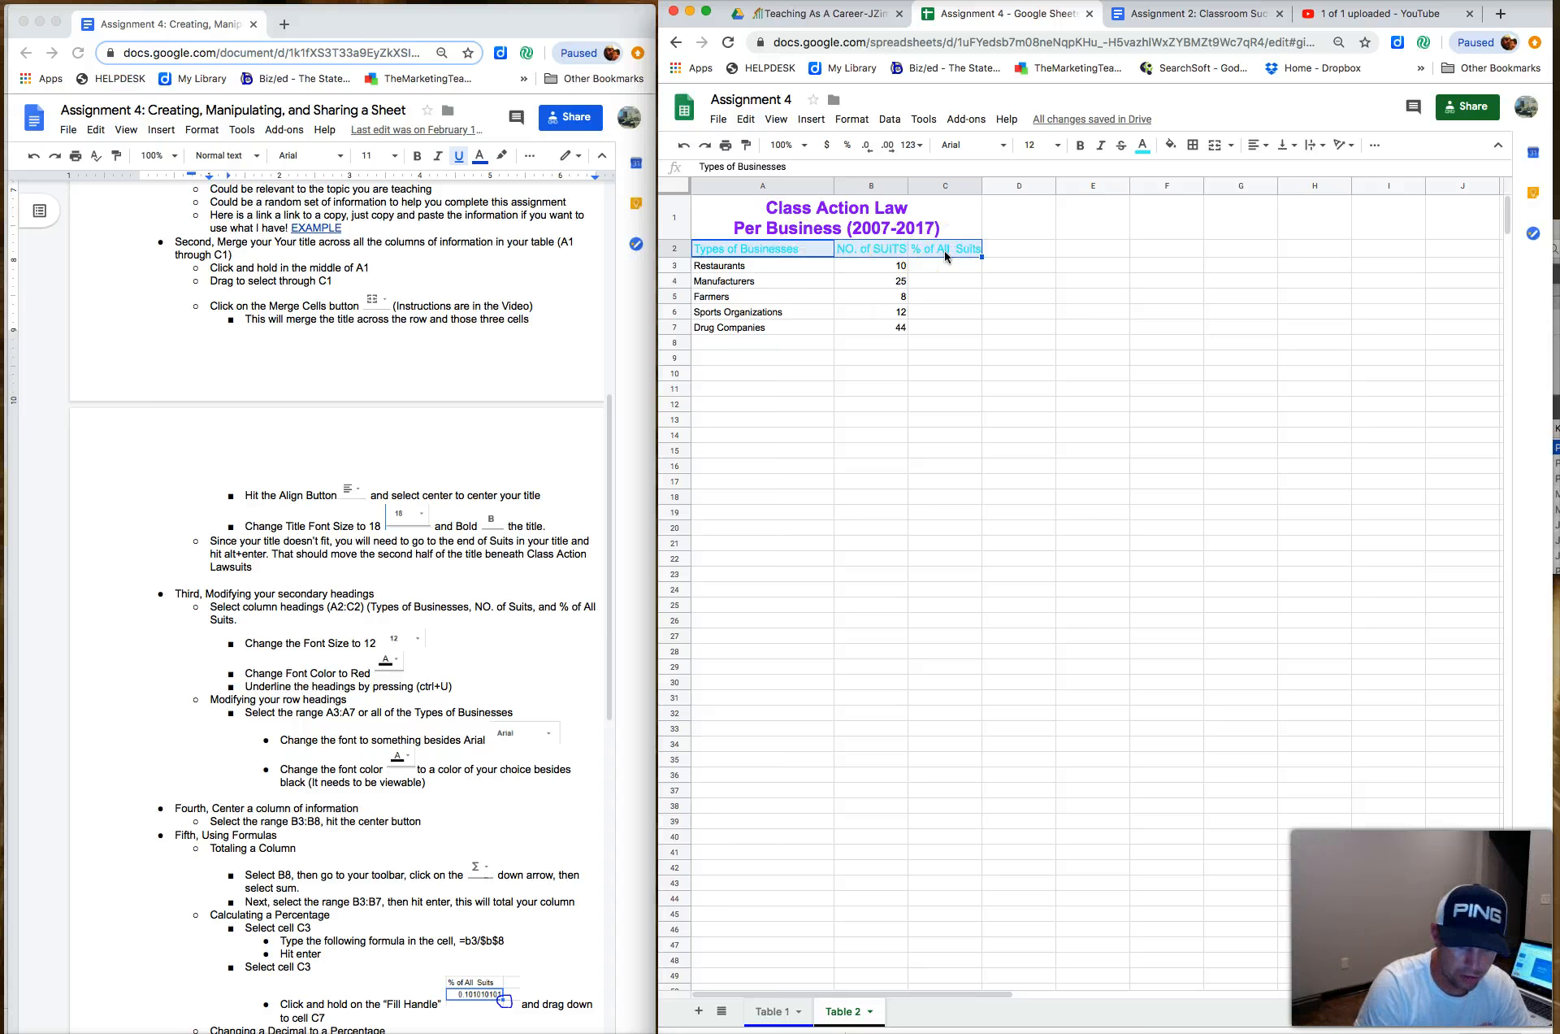
{"action": "key", "text": "super+u"}
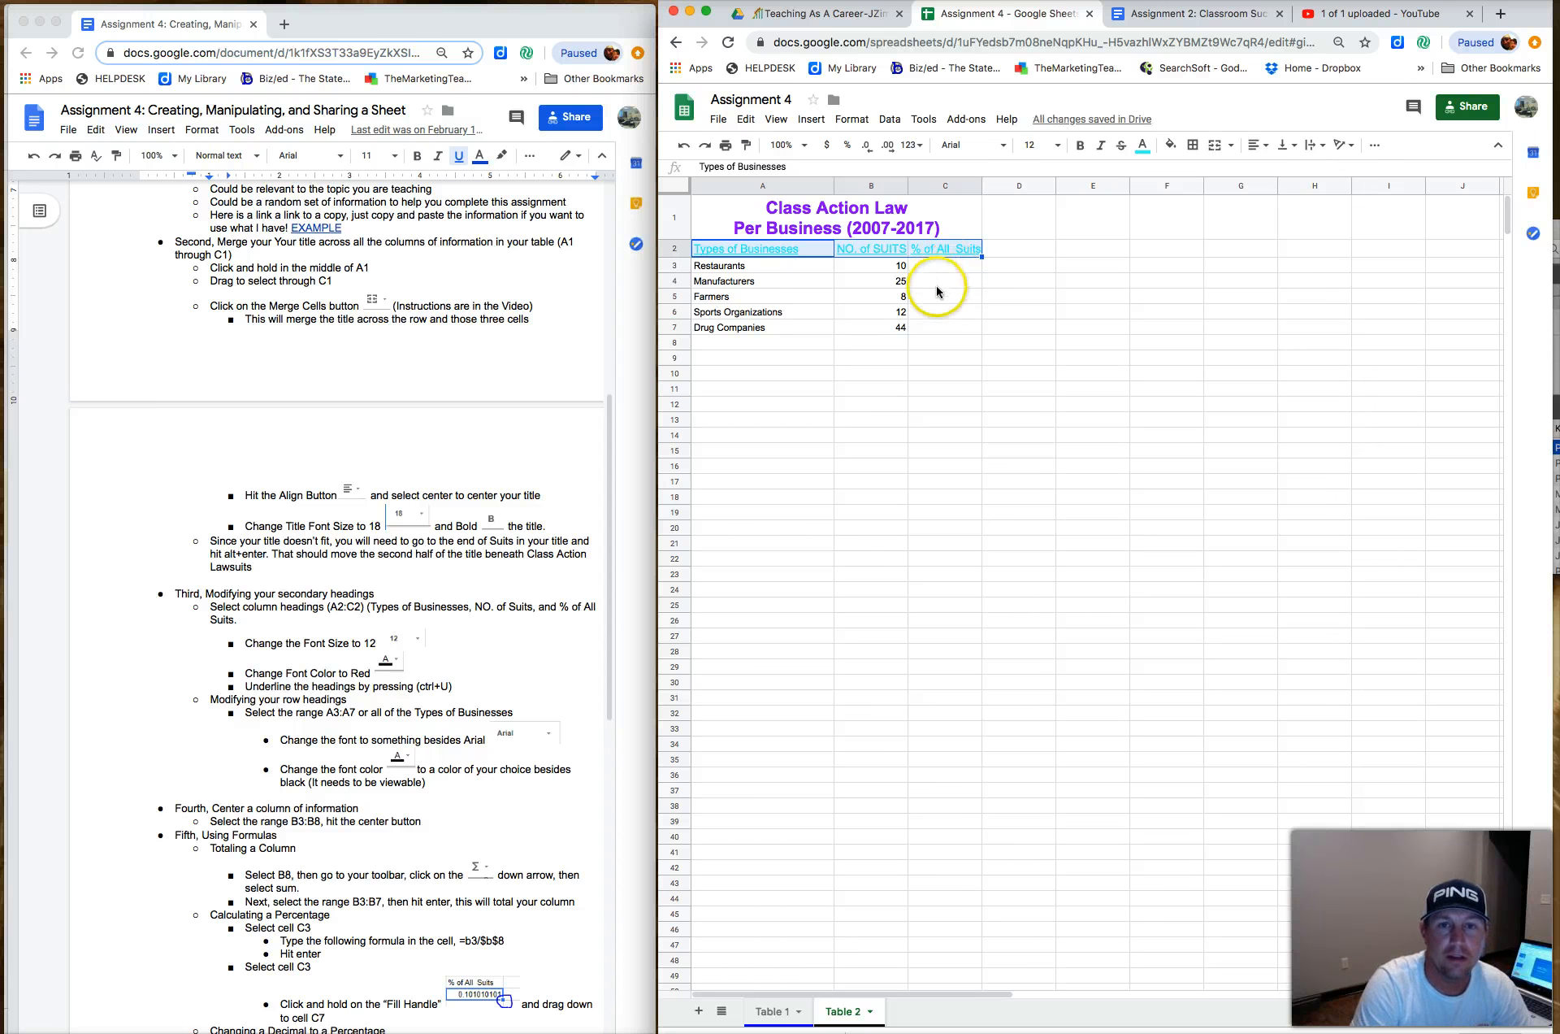
Center the column headings in A2:C2 horizontally
{"action": "left_click", "coordinate": [1266, 149]}
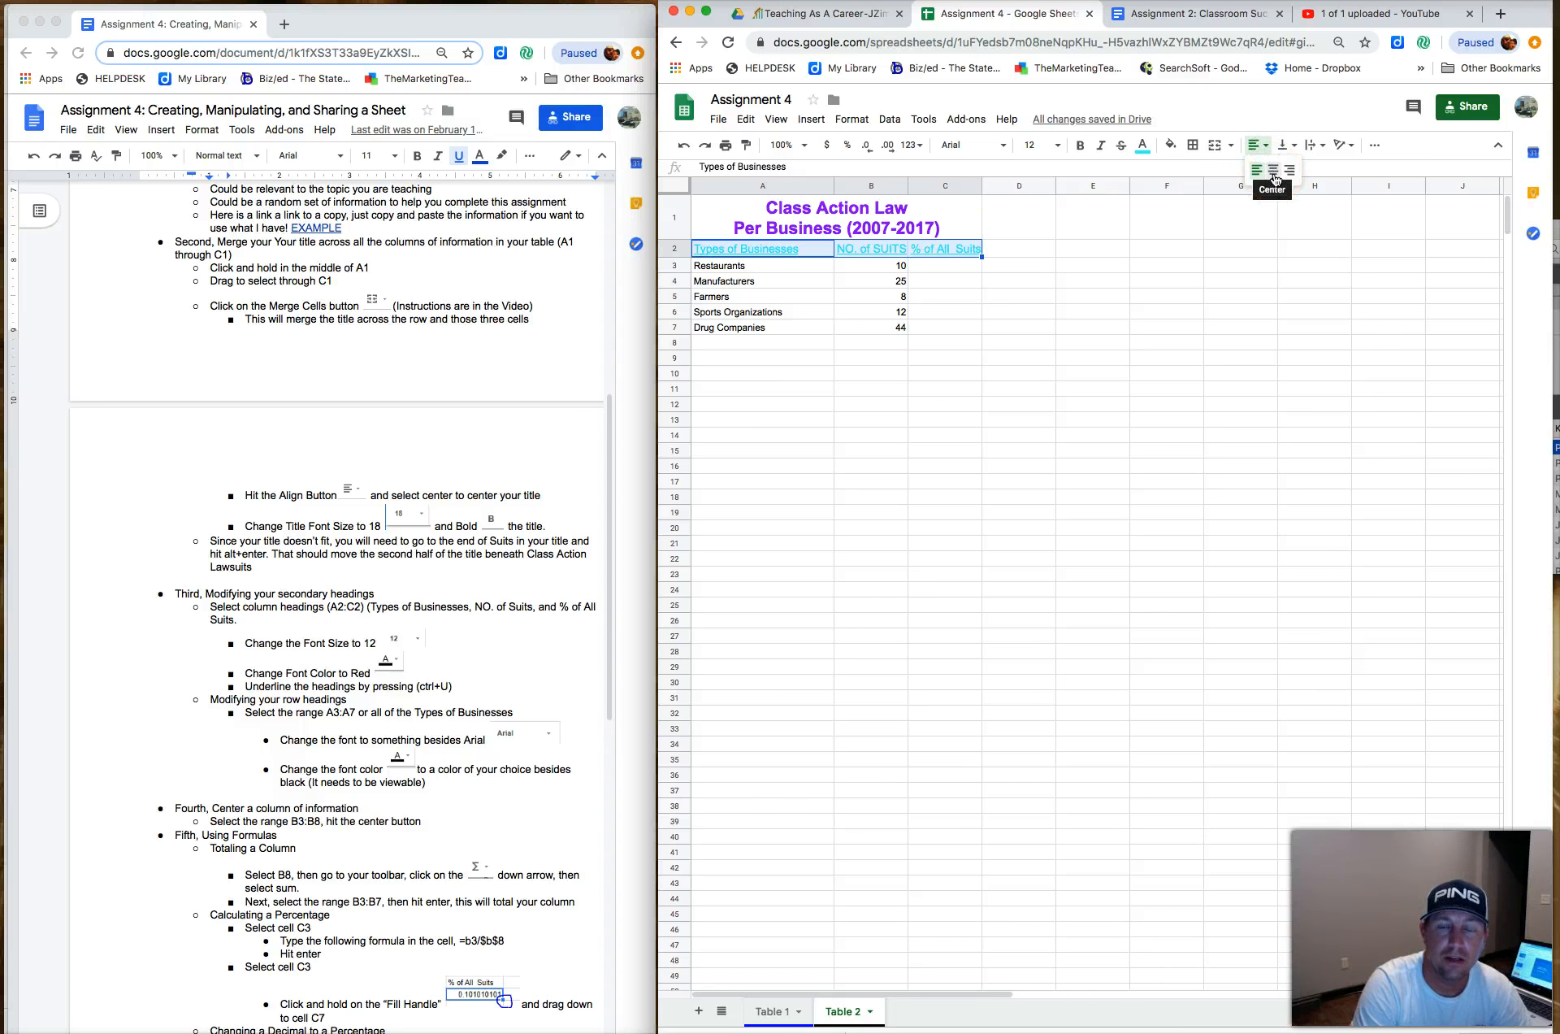
{"action": "left_click", "coordinate": [1274, 174]}
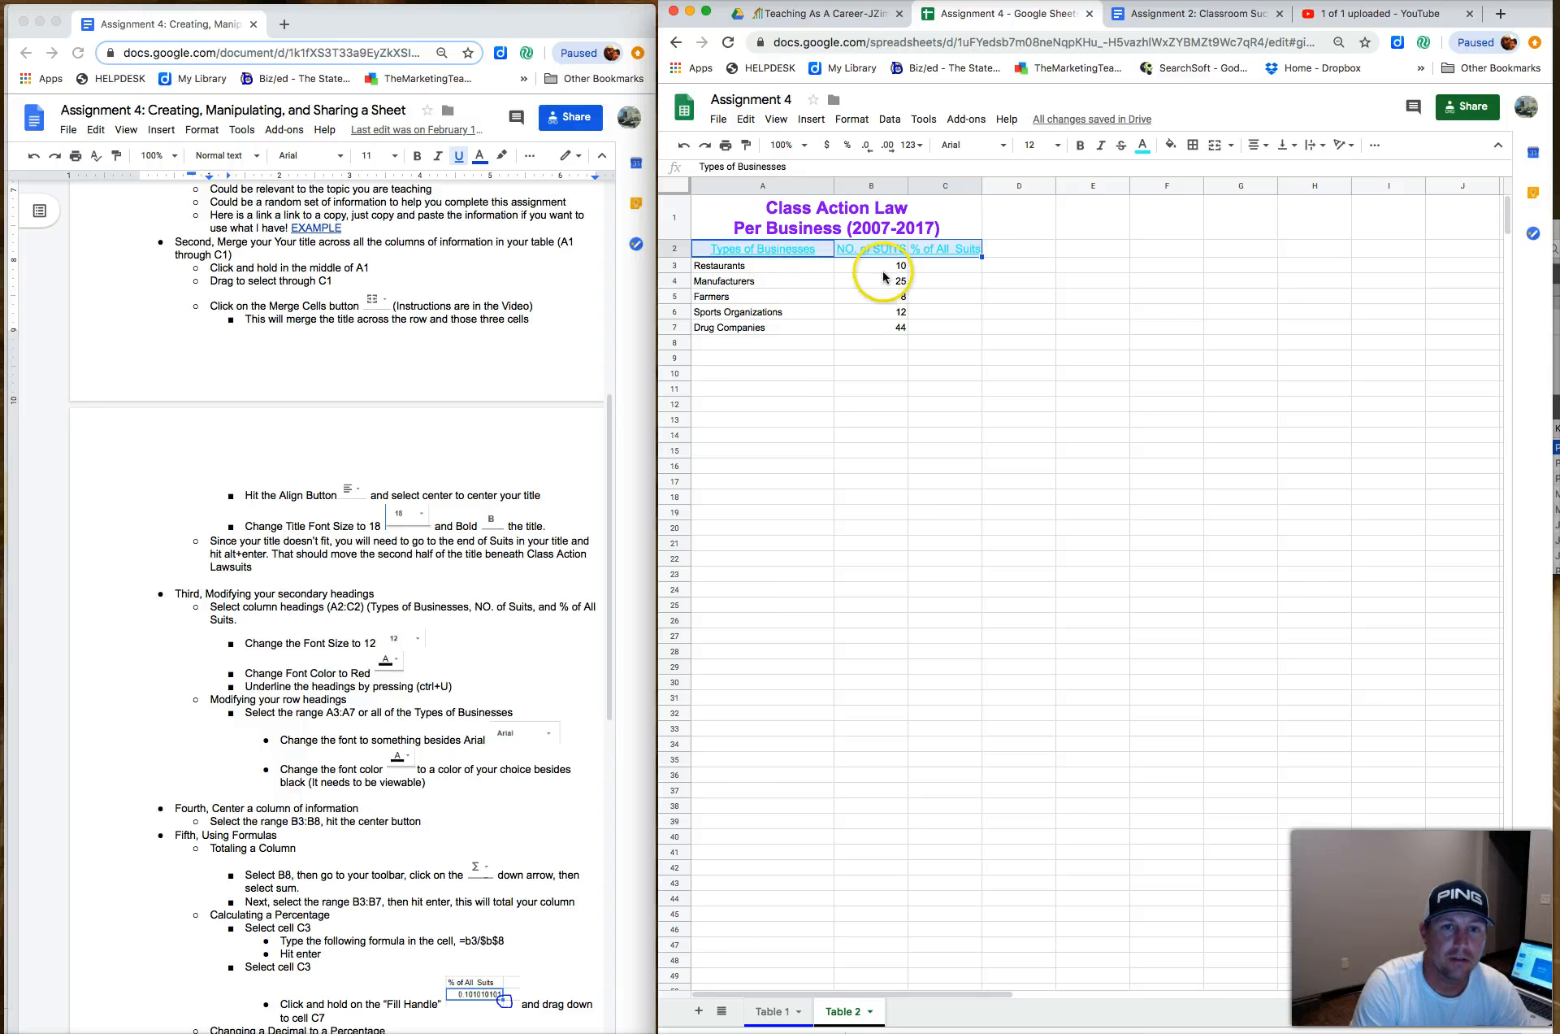
{"action": "left_click", "coordinate": [820, 286]}
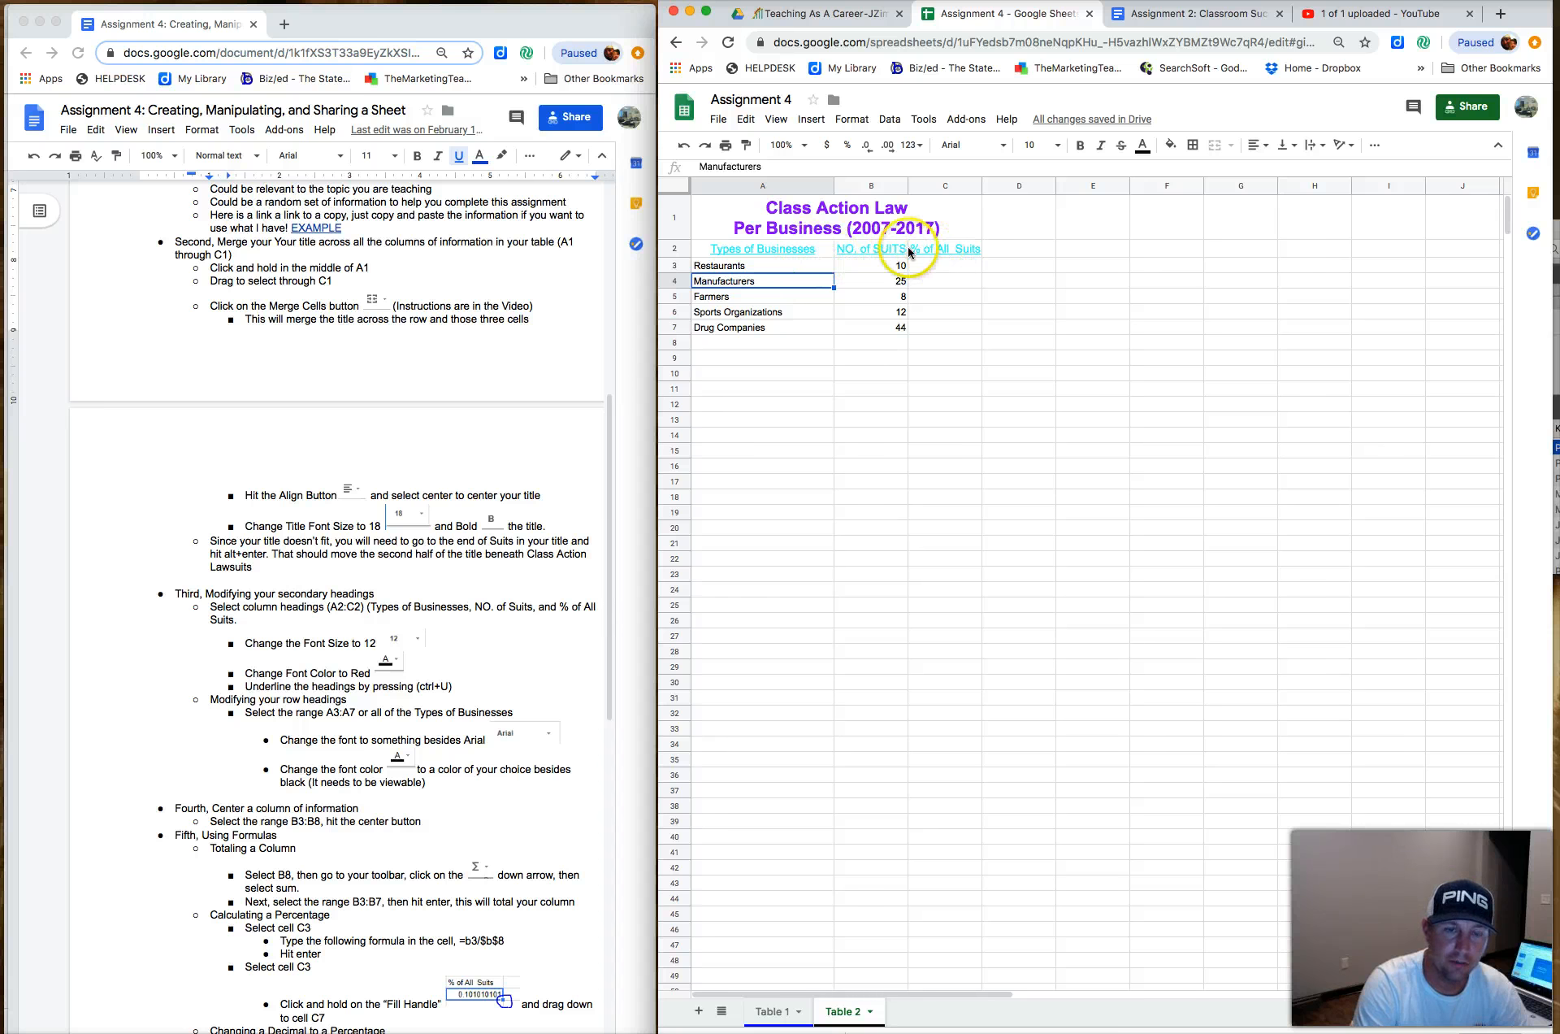
Resize columns A through C together to one equal width that fits every heading and business type
{"action": "left_click", "coordinate": [805, 187]}
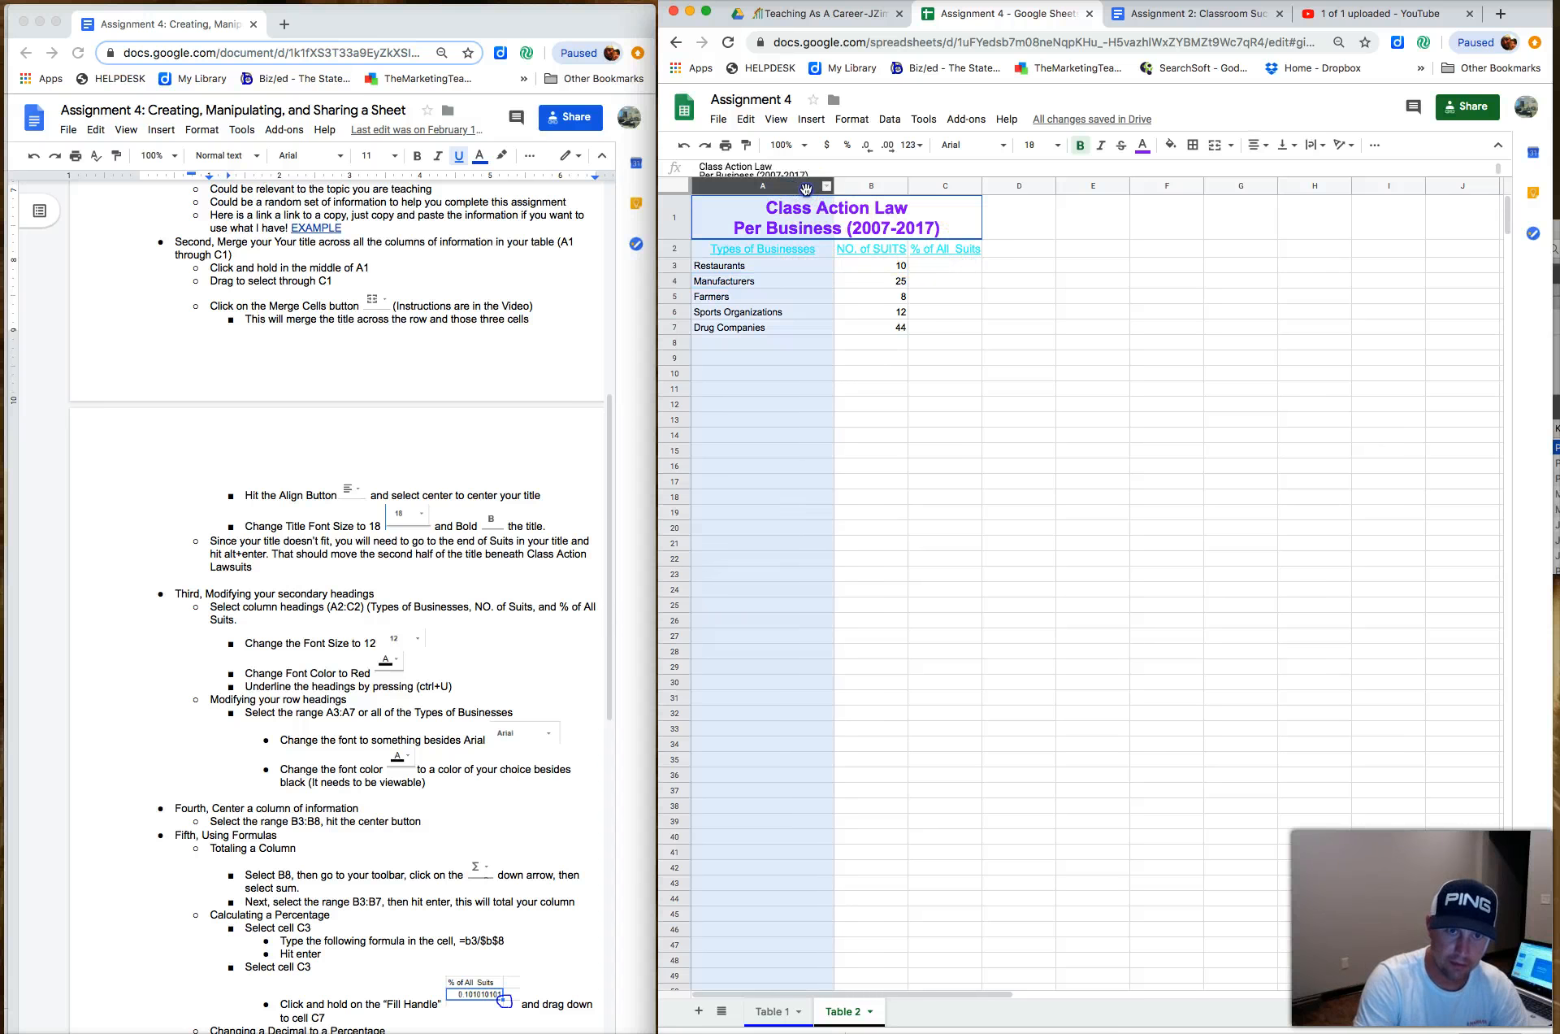
{"action": "left_click_drag", "start_coordinate": [805, 189], "coordinate": [922, 185]}
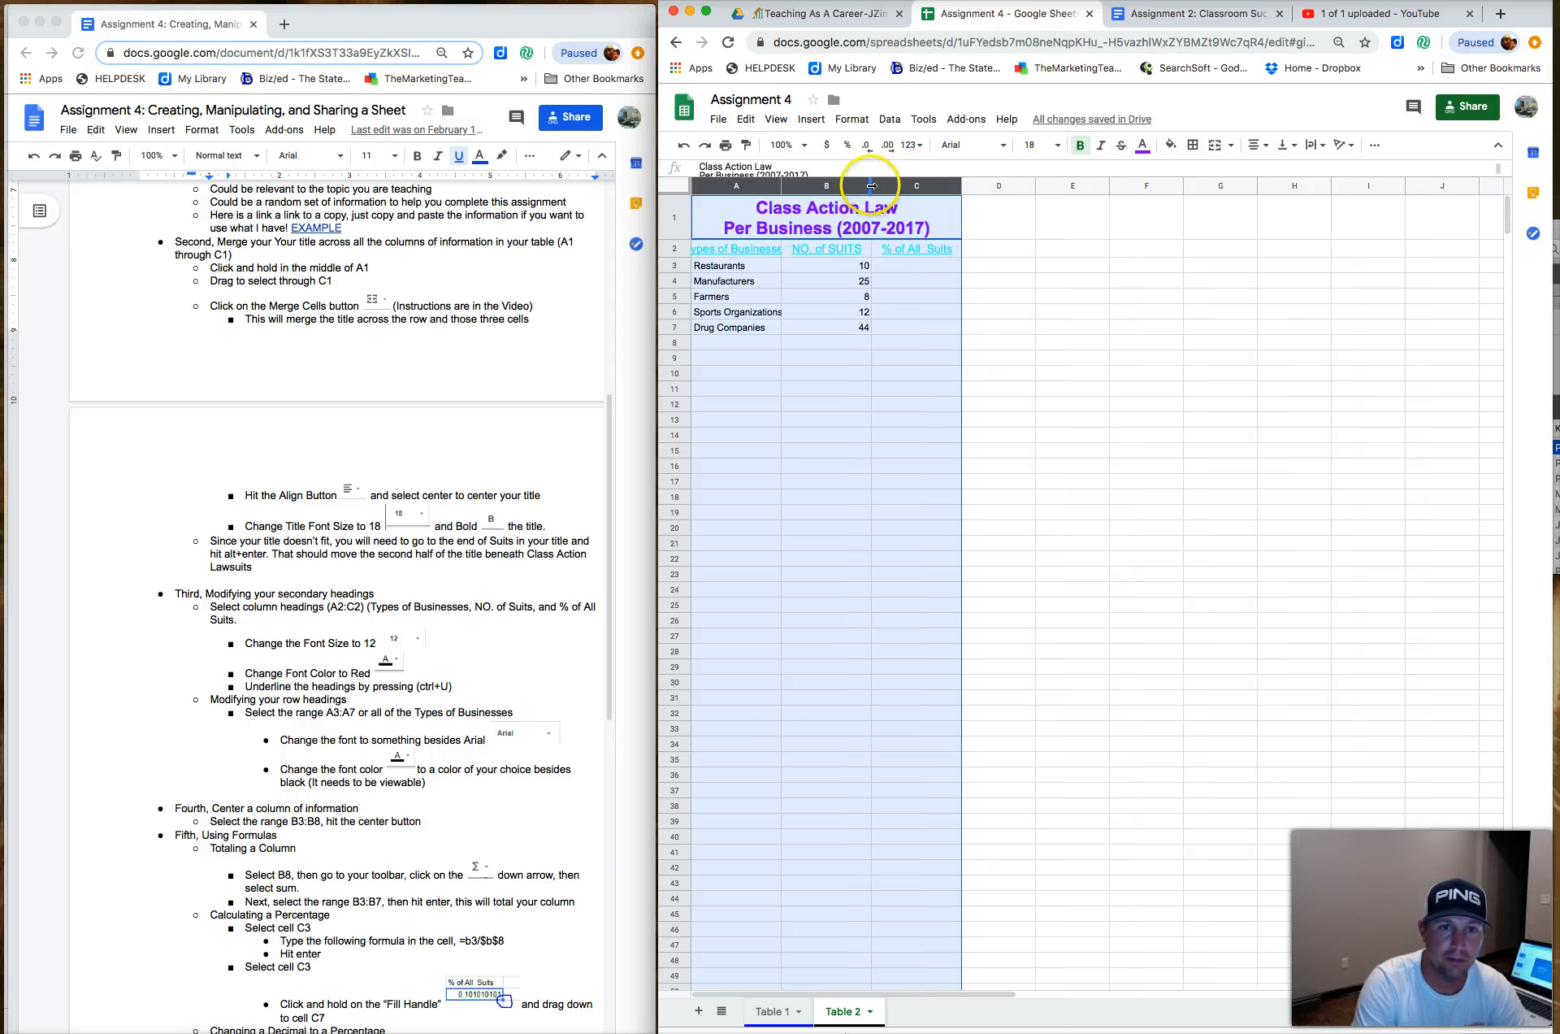
{"action": "left_click_drag", "start_coordinate": [872, 186], "coordinate": [894, 185]}
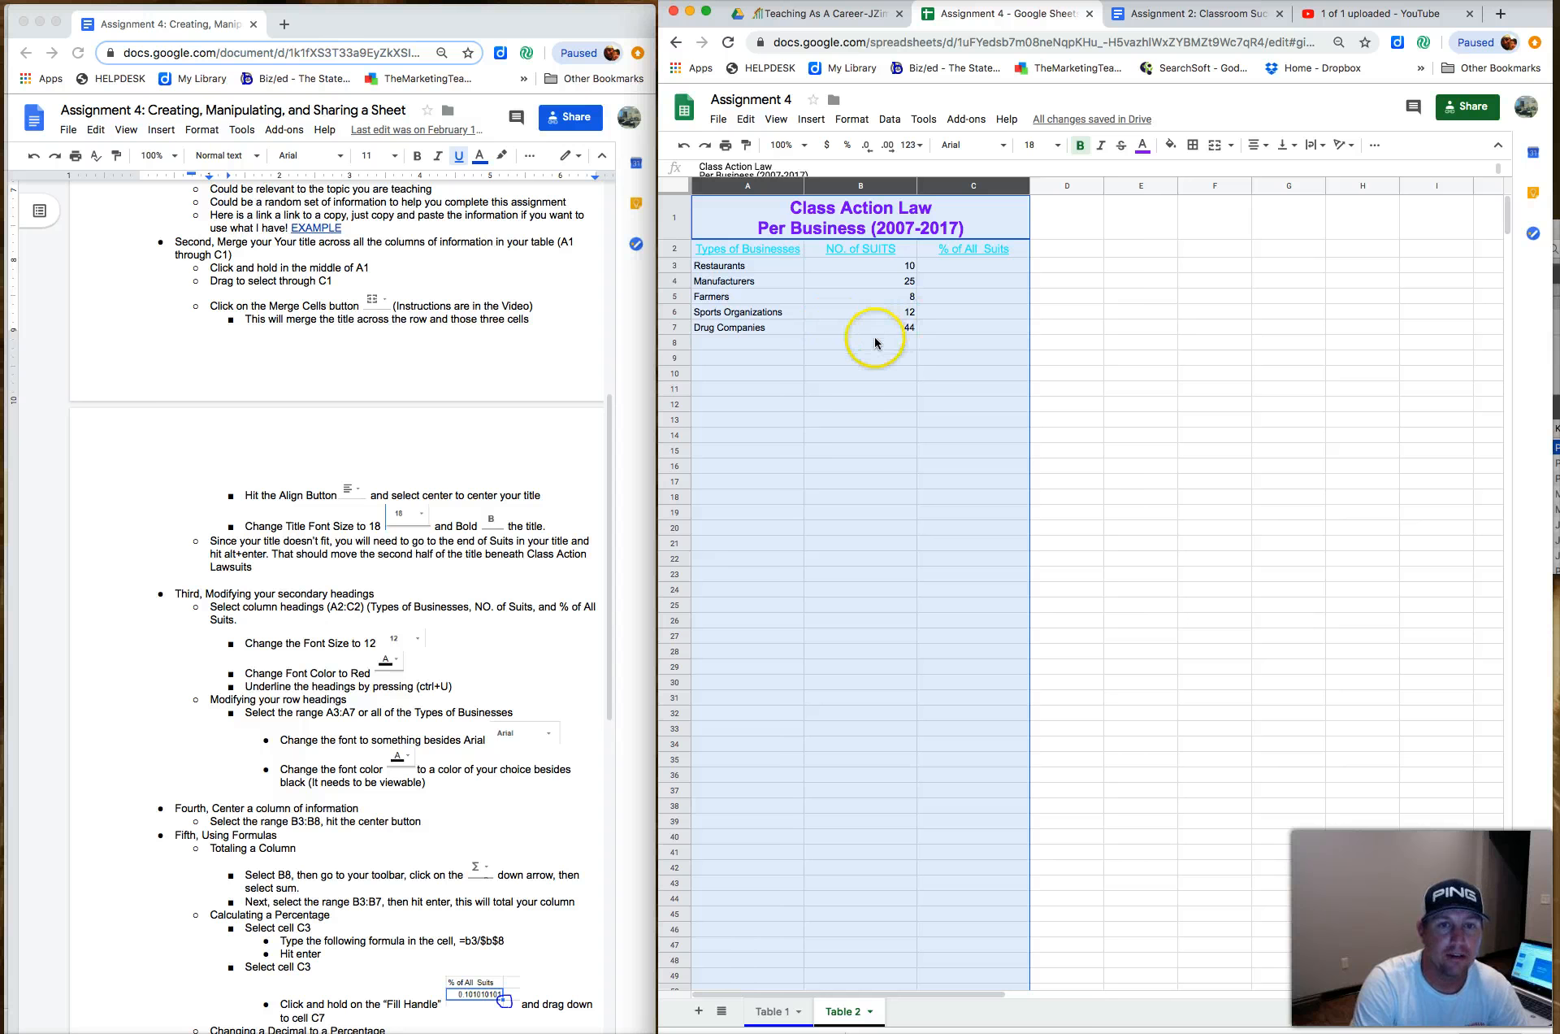
{"action": "left_click", "coordinate": [850, 351]}
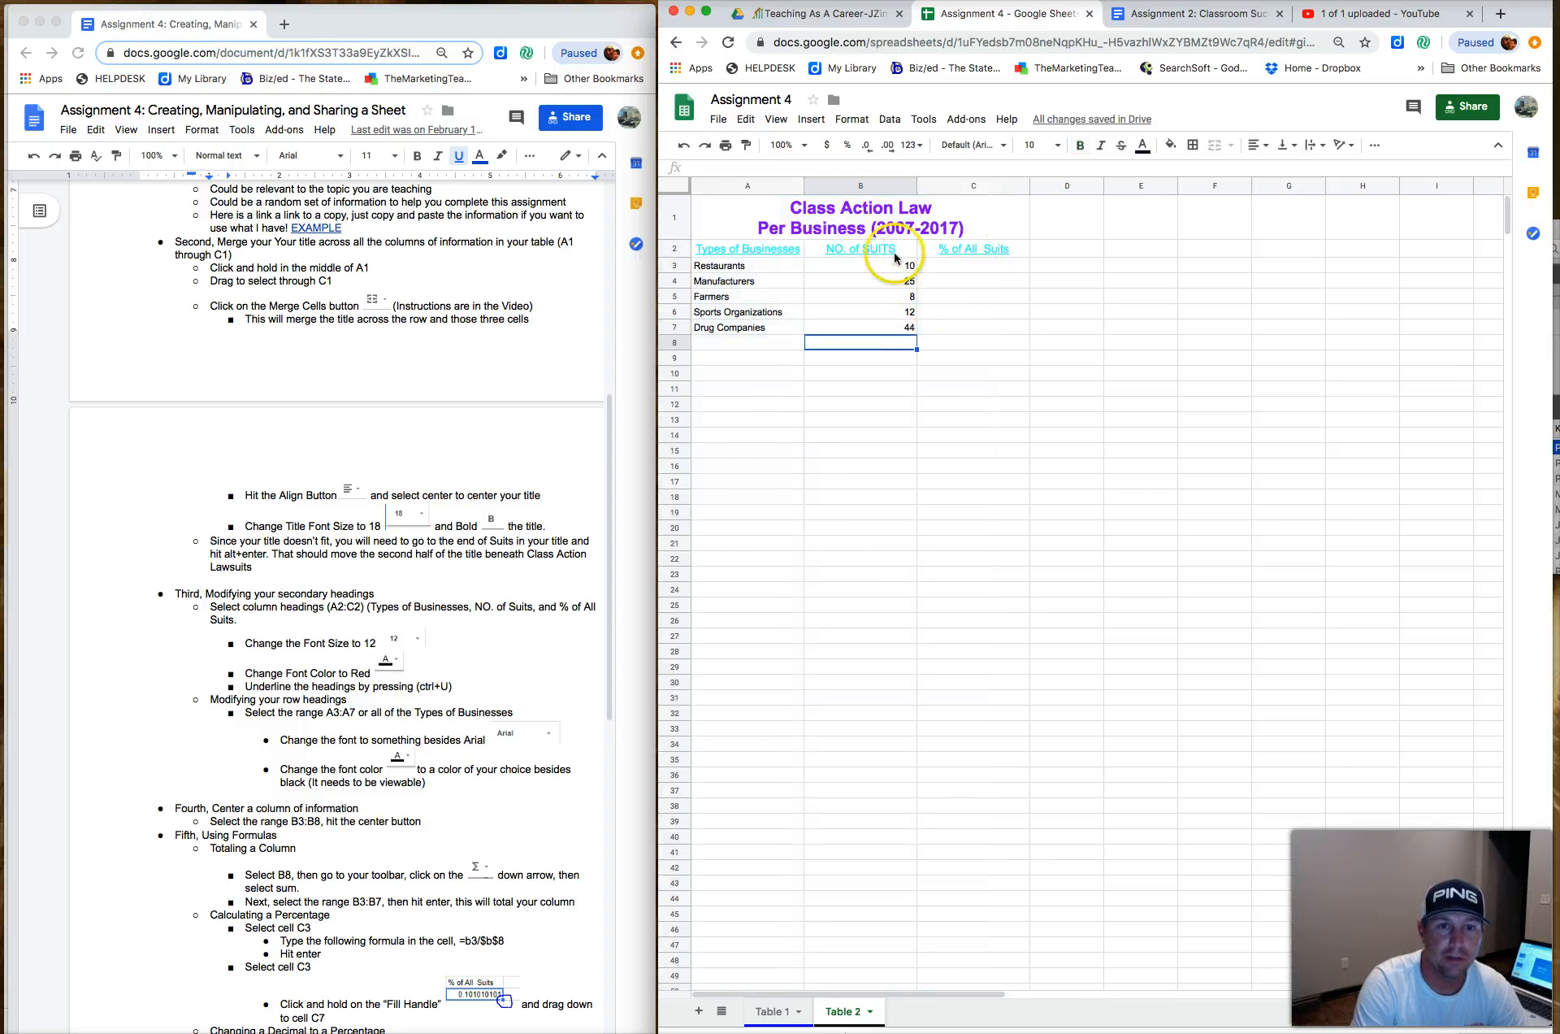
Narrow columns B and C together to one equal width that still fits their headings
{"action": "left_click", "coordinate": [894, 186]}
{"action": "left_click", "coordinate": [953, 189], "text": "shift"}
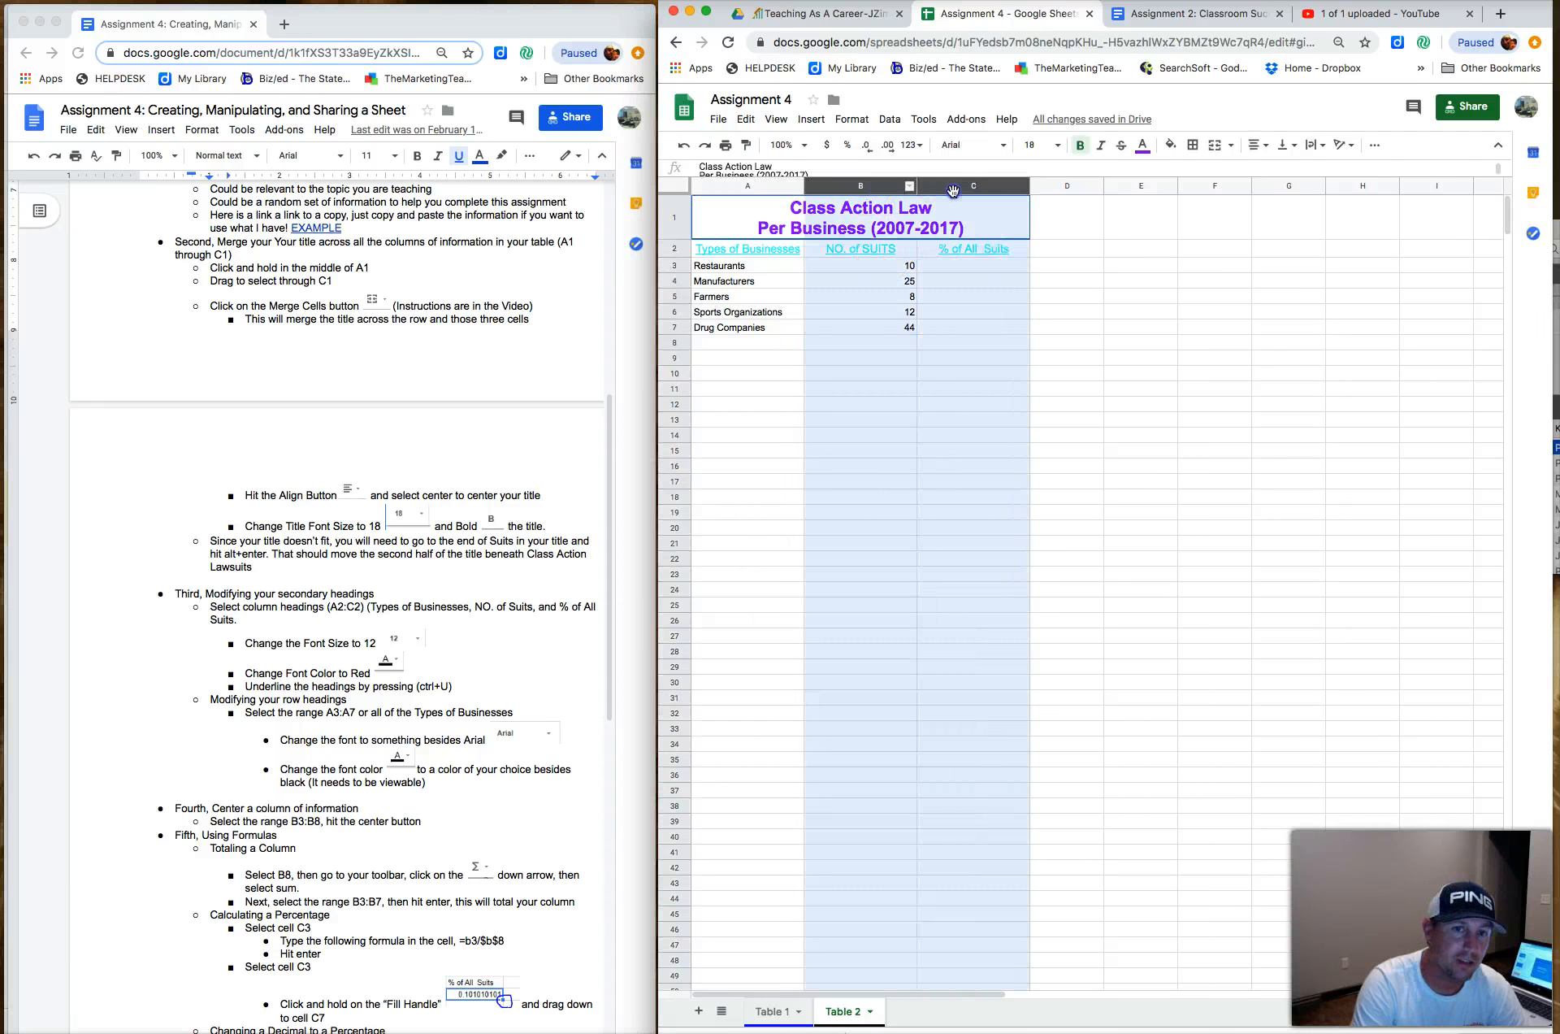
{"action": "left_click_drag", "start_coordinate": [917, 186], "coordinate": [902, 186]}
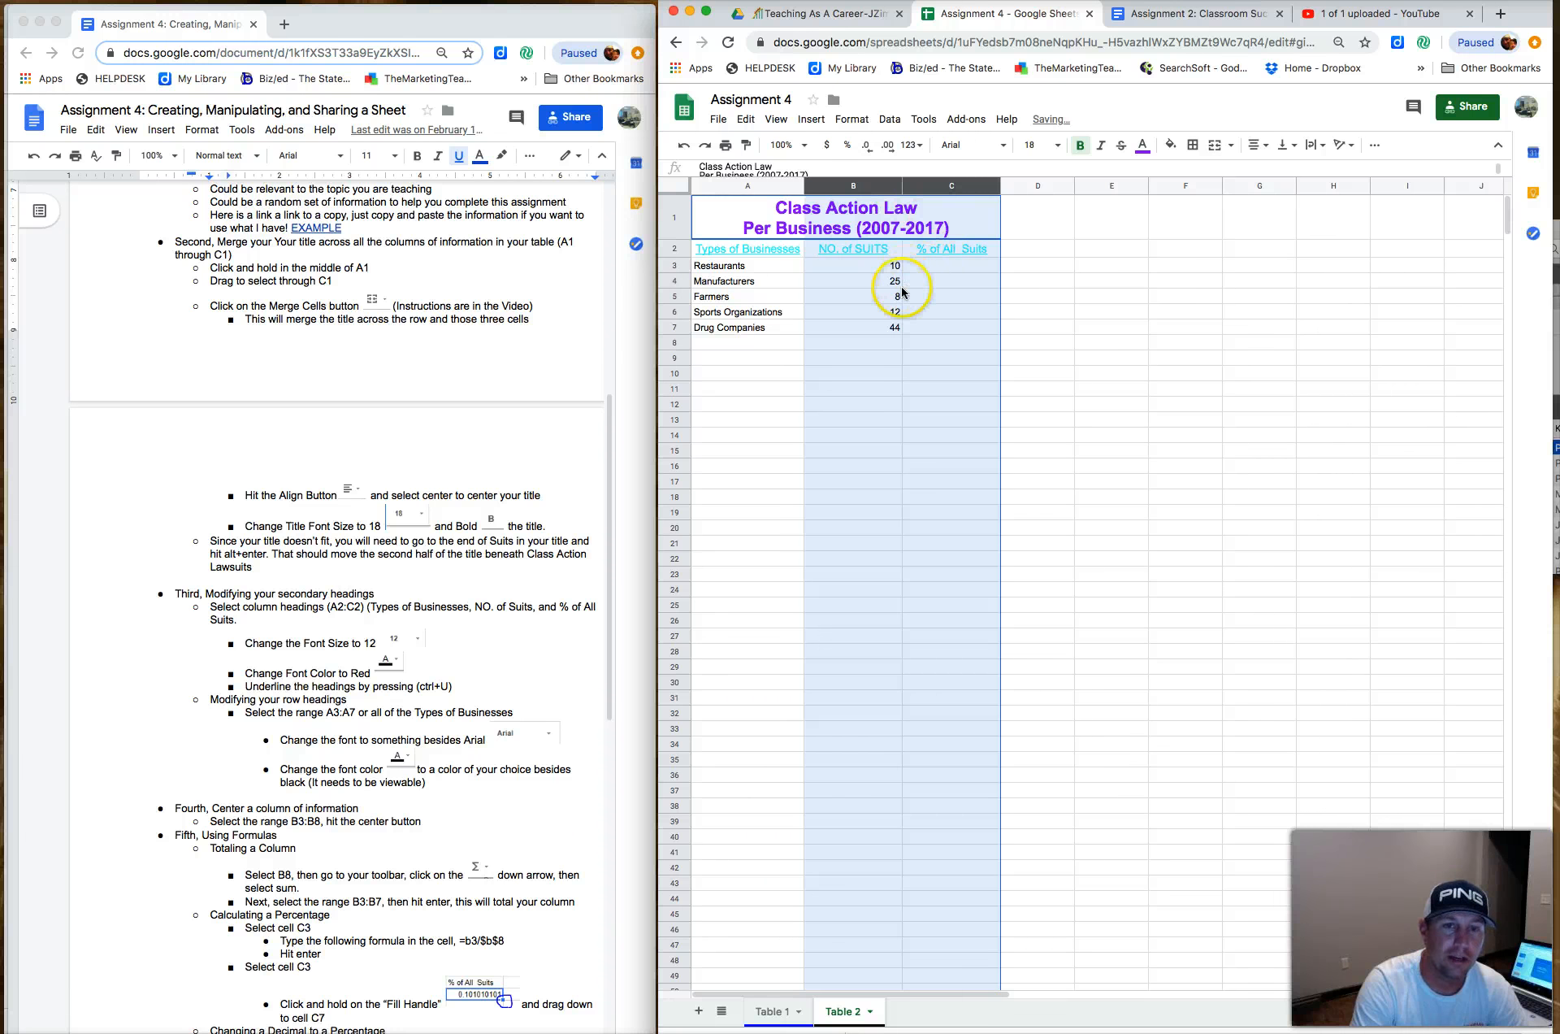
Change the font of the business types in A3:A7 to Cinzel
{"action": "left_click", "coordinate": [788, 267]}
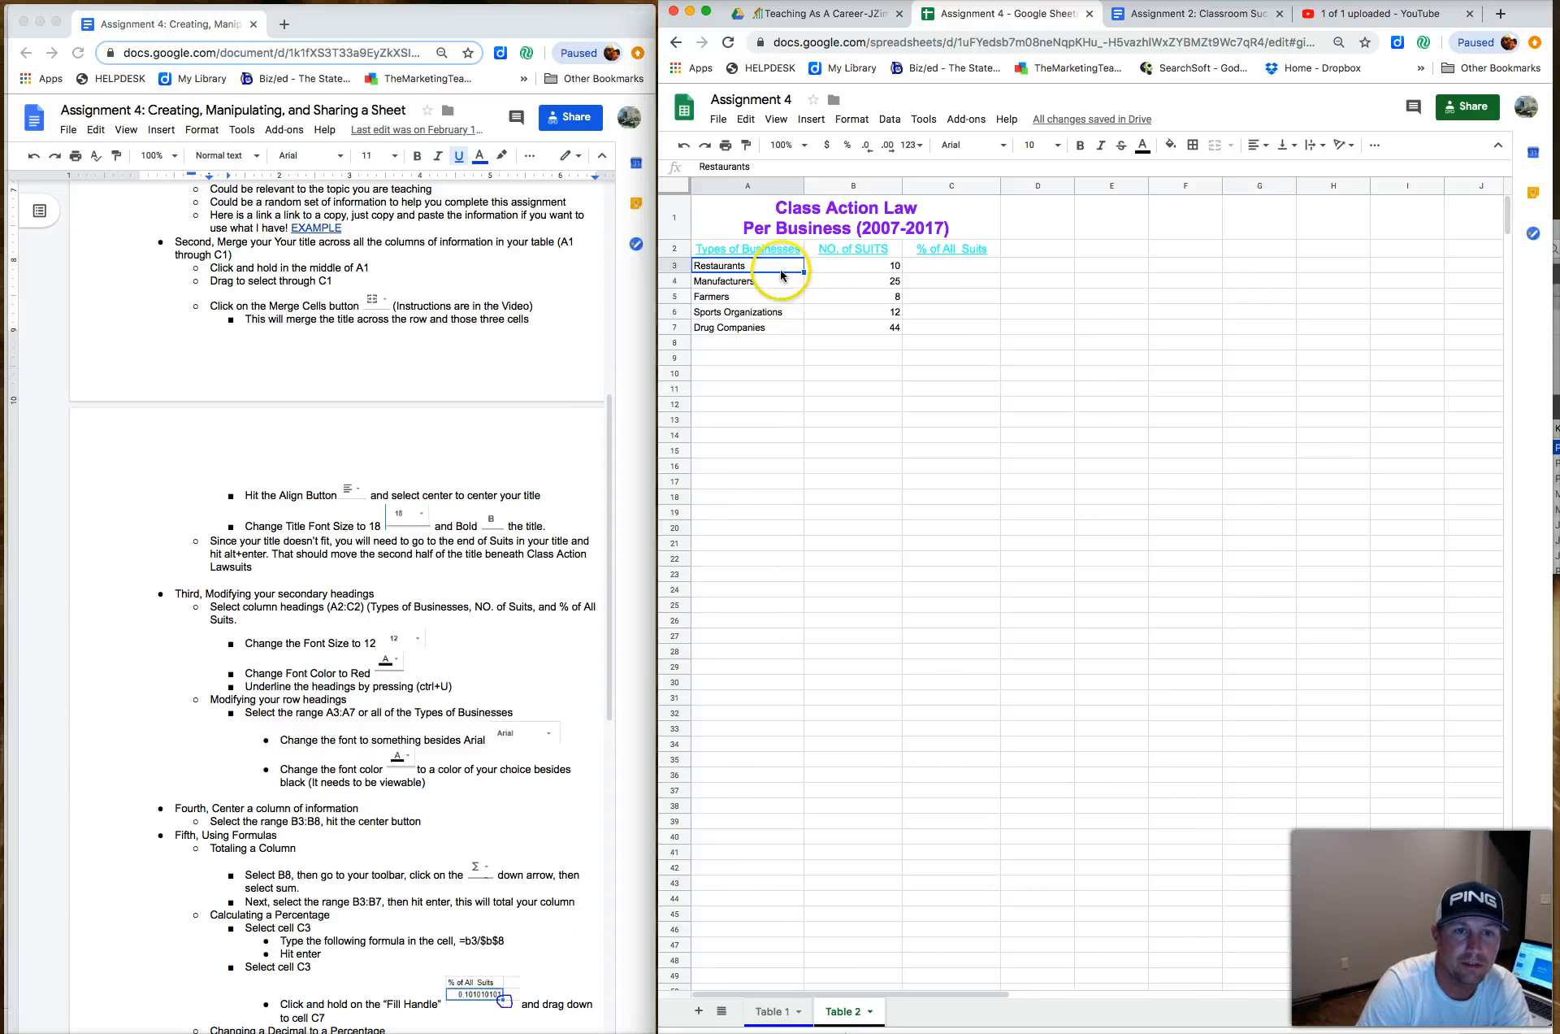
{"action": "left_click_drag", "start_coordinate": [792, 271], "coordinate": [777, 329]}
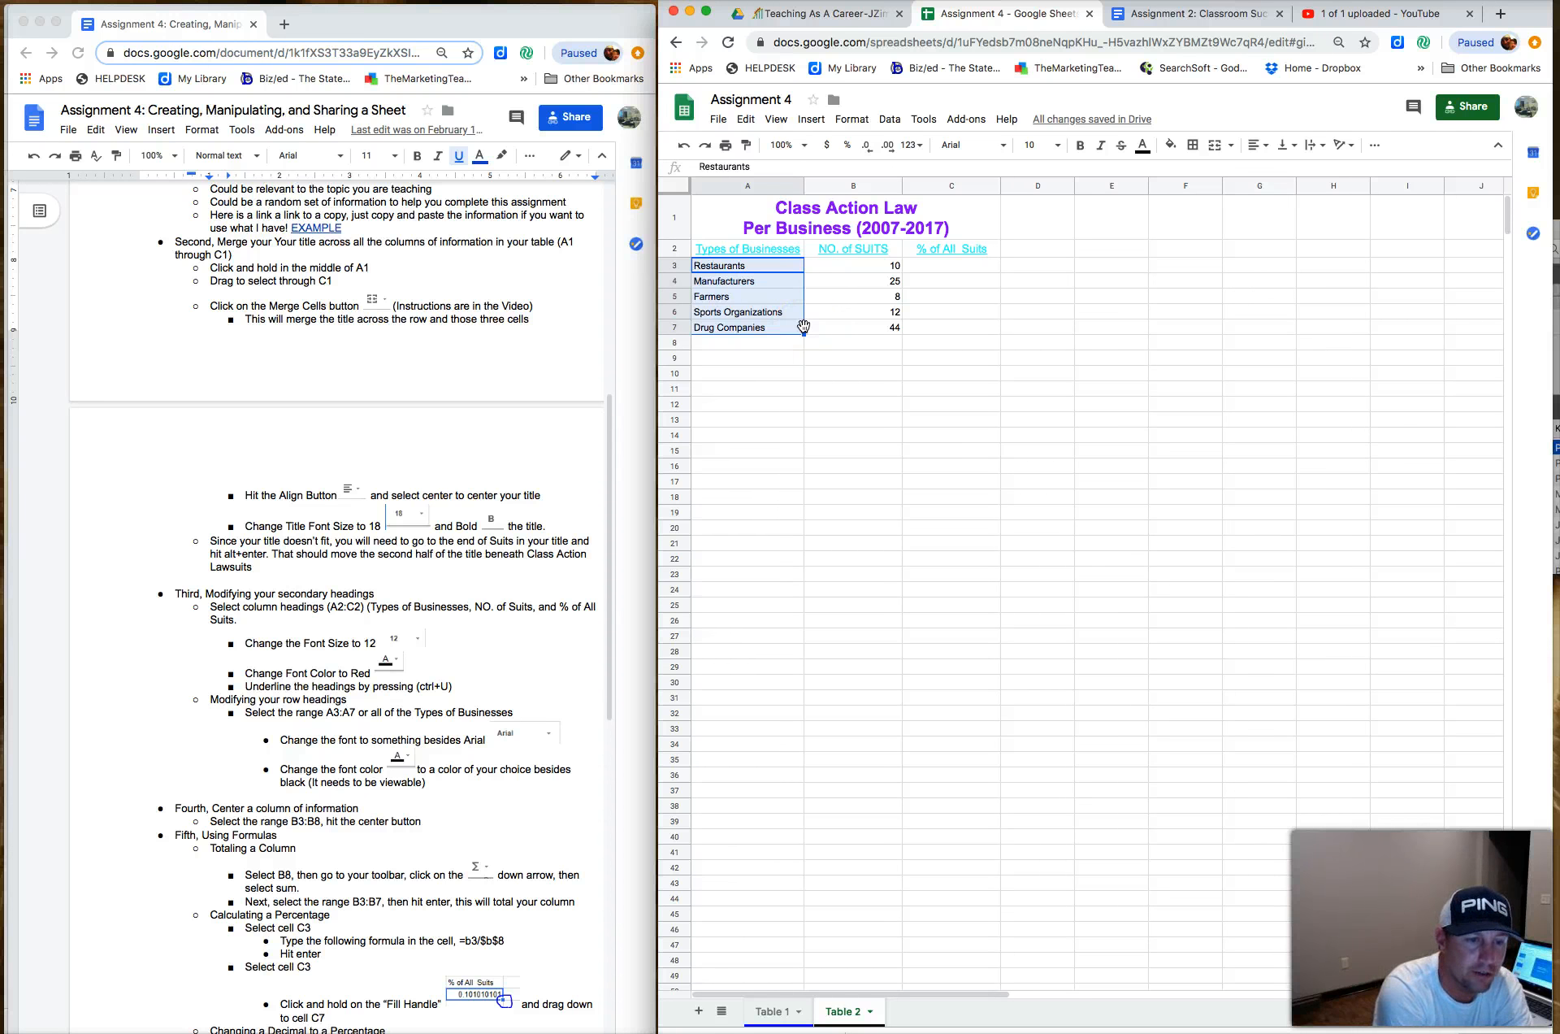
{"action": "left_click", "coordinate": [972, 144]}
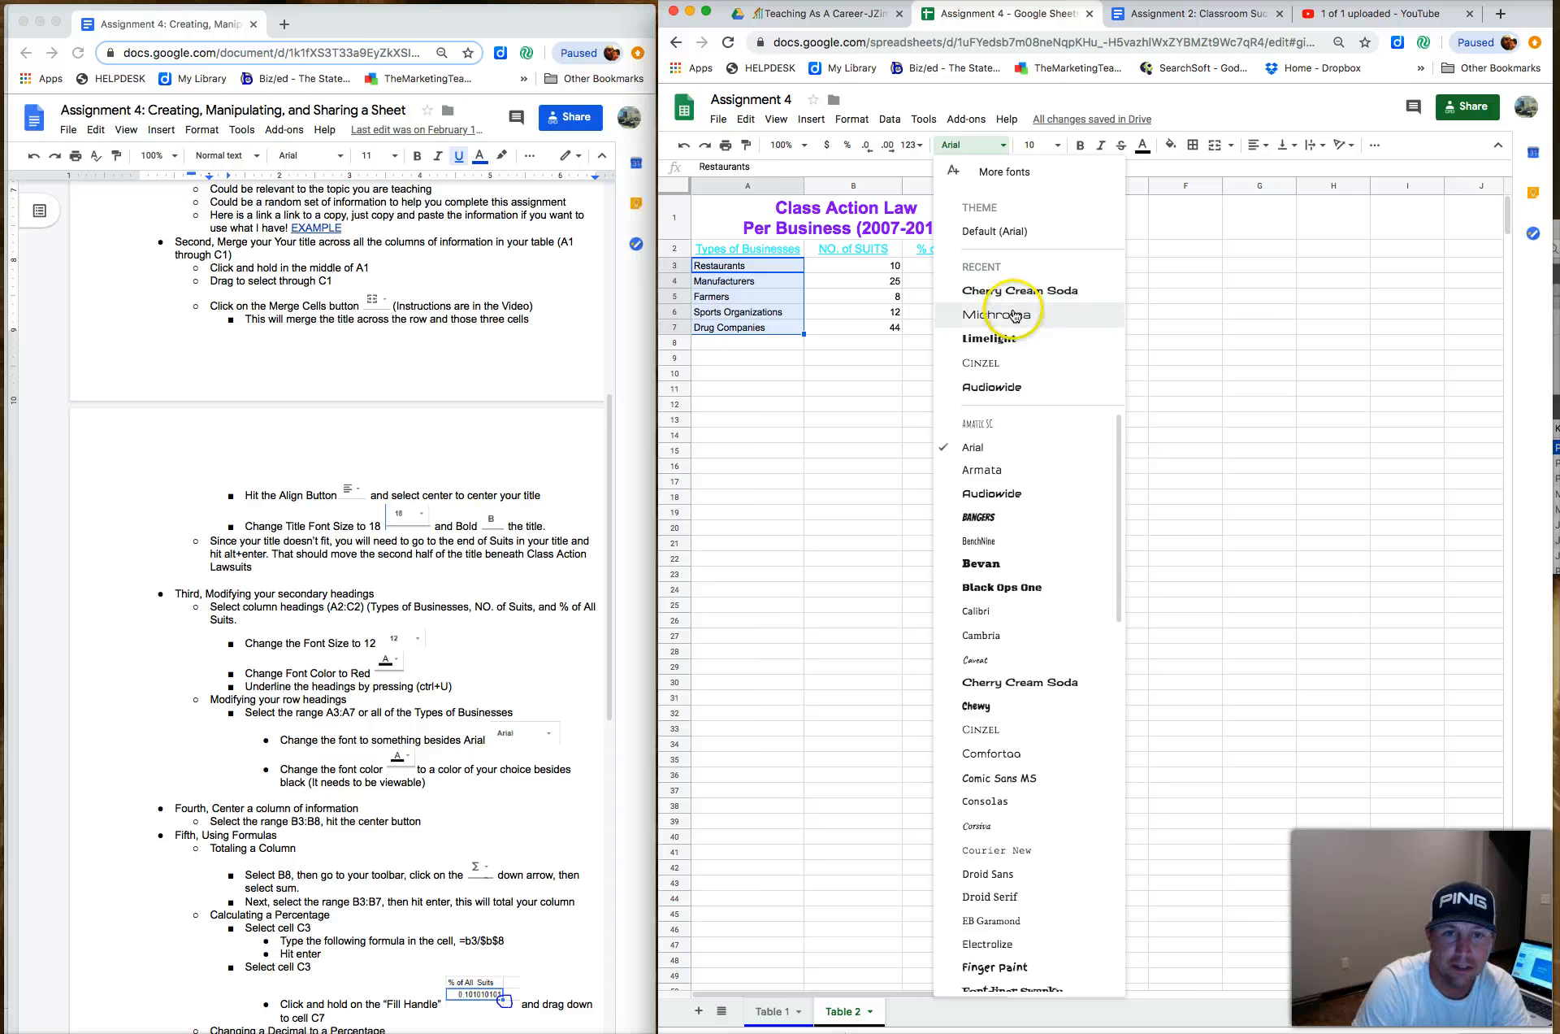
{"action": "left_click", "coordinate": [992, 362]}
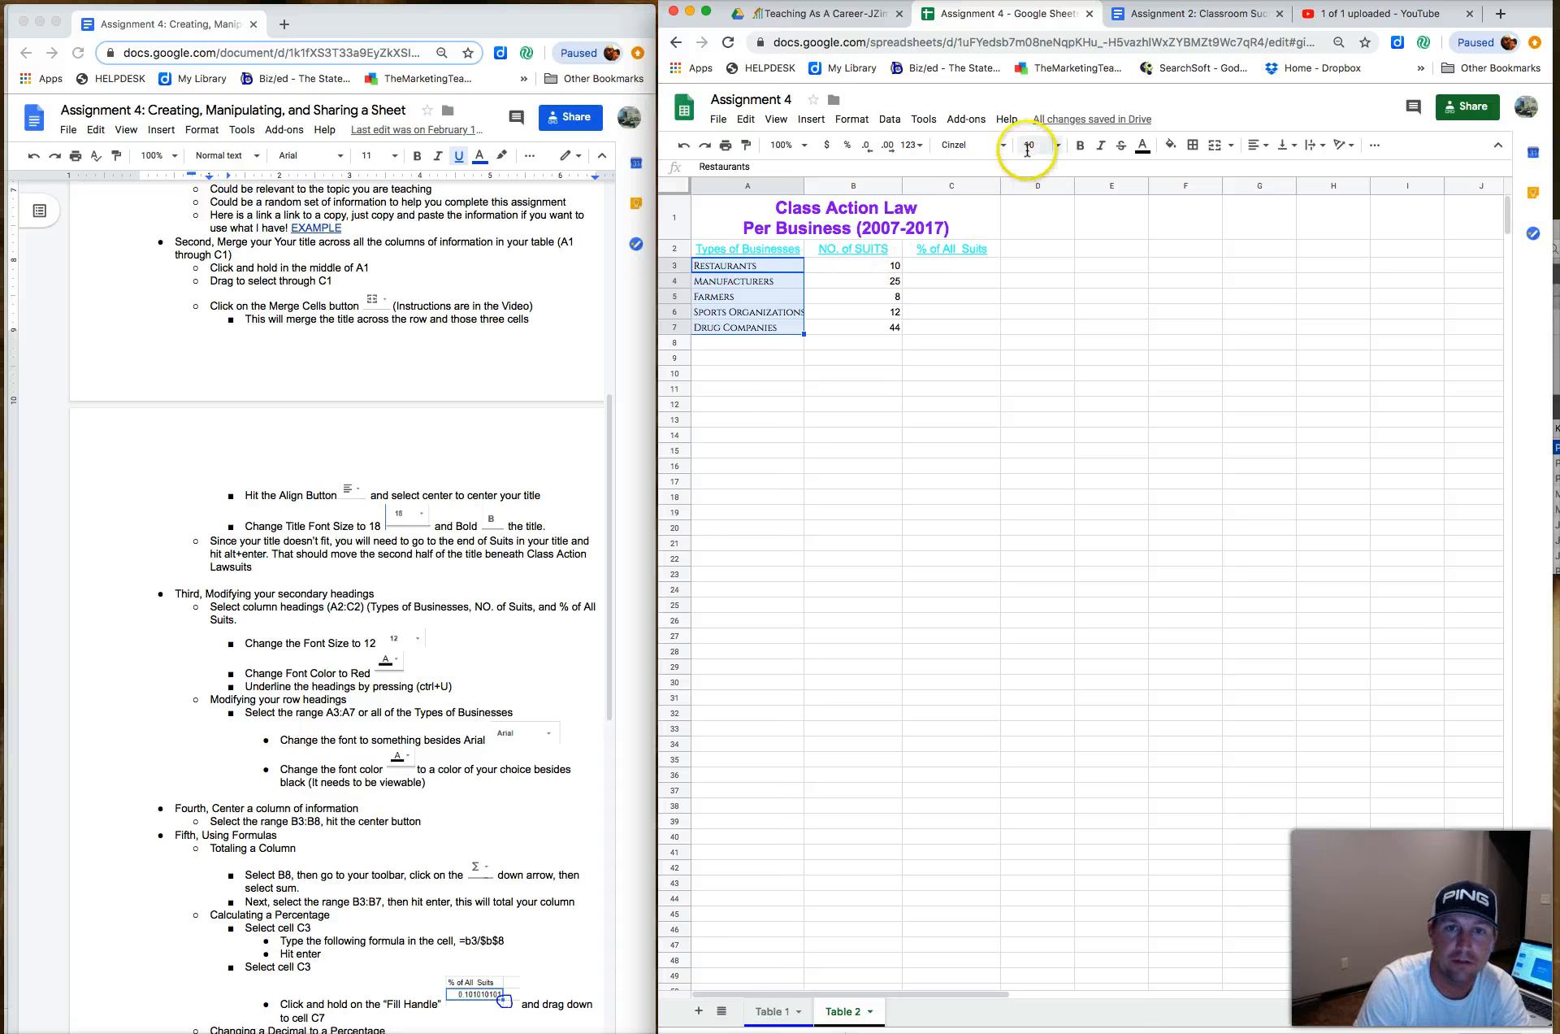
Change the text color of the business types in A3:A7 to dark orange
{"action": "left_click", "coordinate": [1143, 146]}
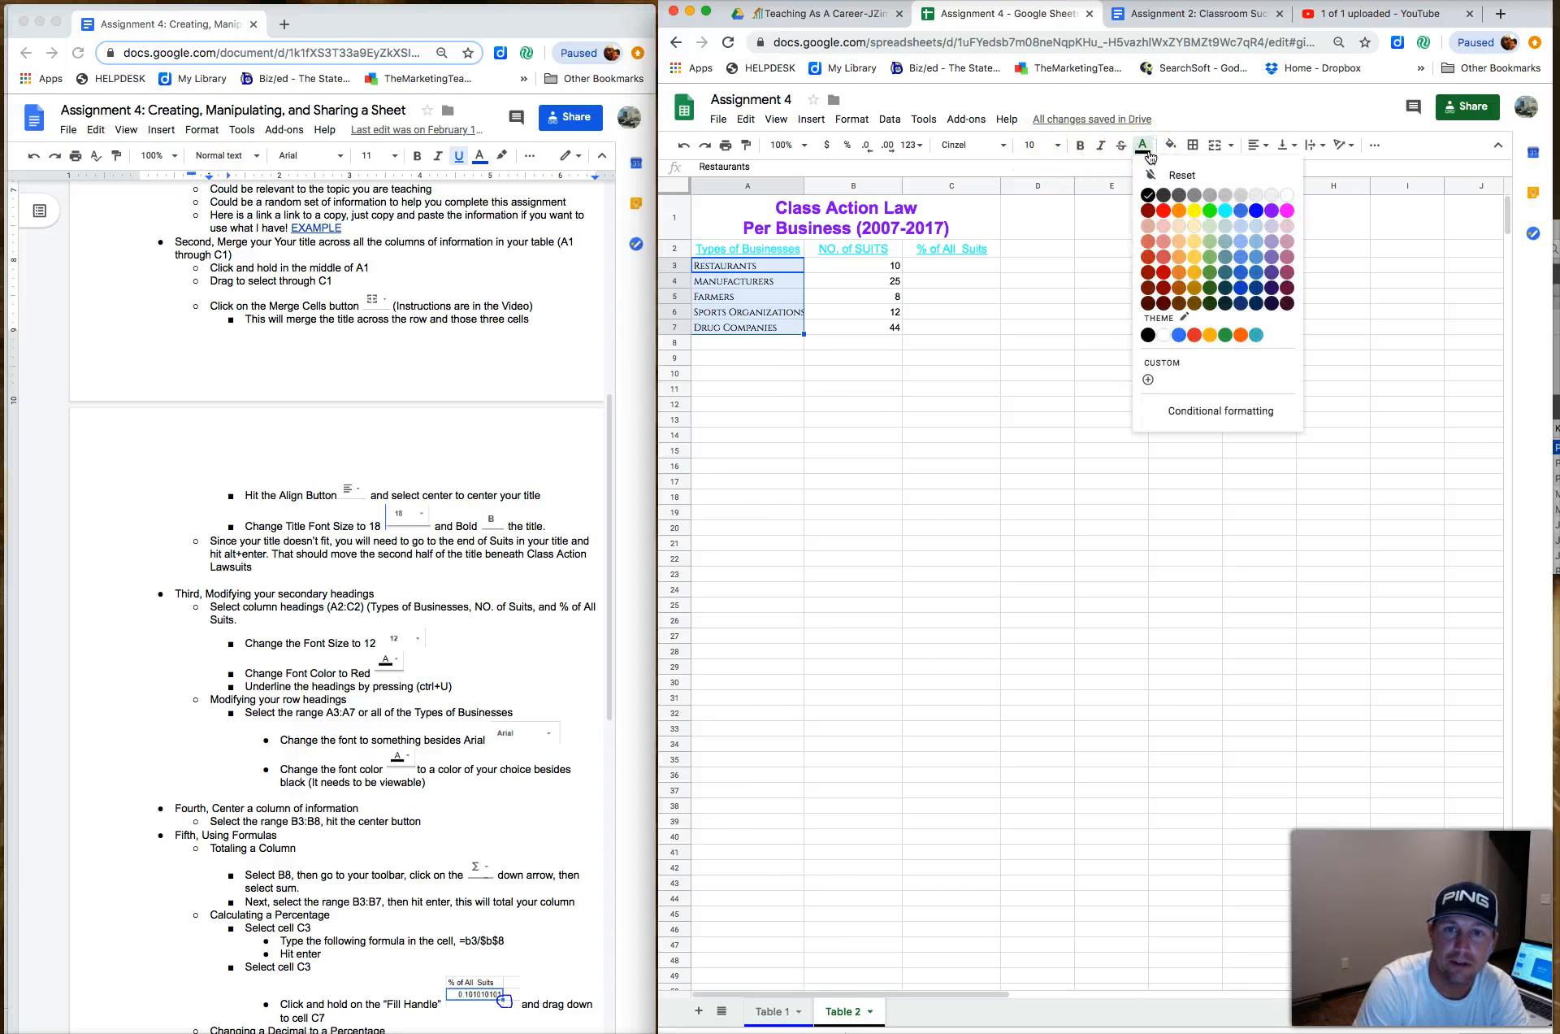
{"action": "left_click", "coordinate": [1201, 214]}
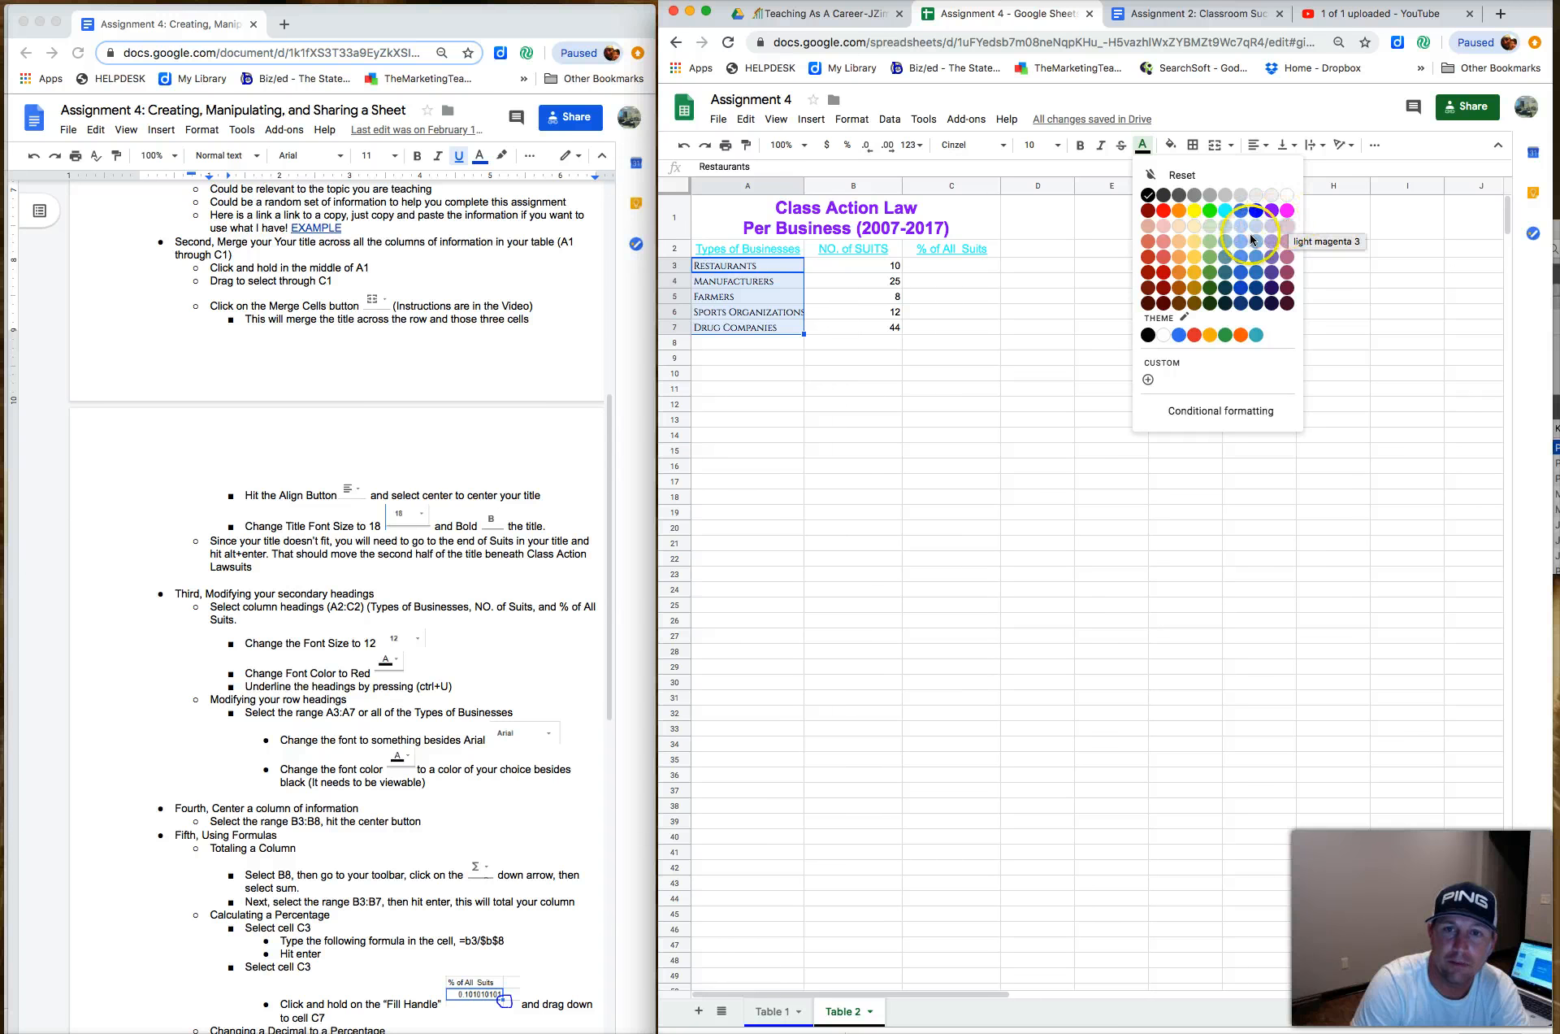
{"action": "left_click", "coordinate": [1183, 279]}
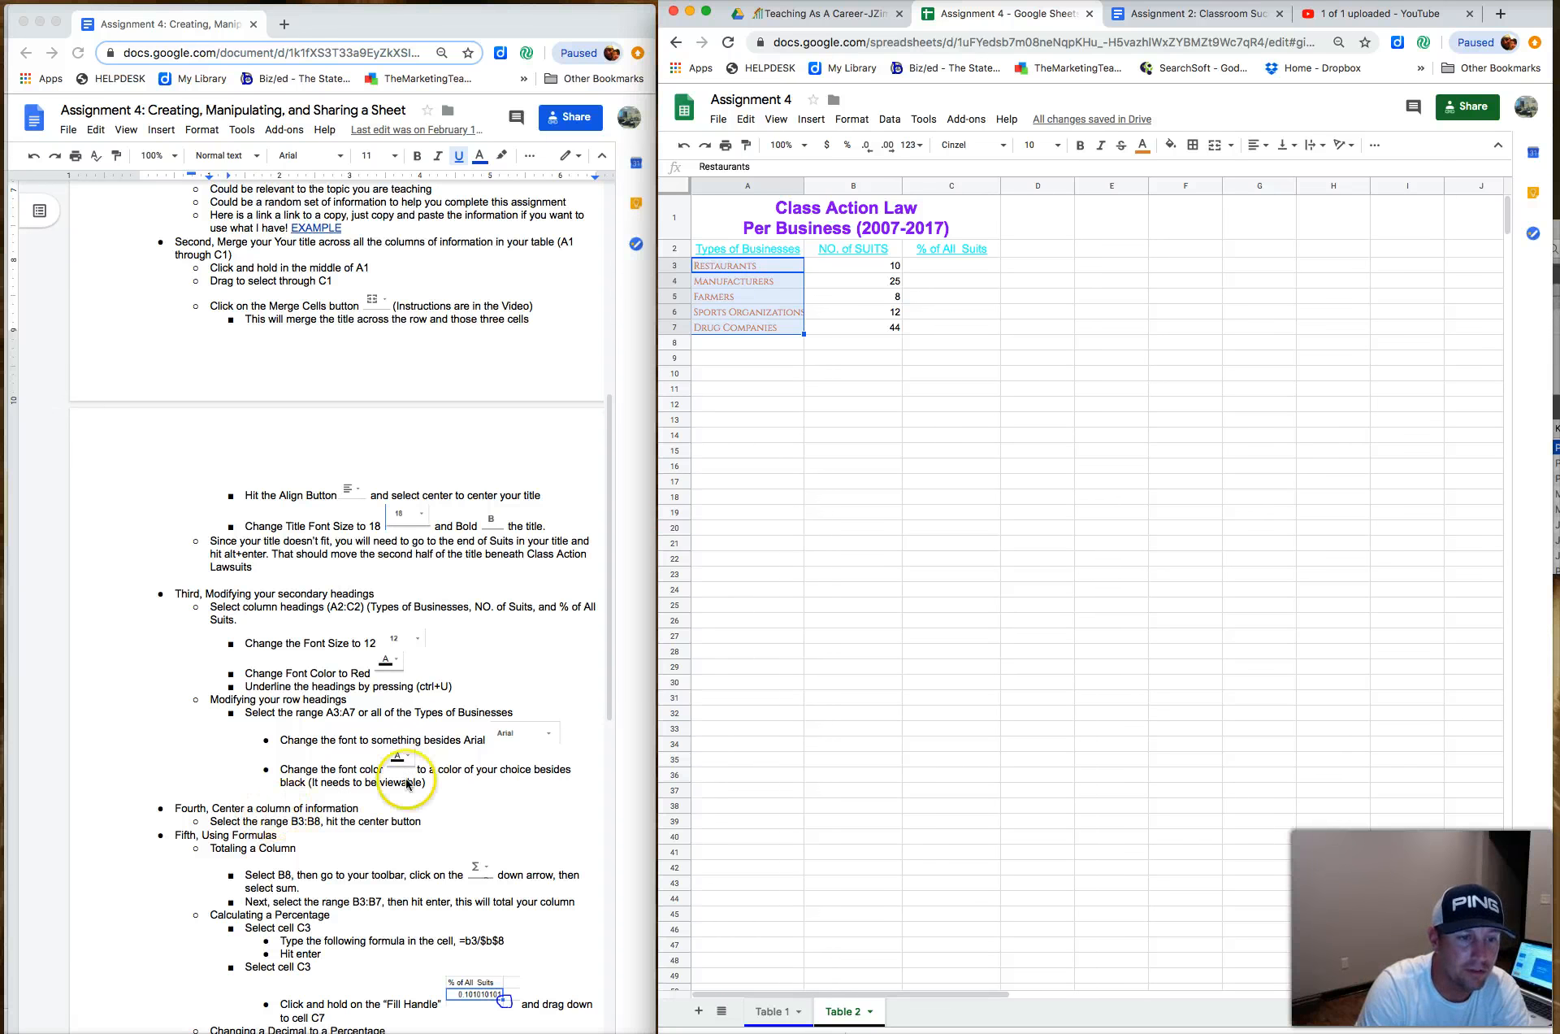
Center the contents of columns B and C horizontally
{"action": "left_click", "coordinate": [854, 187]}
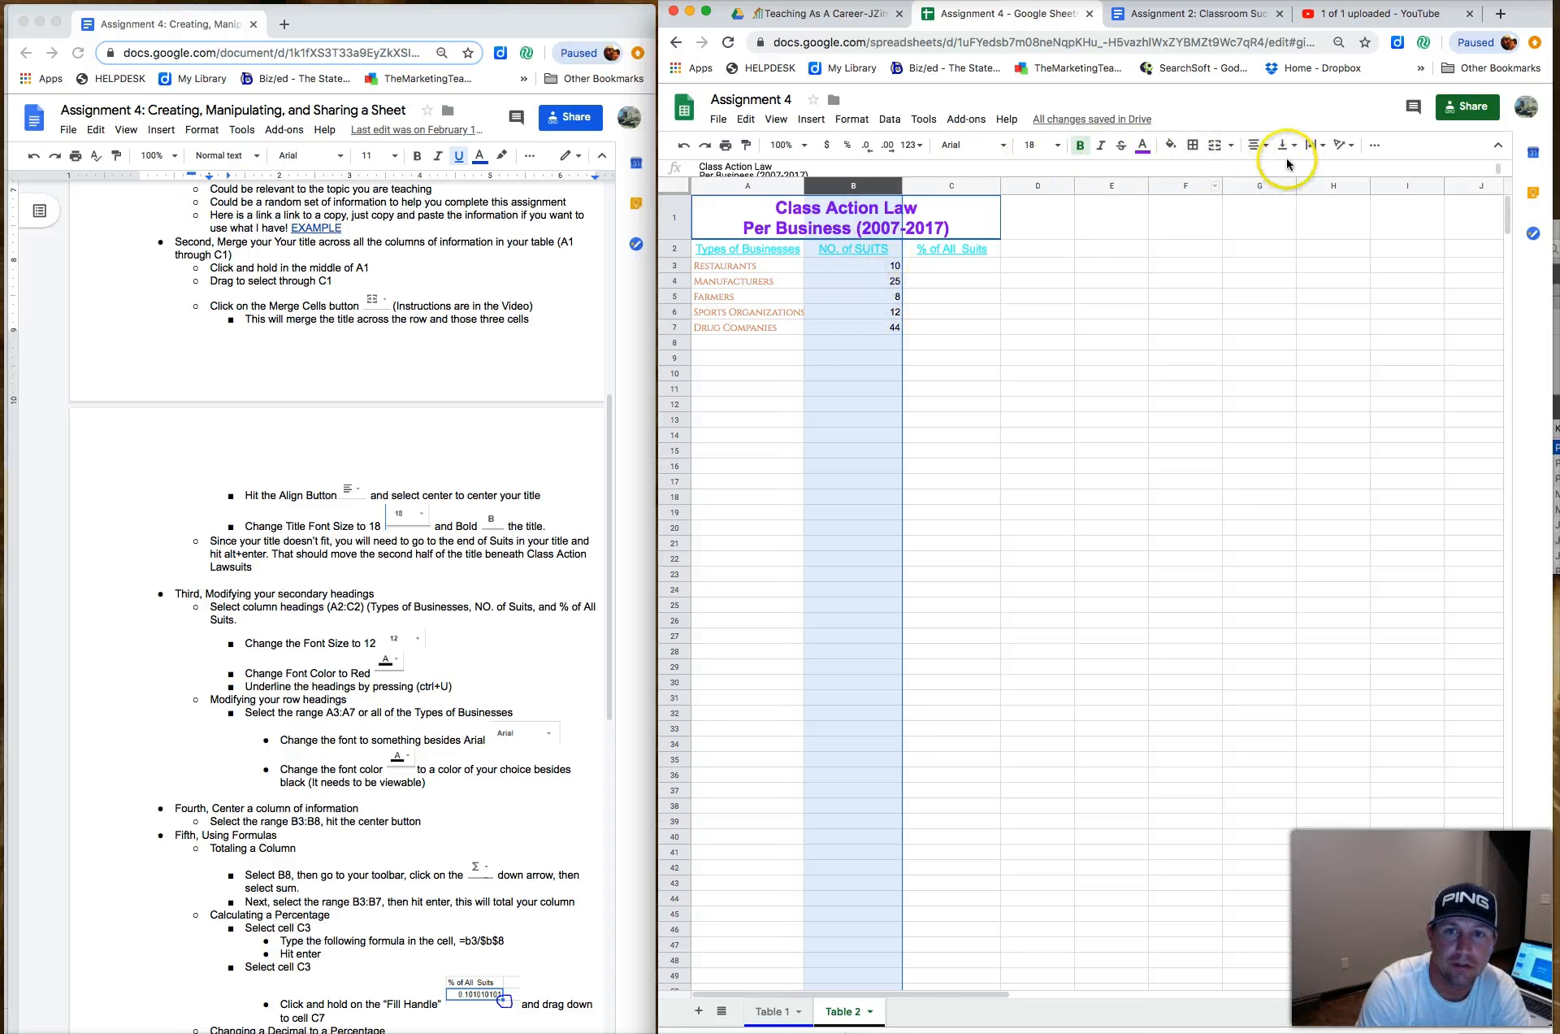
{"action": "left_click", "coordinate": [1259, 154]}
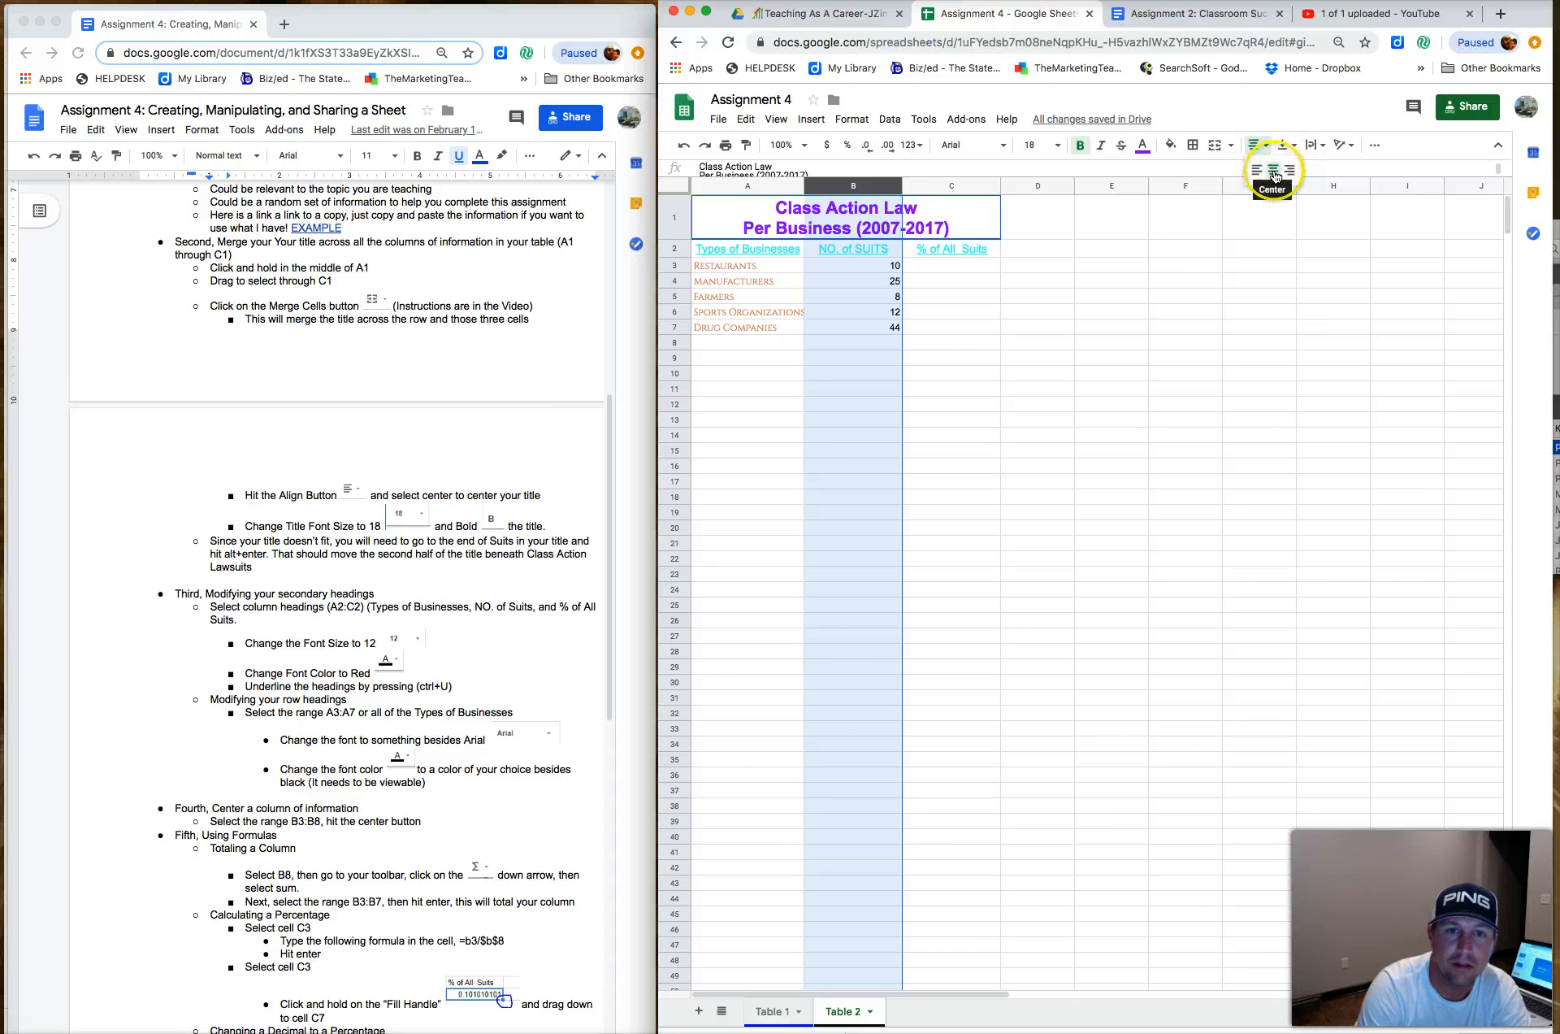
{"action": "left_click", "coordinate": [1273, 171]}
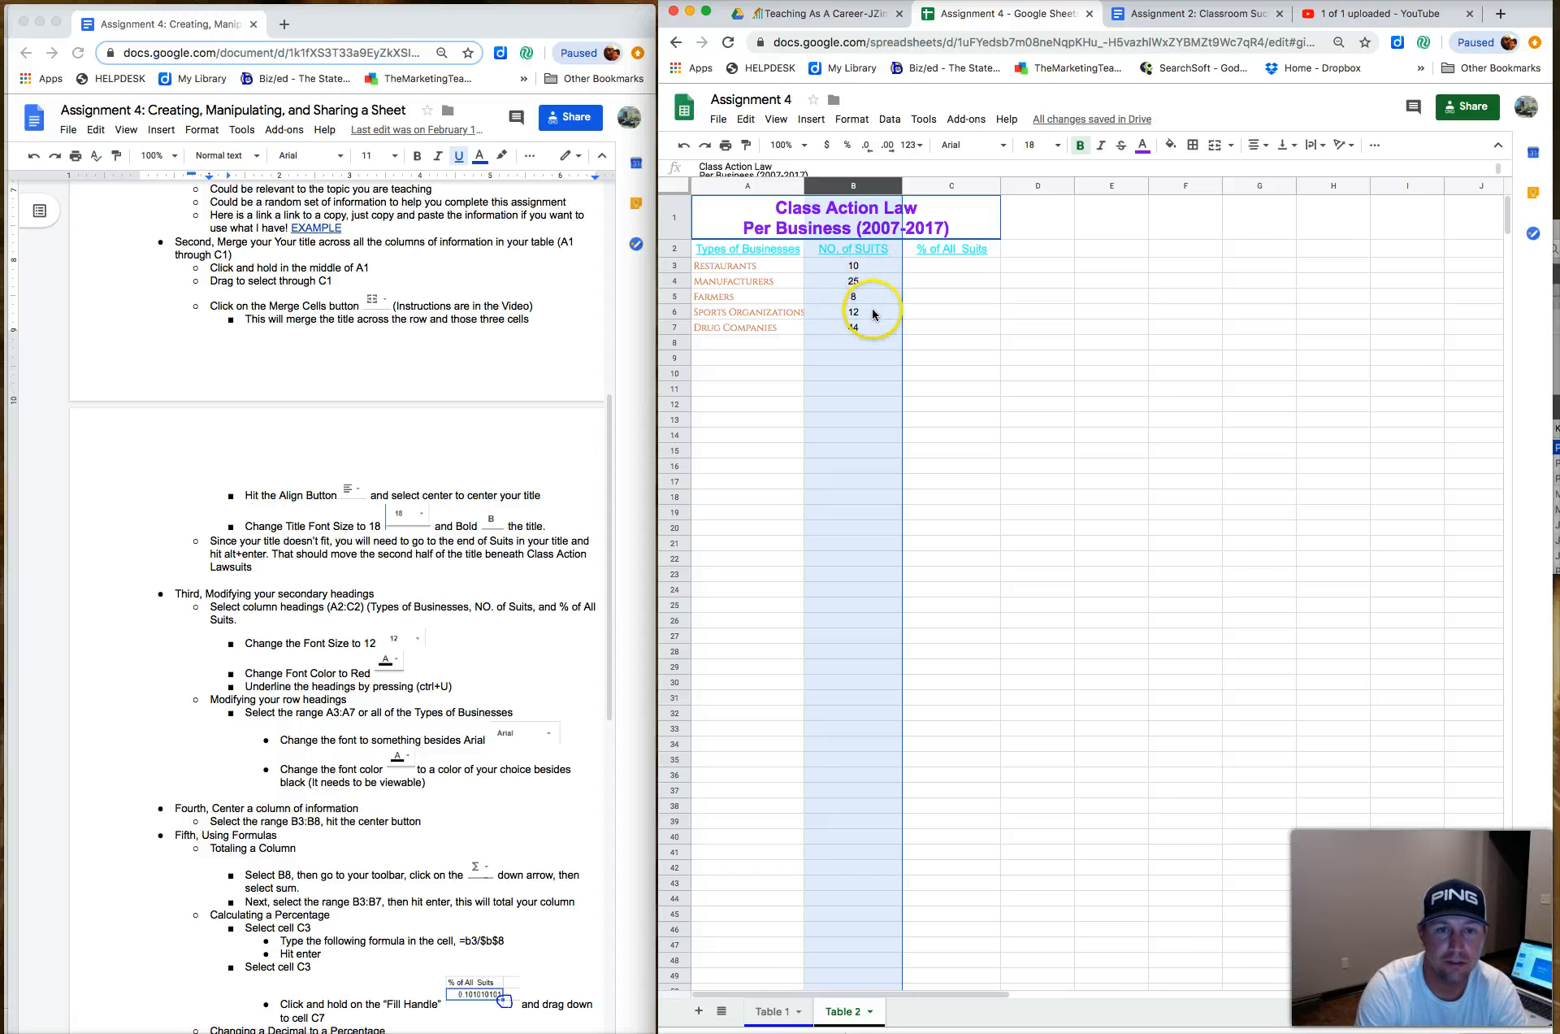
{"action": "left_click", "coordinate": [939, 265]}
{"action": "left_click", "coordinate": [954, 186]}
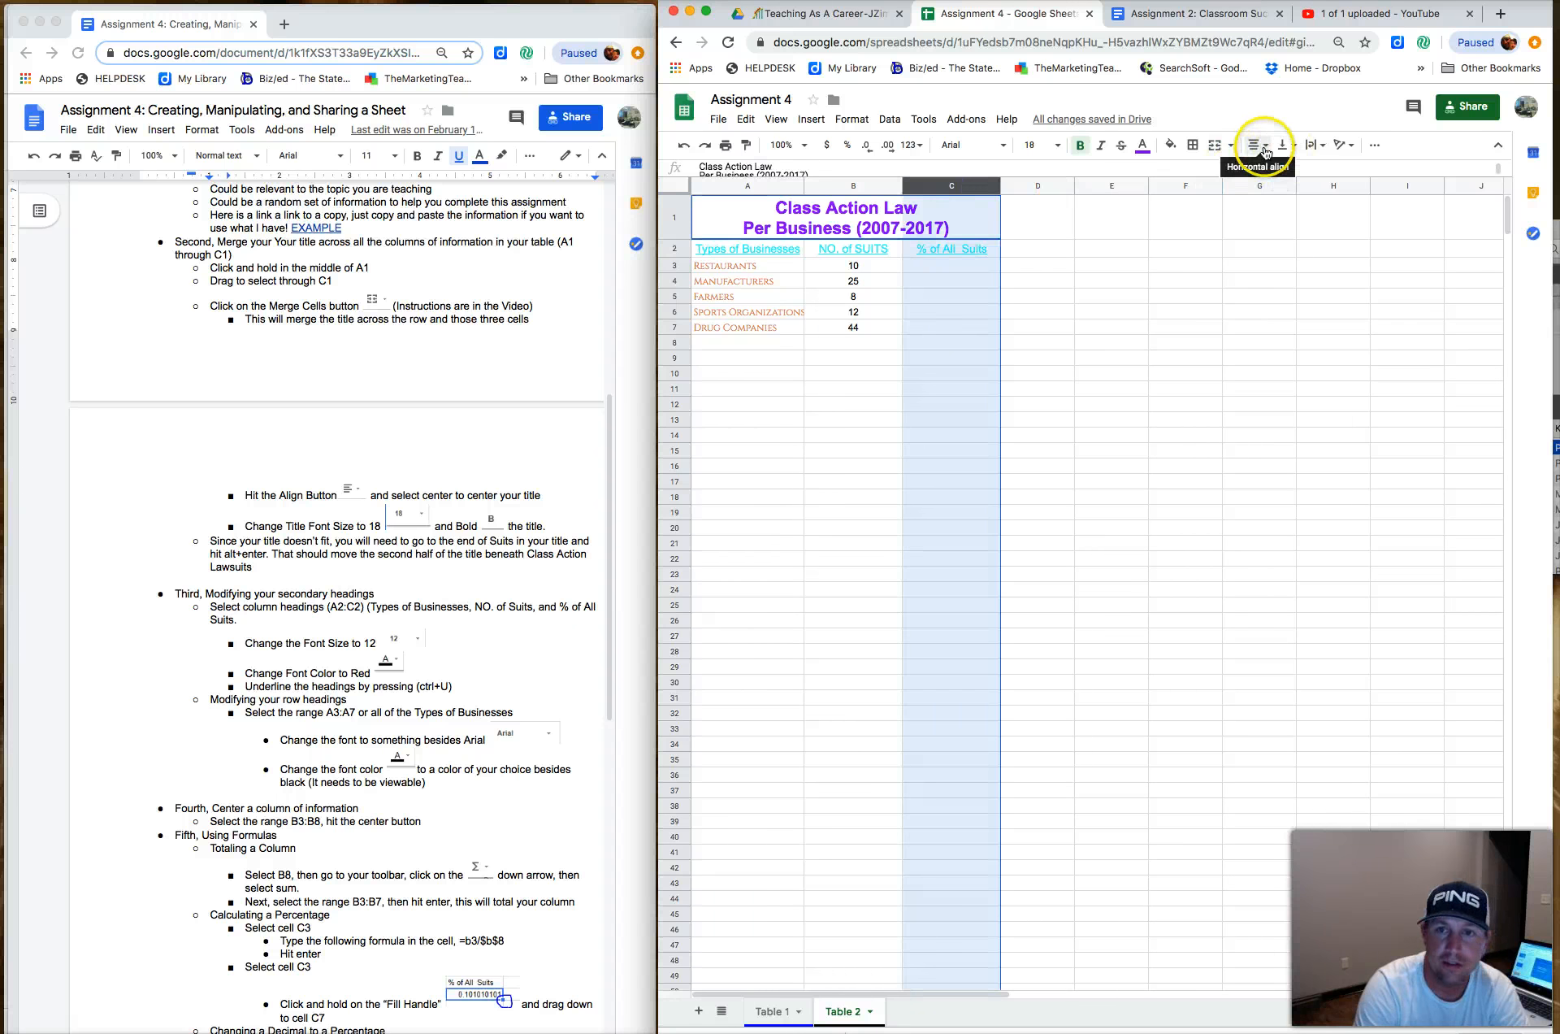
{"action": "left_click", "coordinate": [1265, 152]}
{"action": "left_click", "coordinate": [1274, 171]}
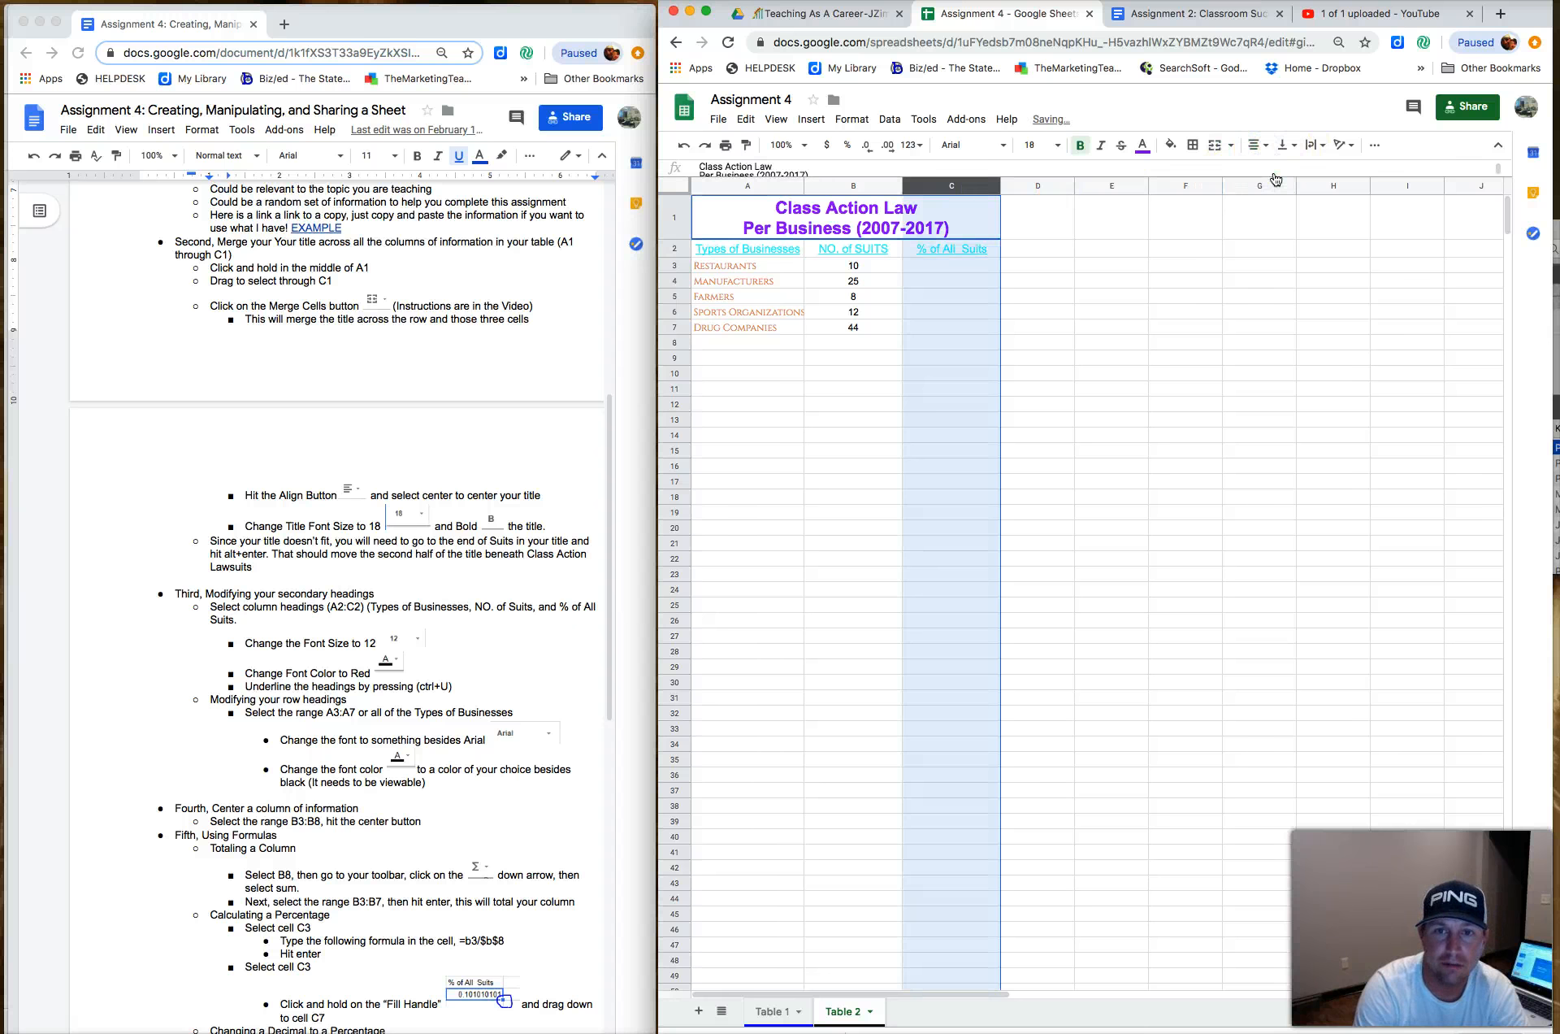
{"action": "left_click", "coordinate": [947, 296]}
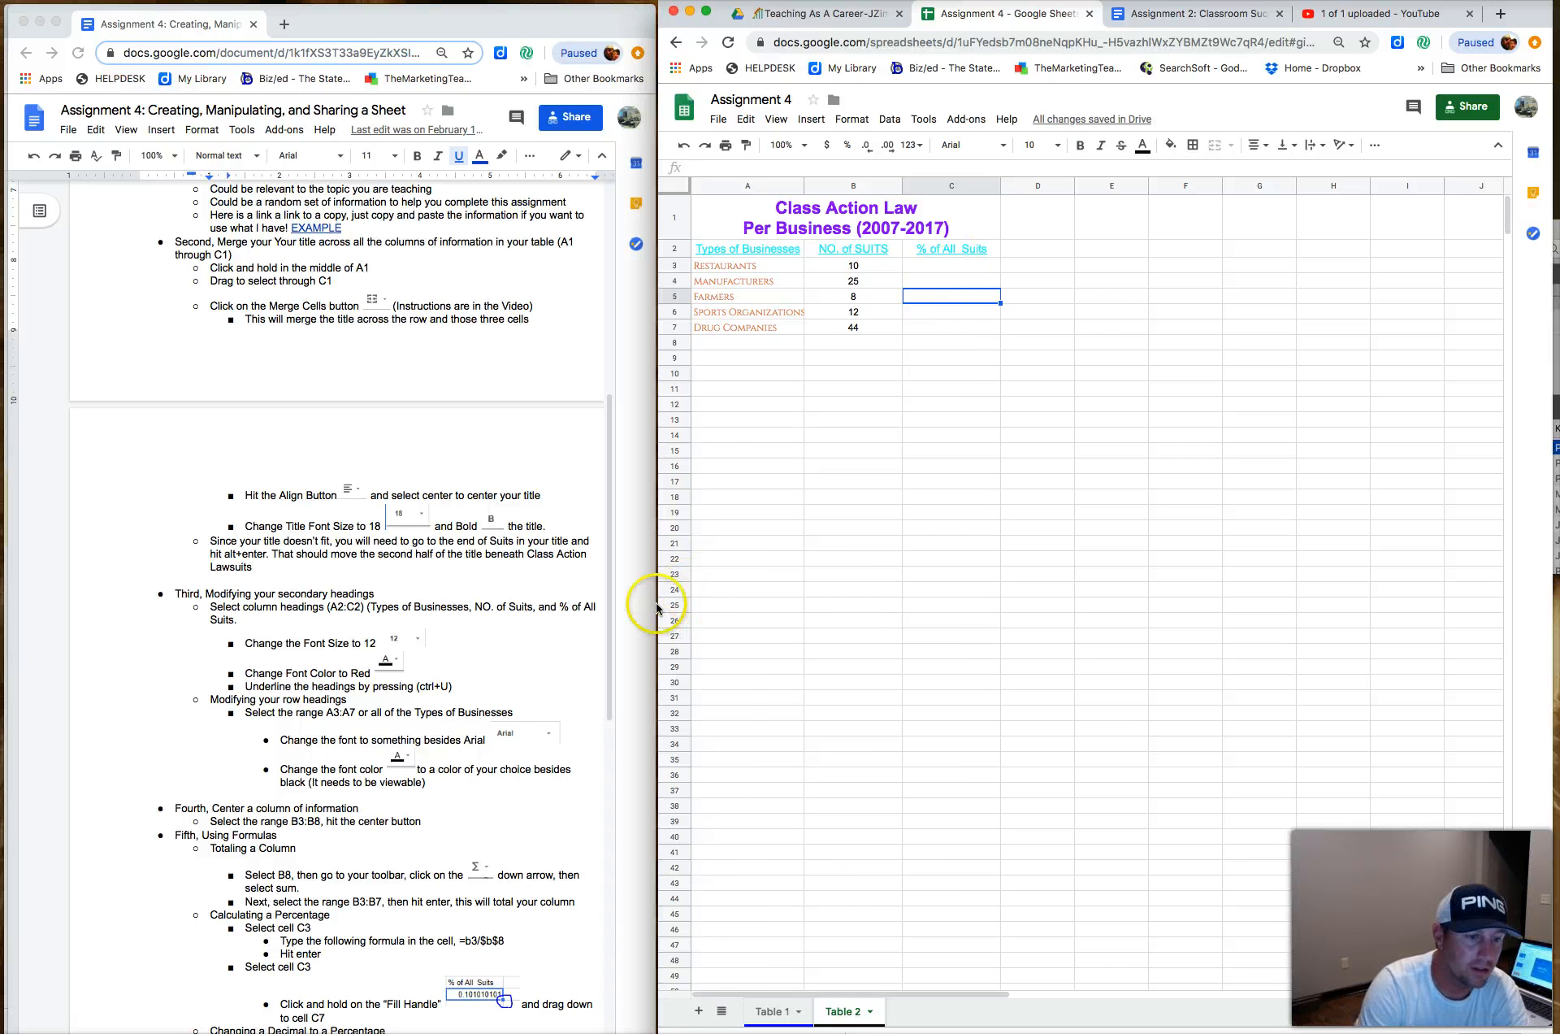
Total the number of suits in B8 with the SUM function over B3:B7
{"action": "scroll", "coordinate": [435, 764], "scroll_direction": "down", "scroll_amount": 1}
{"action": "scroll", "coordinate": [434, 764], "scroll_direction": "down", "scroll_amount": 2}
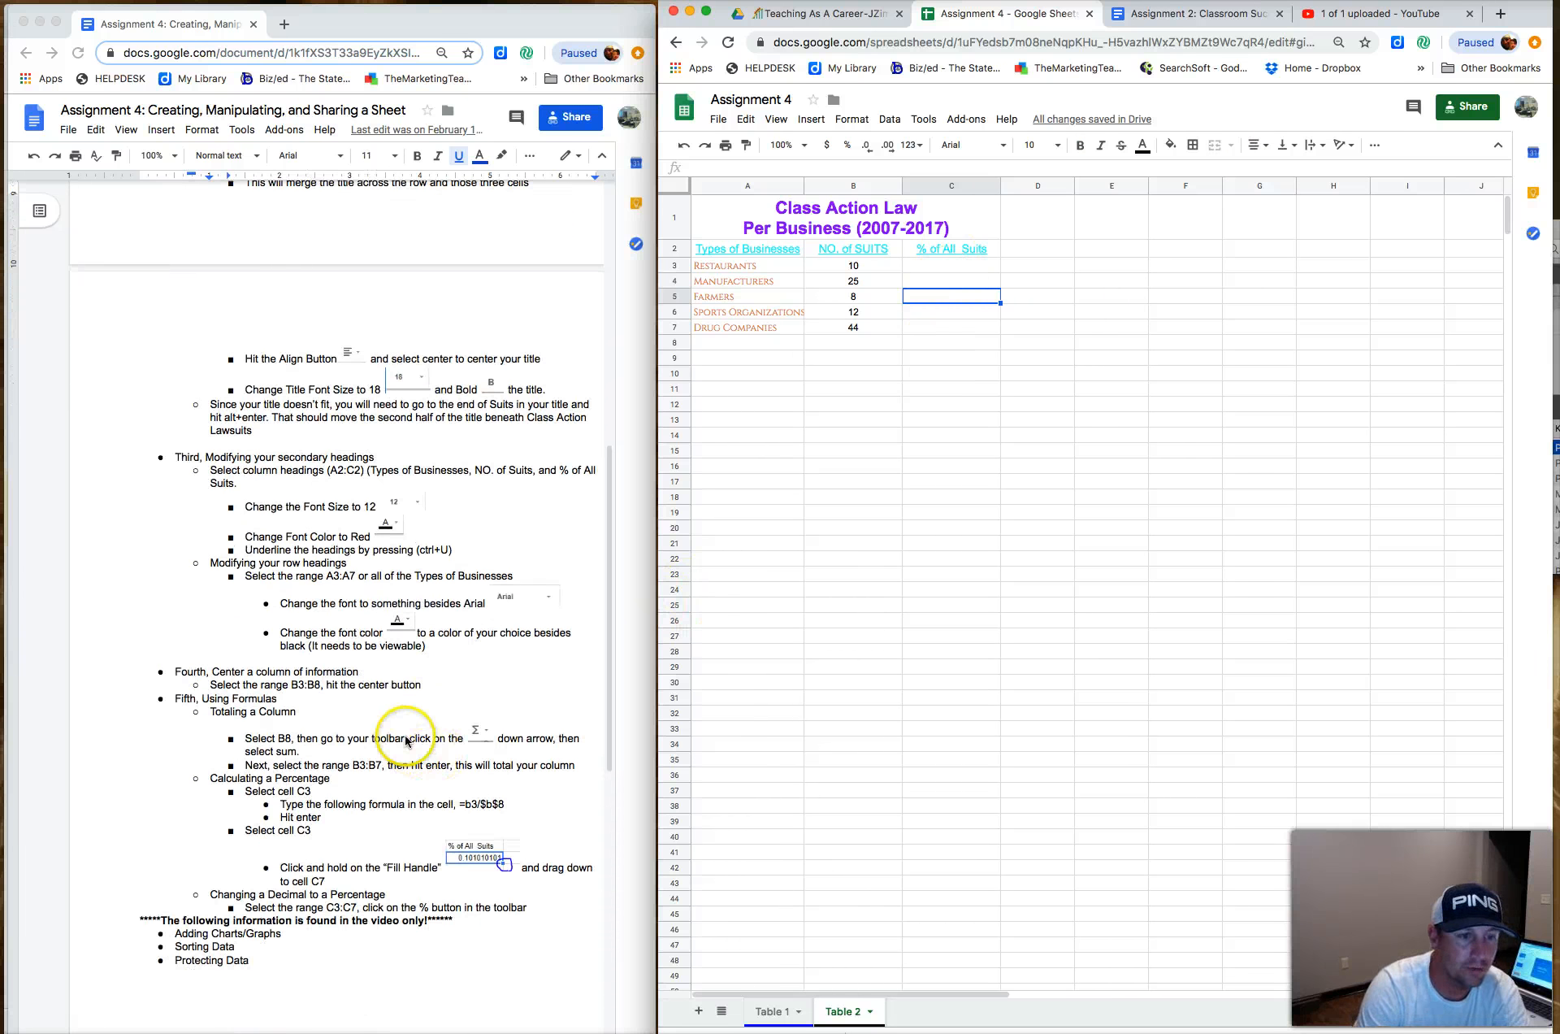
{"action": "scroll", "coordinate": [410, 741], "scroll_direction": "down", "scroll_amount": 2}
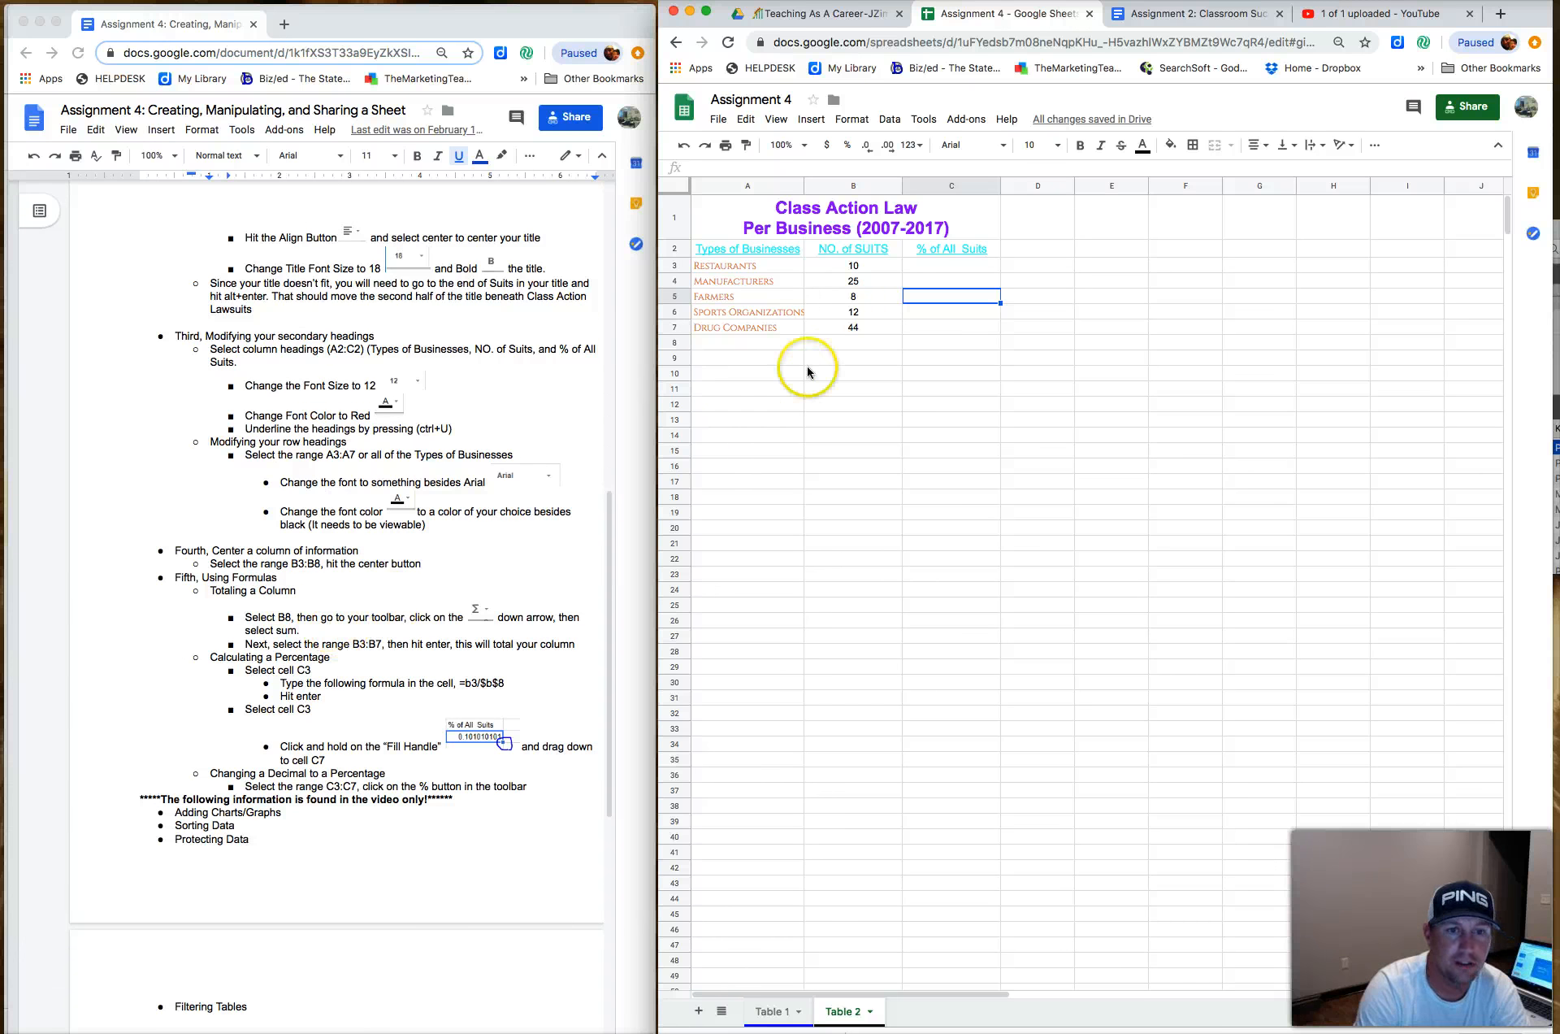
{"action": "left_click", "coordinate": [847, 347]}
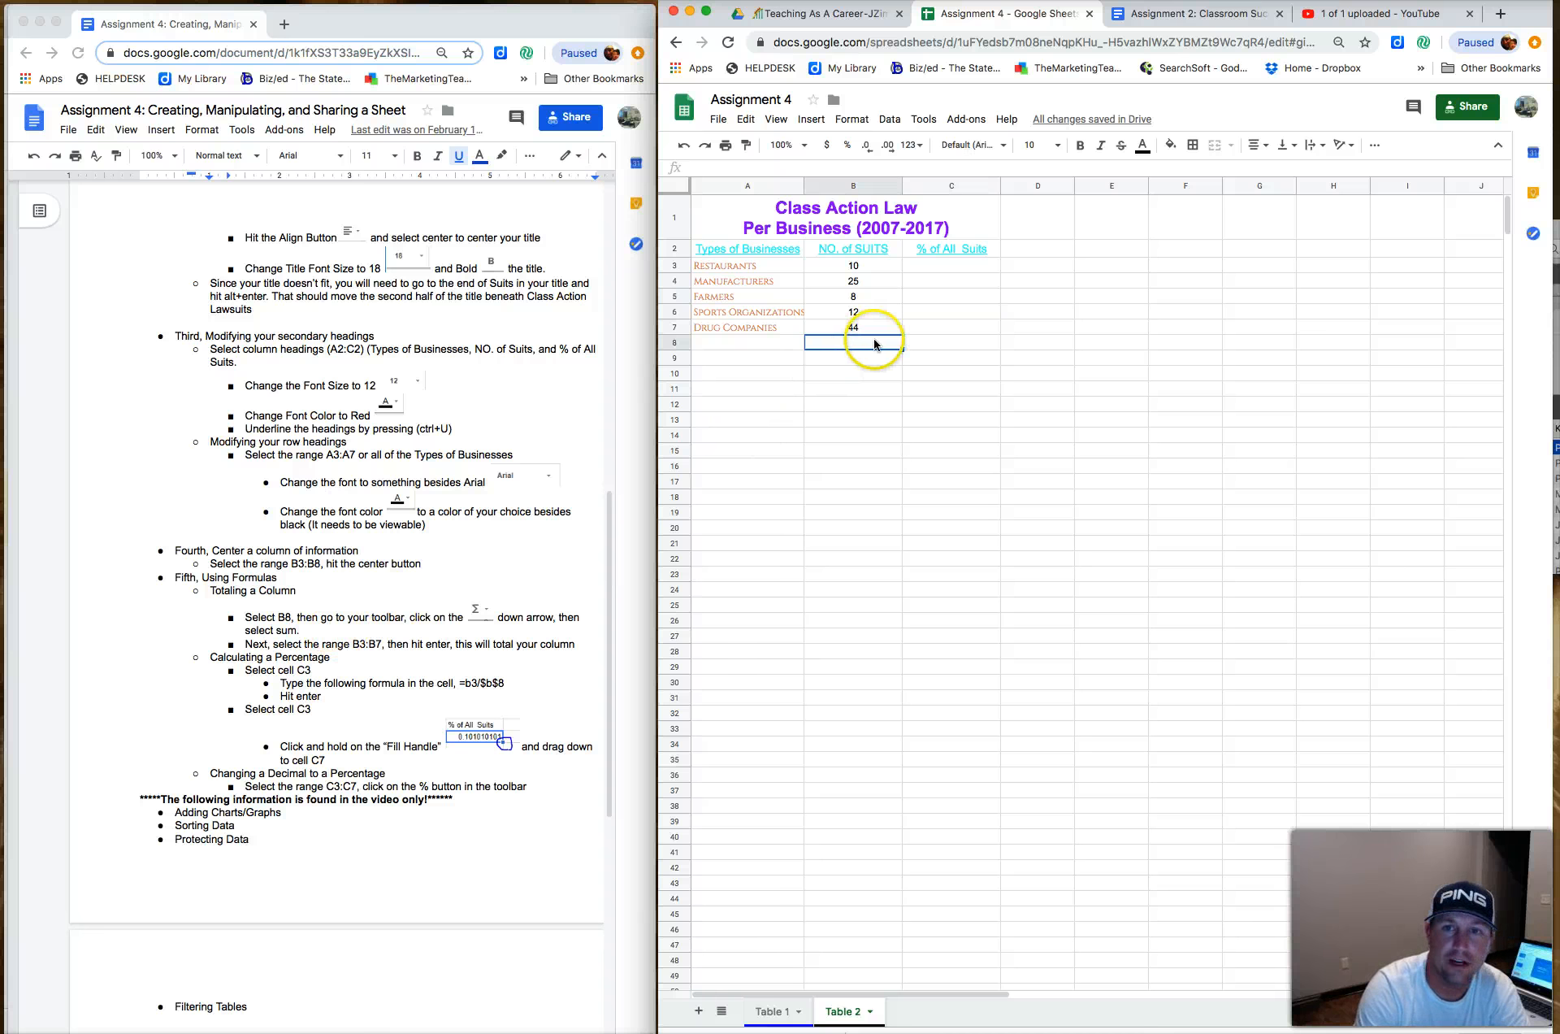
{"action": "left_click", "coordinate": [1376, 155]}
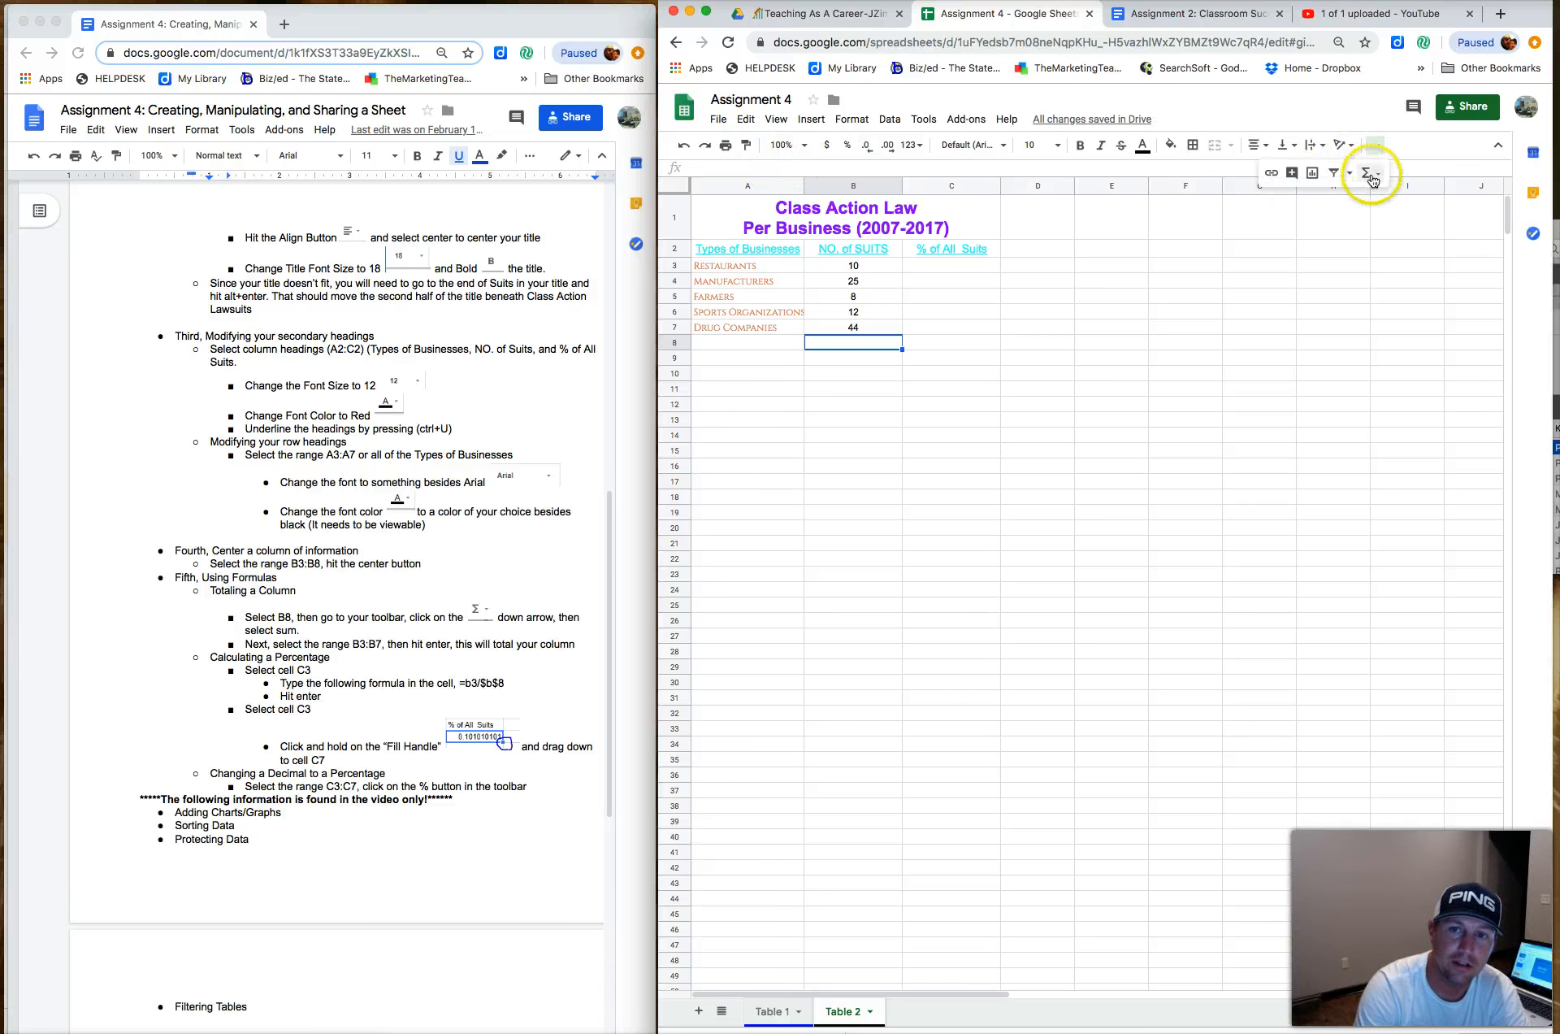
{"action": "left_click", "coordinate": [1370, 175]}
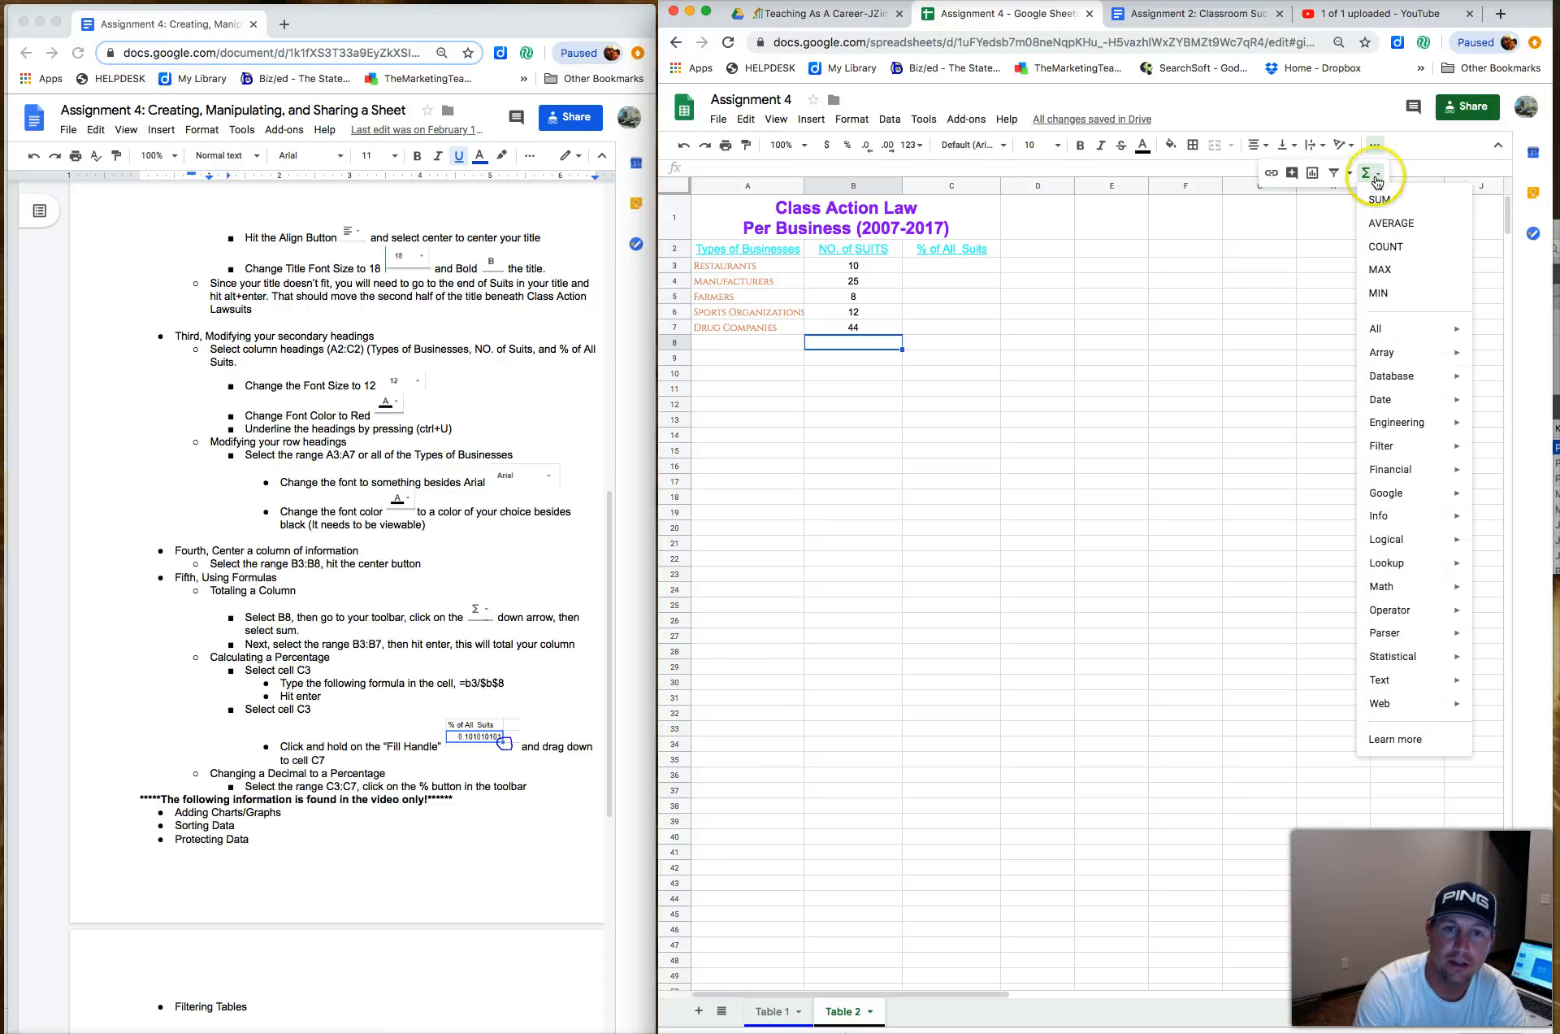
{"action": "left_click", "coordinate": [1382, 202]}
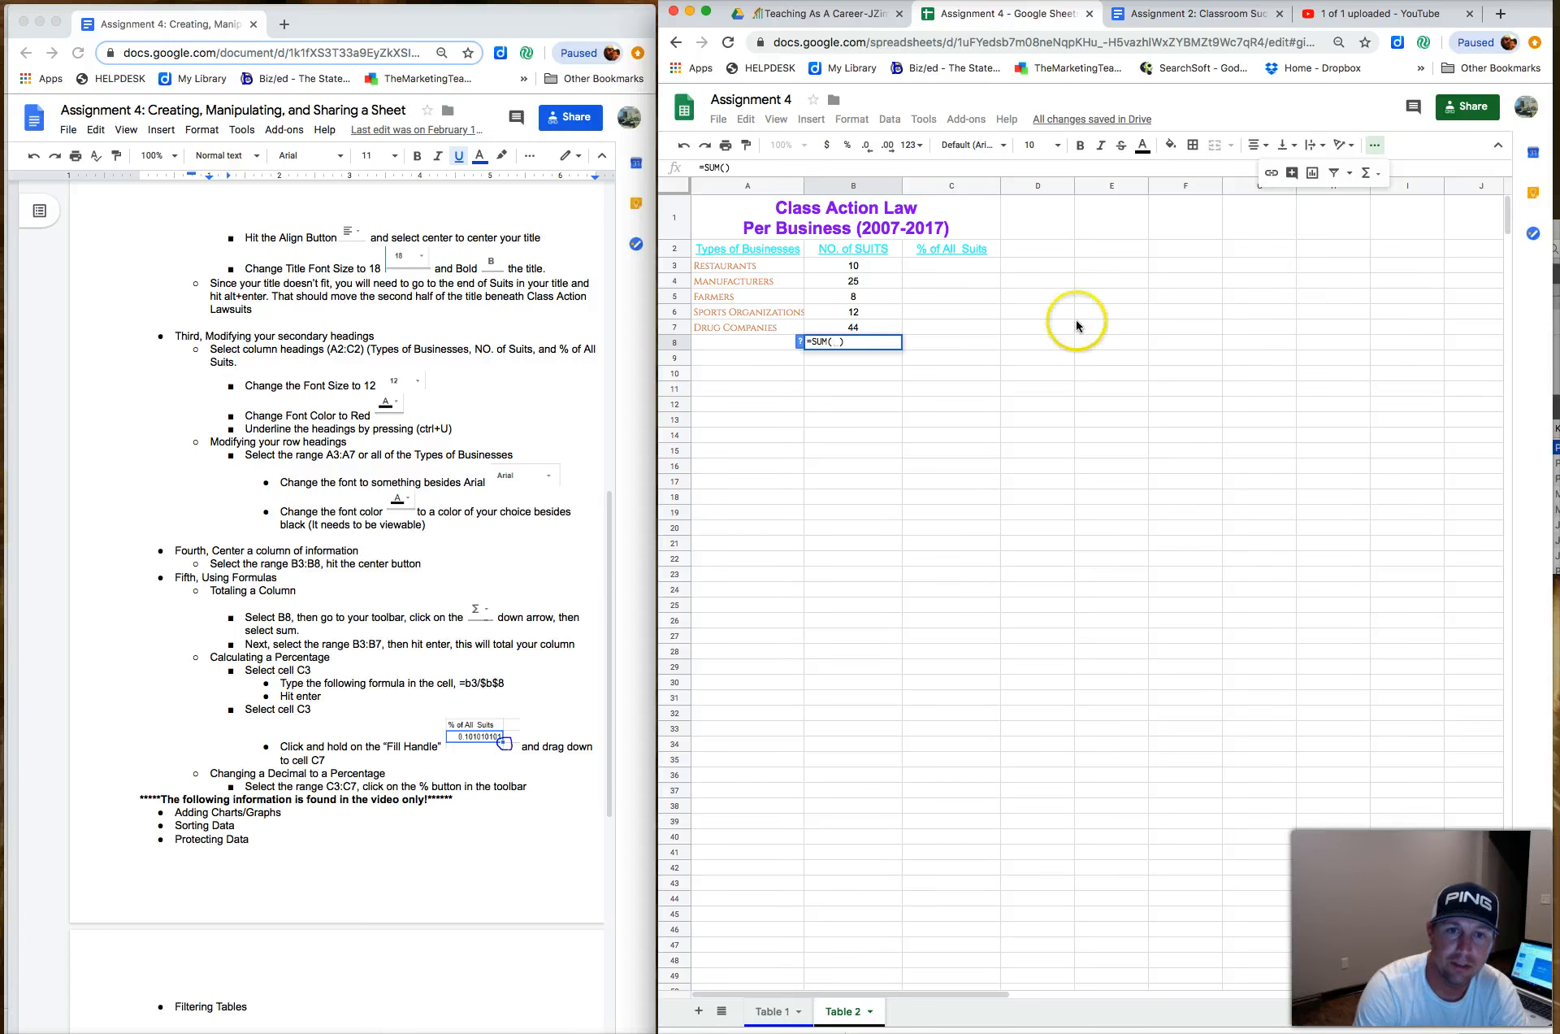
{"action": "left_click", "coordinate": [1379, 175]}
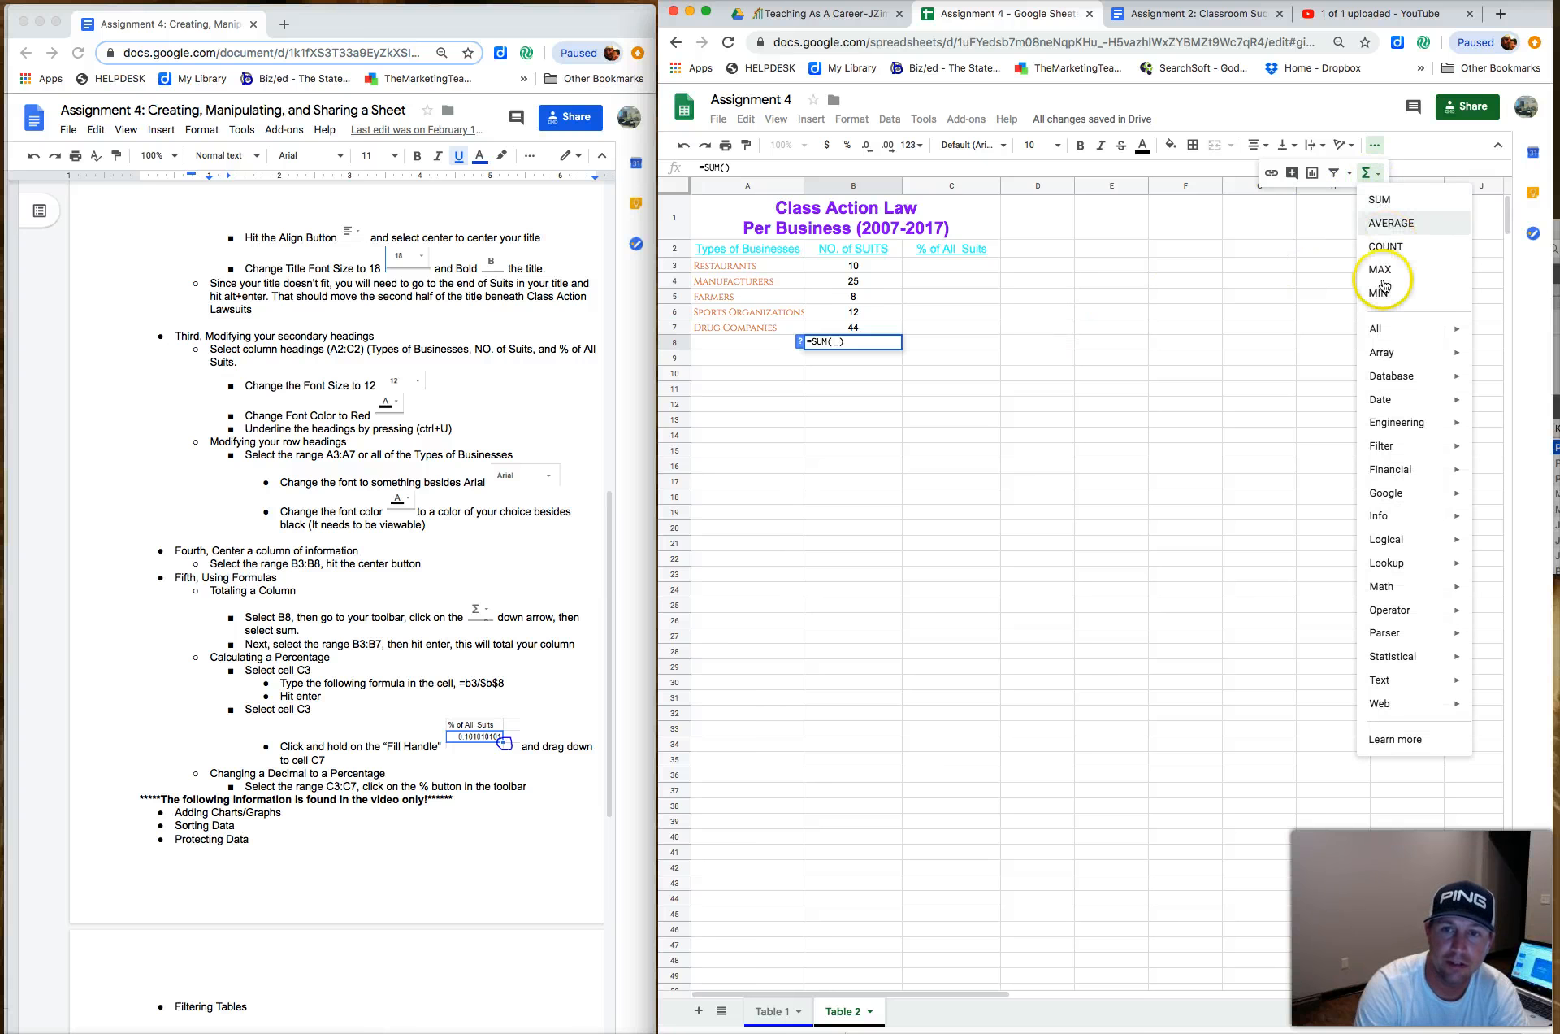
{"action": "left_click", "coordinate": [1397, 204]}
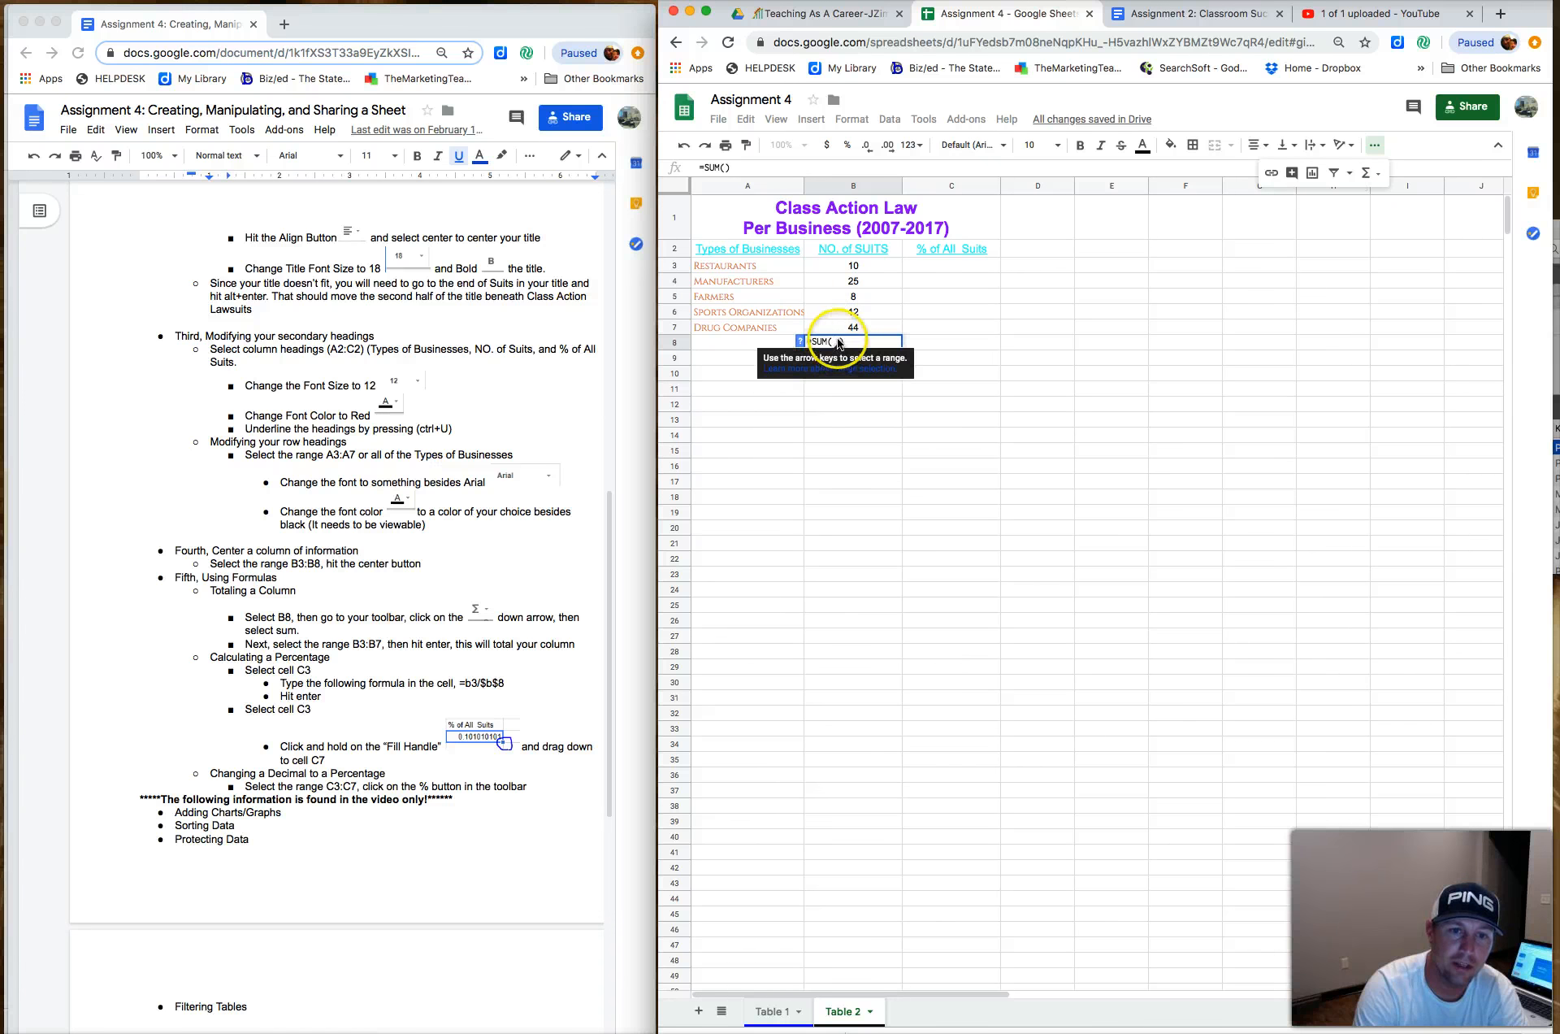
{"action": "left_click", "coordinate": [863, 271]}
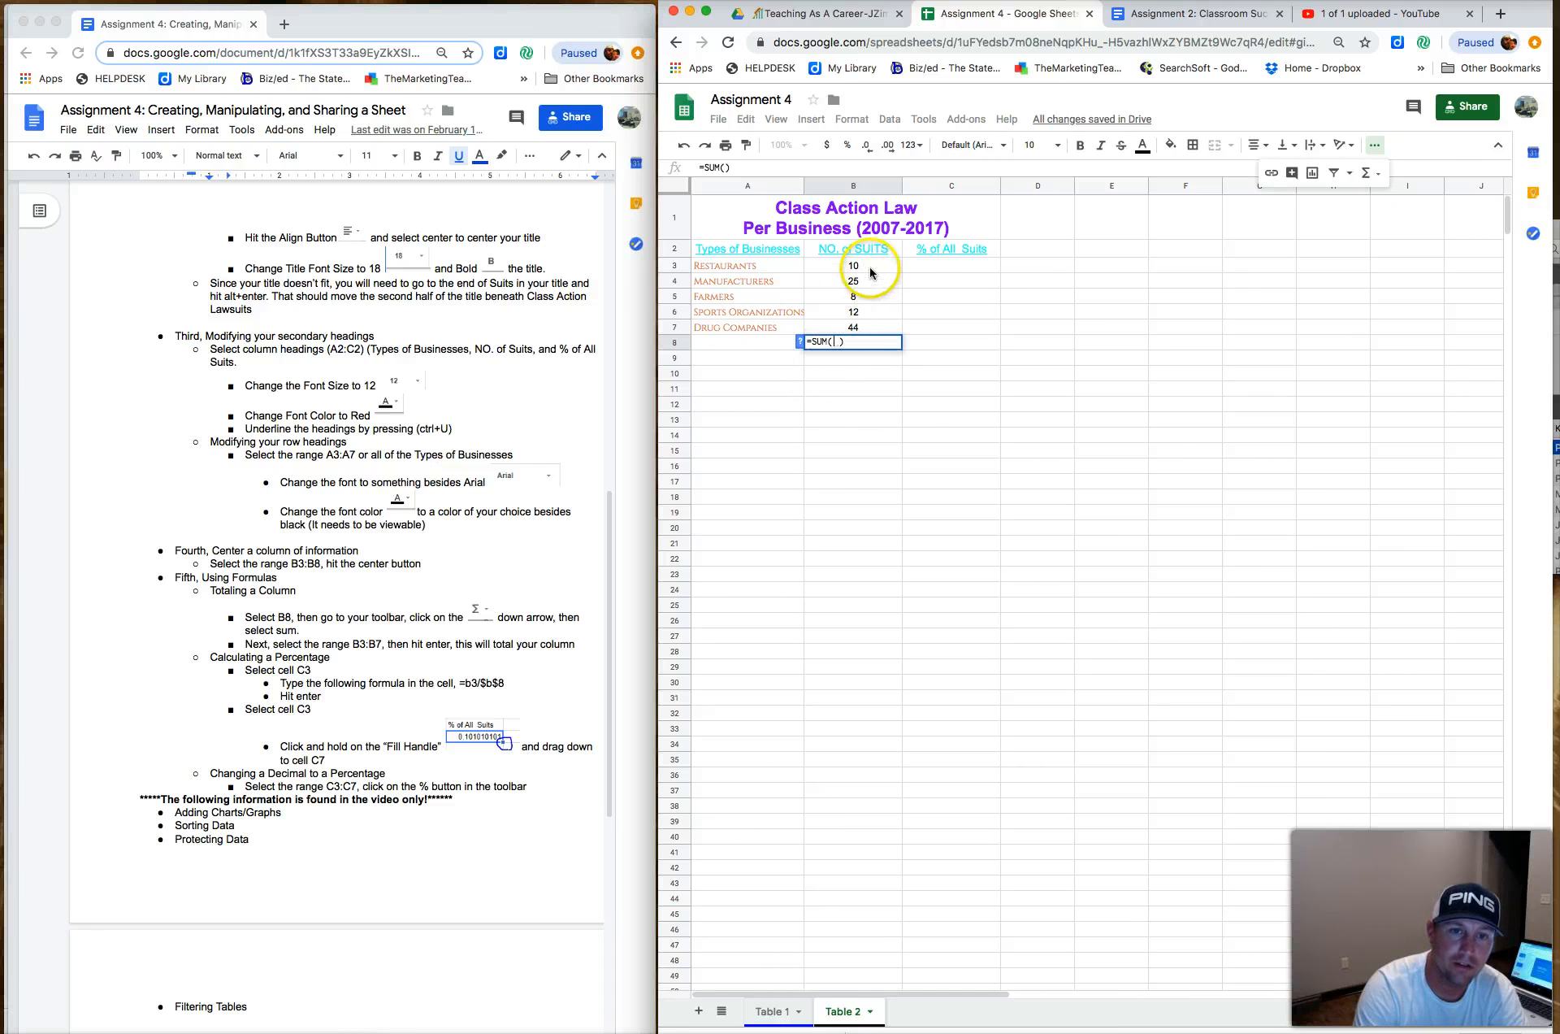
{"action": "left_click_drag", "start_coordinate": [869, 276], "coordinate": [868, 327]}
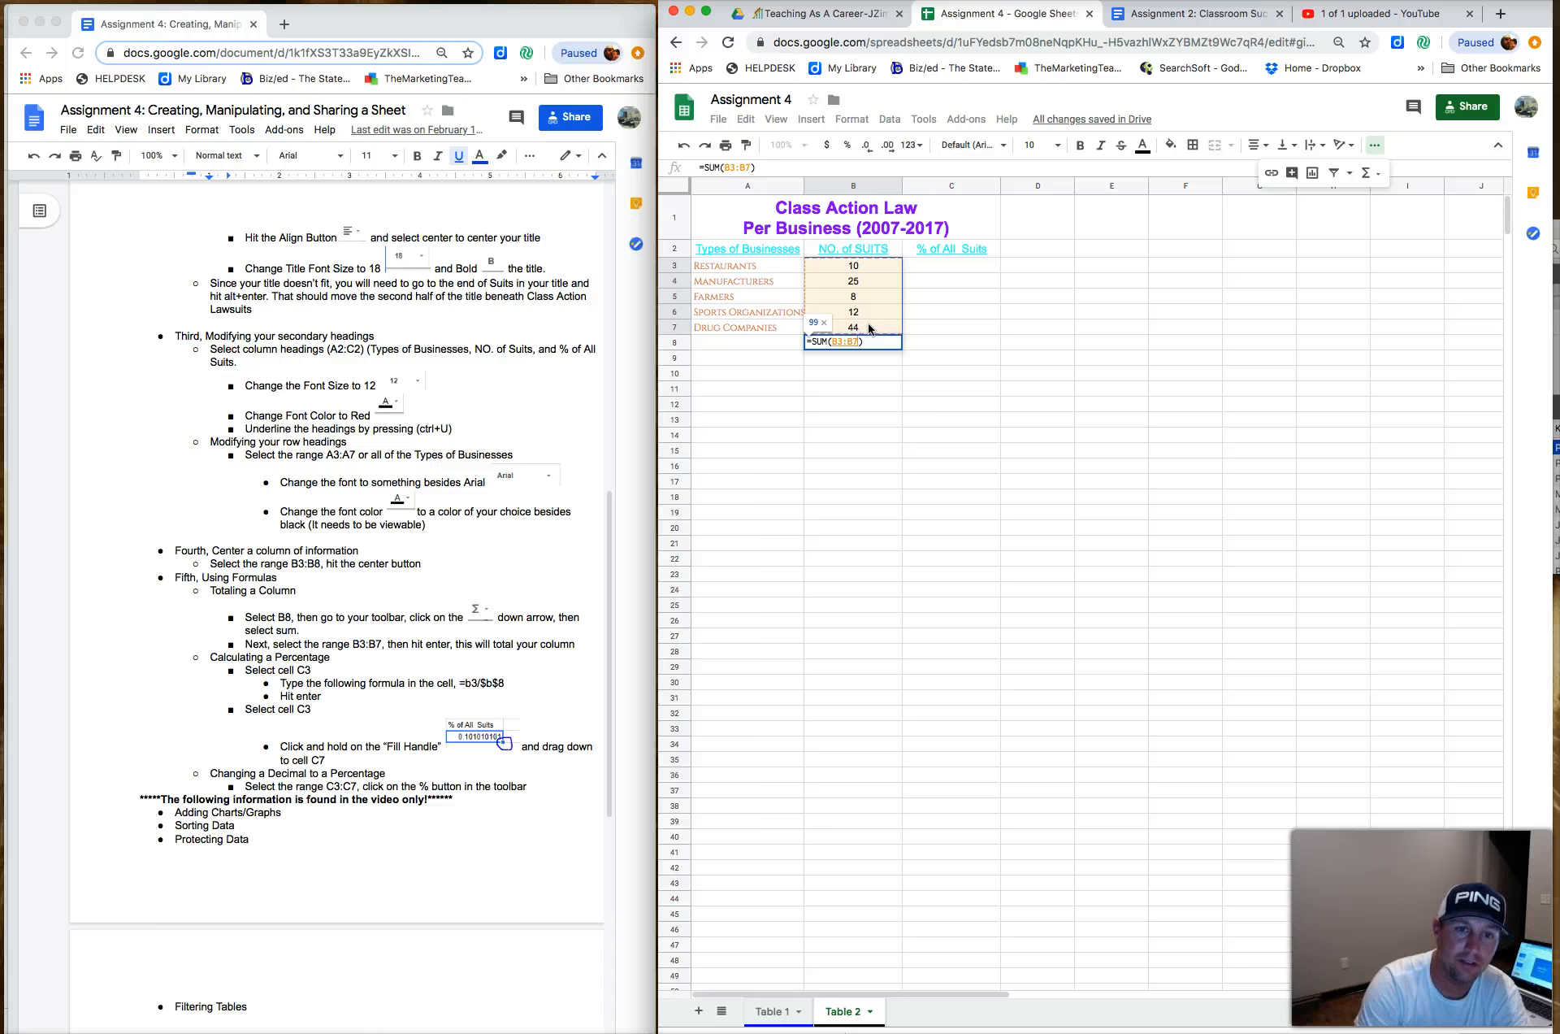
{"action": "key", "text": "Return"}
{"action": "left_click", "coordinate": [878, 372]}
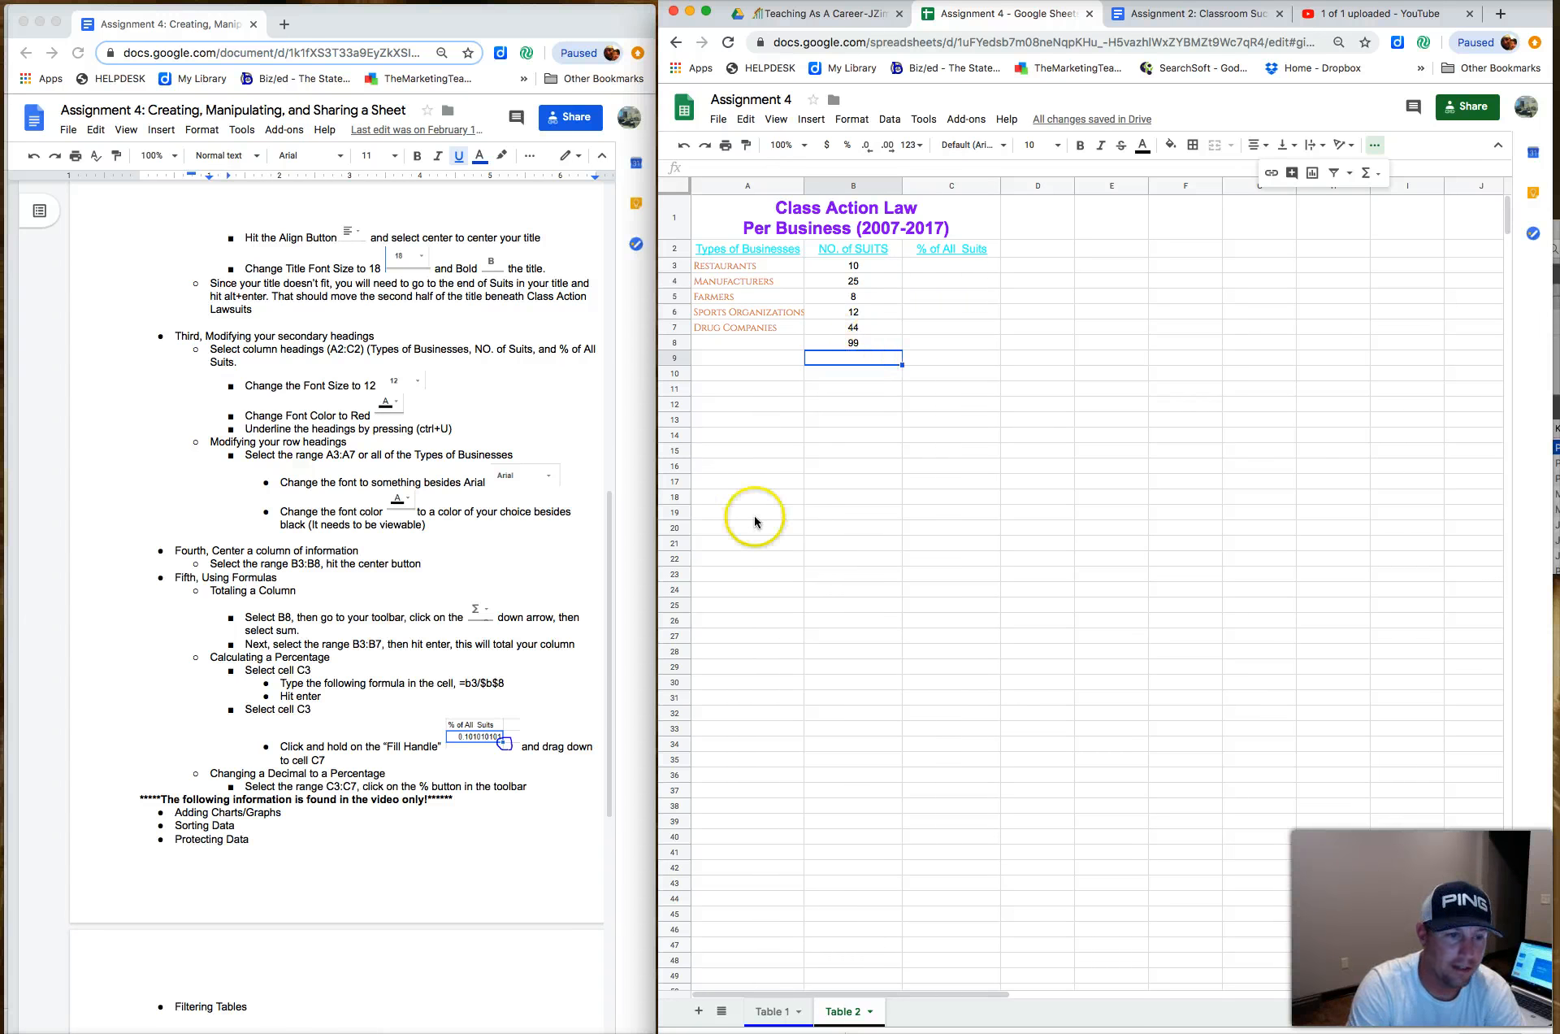
{"action": "left_click", "coordinate": [849, 343]}
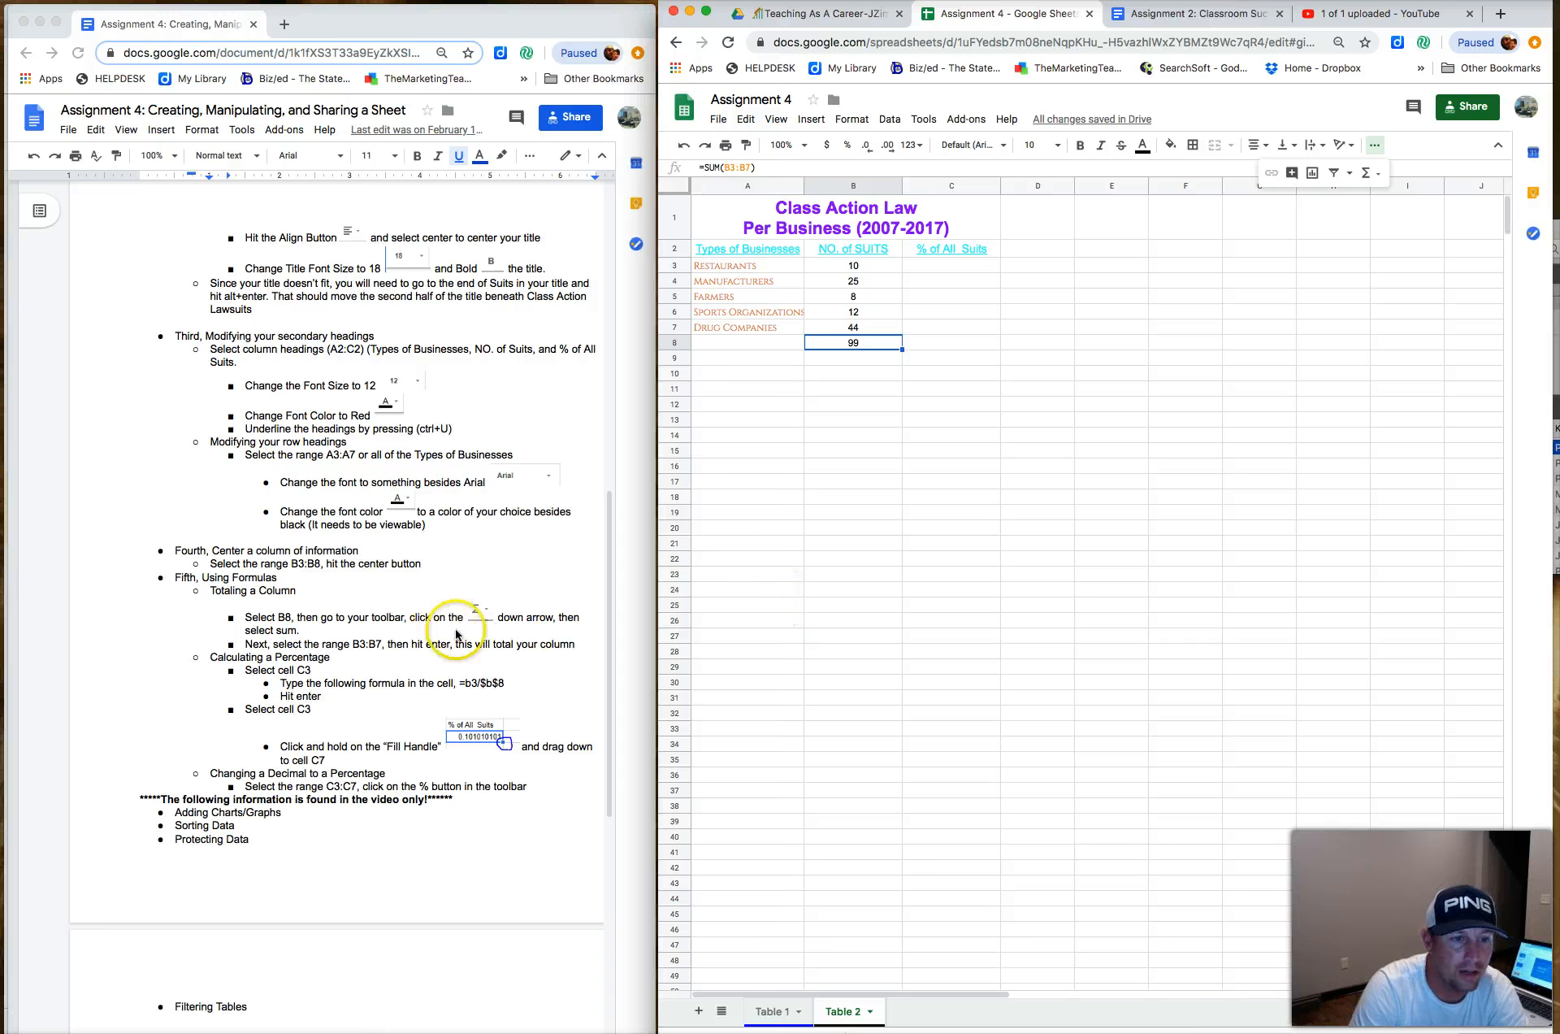
Begin a formula in C3 that divides the Restaurants suits in B3 by the total in B8
{"action": "left_click", "coordinate": [358, 646]}
{"action": "scroll", "coordinate": [382, 585], "scroll_direction": "down", "scroll_amount": 5}
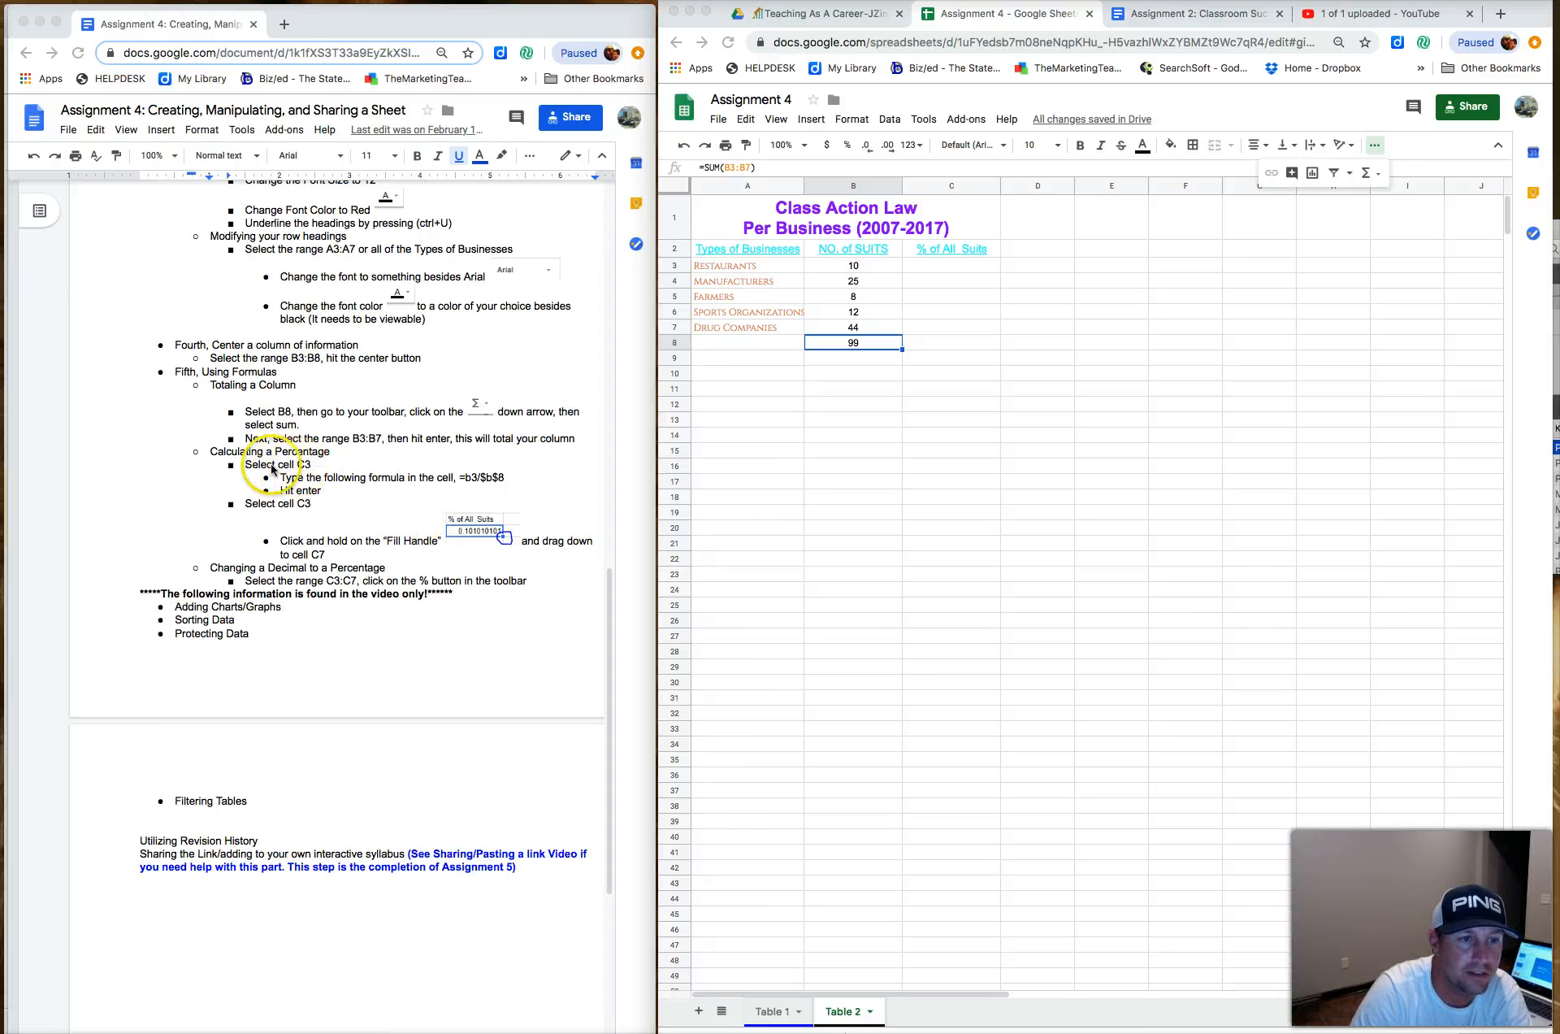
{"action": "double_click", "coordinate": [931, 268]}
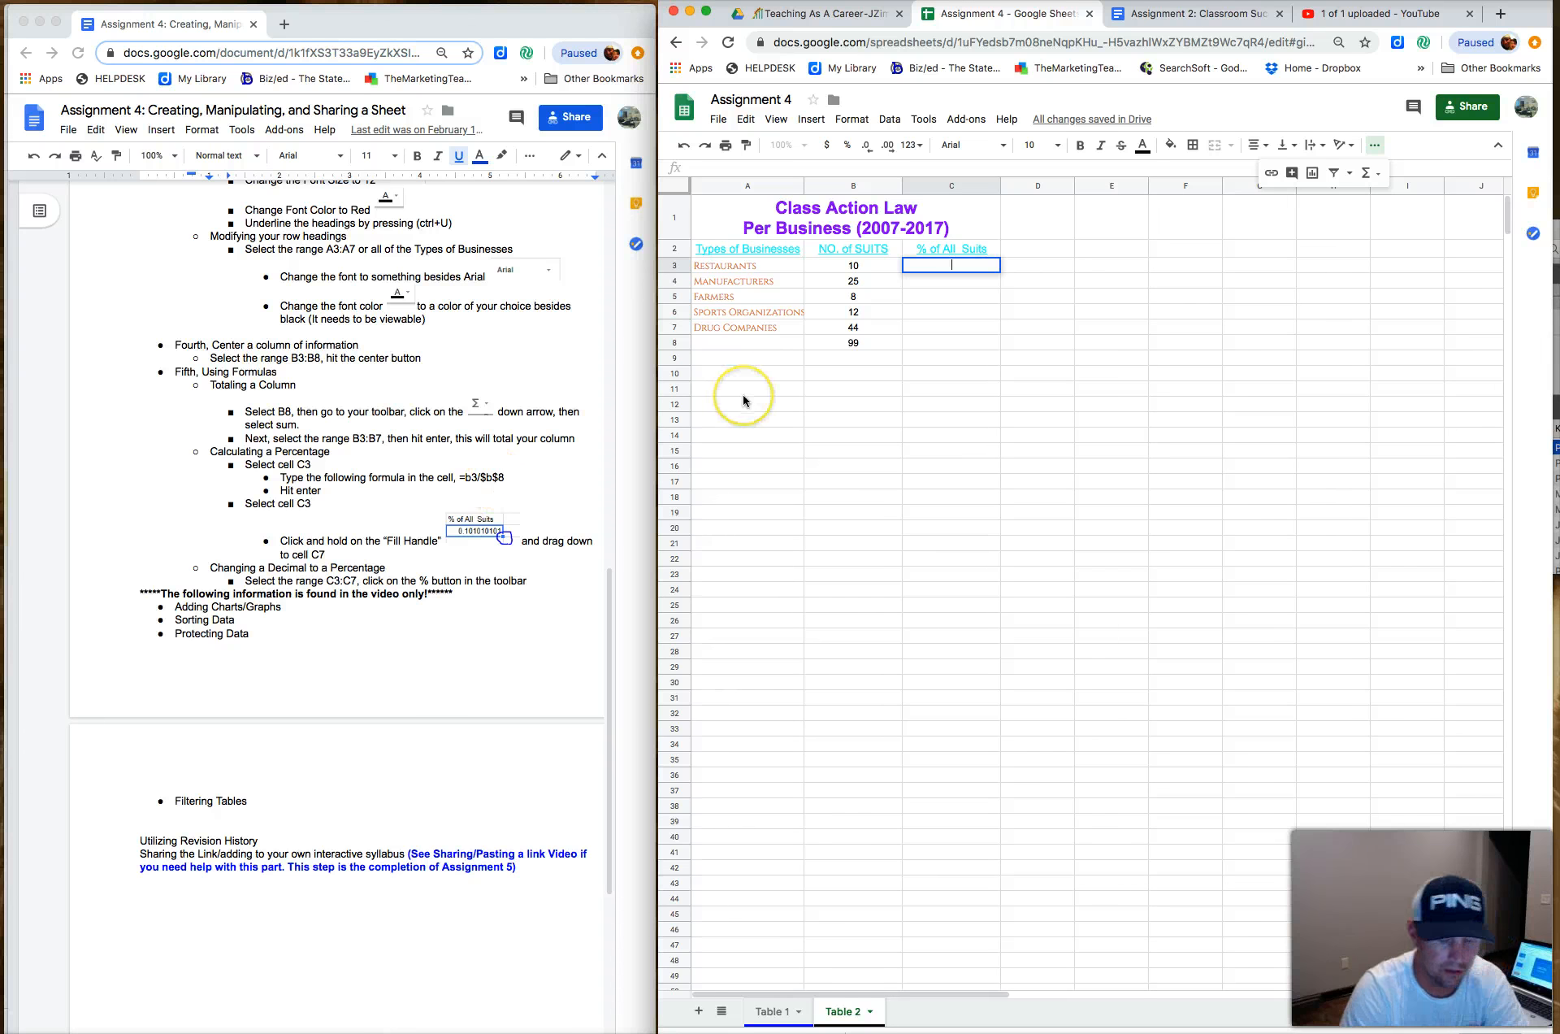
{"action": "type", "text": "="}
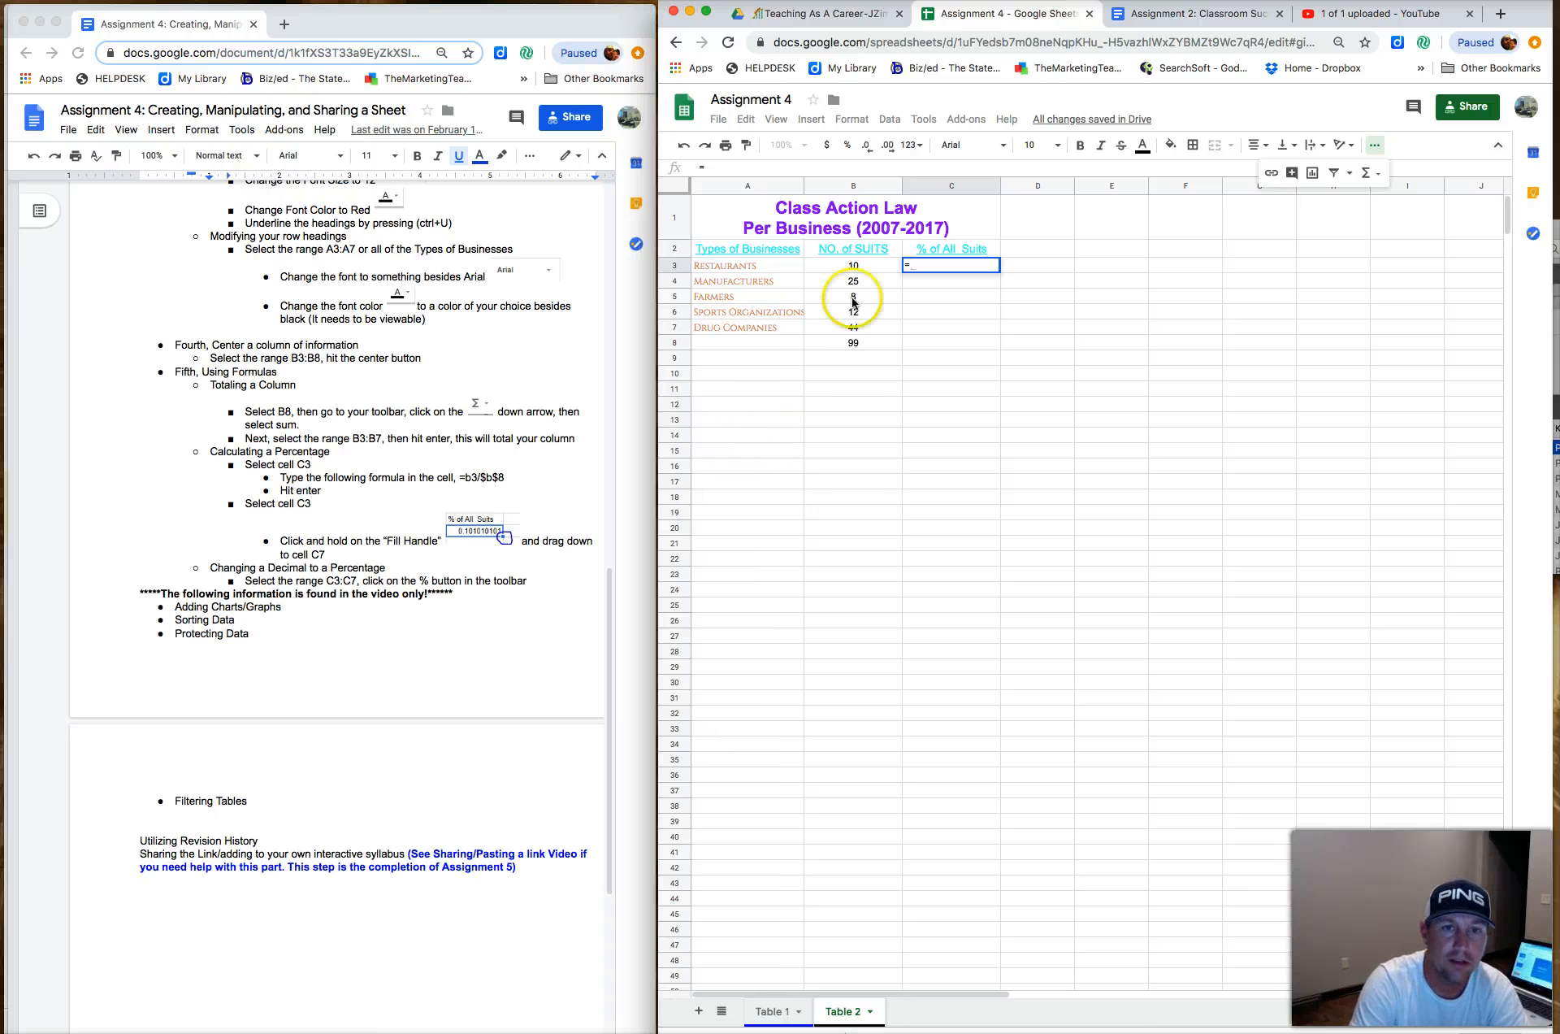
{"action": "left_click", "coordinate": [856, 265]}
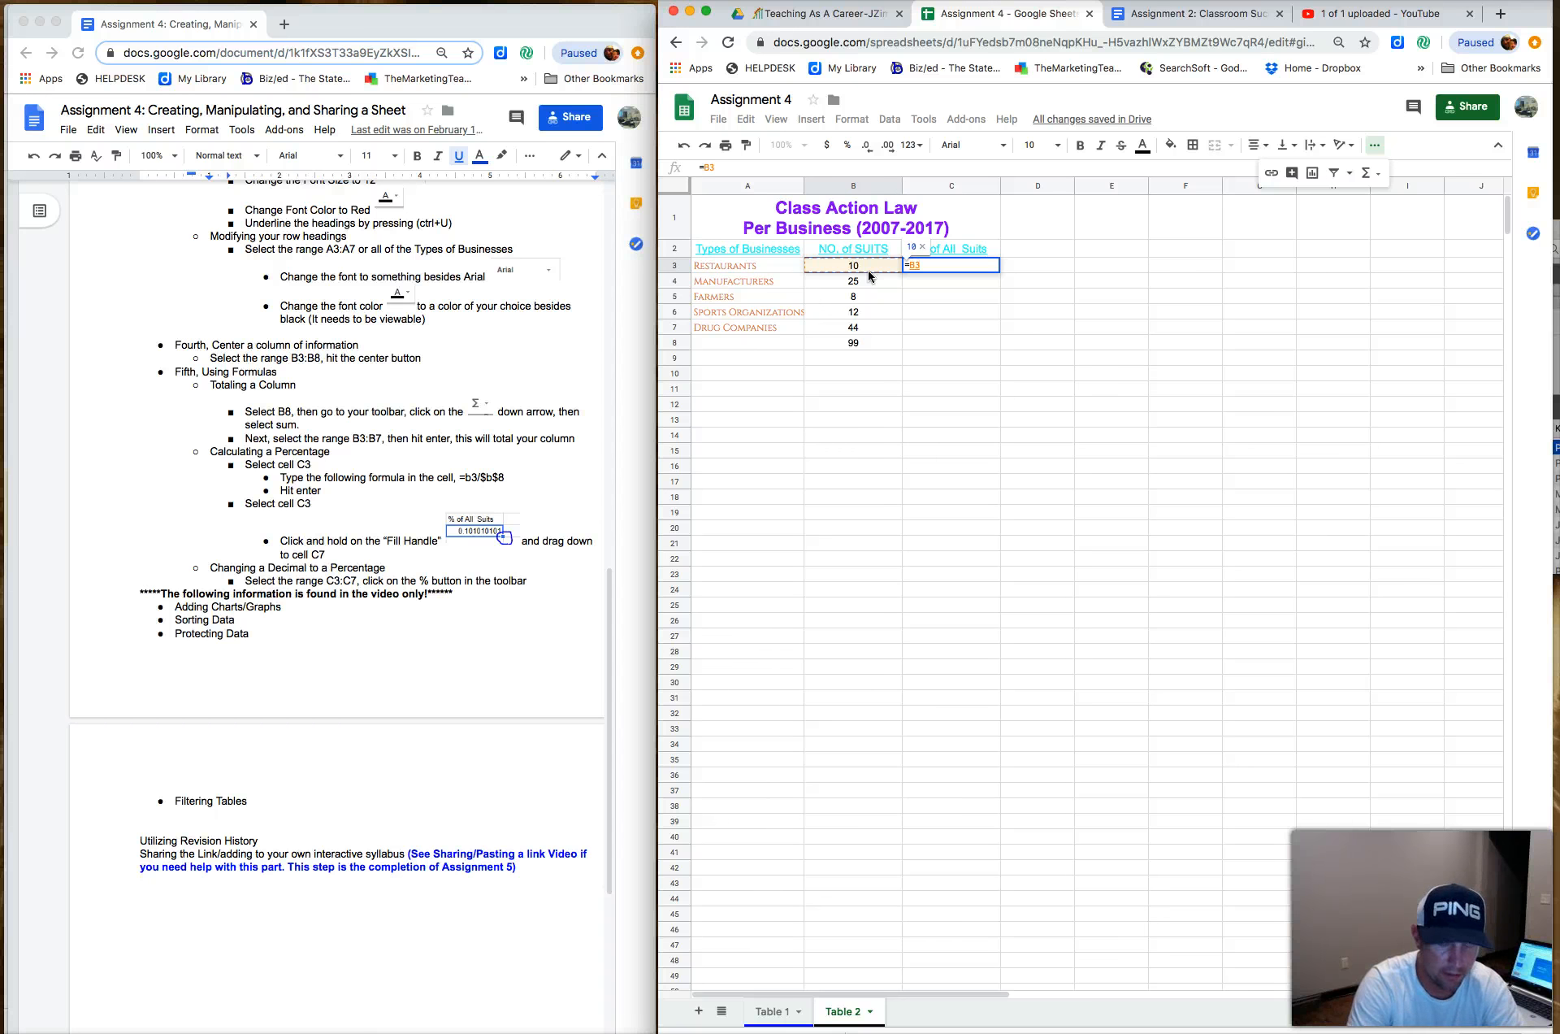
{"action": "type", "text": "/"}
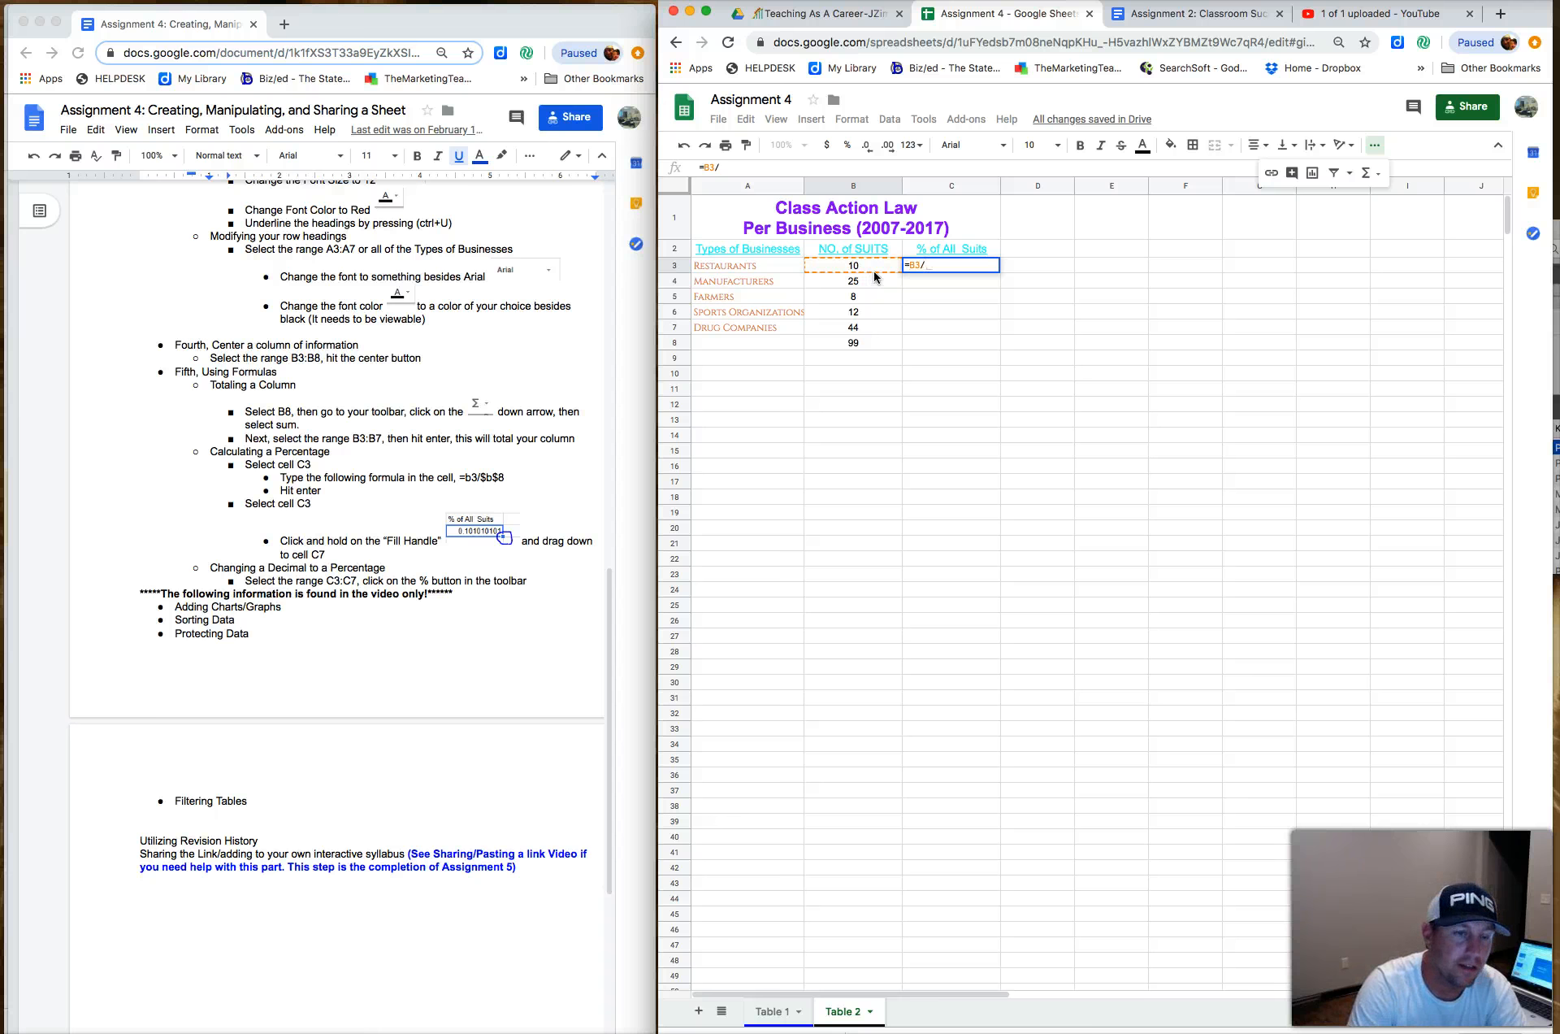
{"action": "left_click", "coordinate": [860, 343]}
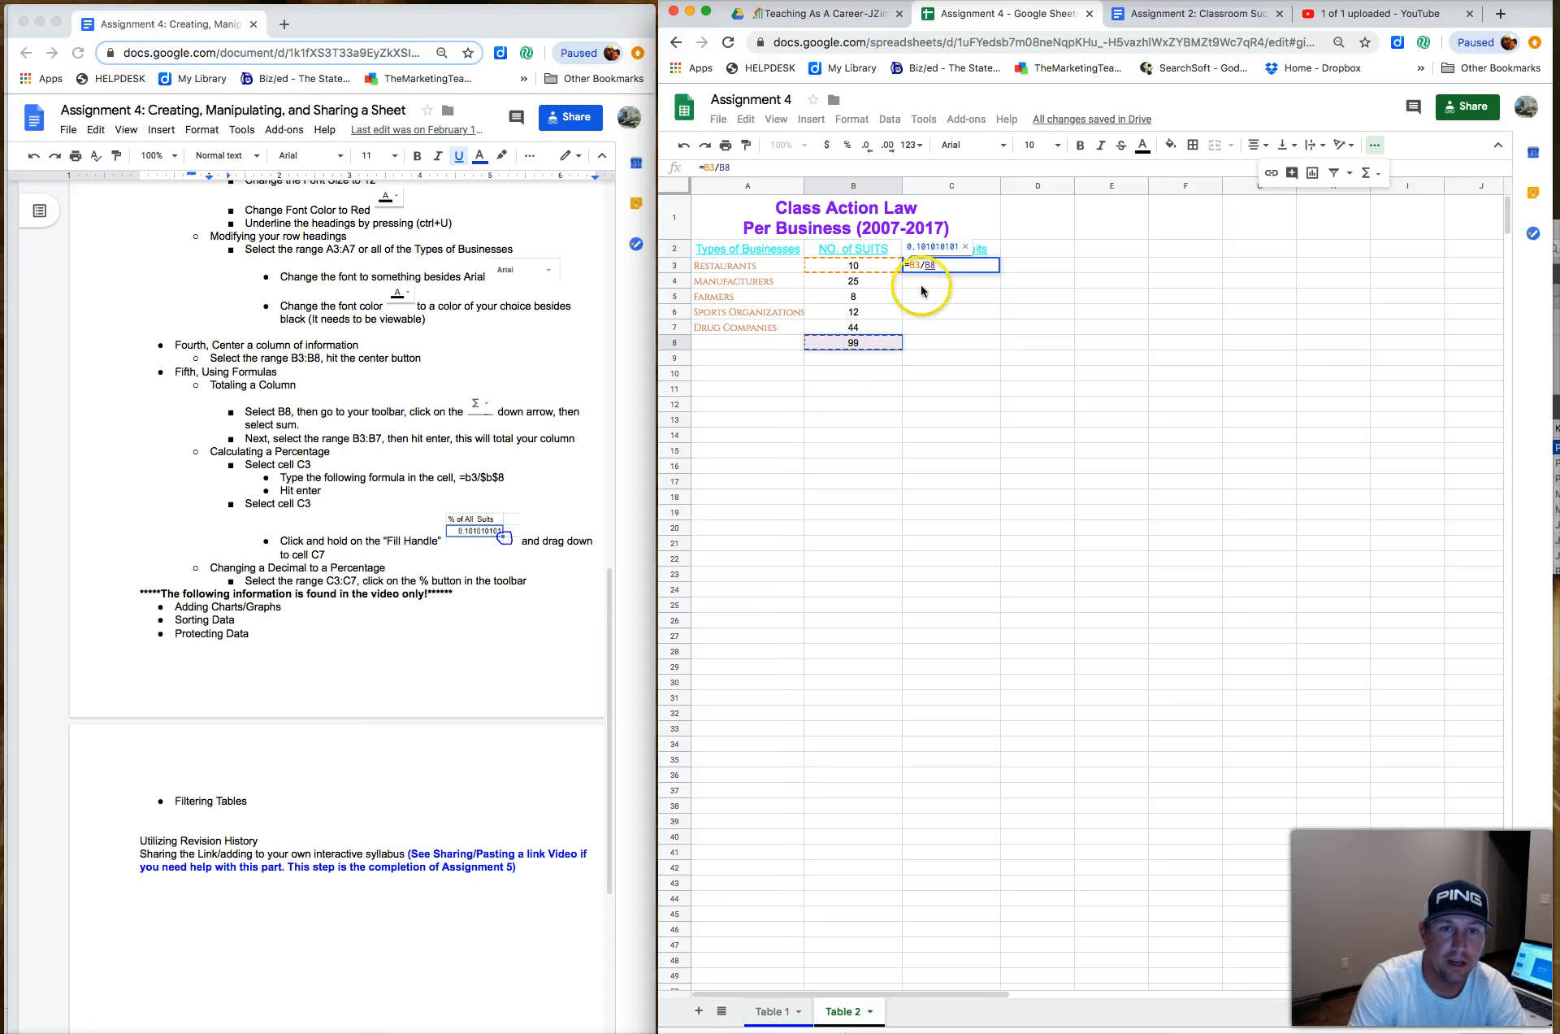
Make the B8 reference absolute so C3 contains =B3/$B$8, and format the cell as a percentage
{"action": "double_click", "coordinate": [928, 265]}
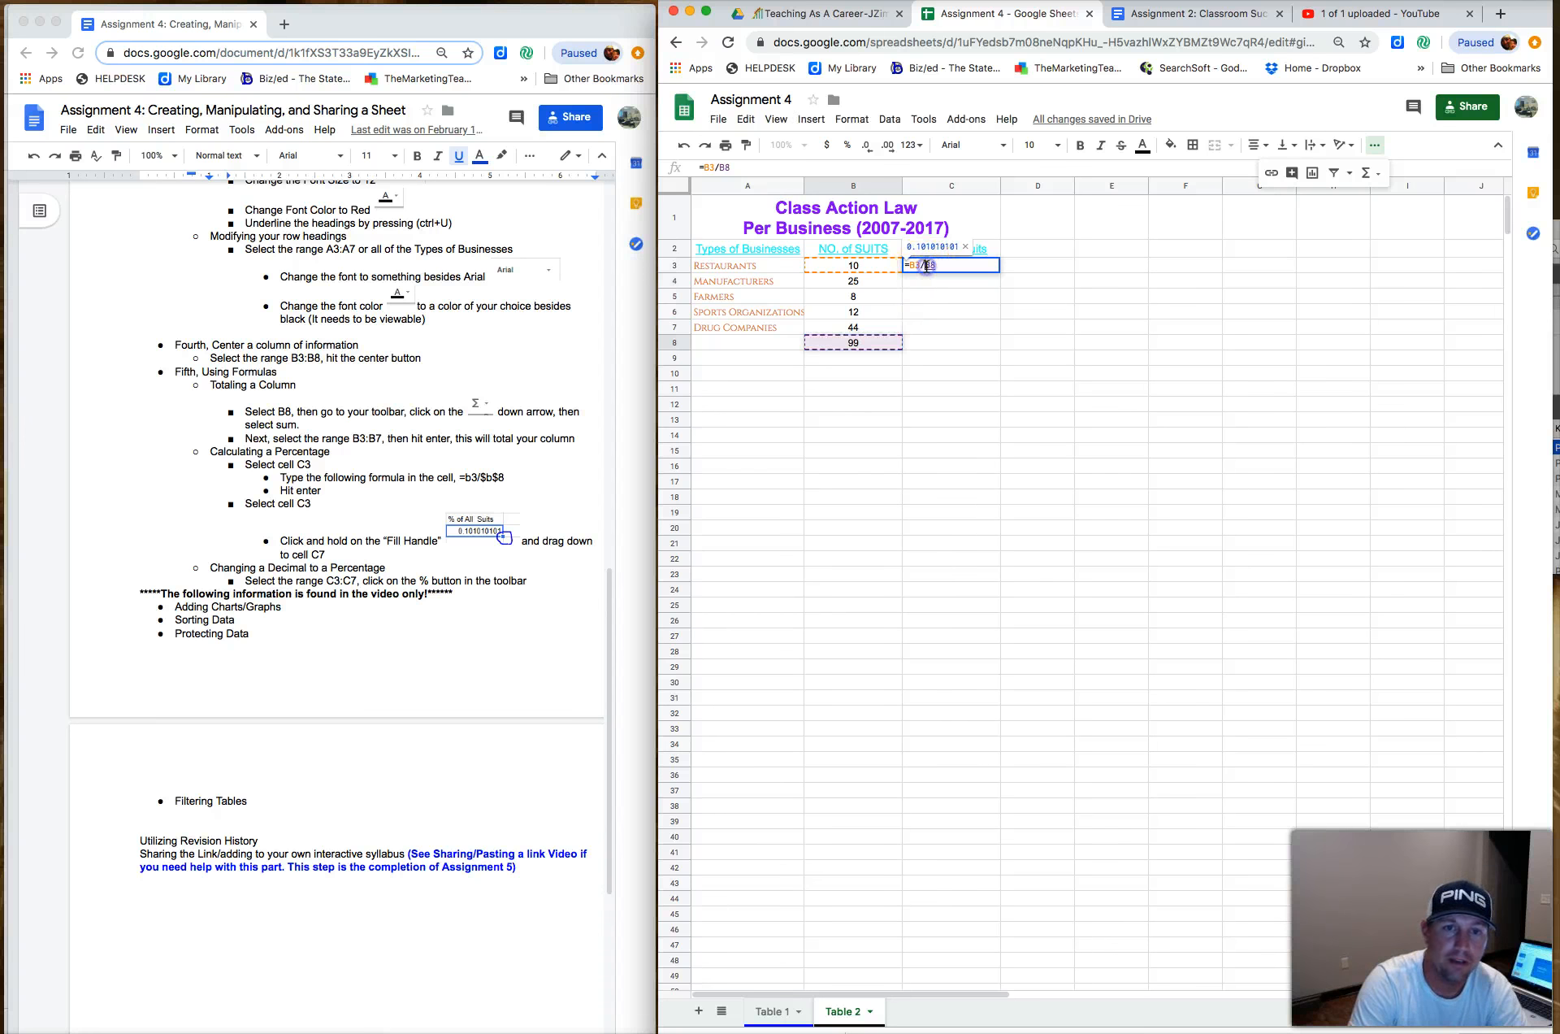
{"action": "left_click", "coordinate": [926, 265]}
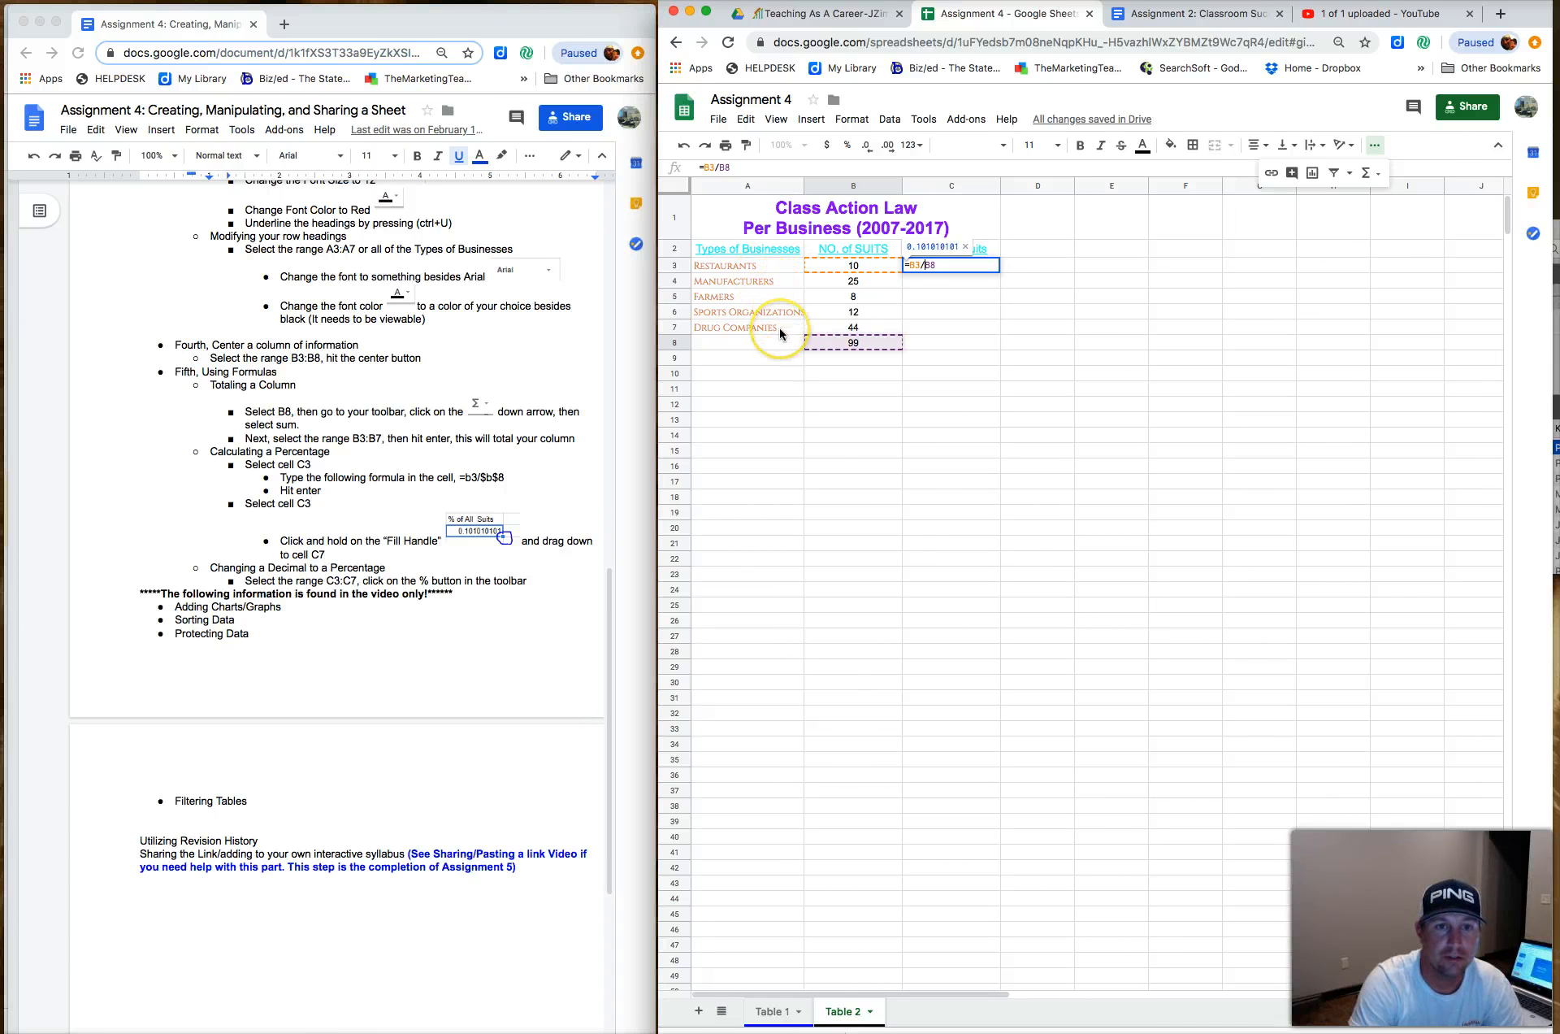
{"action": "left_click", "coordinate": [932, 267]}
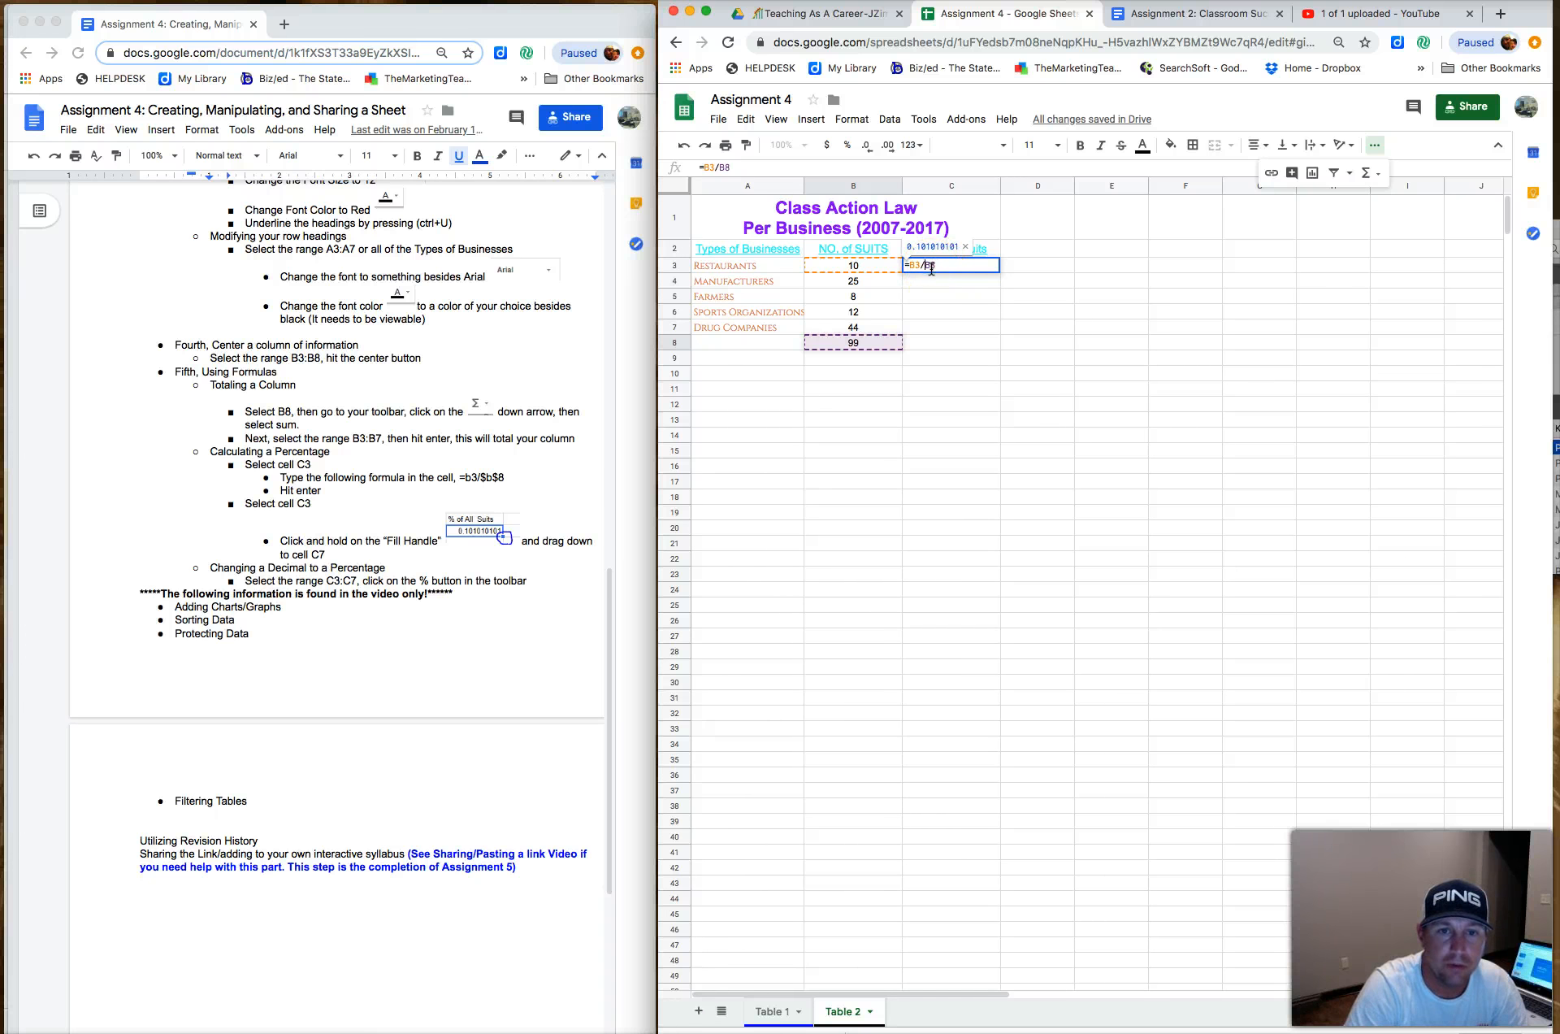
{"action": "type", "text": "$"}
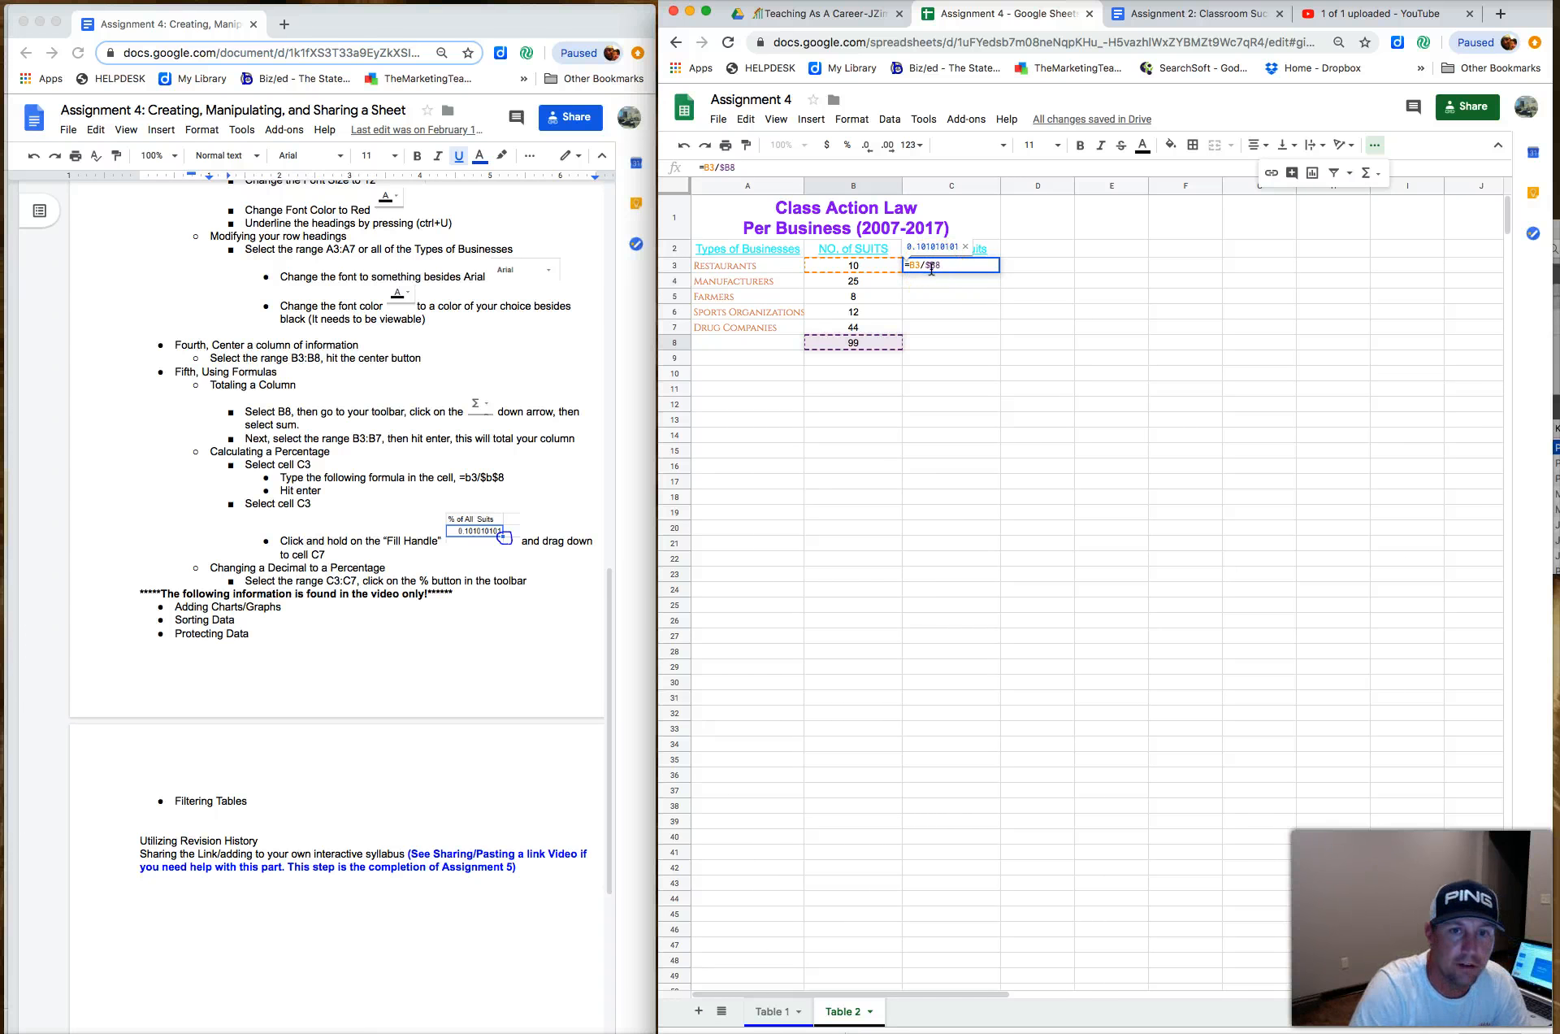
{"action": "left_click", "coordinate": [936, 266]}
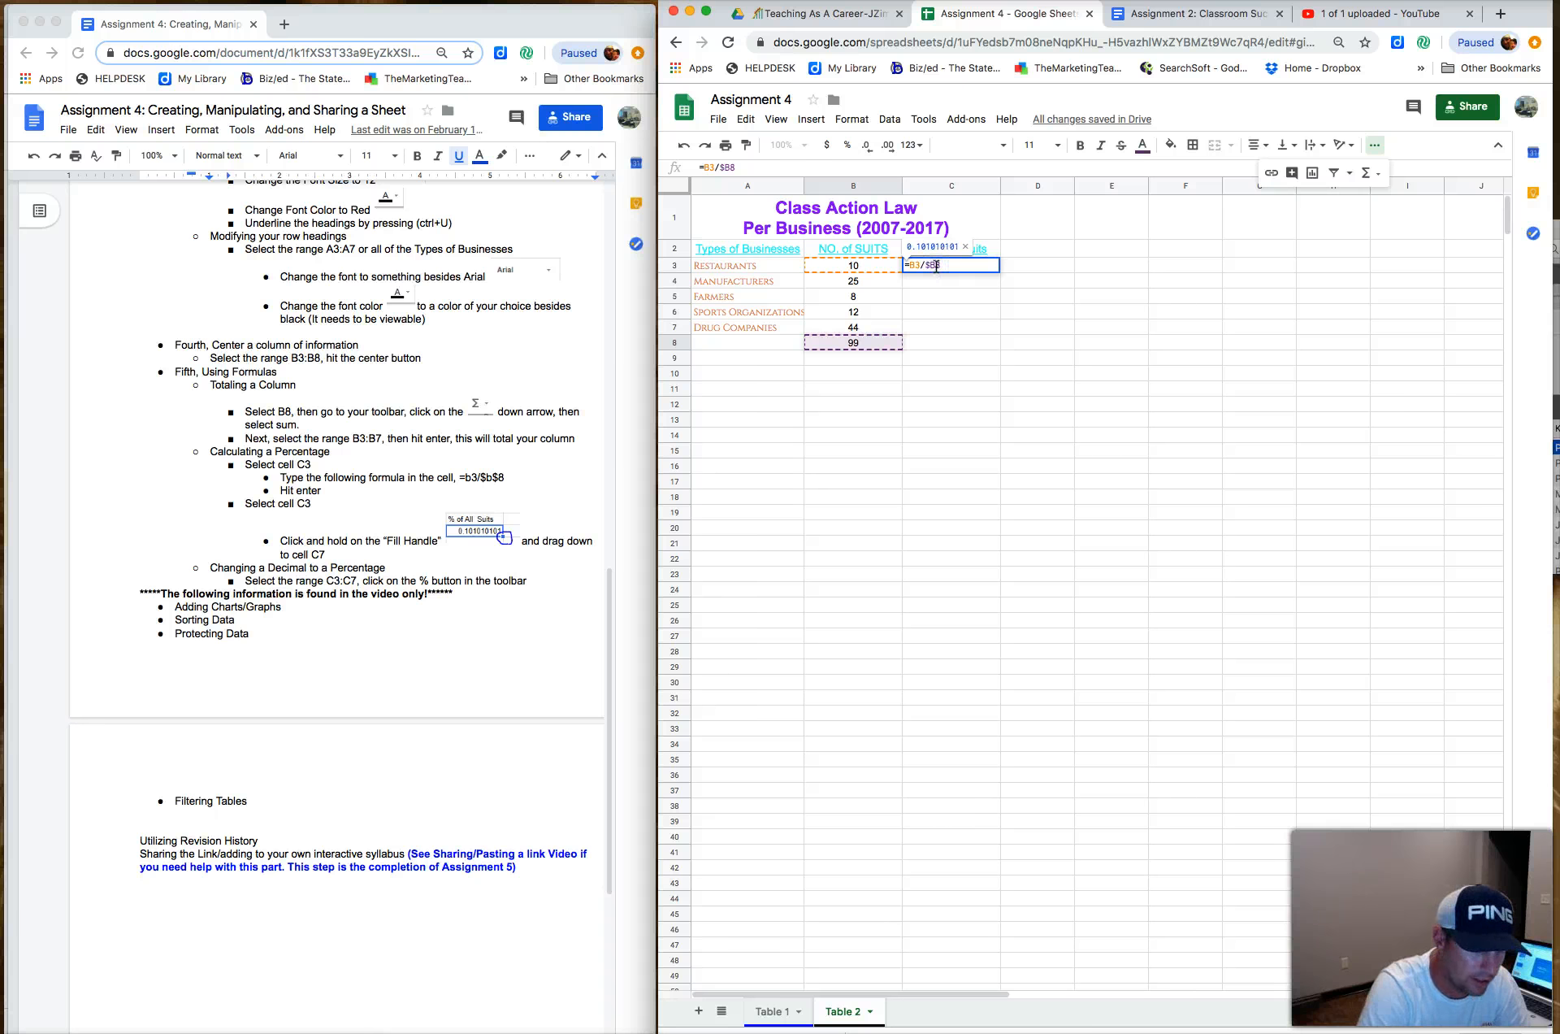
{"action": "type", "text": "$"}
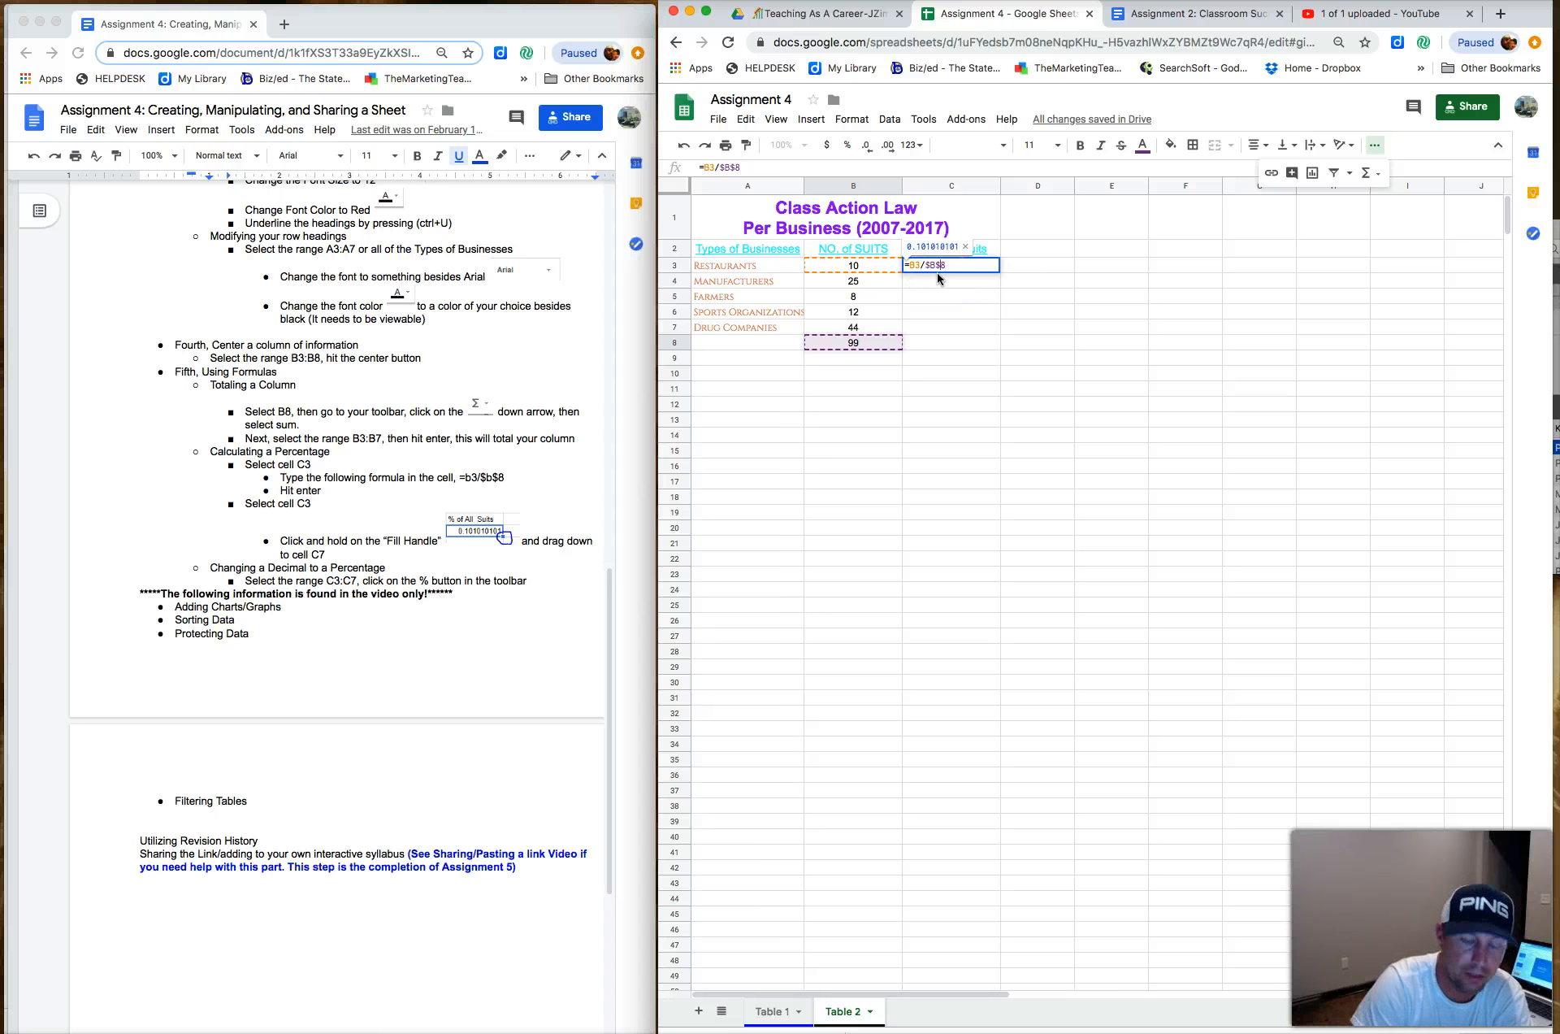
{"action": "key", "text": "Return"}
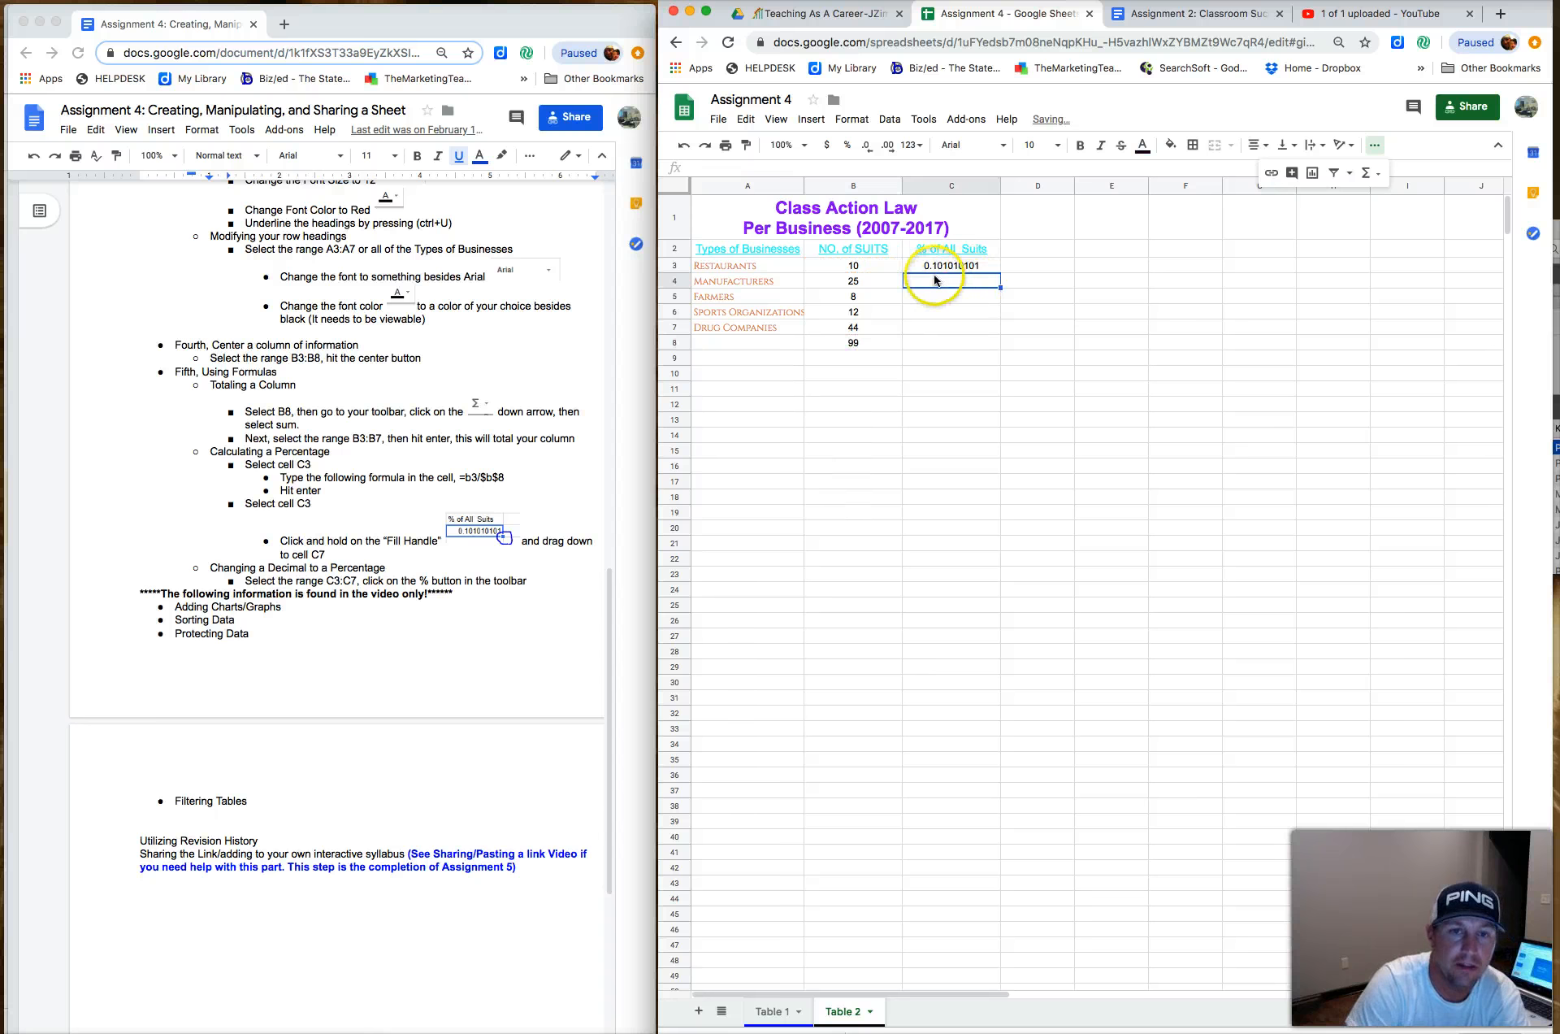
{"action": "left_click", "coordinate": [939, 269]}
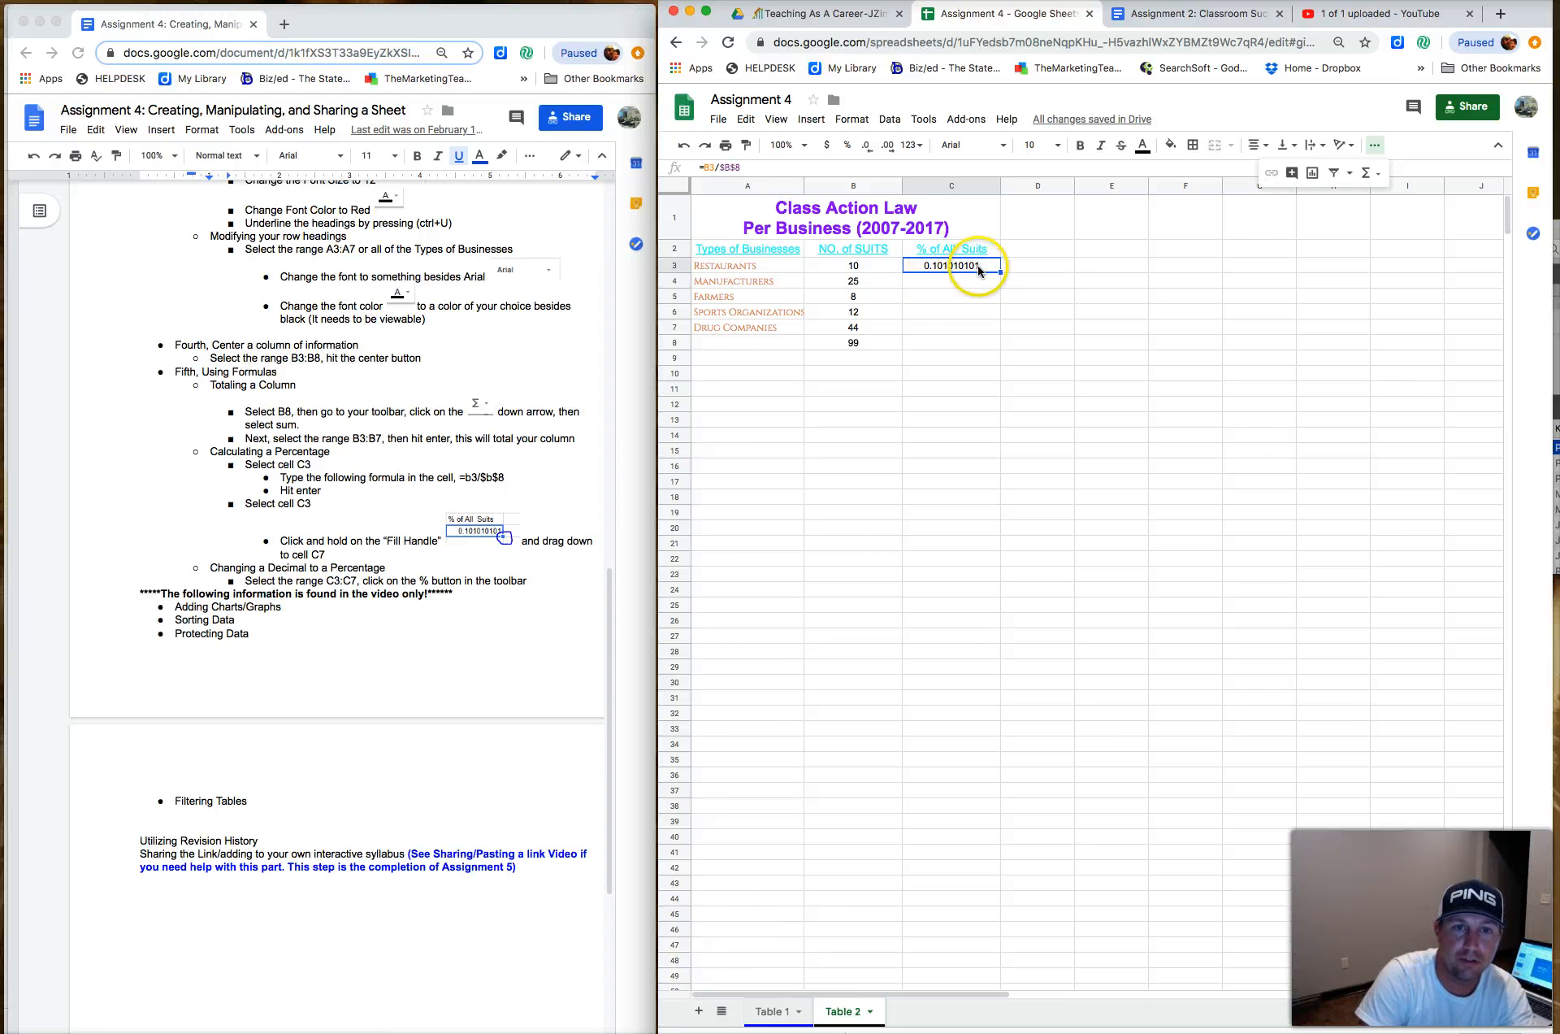
{"action": "left_click", "coordinate": [848, 146]}
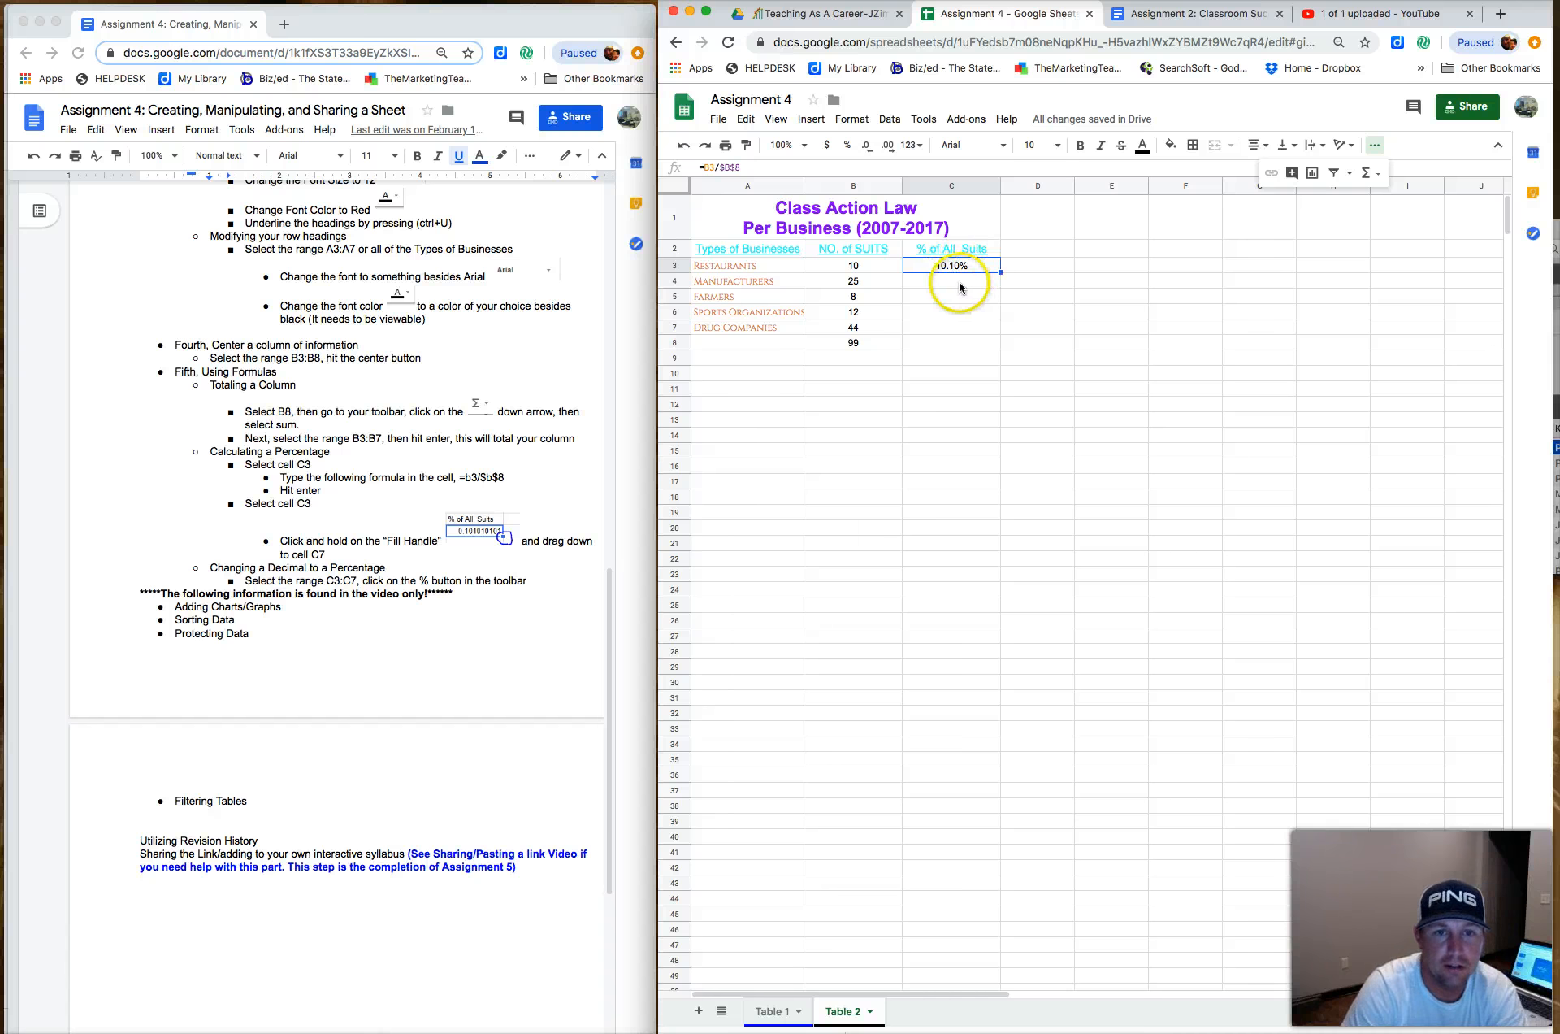
{"action": "left_click", "coordinate": [960, 285]}
{"action": "left_click", "coordinate": [959, 297]}
{"action": "left_click", "coordinate": [961, 313]}
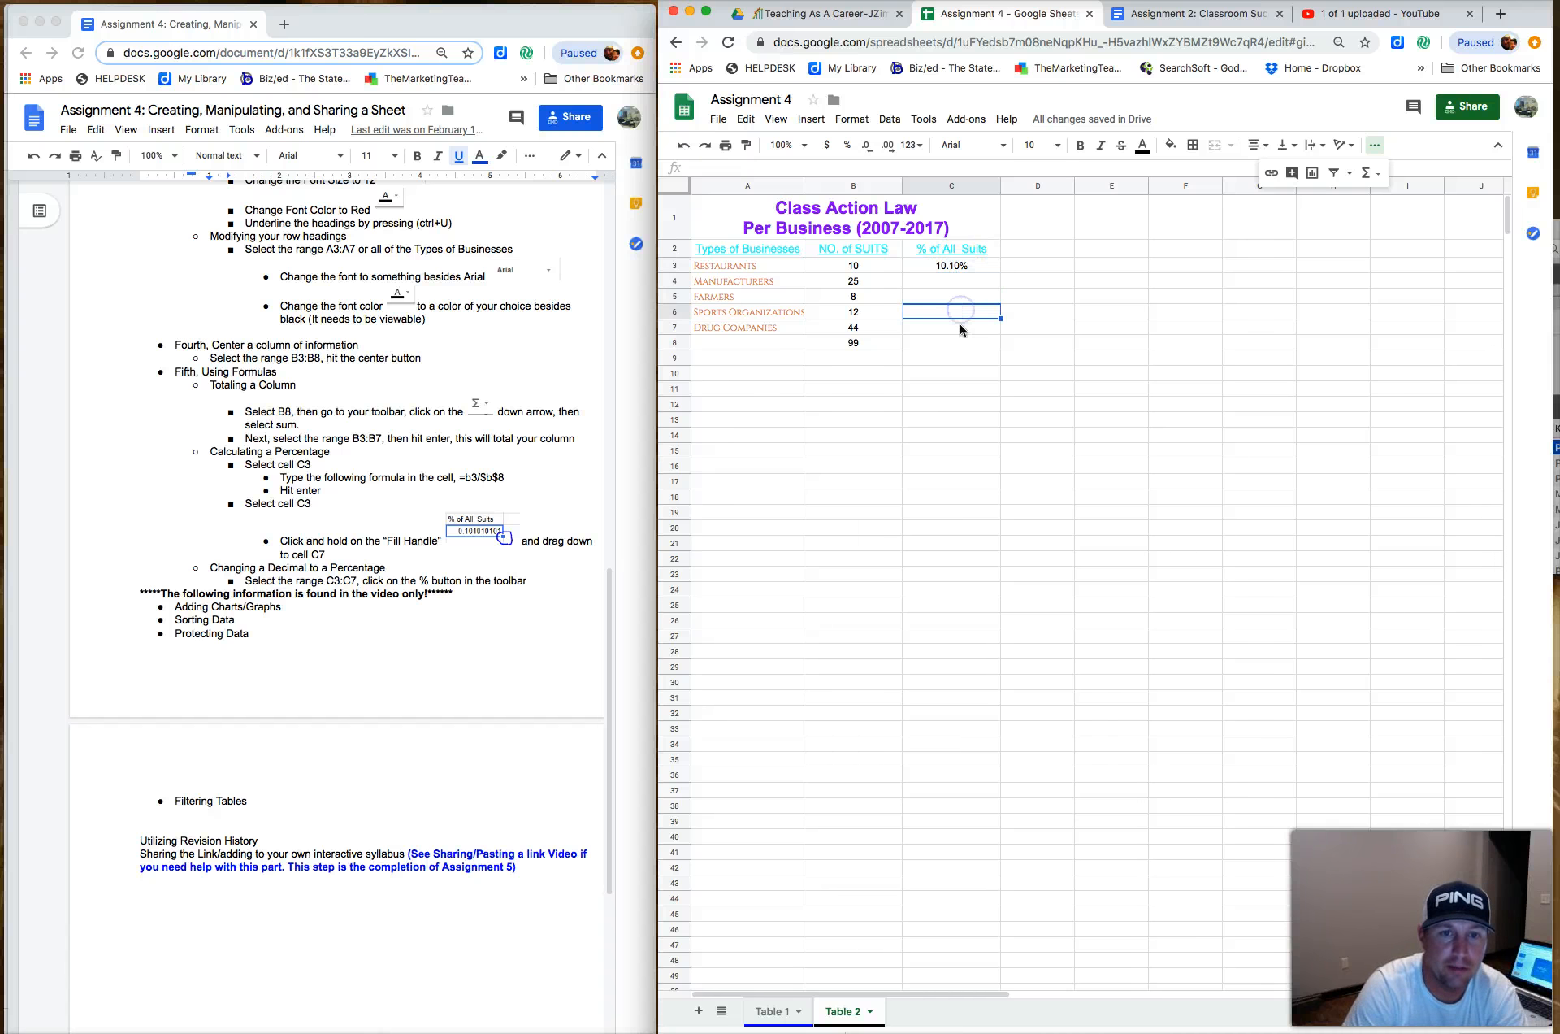
{"action": "left_click", "coordinate": [959, 325]}
{"action": "left_click", "coordinate": [958, 312]}
{"action": "left_click", "coordinate": [953, 298]}
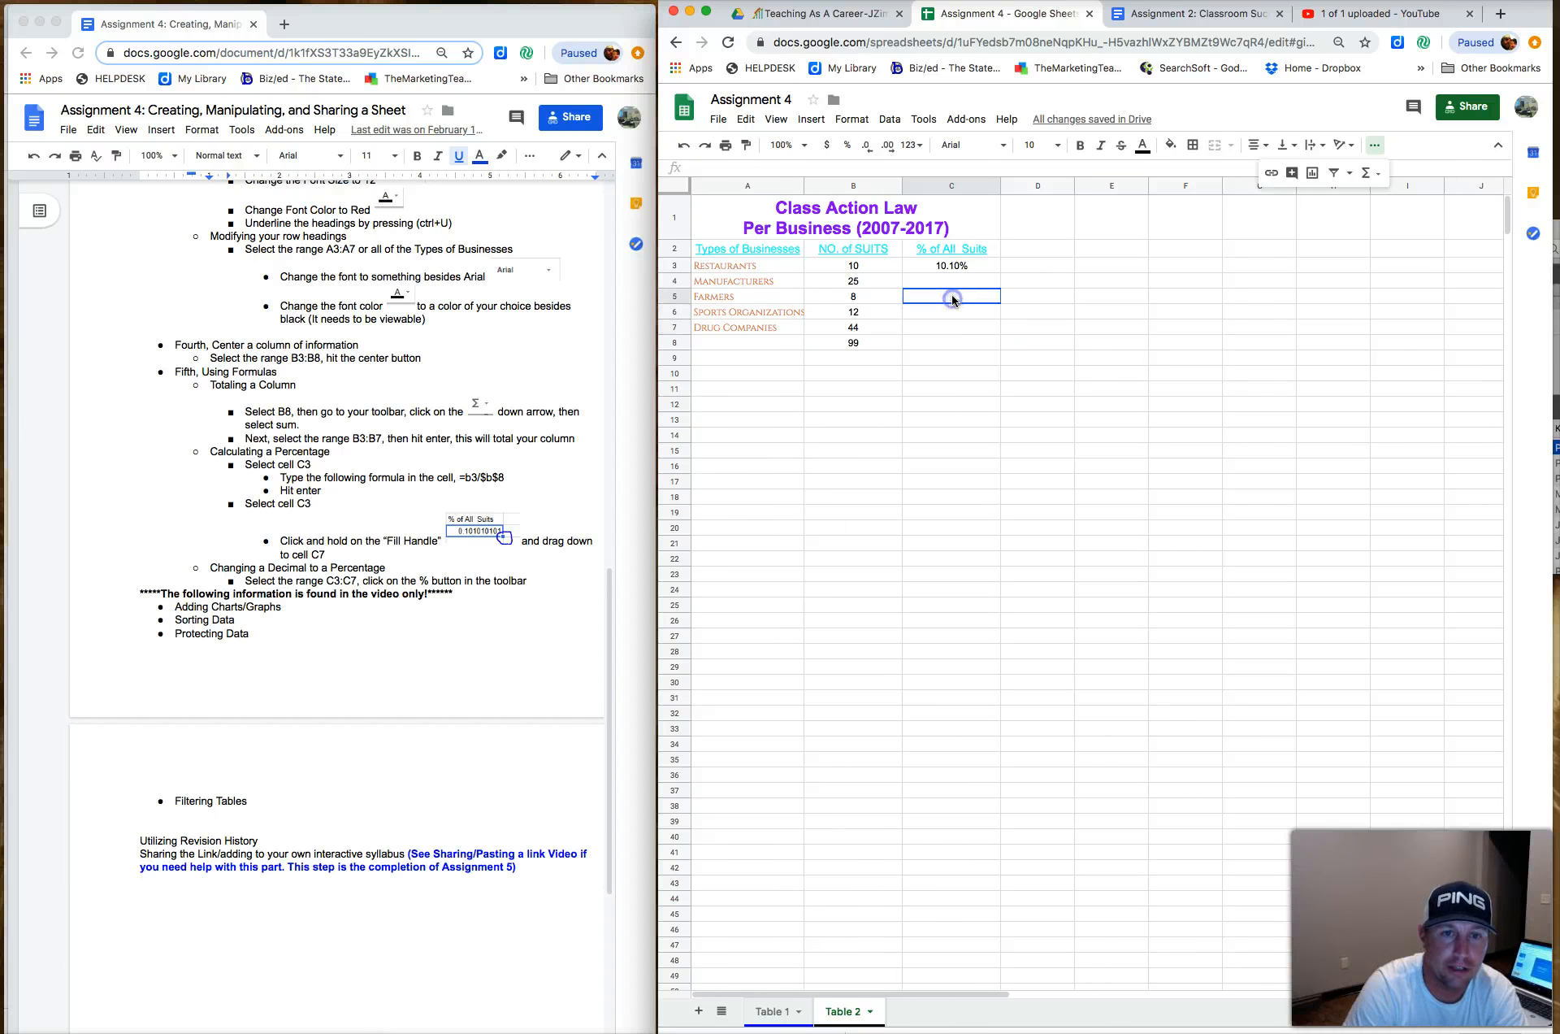
{"action": "left_click", "coordinate": [952, 285]}
Fill the C3 formula down through C7 and check the copied formulas in C4:C7
{"action": "left_click", "coordinate": [959, 267]}
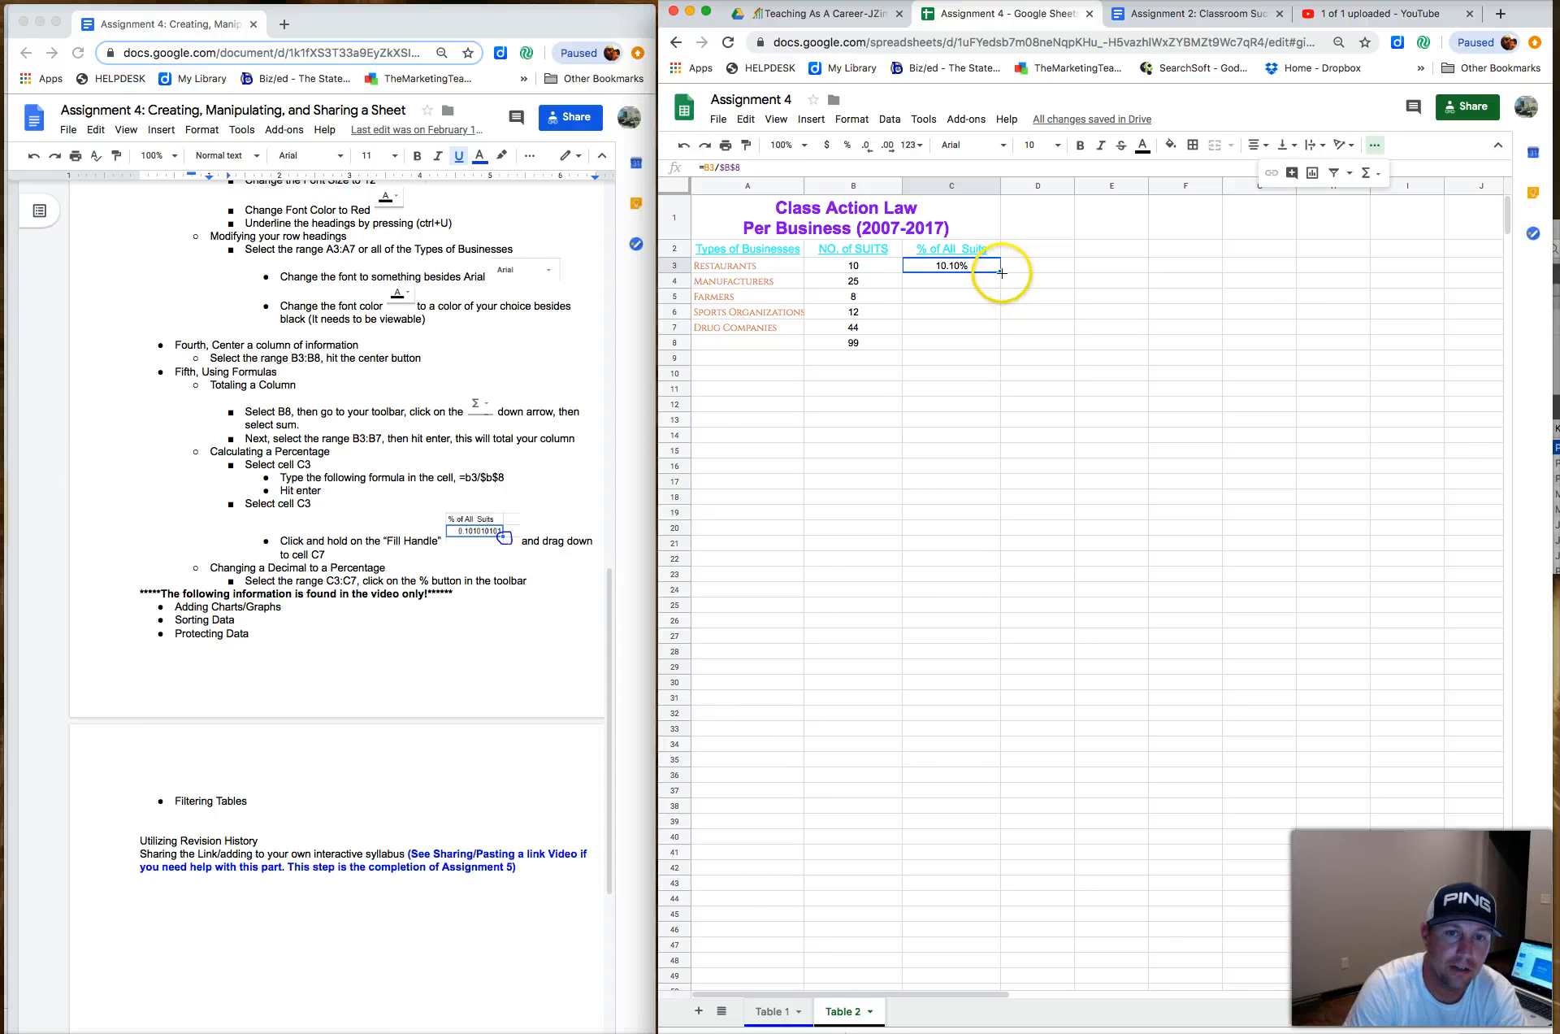
{"action": "left_click_drag", "start_coordinate": [1002, 273], "coordinate": [996, 327]}
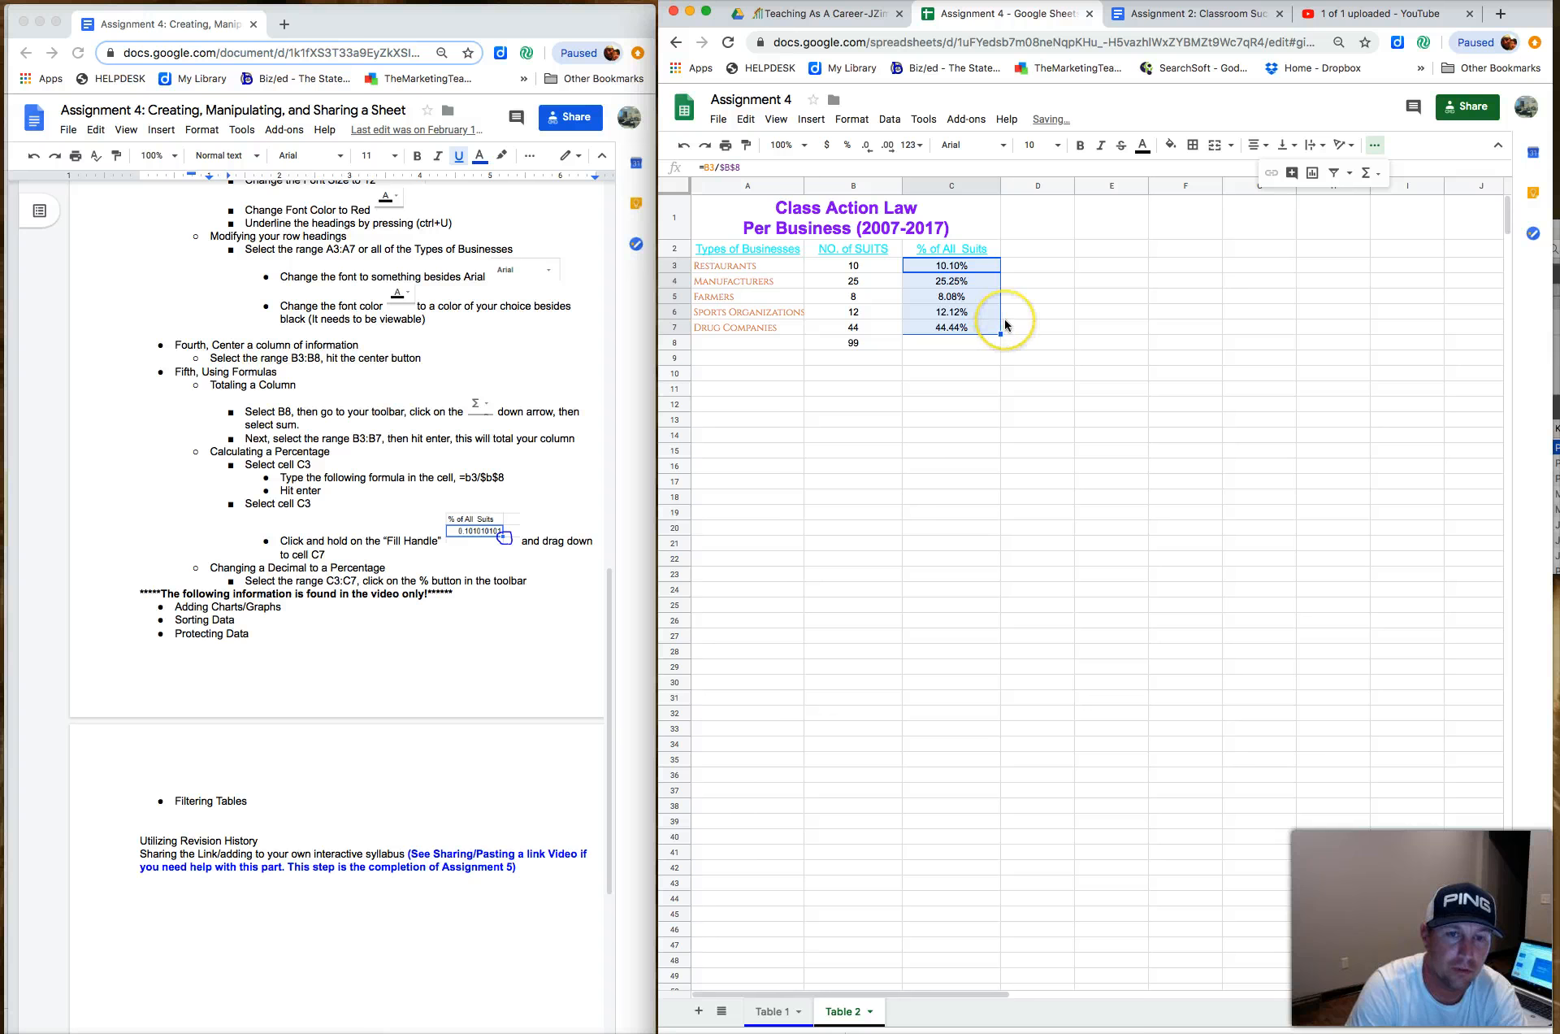
{"action": "left_click", "coordinate": [964, 282]}
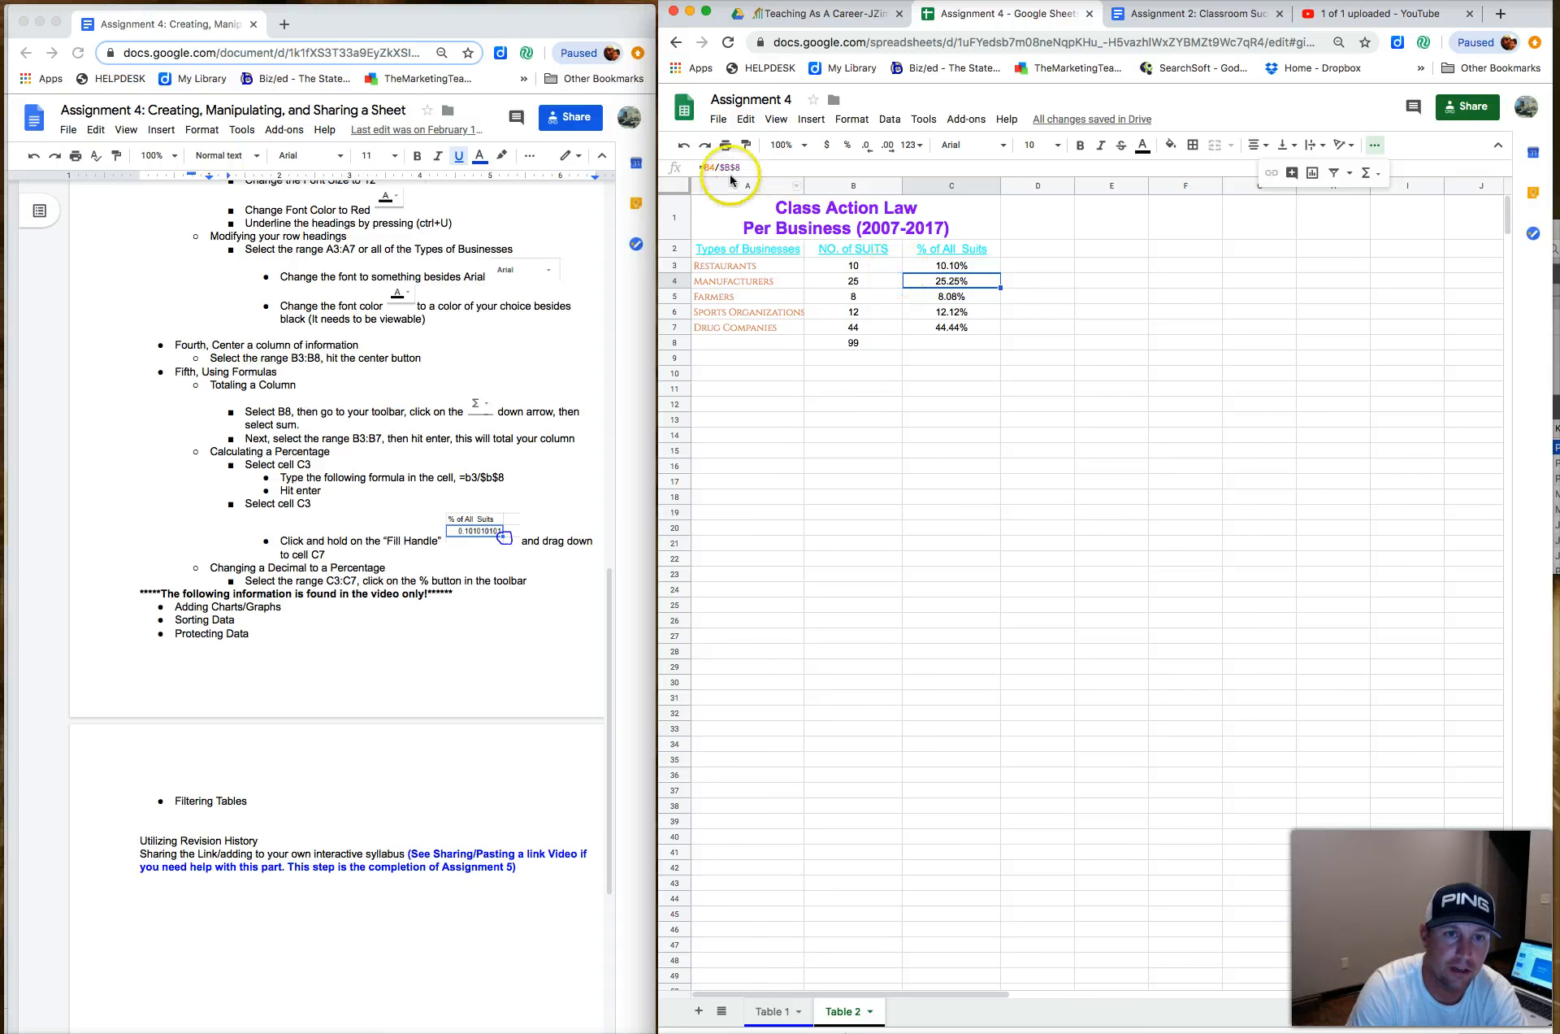
{"action": "left_click", "coordinate": [936, 297]}
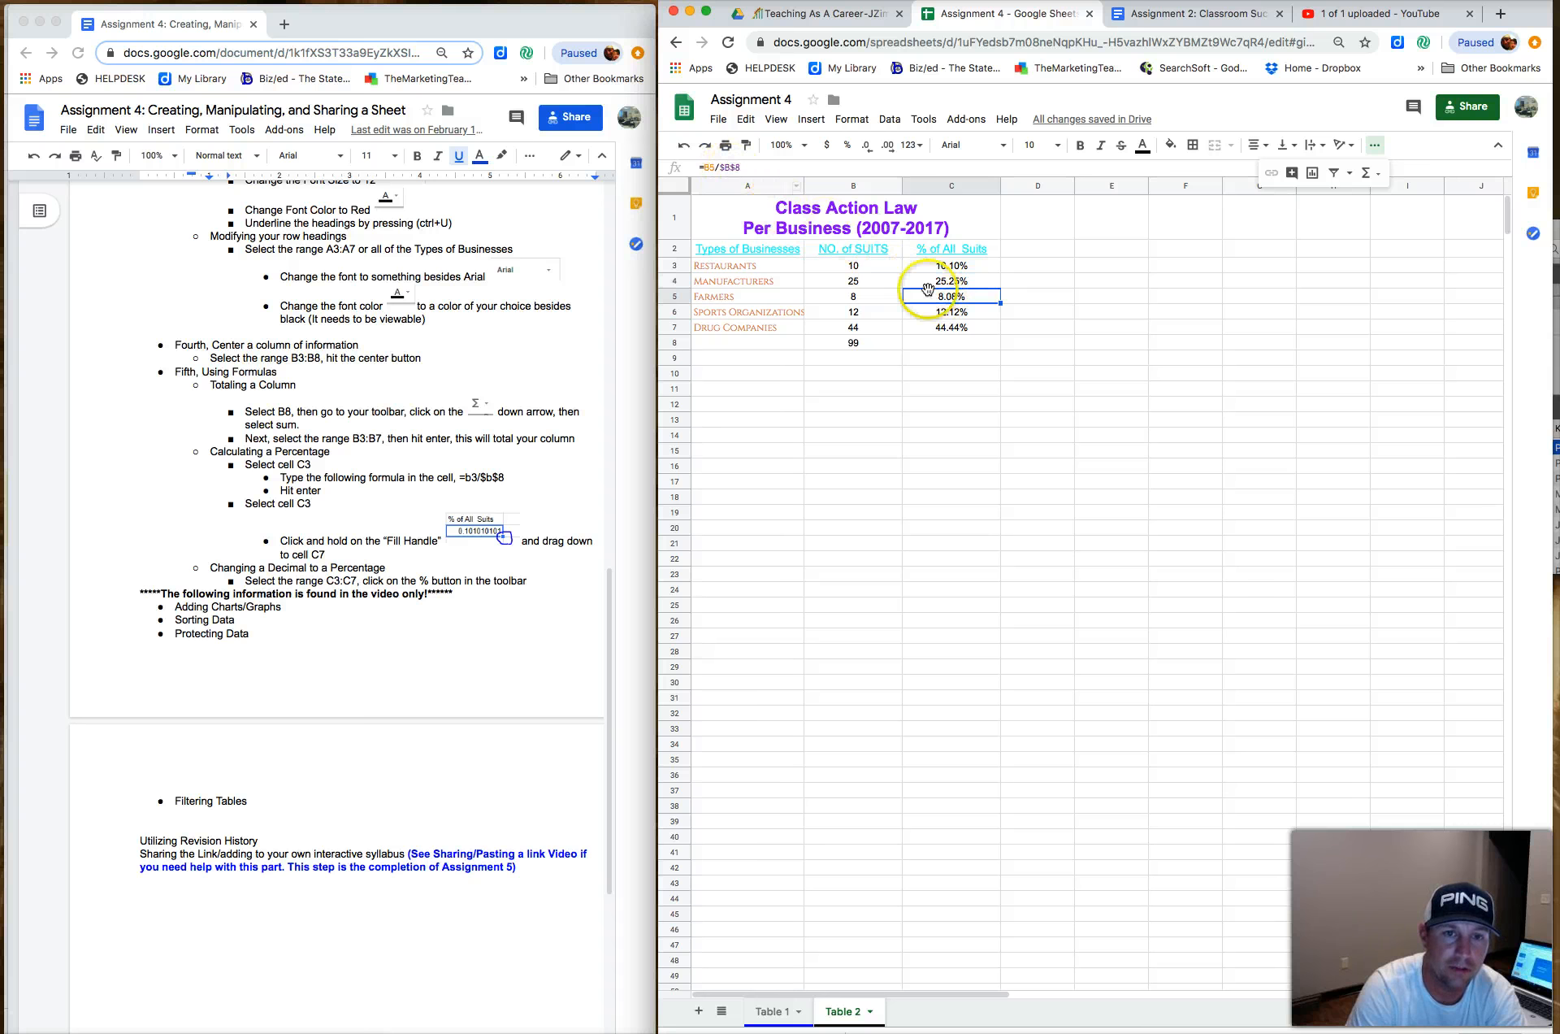
{"action": "left_click", "coordinate": [947, 312]}
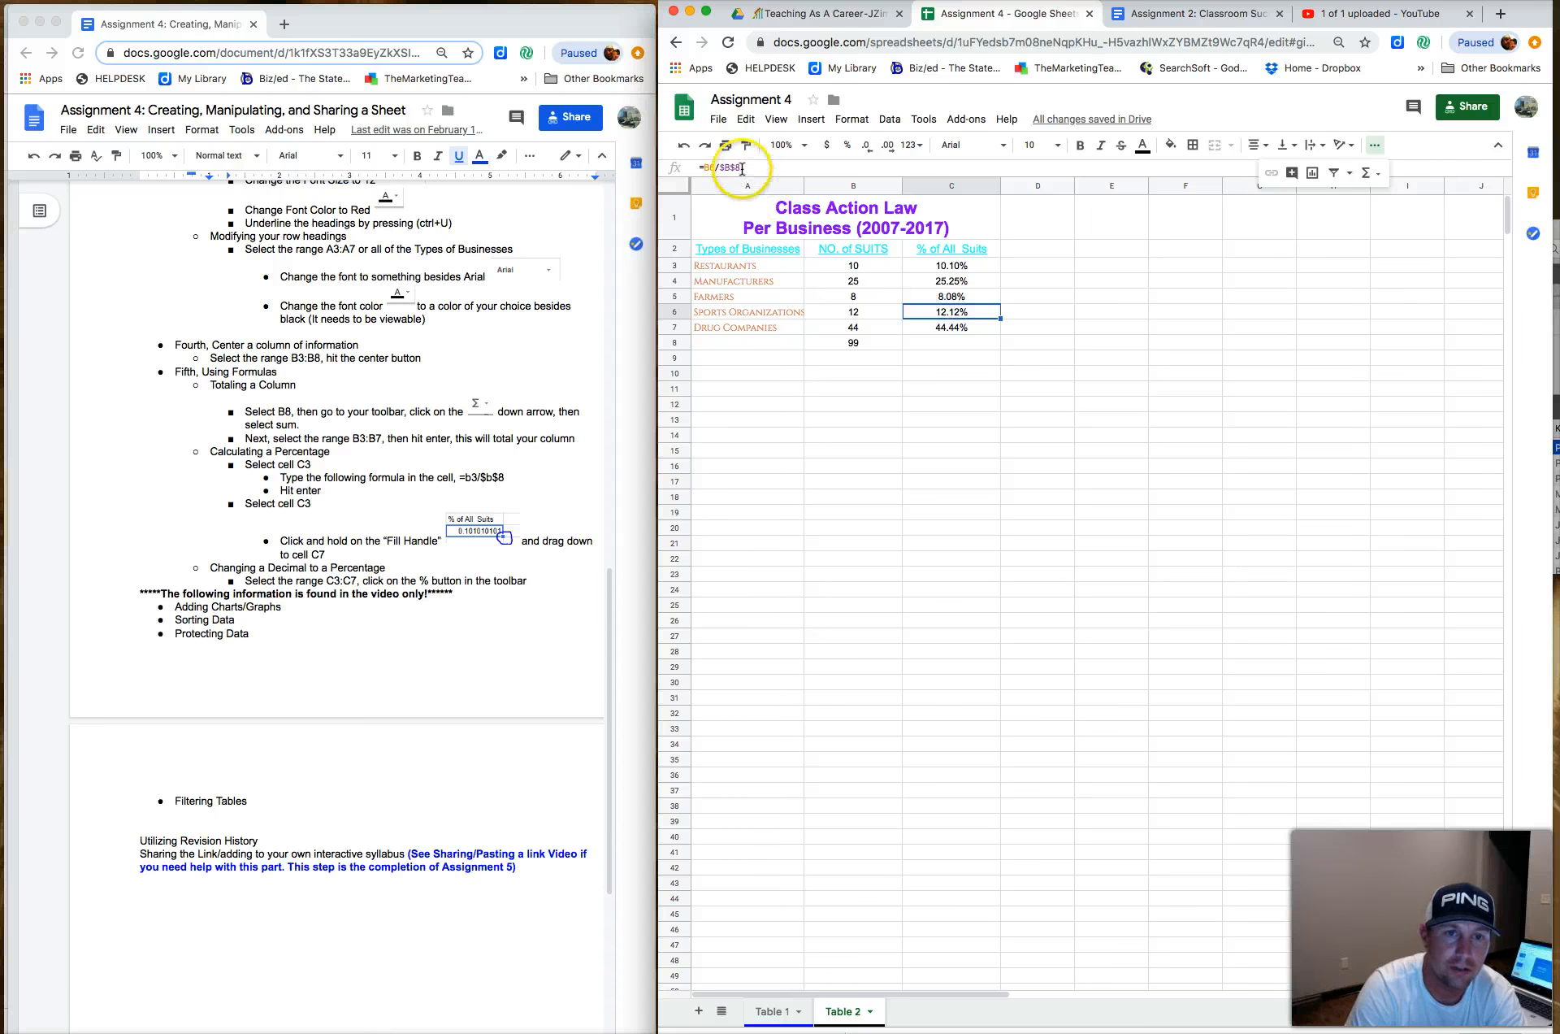
{"action": "left_click", "coordinate": [943, 327]}
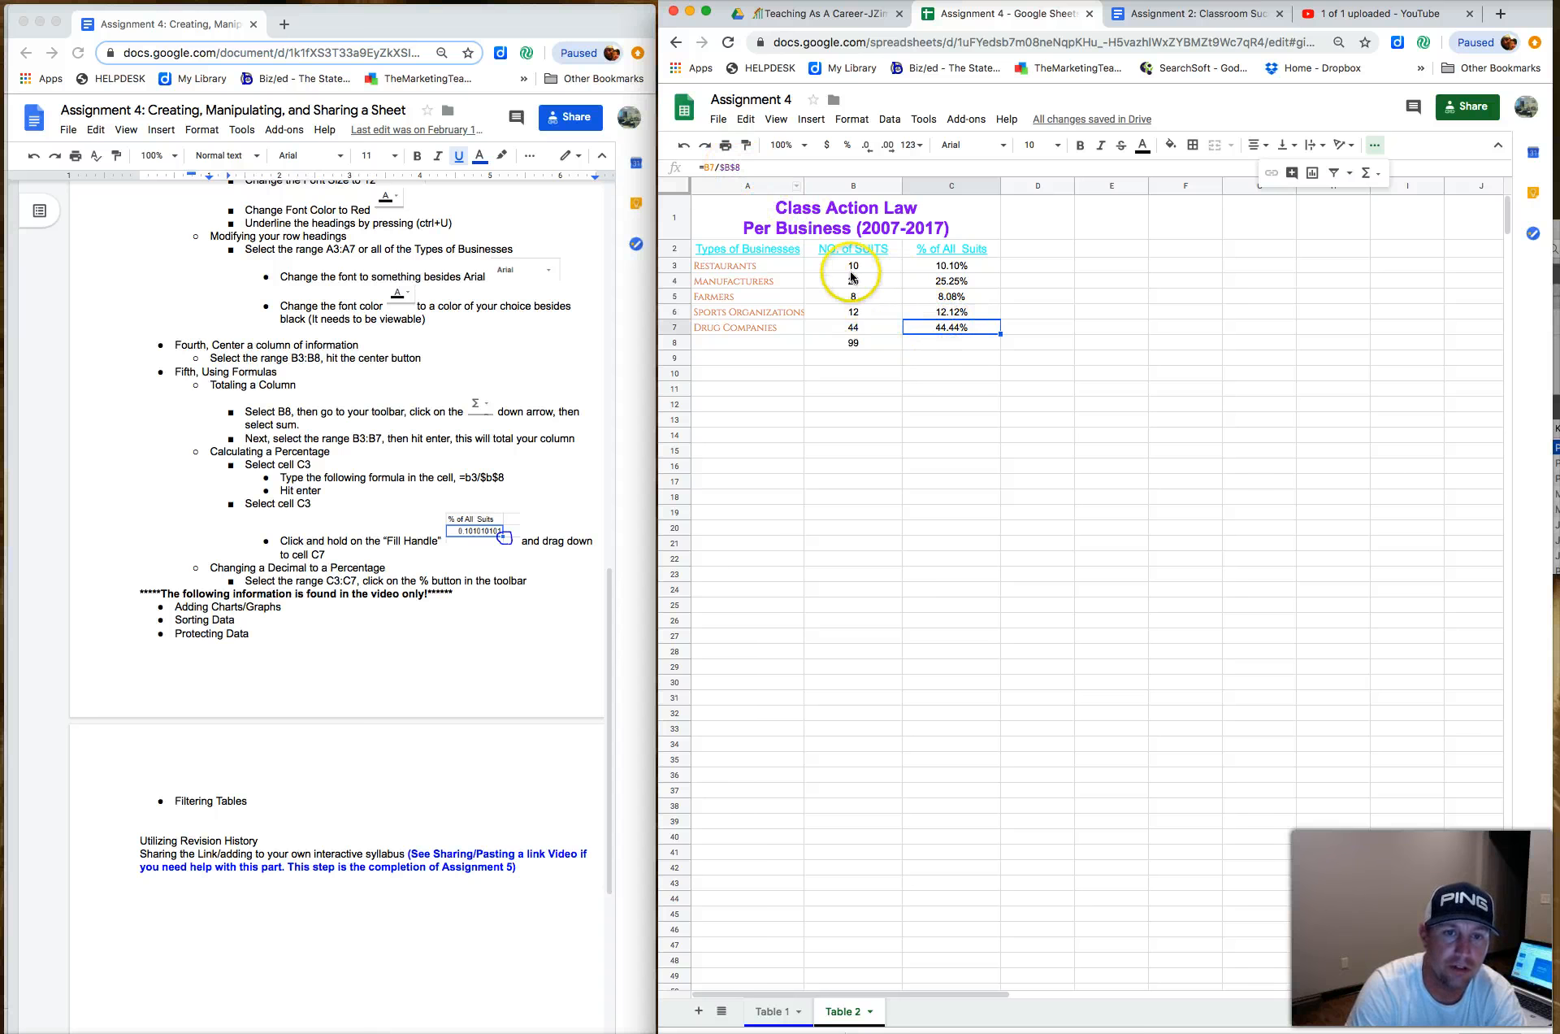
{"action": "left_click", "coordinate": [962, 334]}
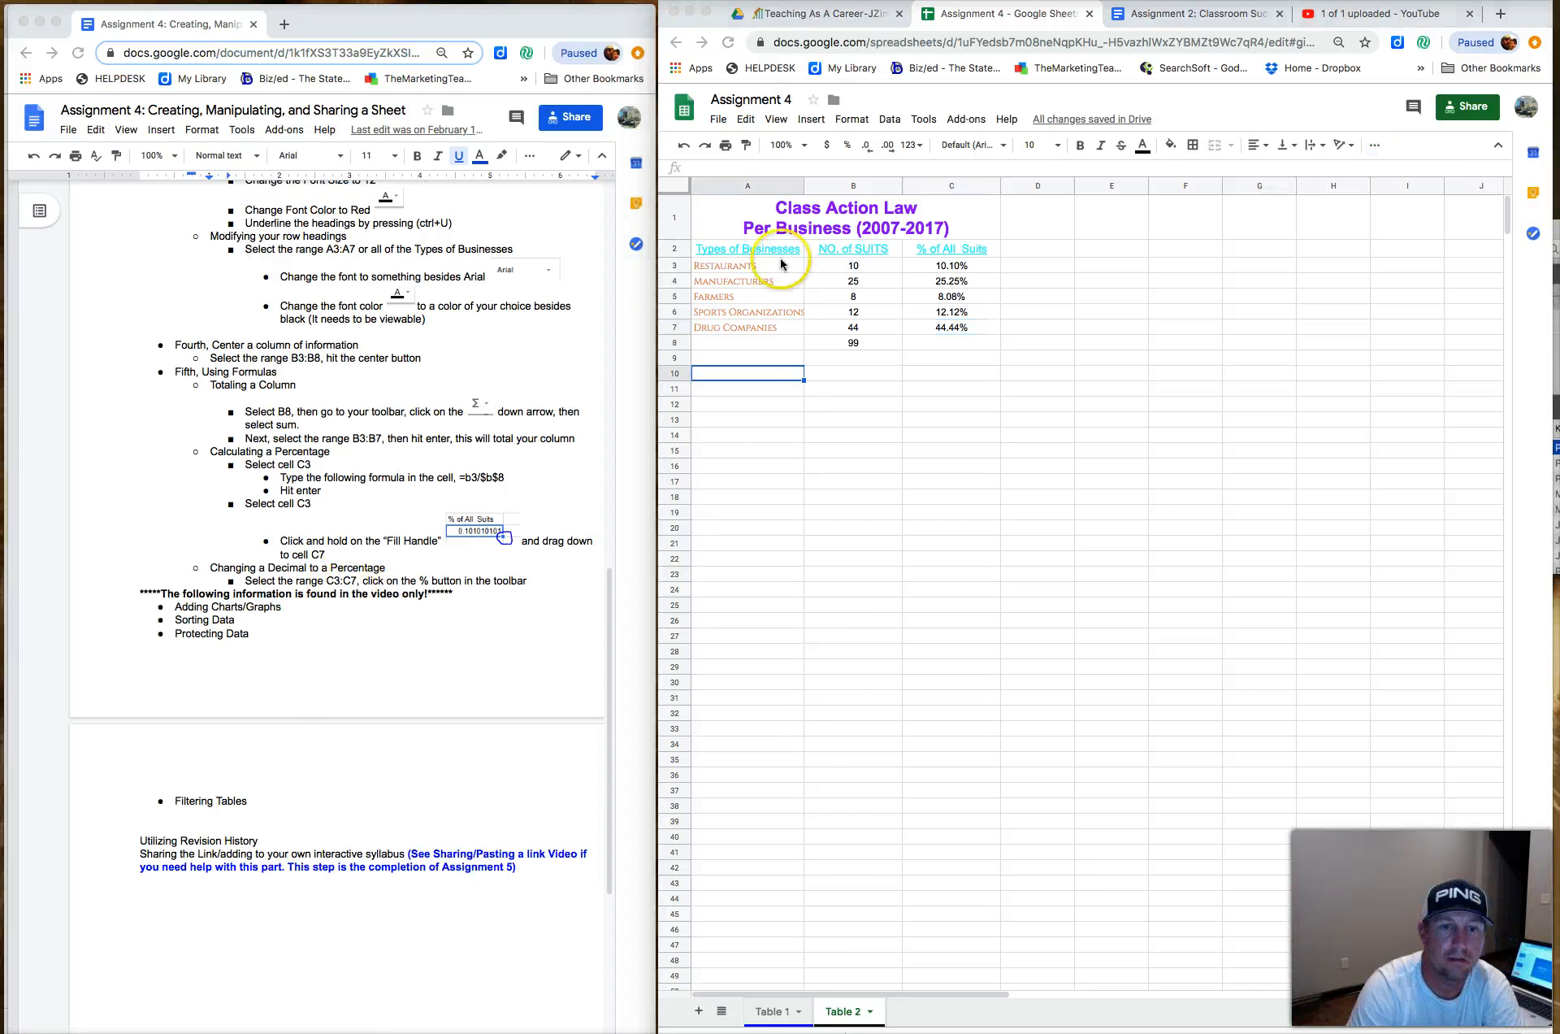
Insert a chart based on the headings and business data in A2:C7
{"action": "left_click", "coordinate": [740, 254]}
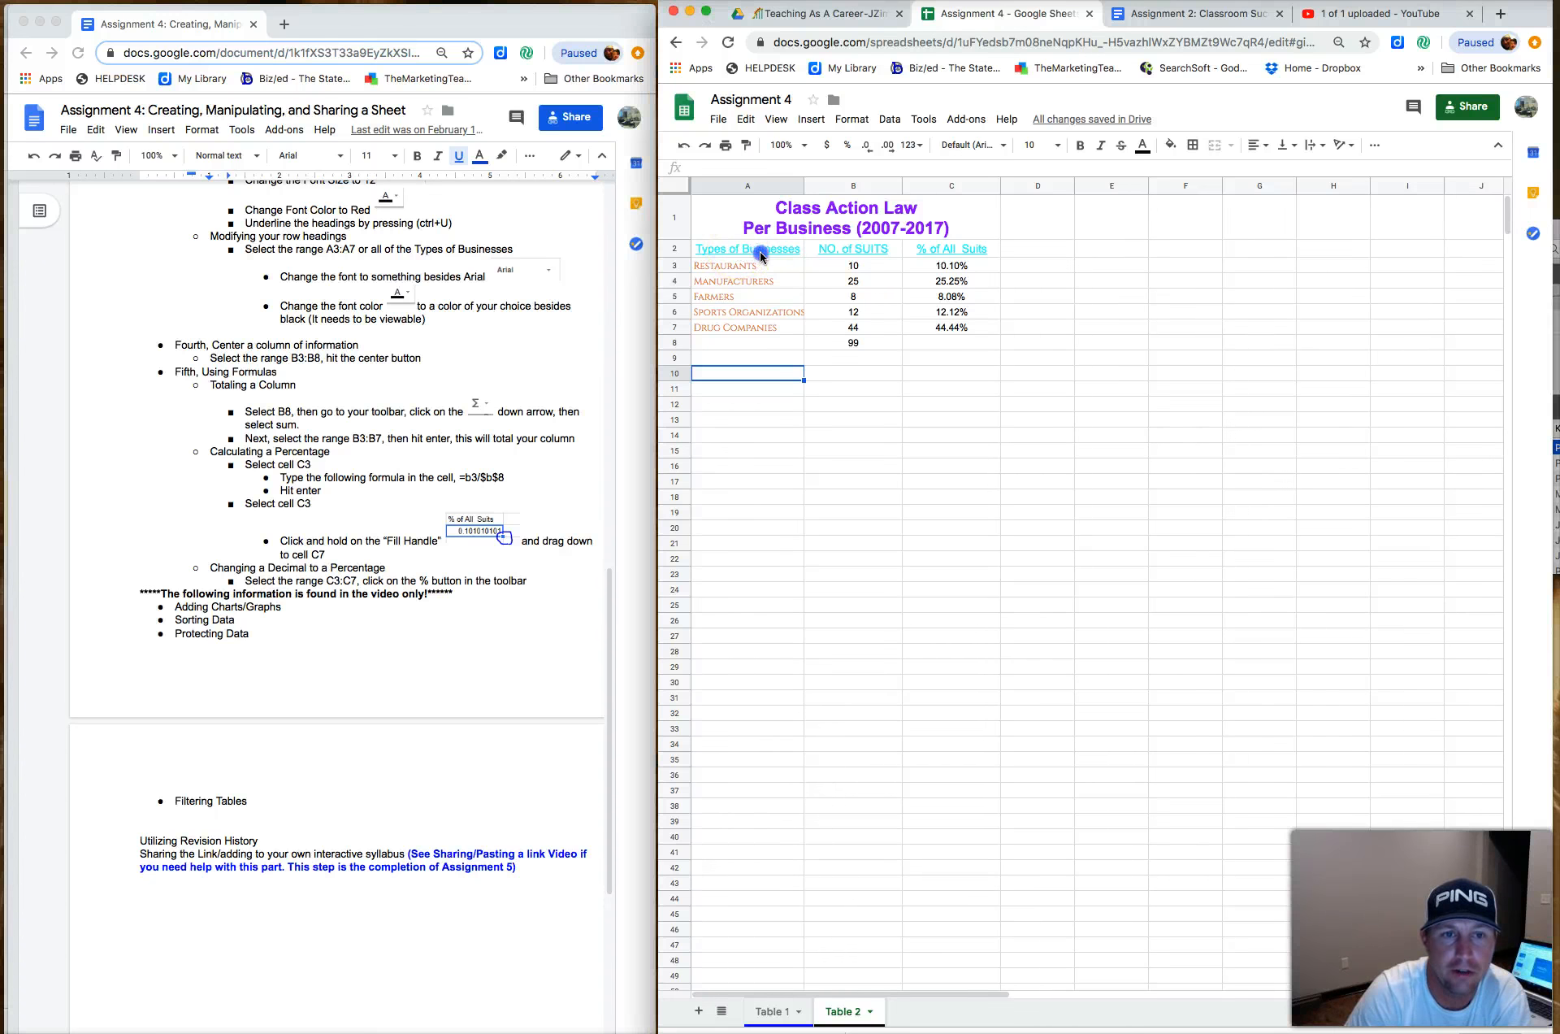
{"action": "left_click_drag", "start_coordinate": [751, 255], "coordinate": [943, 329]}
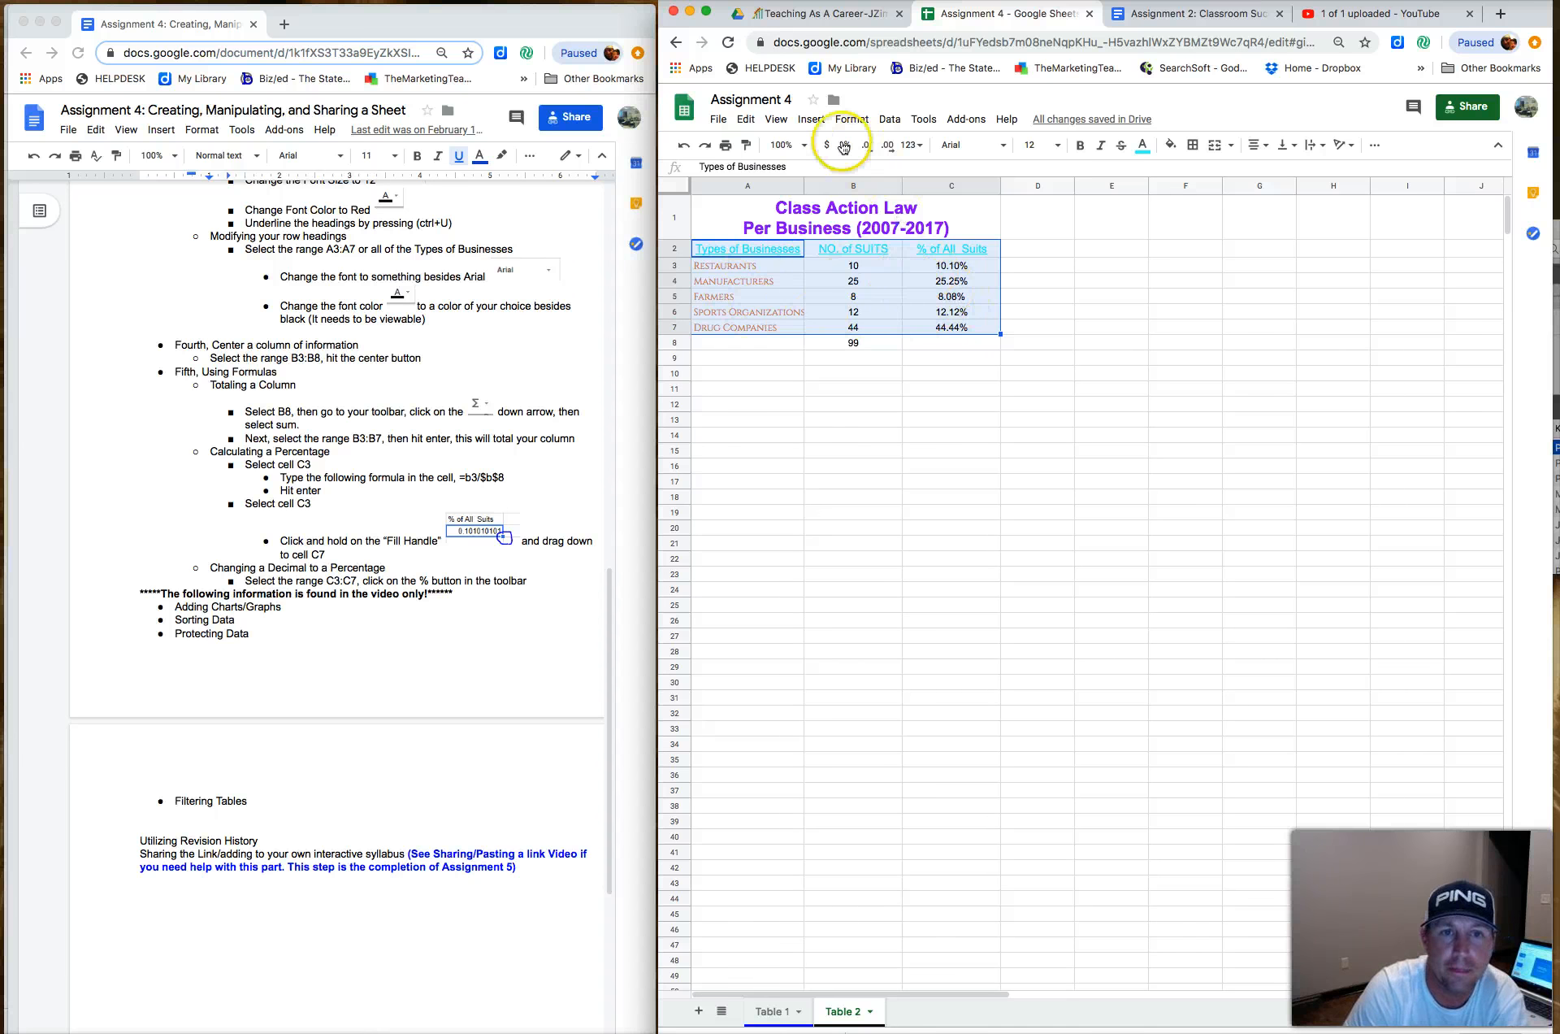
{"action": "left_click", "coordinate": [812, 119]}
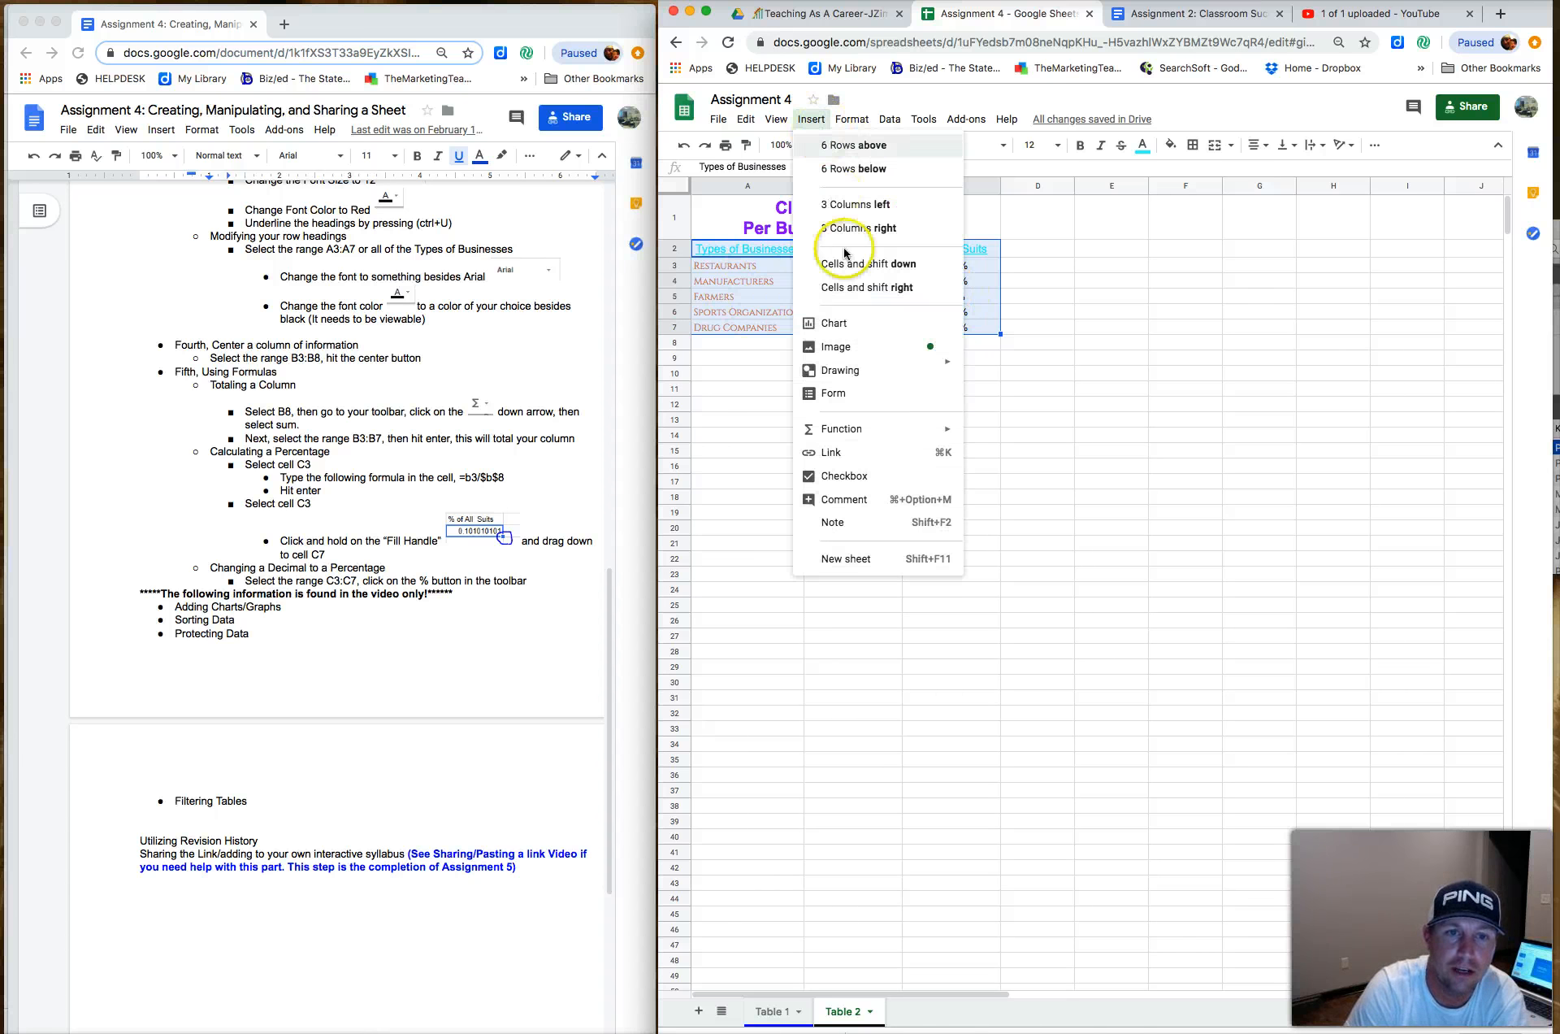
{"action": "left_click", "coordinate": [844, 326]}
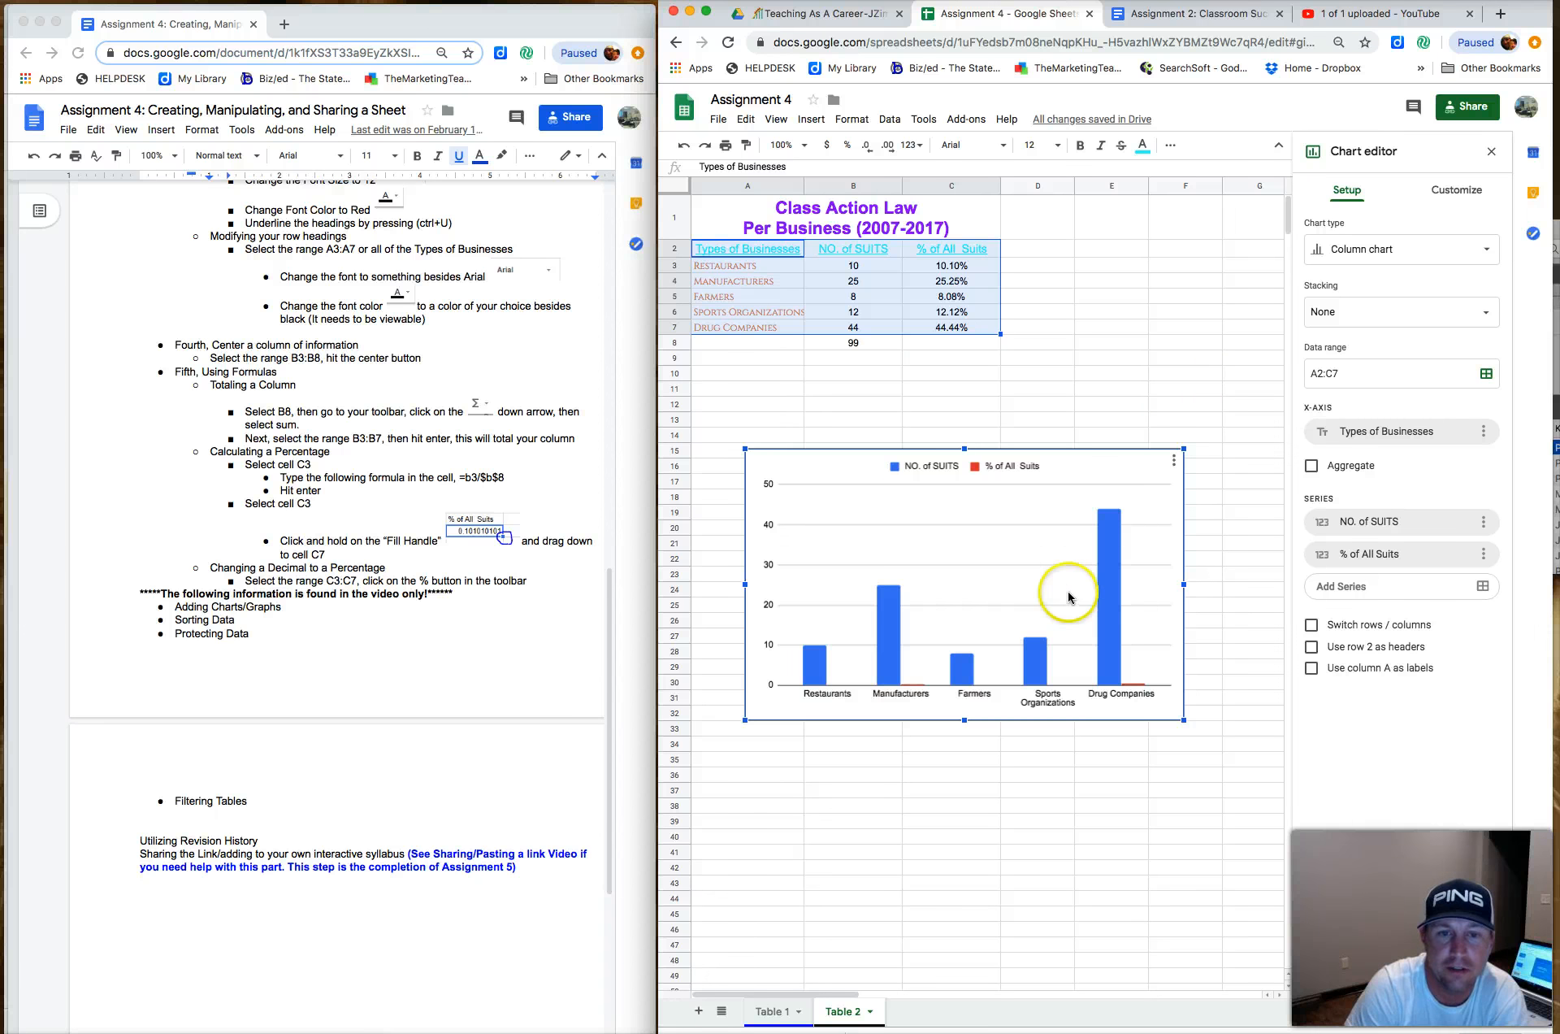
Change the chart to a pie chart and move it directly below the table, starting around row 10
{"action": "left_click", "coordinate": [1492, 254]}
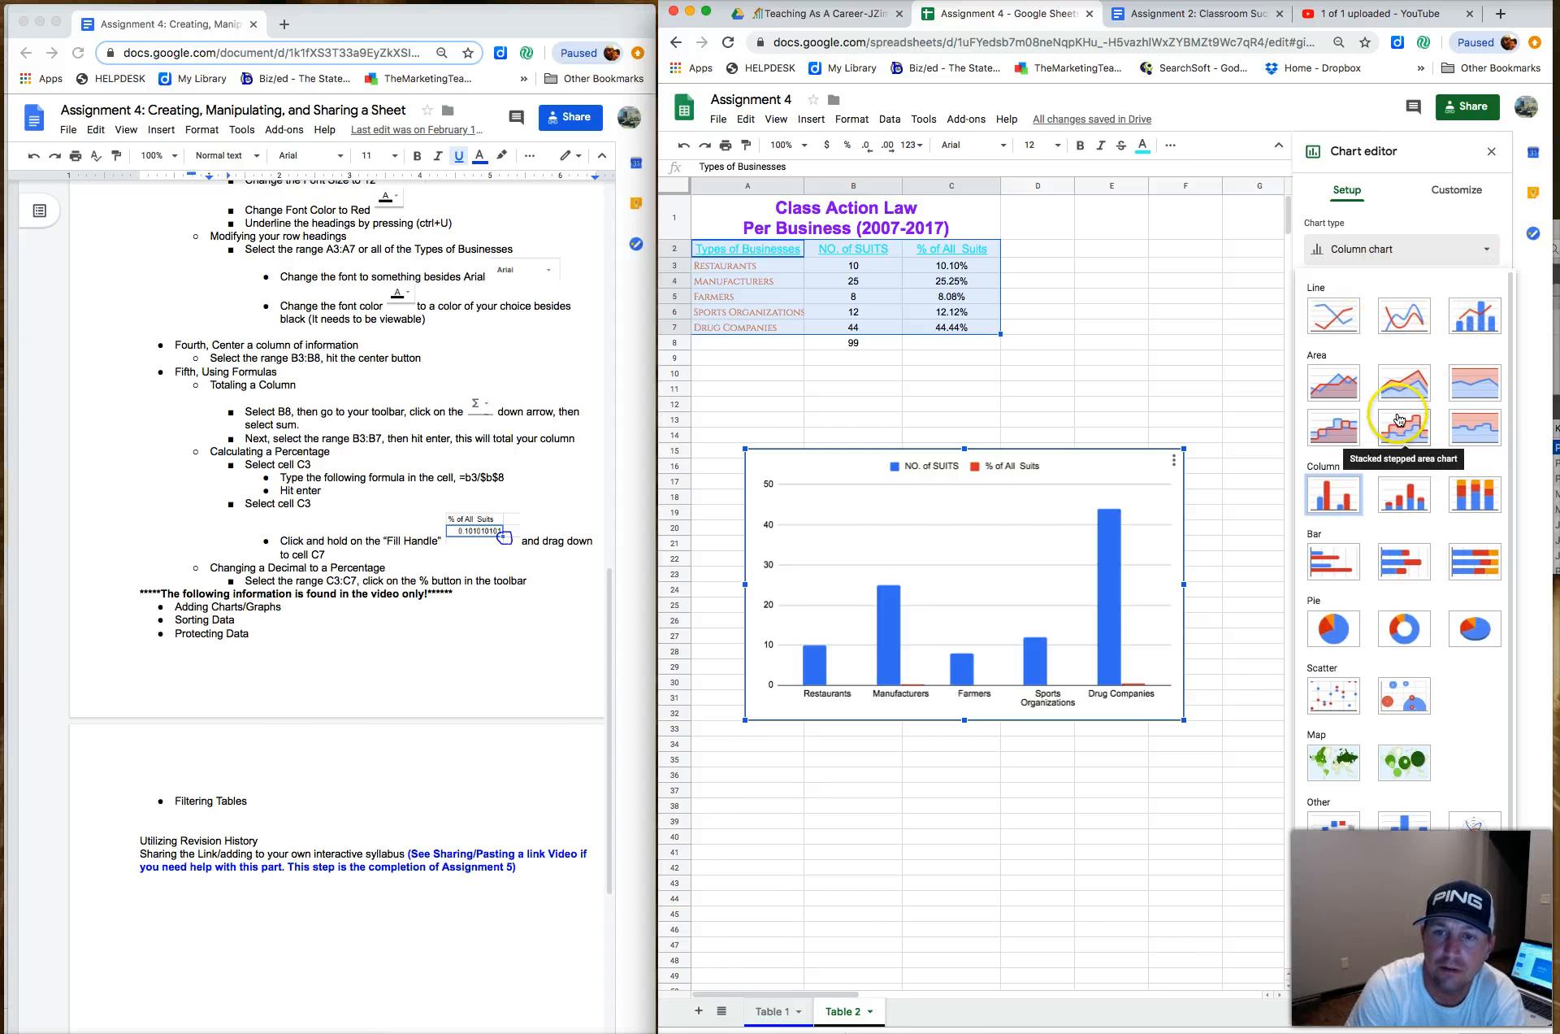
{"action": "scroll", "coordinate": [1398, 420], "scroll_direction": "down", "scroll_amount": 1}
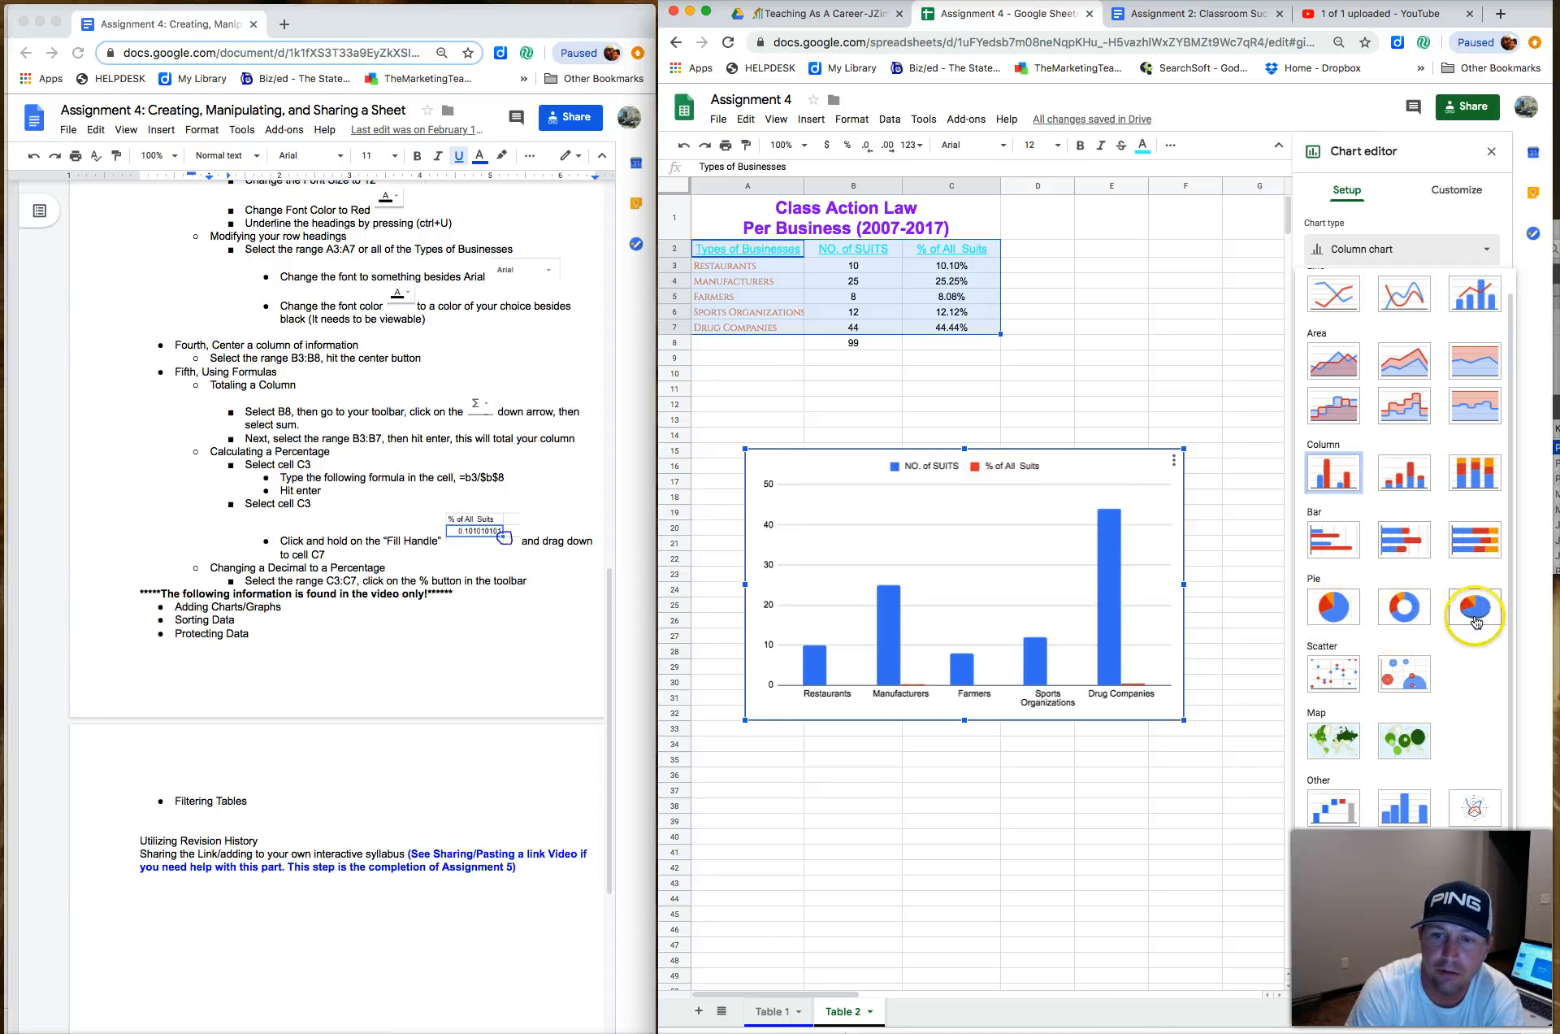
{"action": "left_click", "coordinate": [1329, 622]}
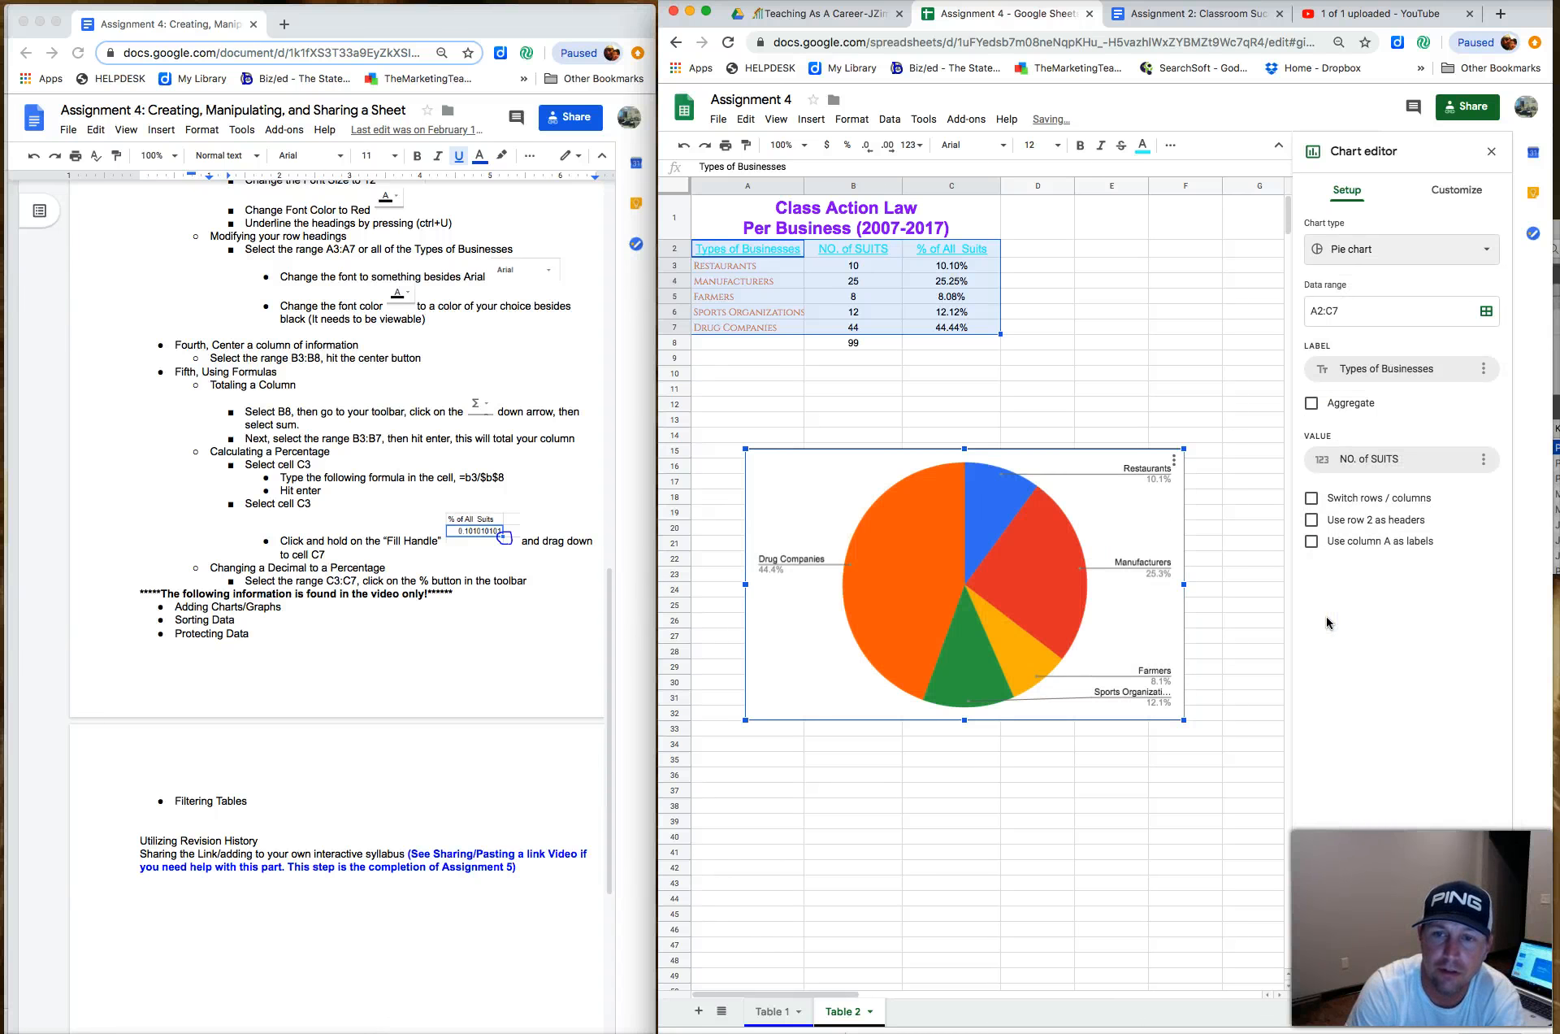
{"action": "left_click_drag", "start_coordinate": [1077, 487], "coordinate": [1034, 439]}
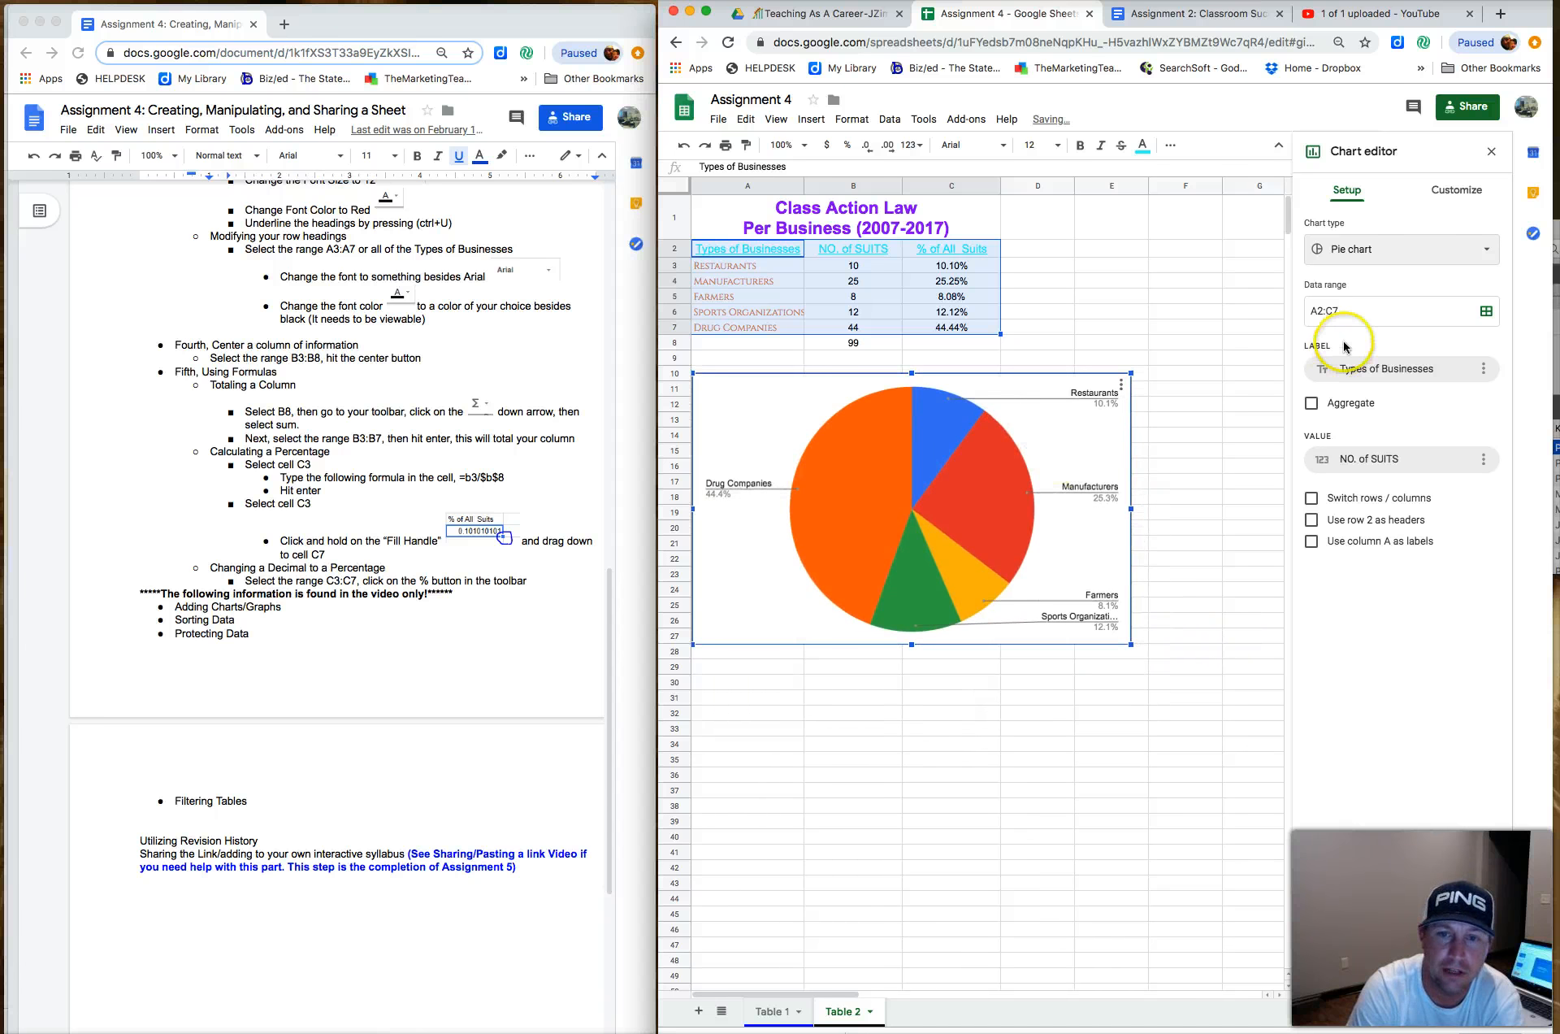
Change the chart type to a 3D pie chart and open its chart style customization settings
{"action": "left_click", "coordinate": [1493, 258]}
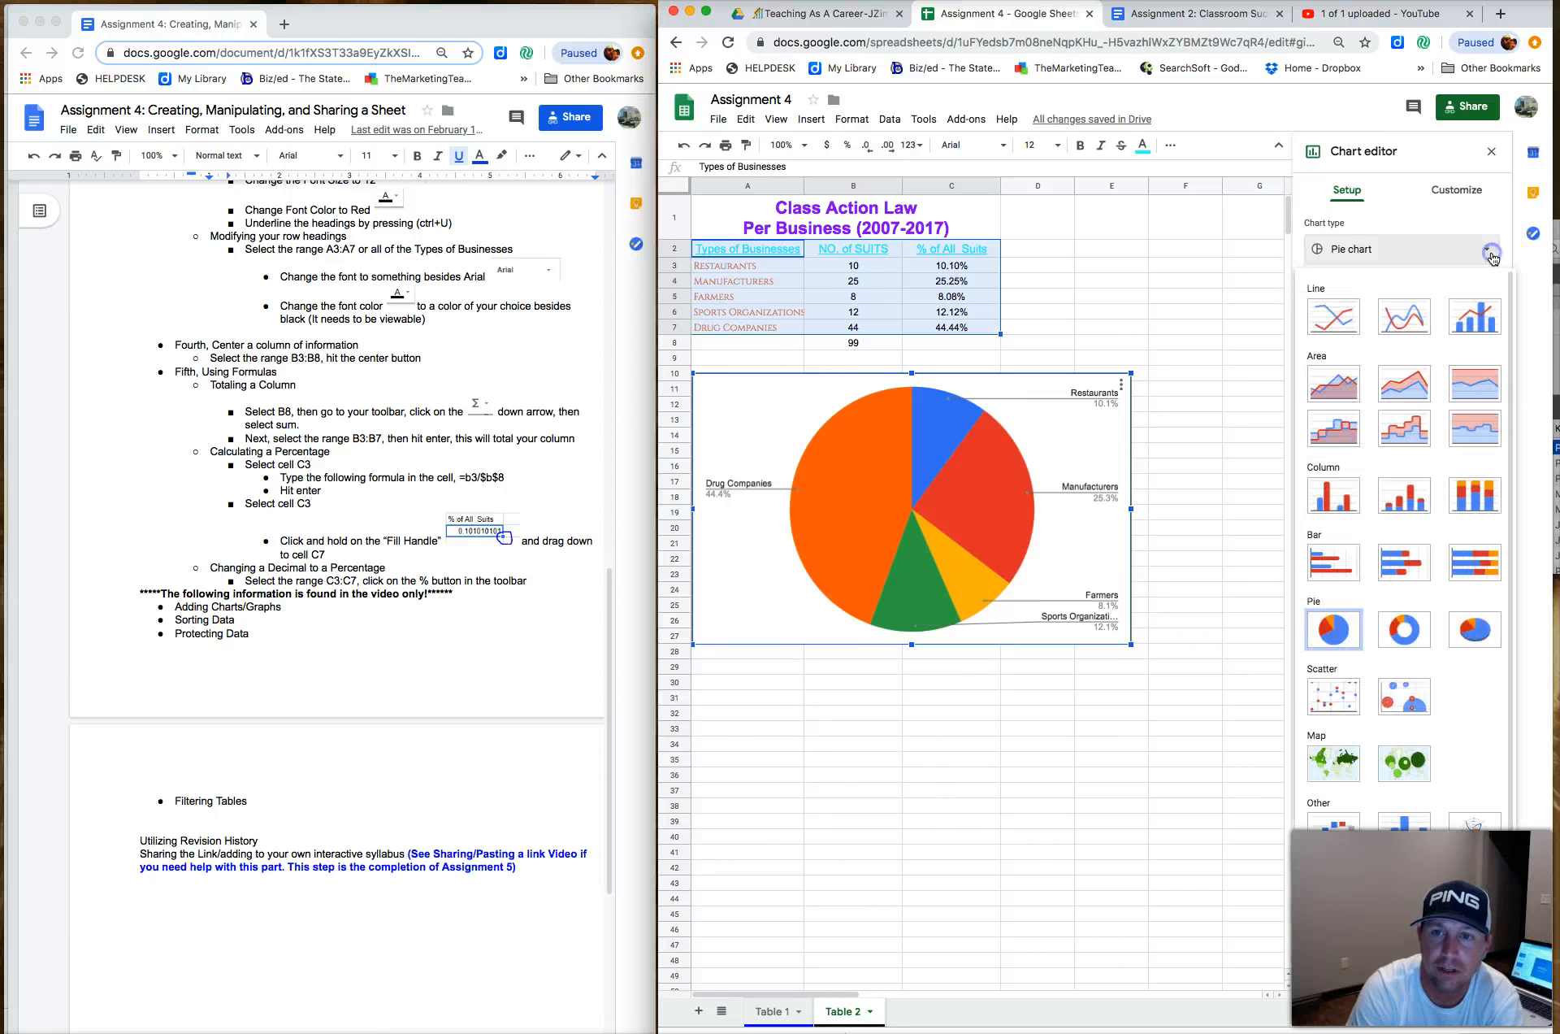
{"action": "left_click", "coordinate": [1475, 630]}
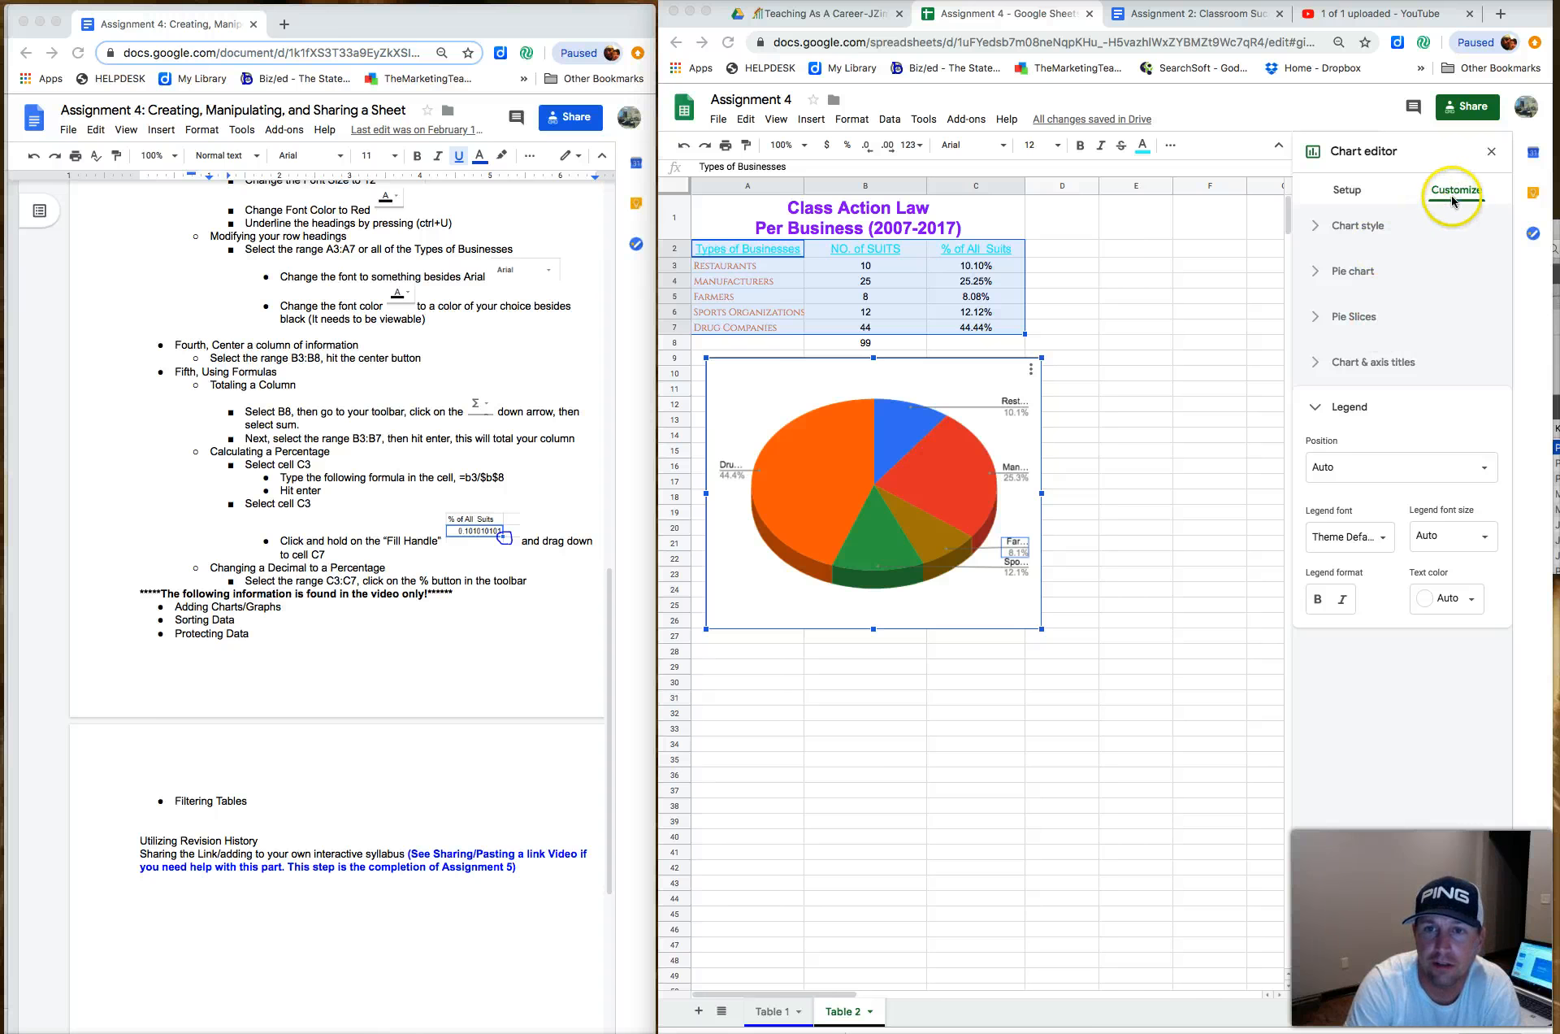
{"action": "left_click", "coordinate": [1376, 228]}
{"action": "left_click", "coordinate": [1376, 228]}
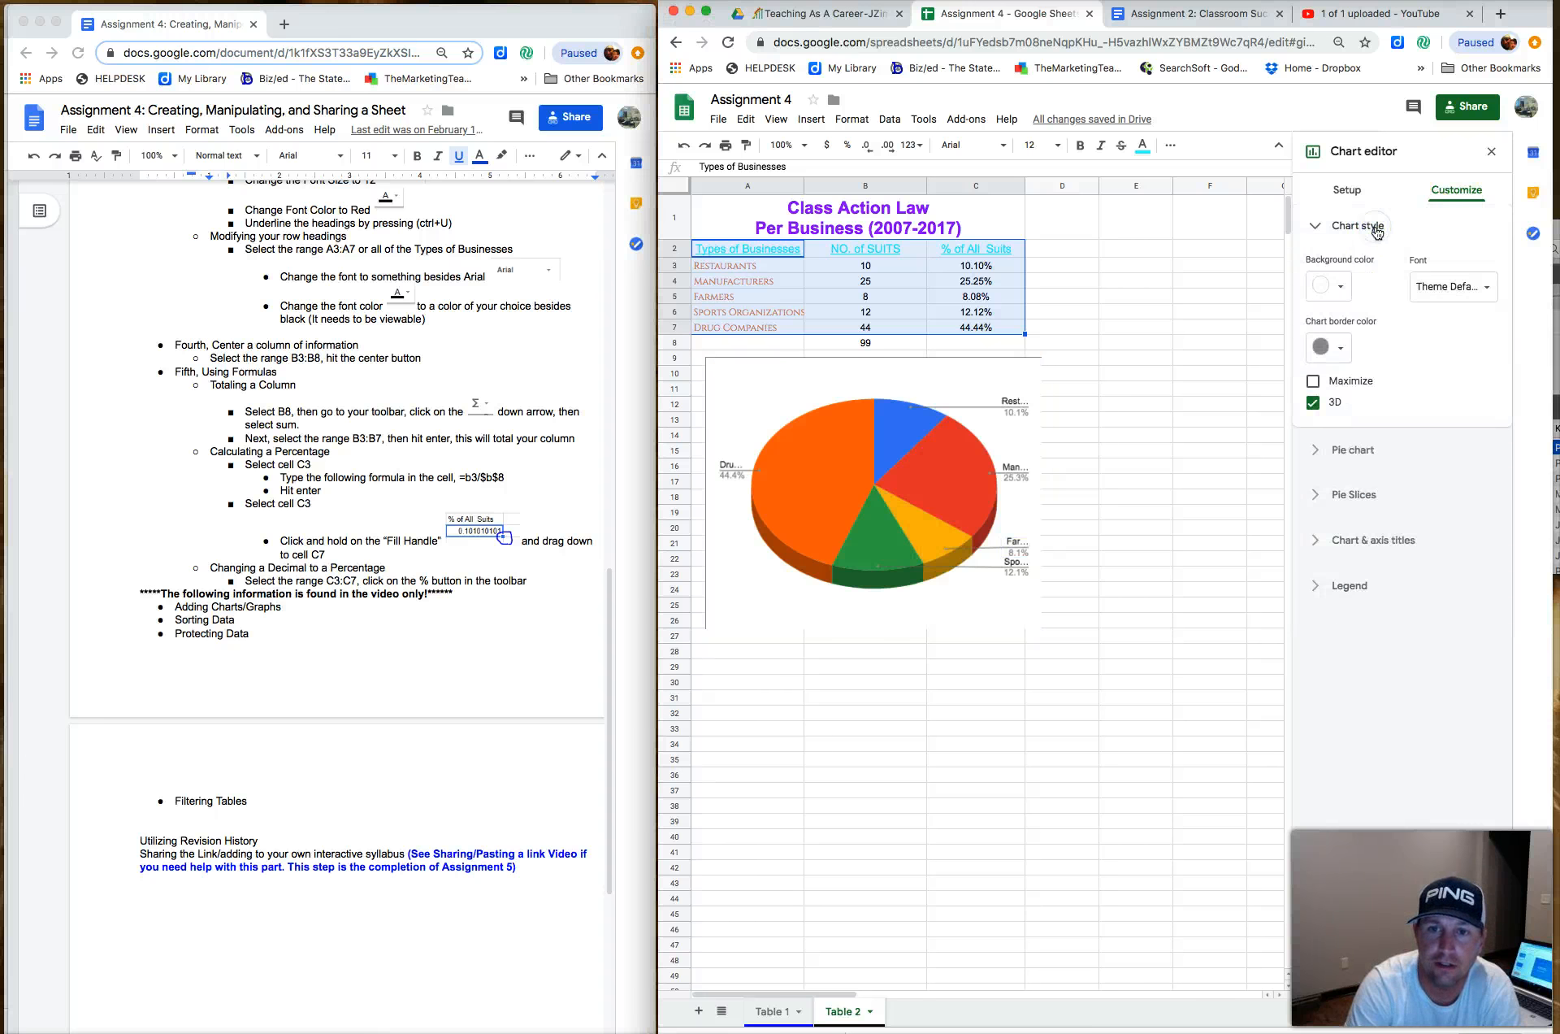
Review the Pie chart customization options, including donut hole and slice label, and return to the chart type and data range settings
{"action": "left_click", "coordinate": [1361, 451]}
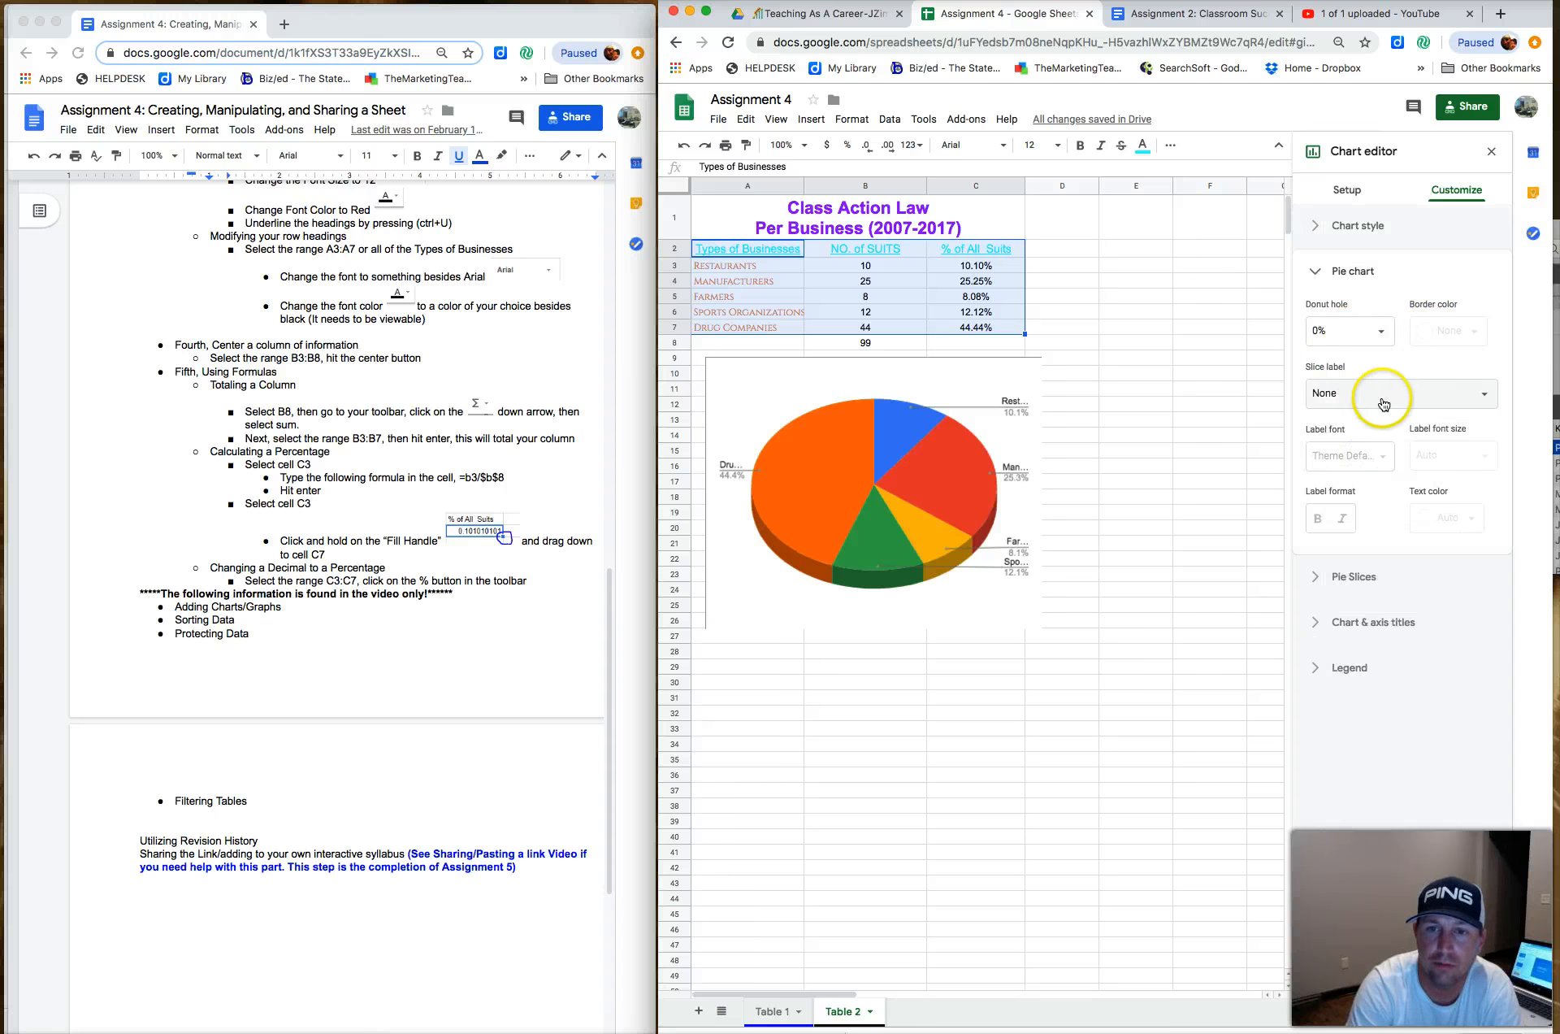
{"action": "left_click", "coordinate": [1347, 193]}
{"action": "left_click", "coordinate": [1388, 257]}
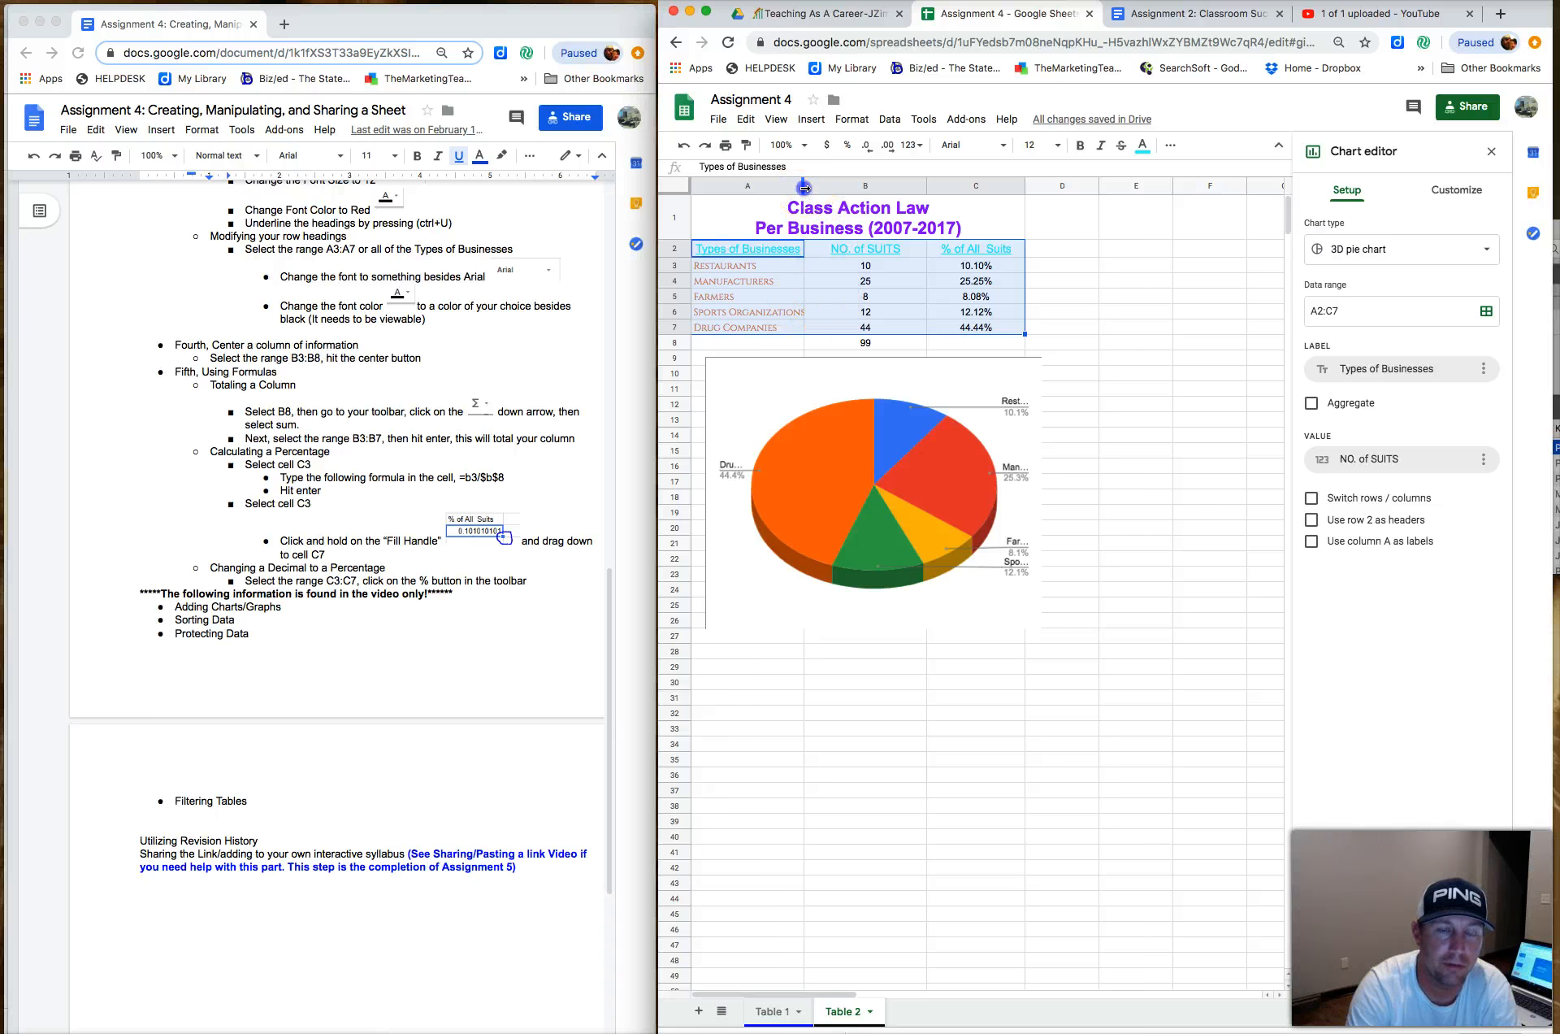
Widen column A slightly, and stretch the 3D pie chart to about column E's outer edge, aligned with column A's outer edge below the table
{"action": "left_click_drag", "start_coordinate": [804, 187], "coordinate": [811, 187]}
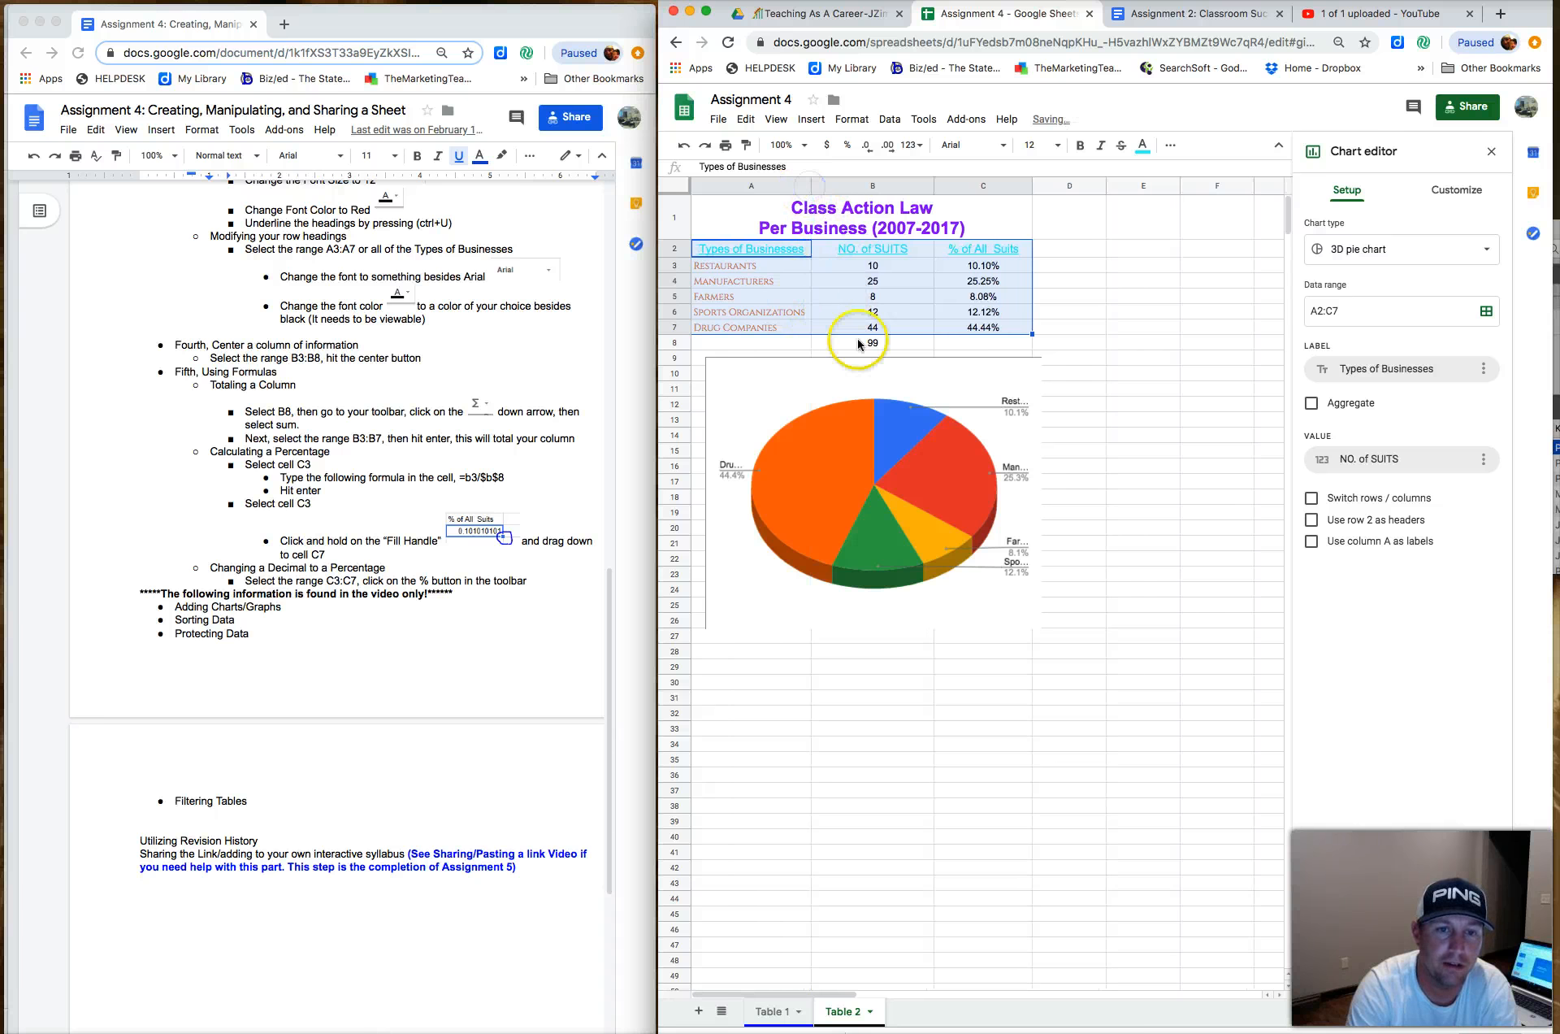
{"action": "left_click", "coordinate": [1015, 456]}
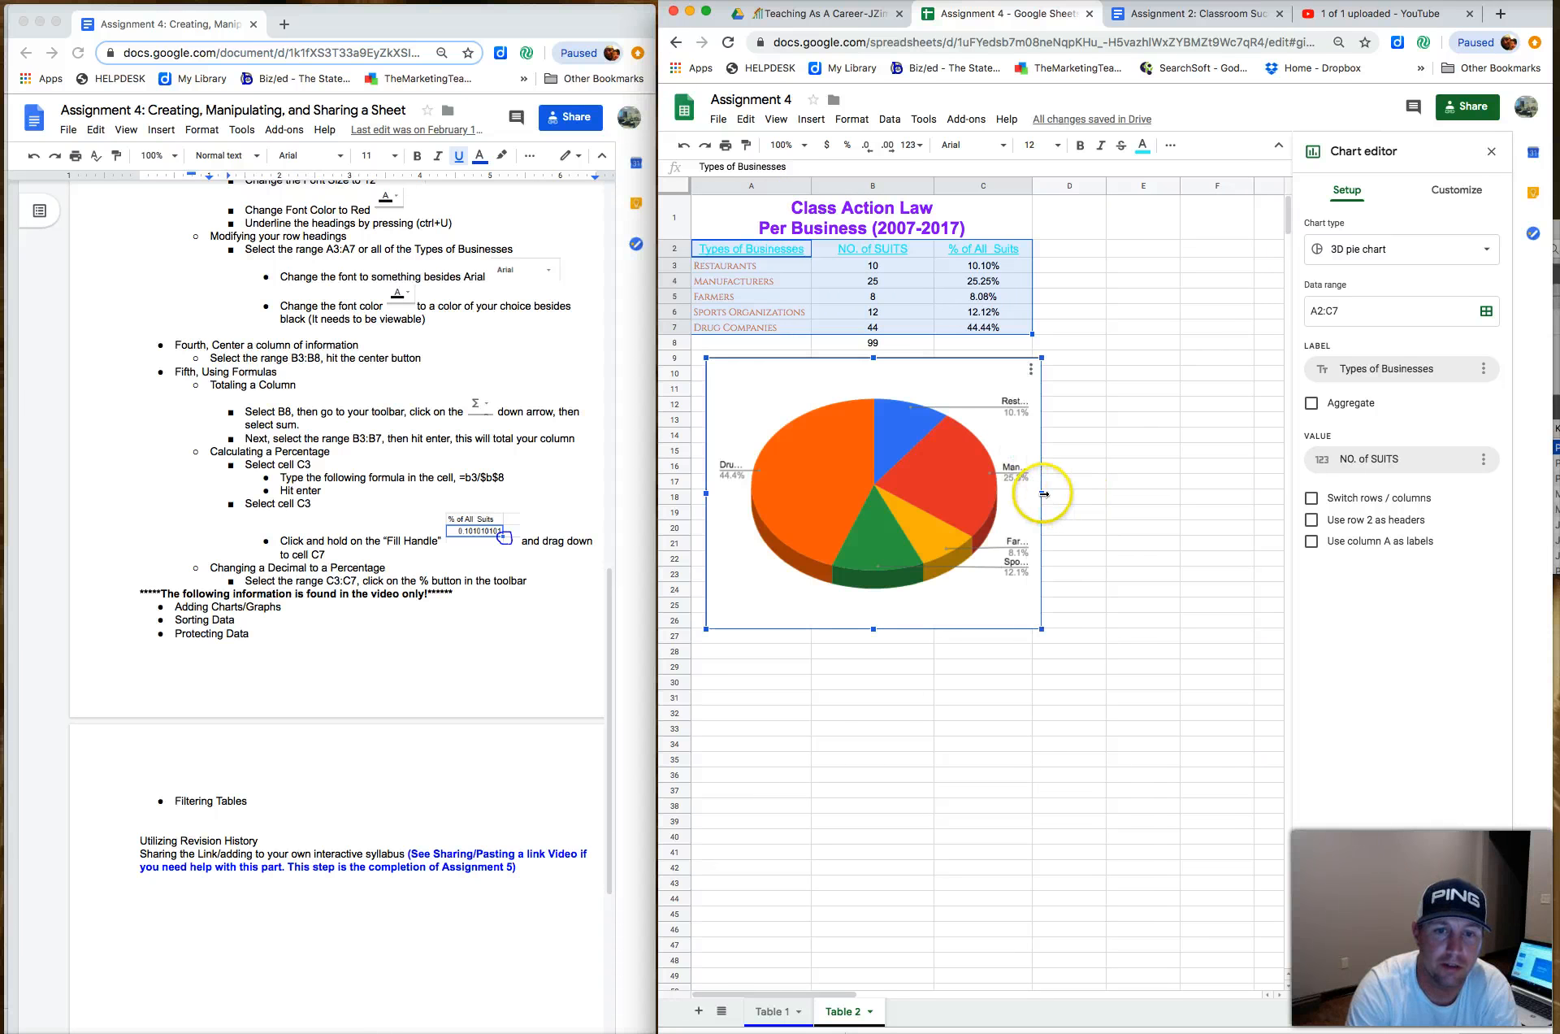
{"action": "left_click_drag", "start_coordinate": [1043, 494], "coordinate": [1195, 510]}
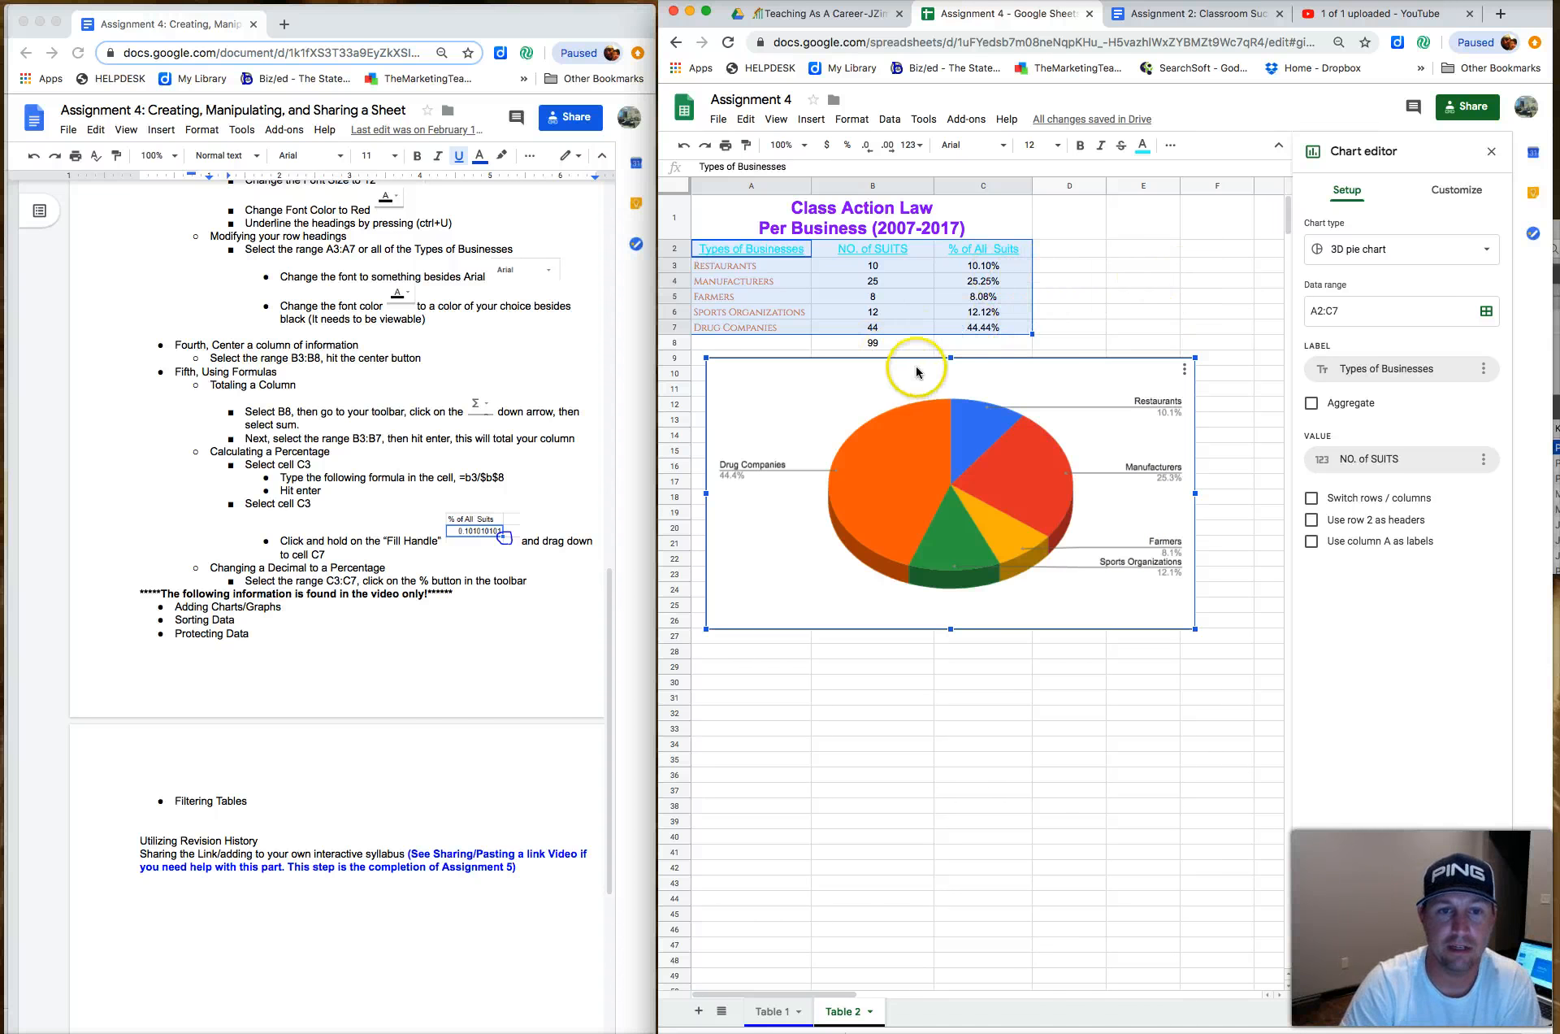
{"action": "left_click_drag", "start_coordinate": [917, 363], "coordinate": [900, 357]}
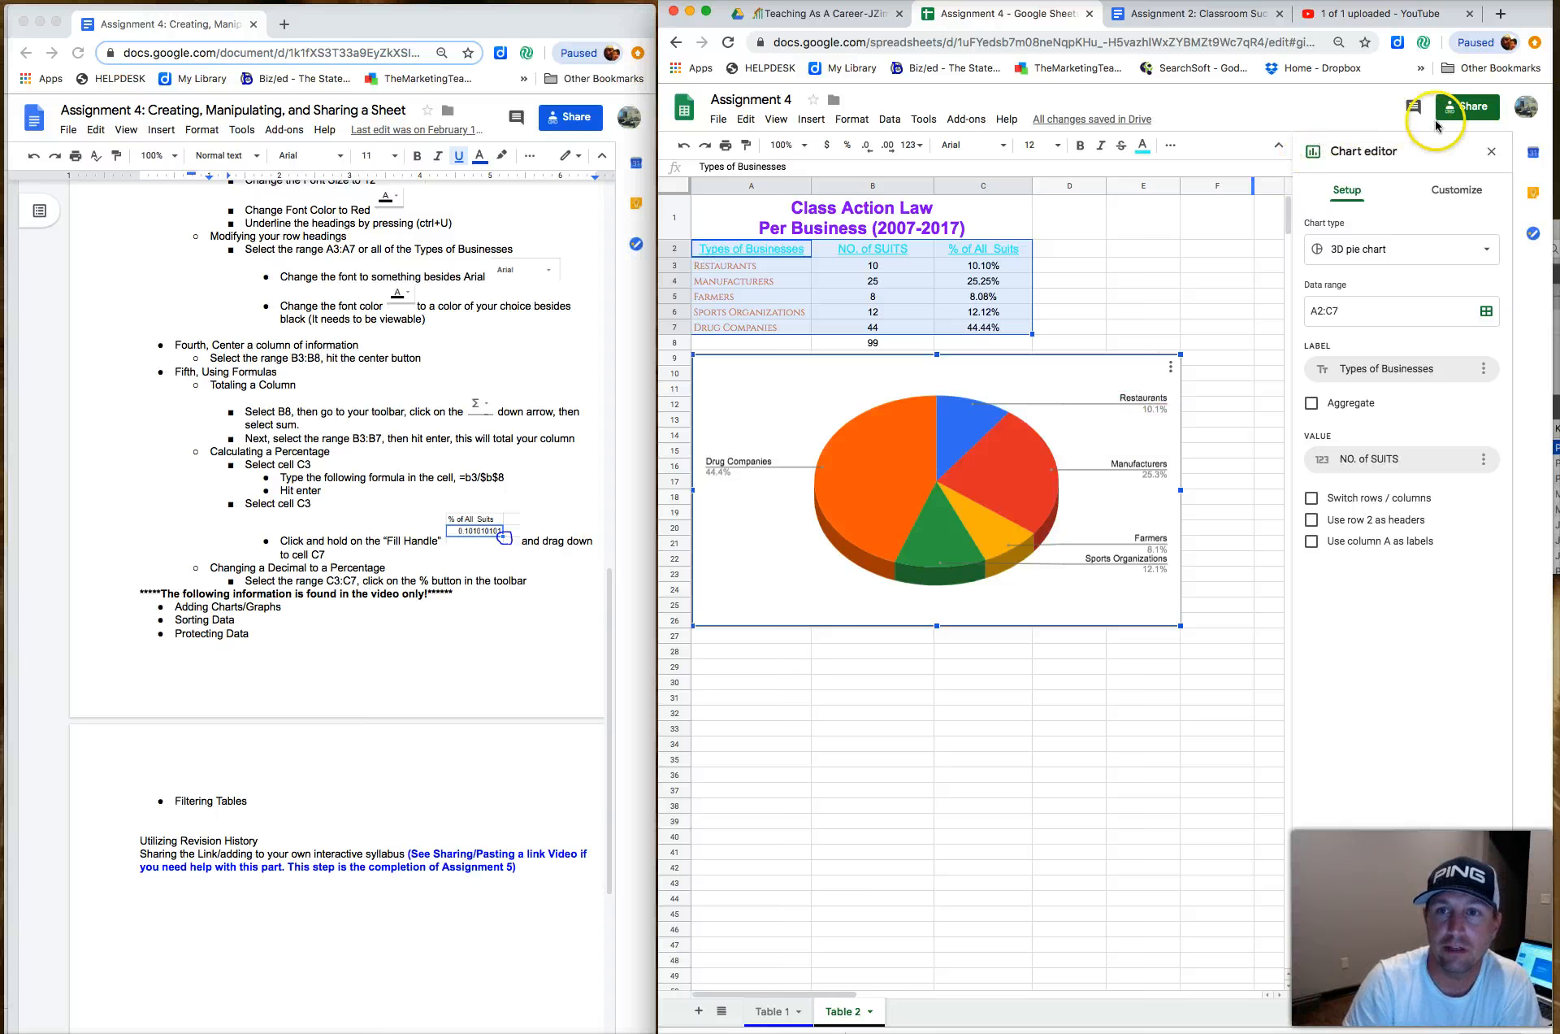
Copy the Assignment 4 sheet's shareable link with access for anyone with the link set to can view
{"action": "left_click", "coordinate": [1463, 113]}
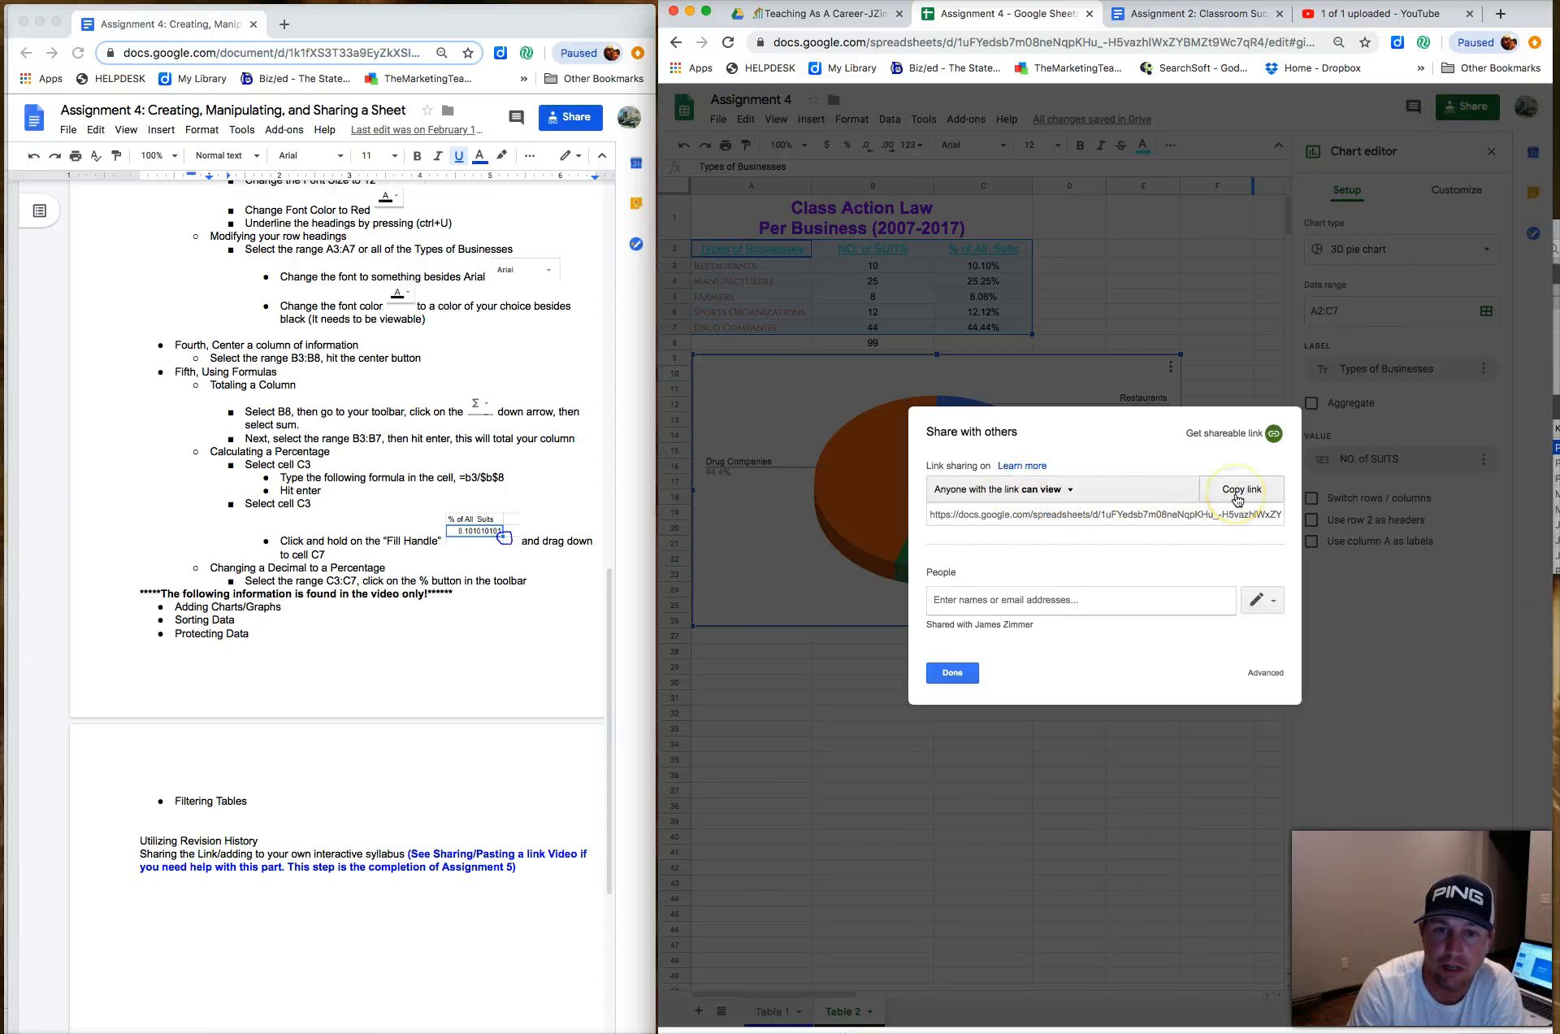
{"action": "left_click", "coordinate": [1154, 515]}
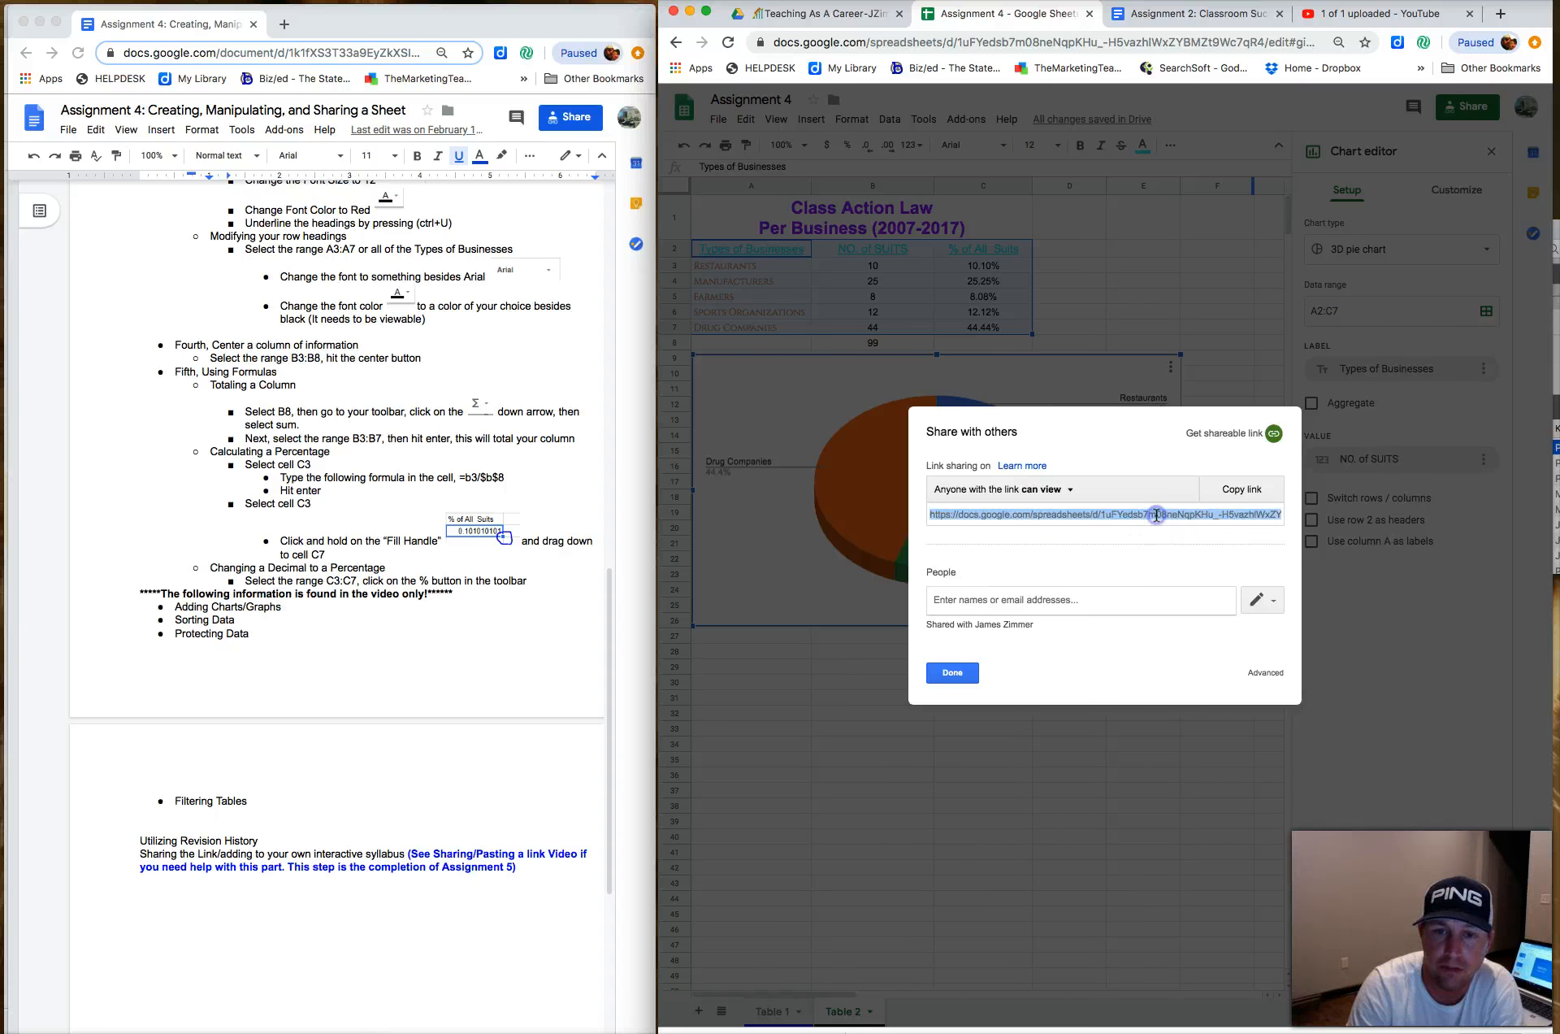
{"action": "left_click", "coordinate": [1232, 501]}
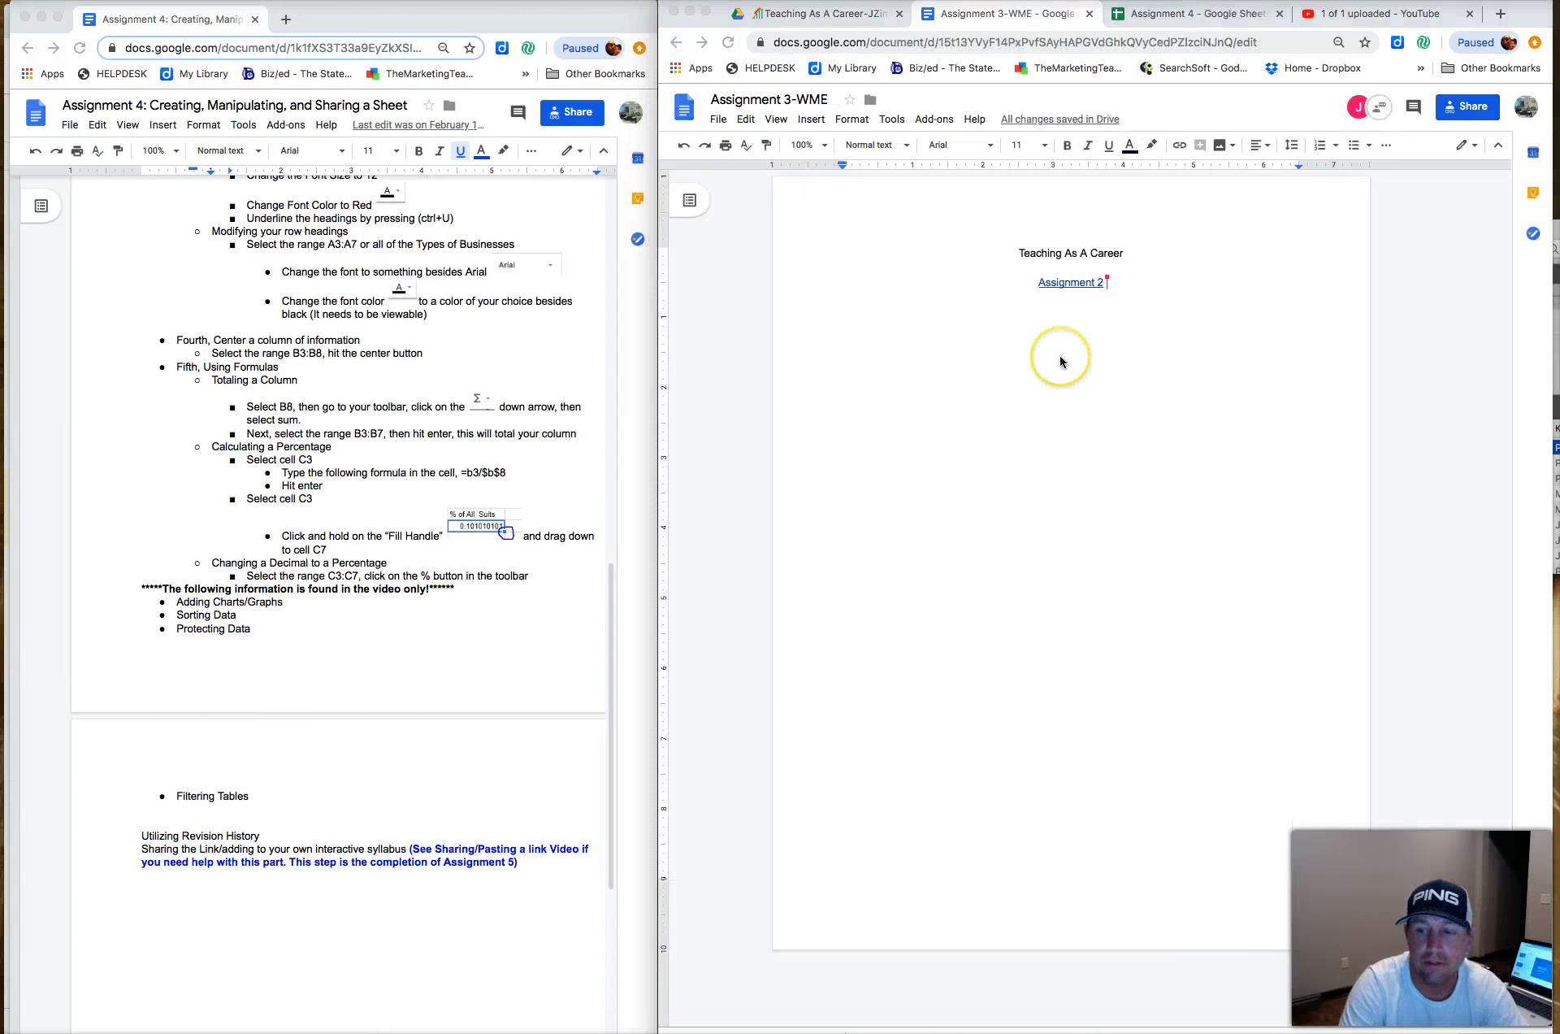
In the Assignment 3-WME document, add "Assignment 4" below the Assignment 2 link and hyperlink it to the copied sheet link
{"action": "left_click", "coordinate": [1109, 284]}
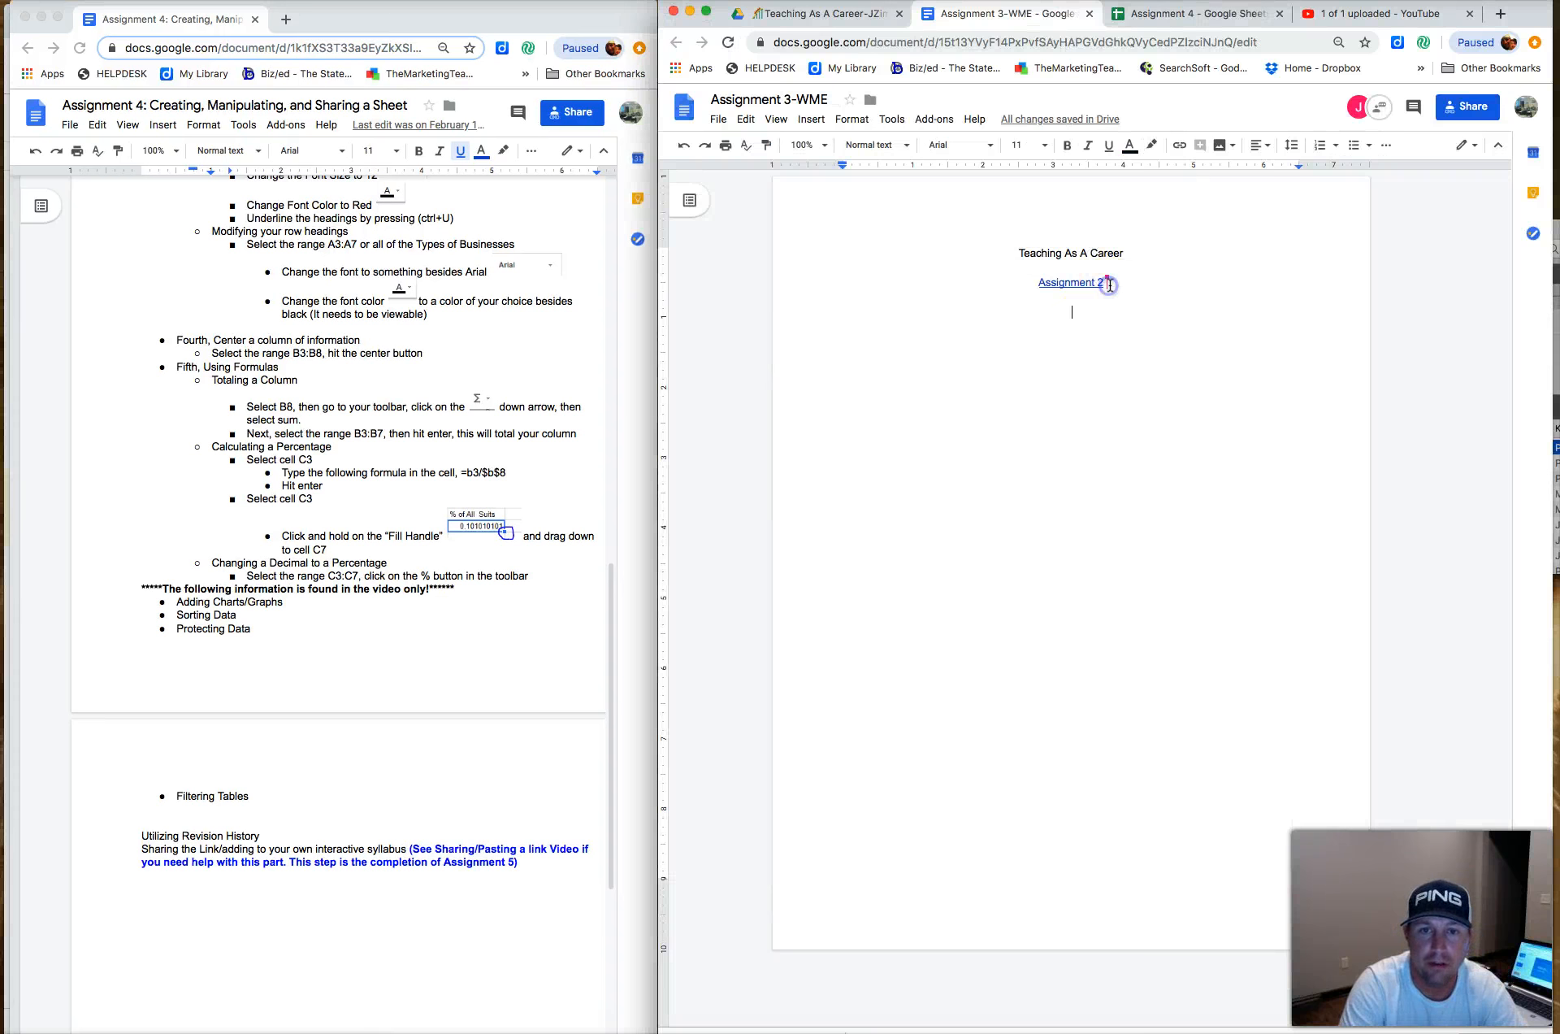
{"action": "left_click", "coordinate": [1111, 282]}
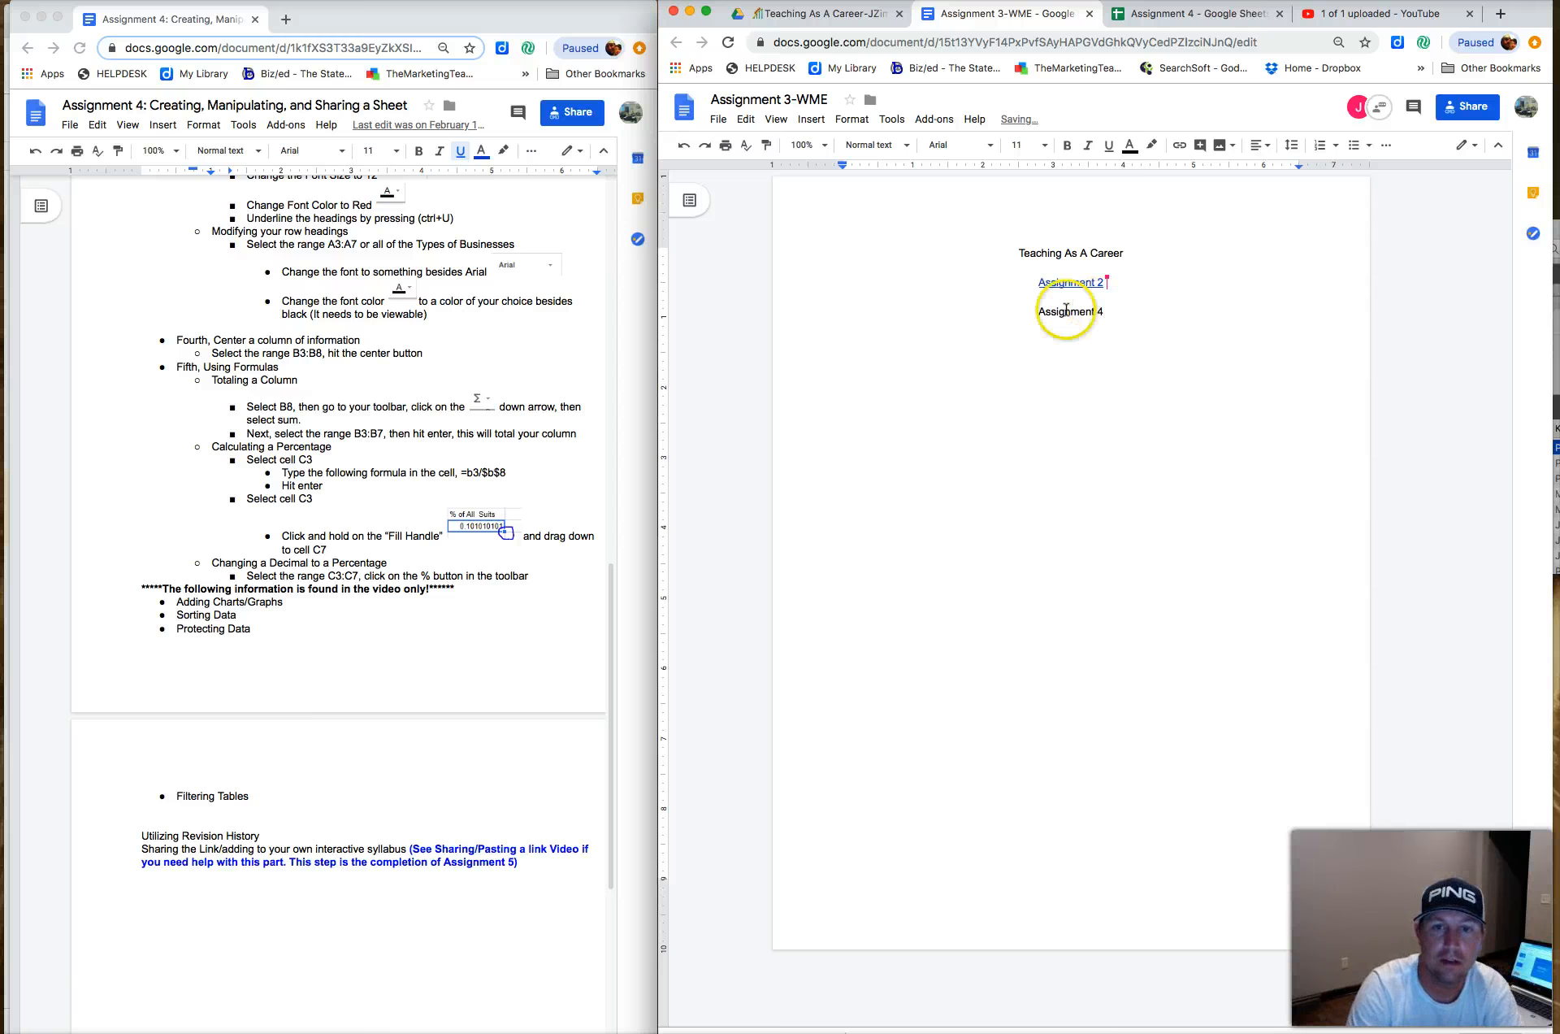
{"action": "left_click_drag", "start_coordinate": [1039, 314], "coordinate": [1051, 314]}
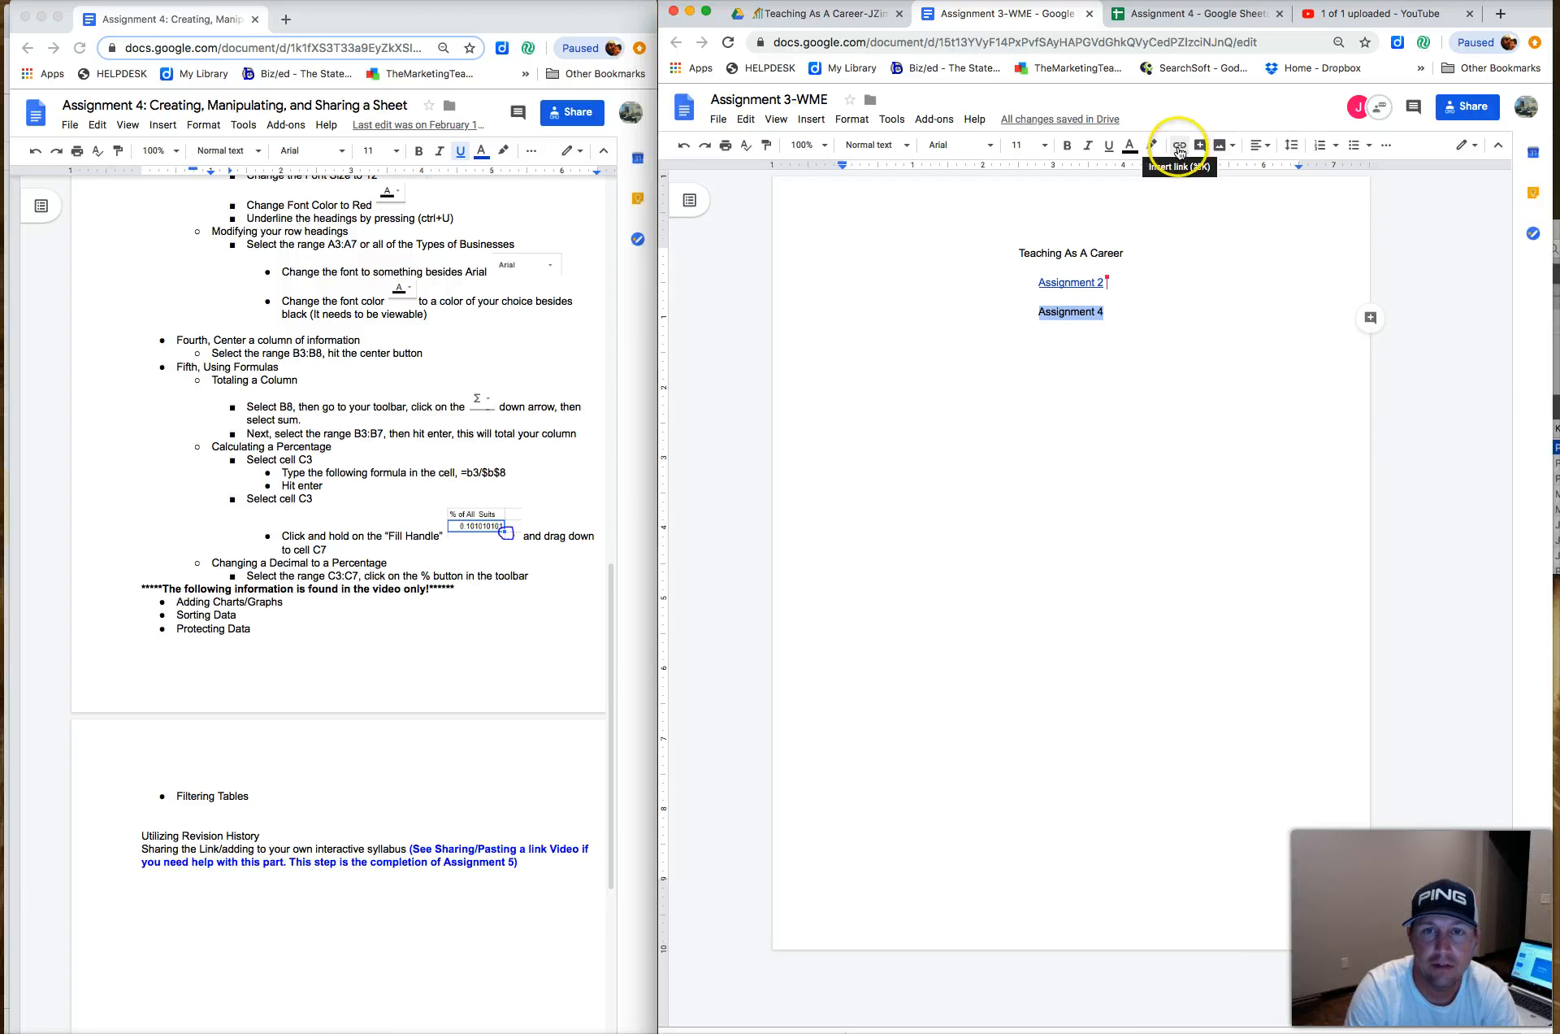
{"action": "left_click", "coordinate": [1179, 148]}
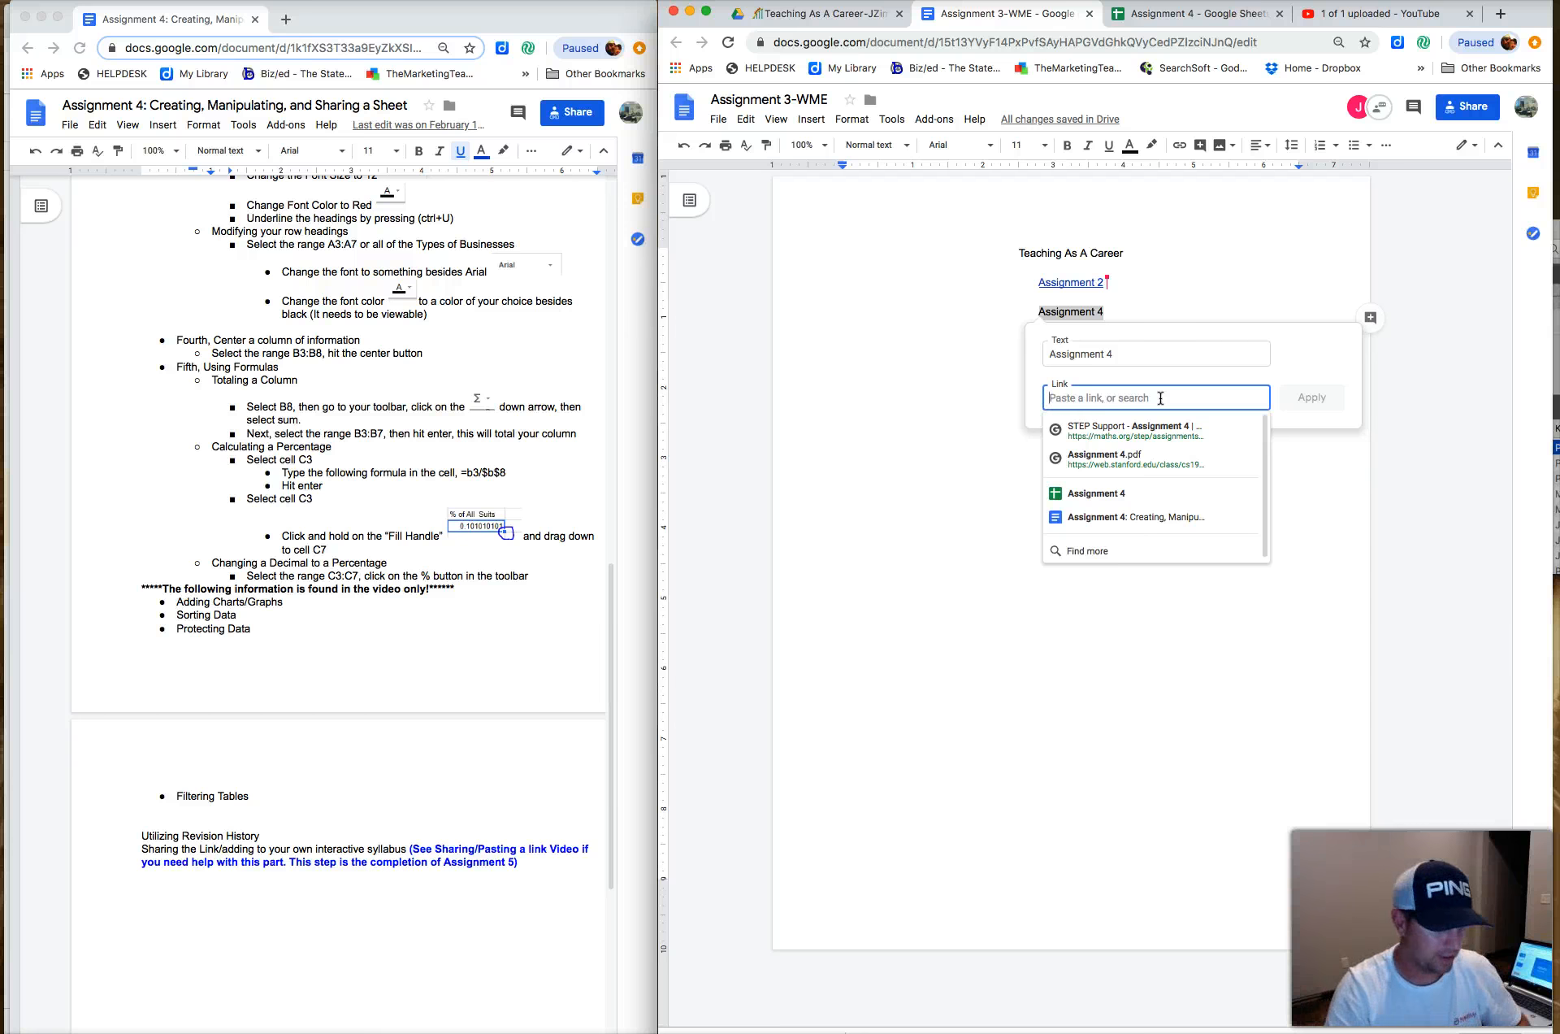
{"action": "key", "text": "super+v"}
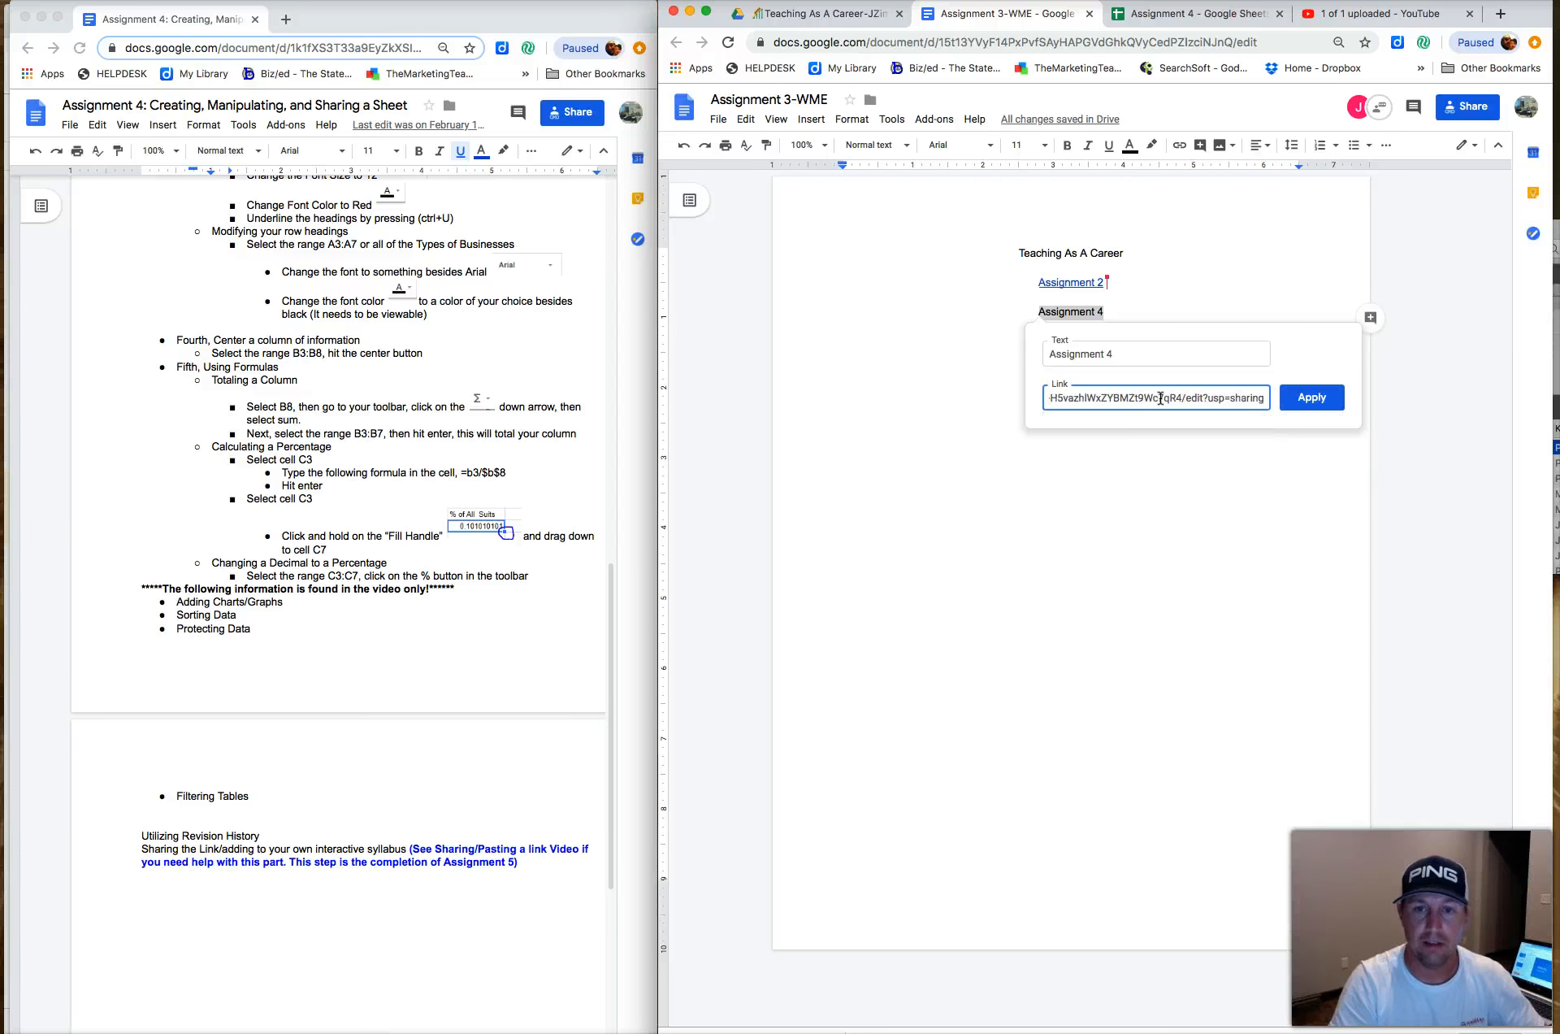
{"action": "left_click", "coordinate": [1311, 396]}
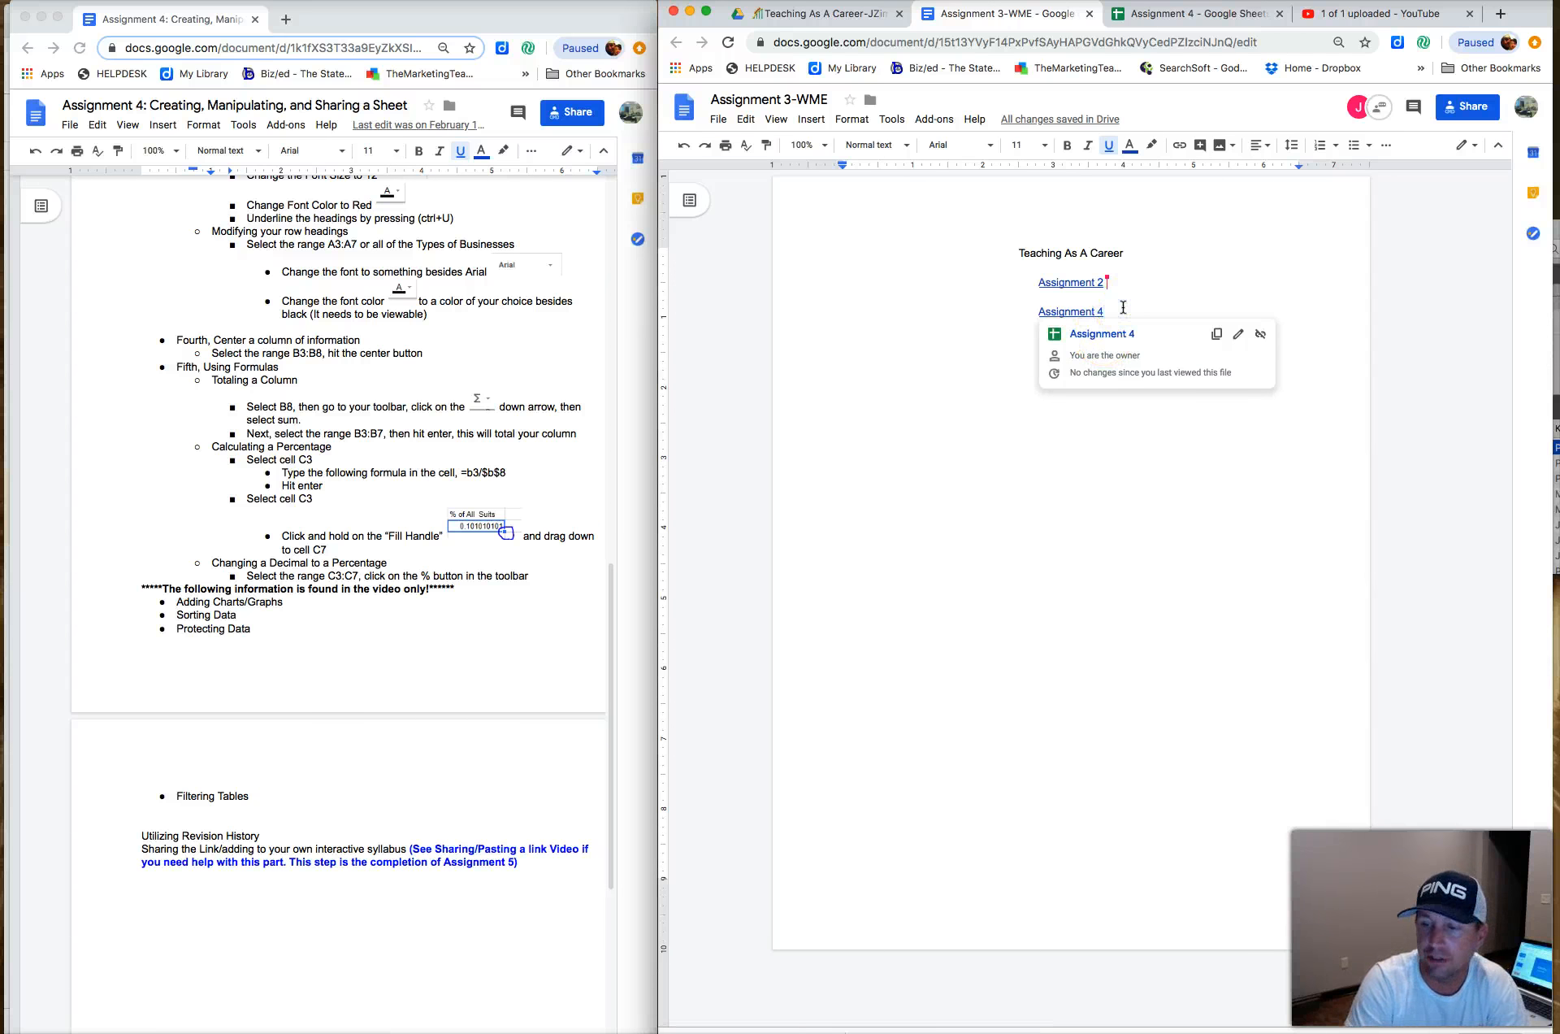
{"action": "left_click", "coordinate": [1123, 307]}
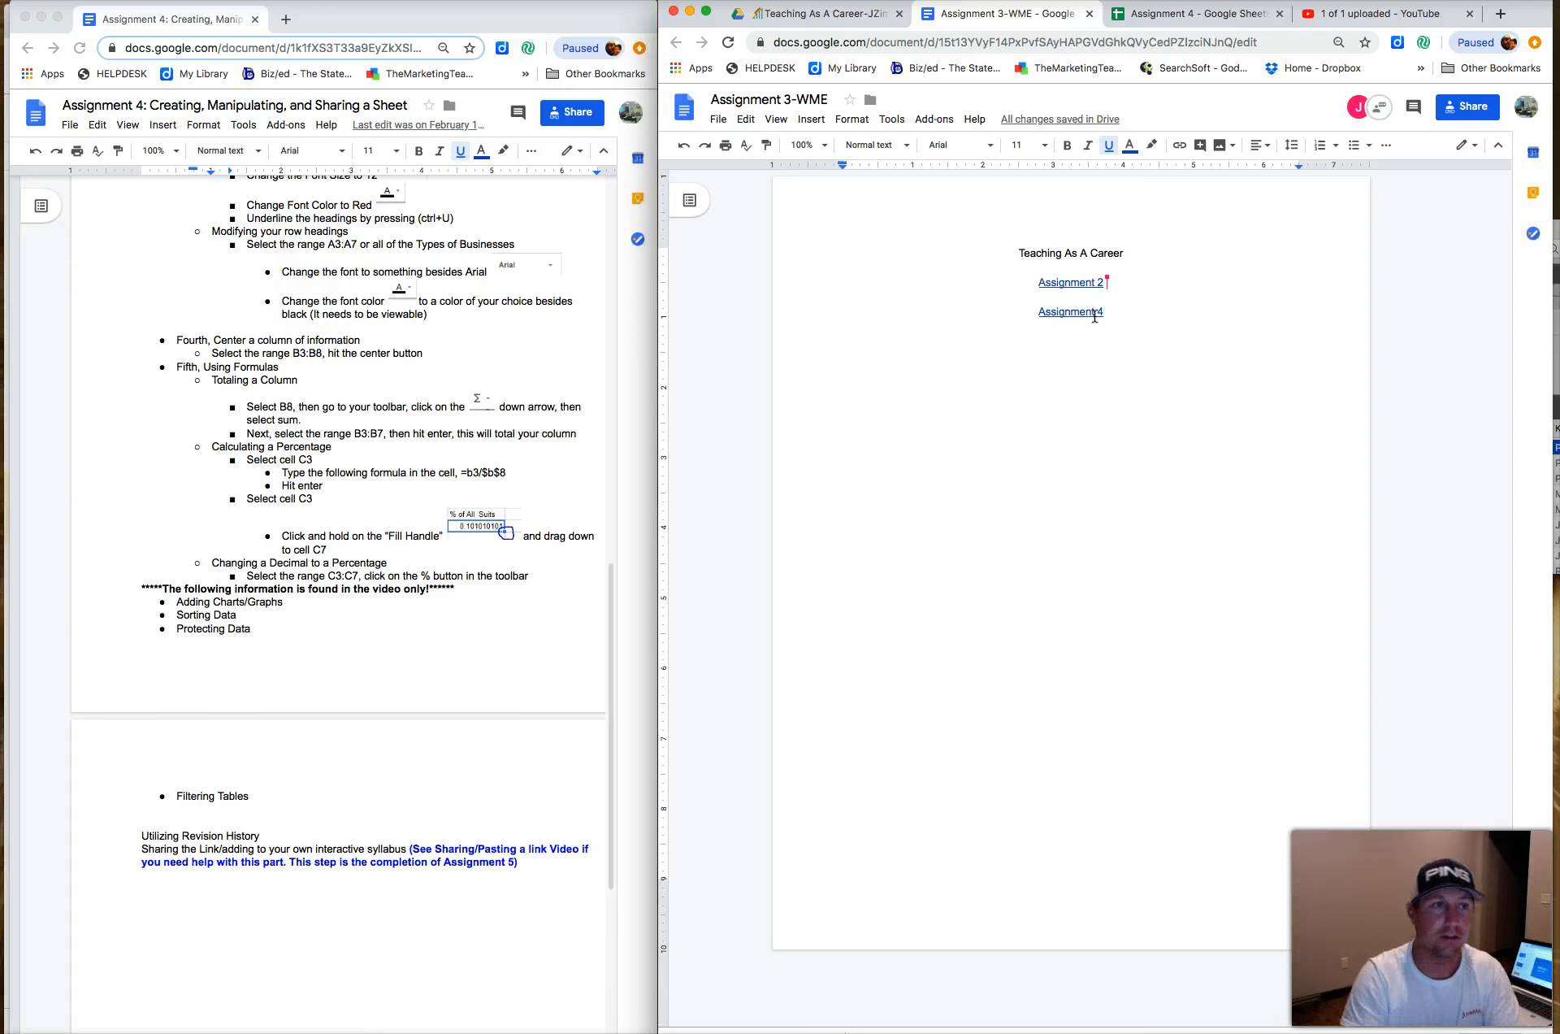
Switch to the Google Basic Training Assignments presentation and view slide 6 about Assignment #5, adding the Sheets link to the WME
{"action": "left_click", "coordinate": [42, 19]}
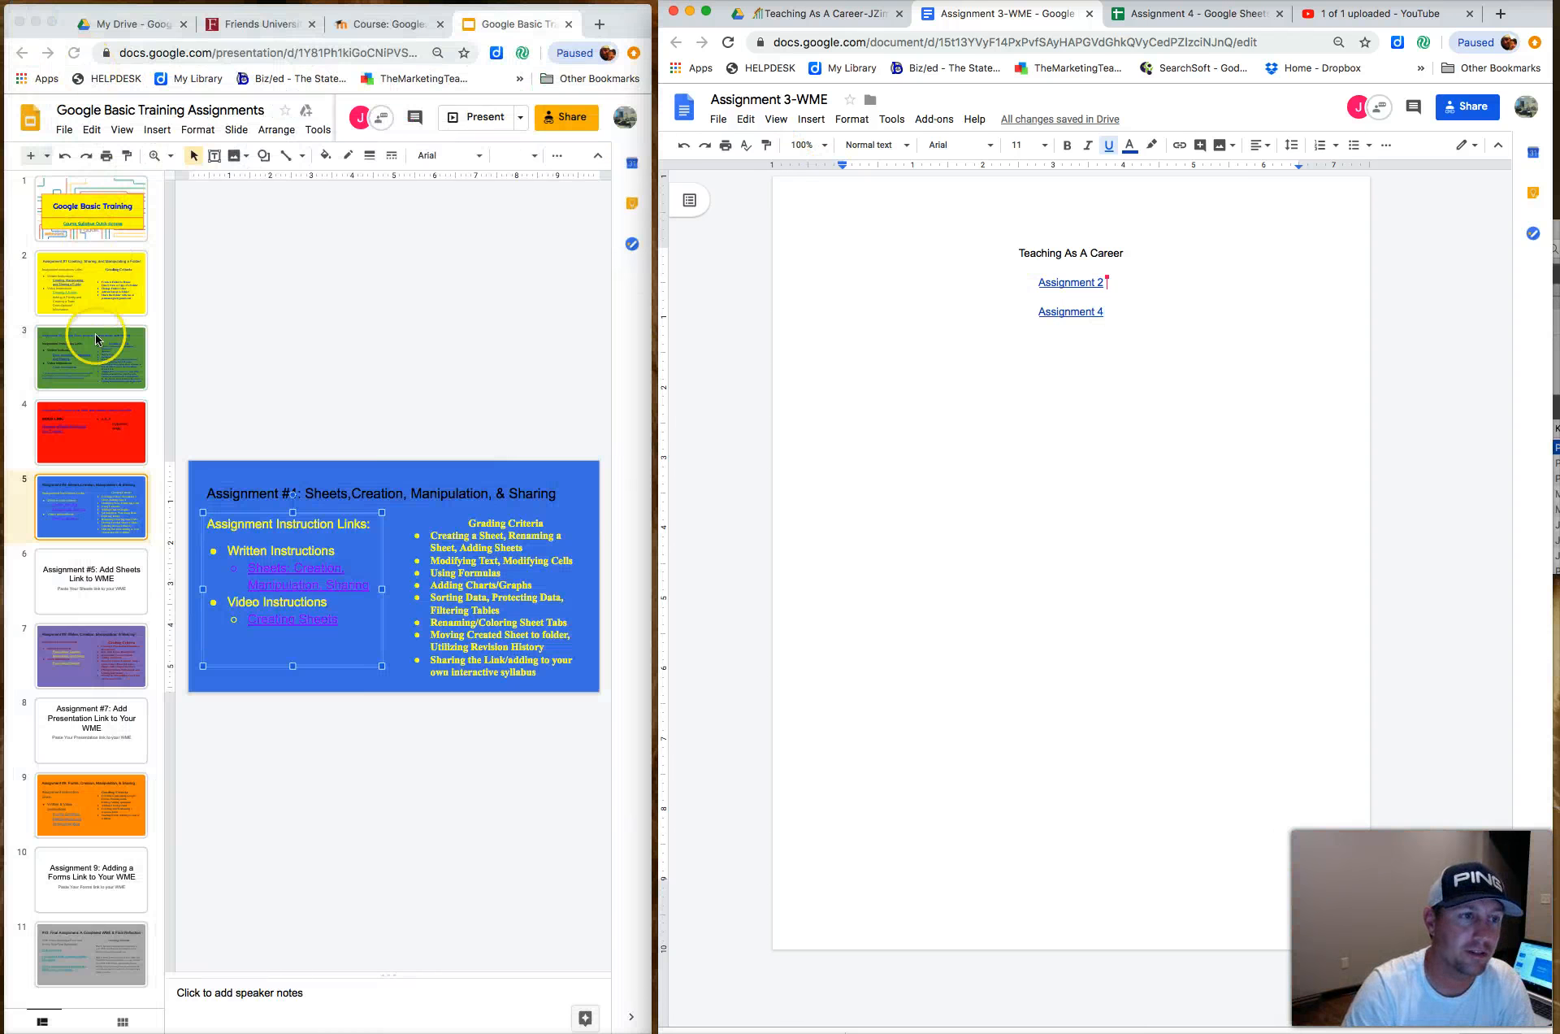
{"action": "left_click", "coordinate": [93, 585]}
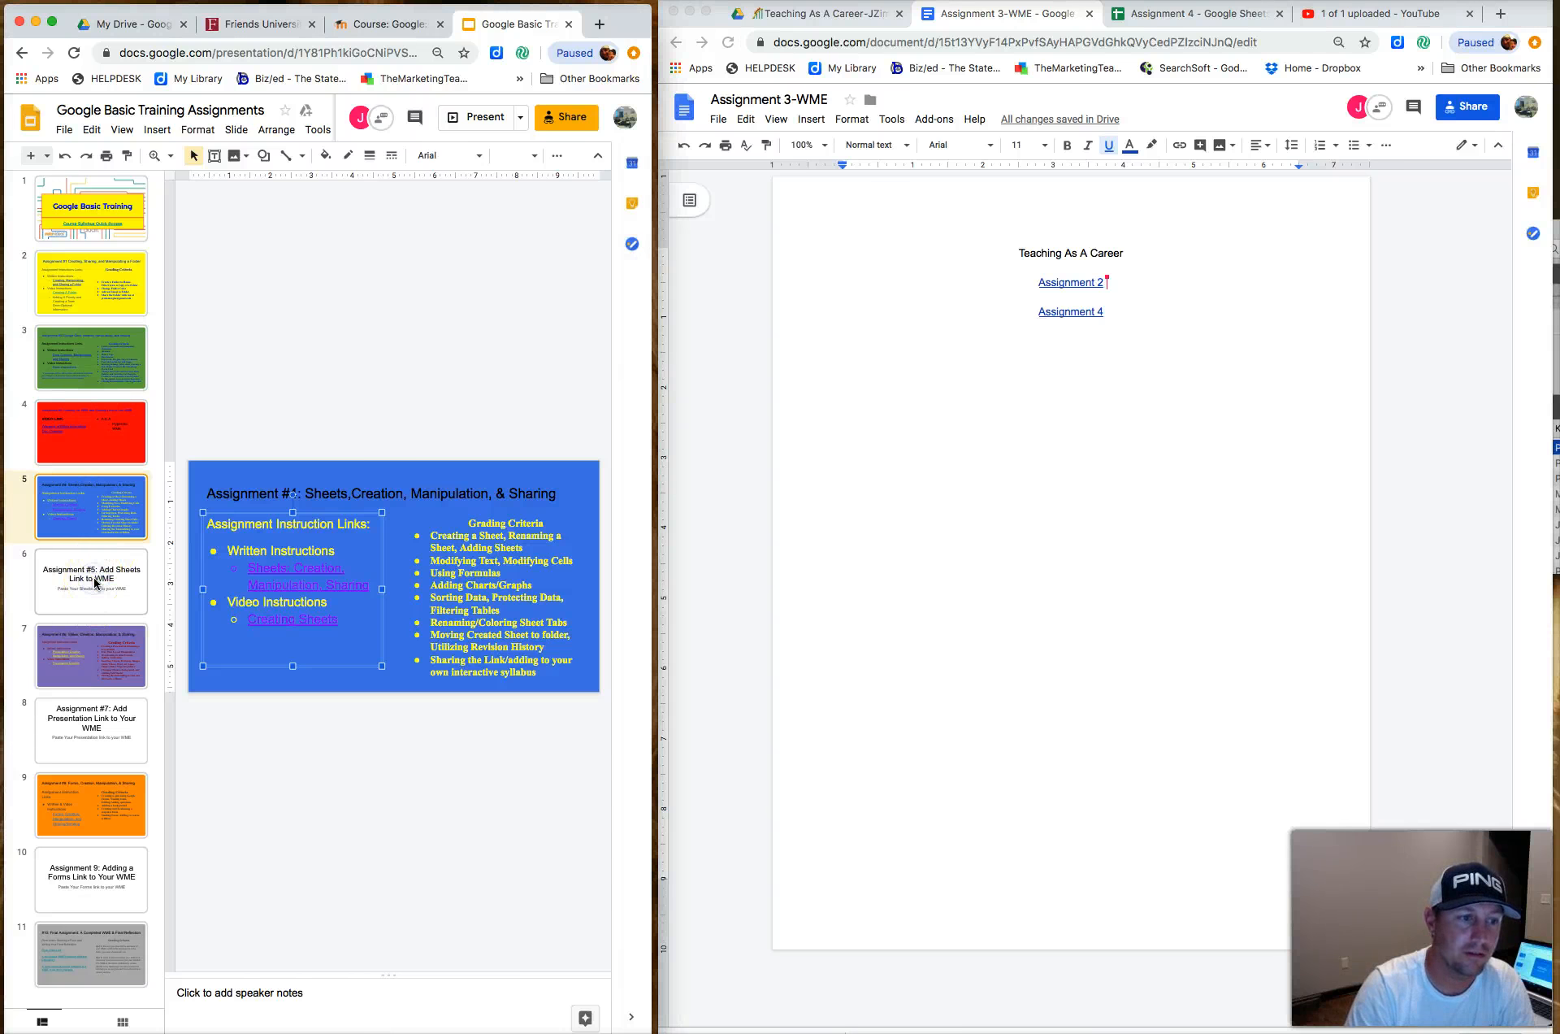
{"action": "left_click", "coordinate": [94, 579]}
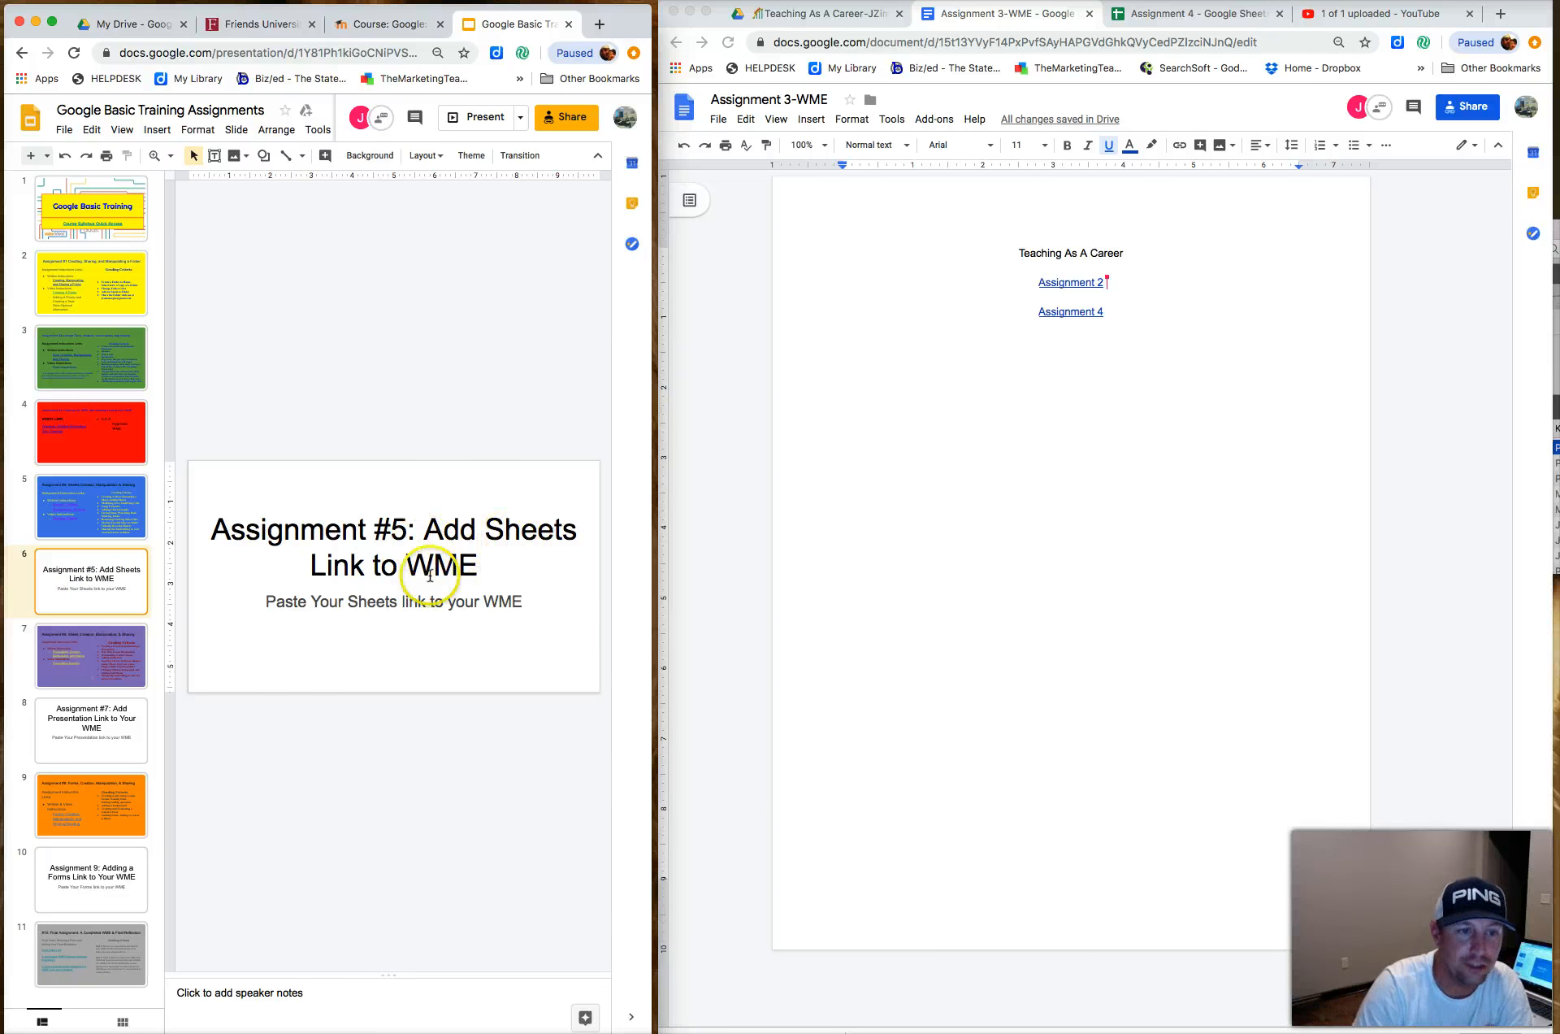